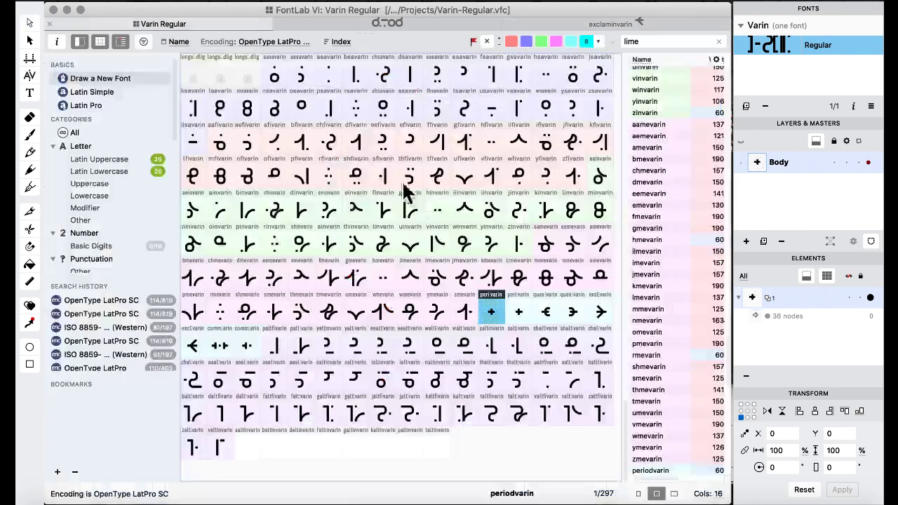
- Open the commavarin glyph to view its outlines, and return to the Varin Regular font overview with sfivarin selected
click(211, 31)
click(421, 249)
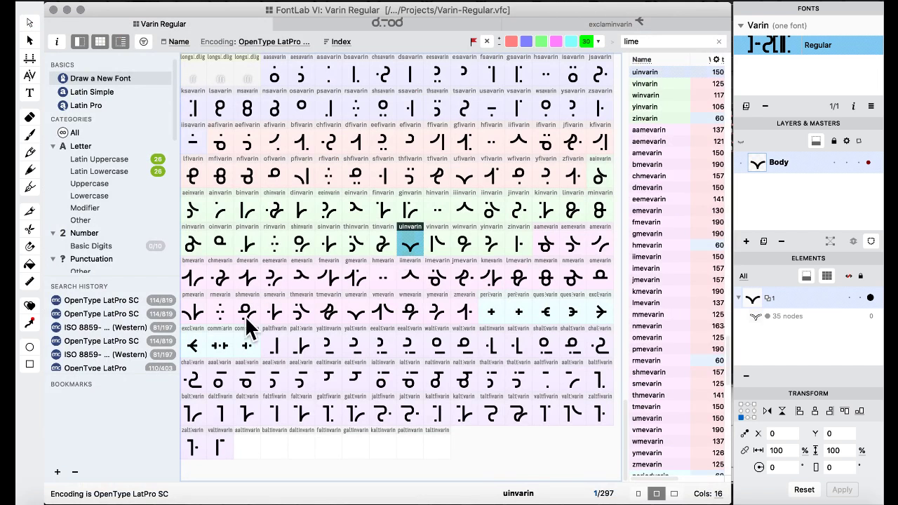
double_click(217, 346)
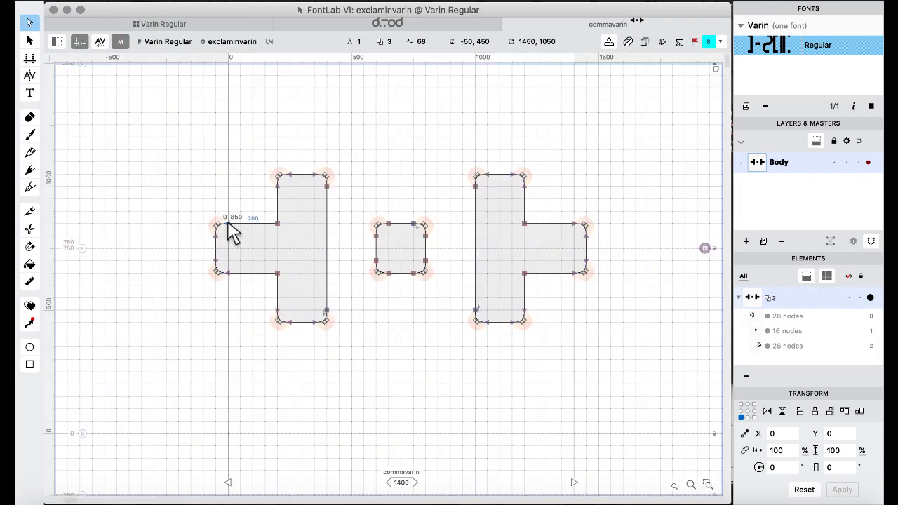
click(169, 26)
click(387, 184)
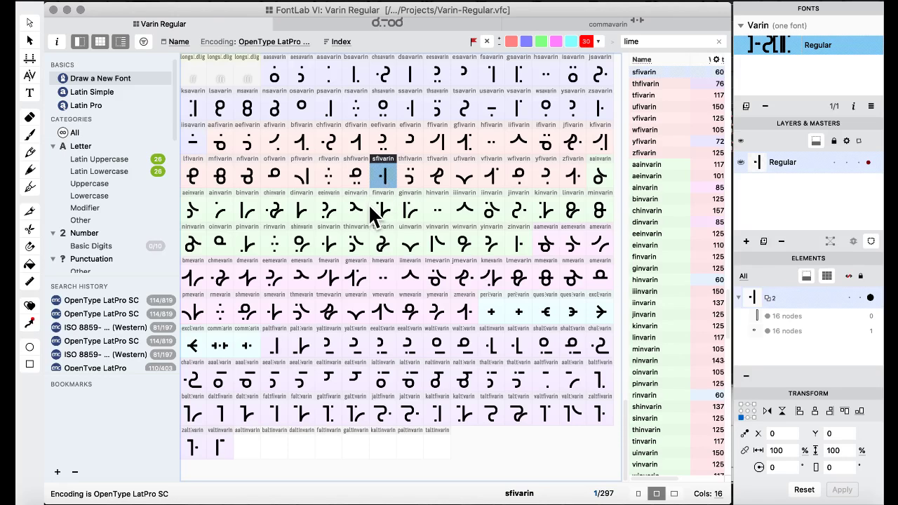
- Switch to Varin alphabet.pdf to examine the positional letter forms on page 2, and return to the FontLab font window
key(ctrl+Up)
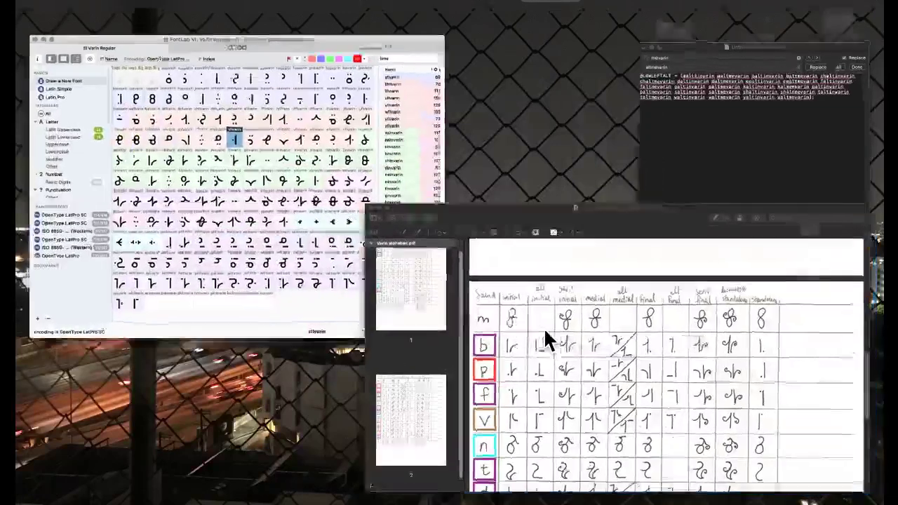
click(544, 327)
scroll(353, 315, up, 2)
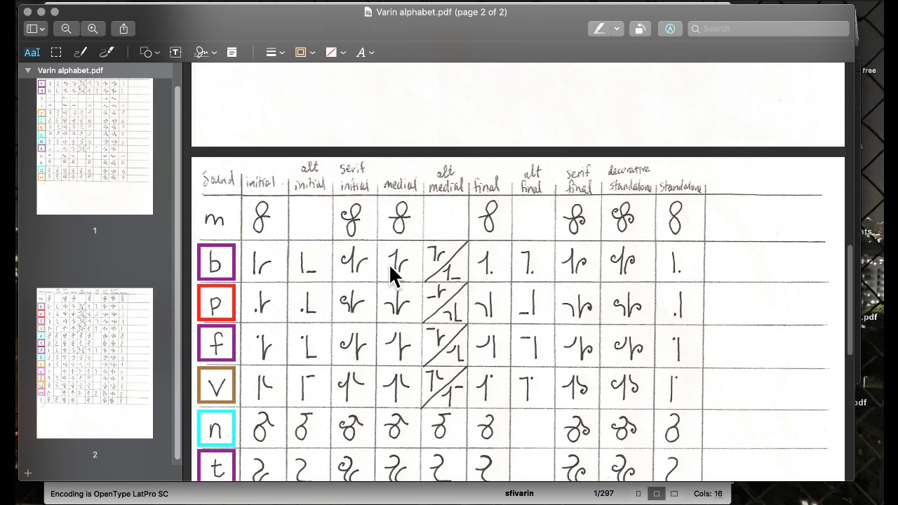
key(ctrl+Up)
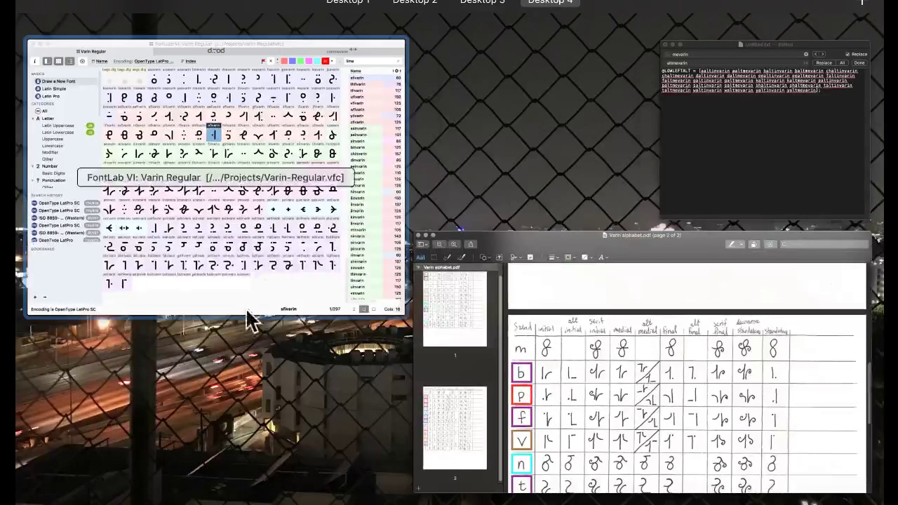
click(250, 315)
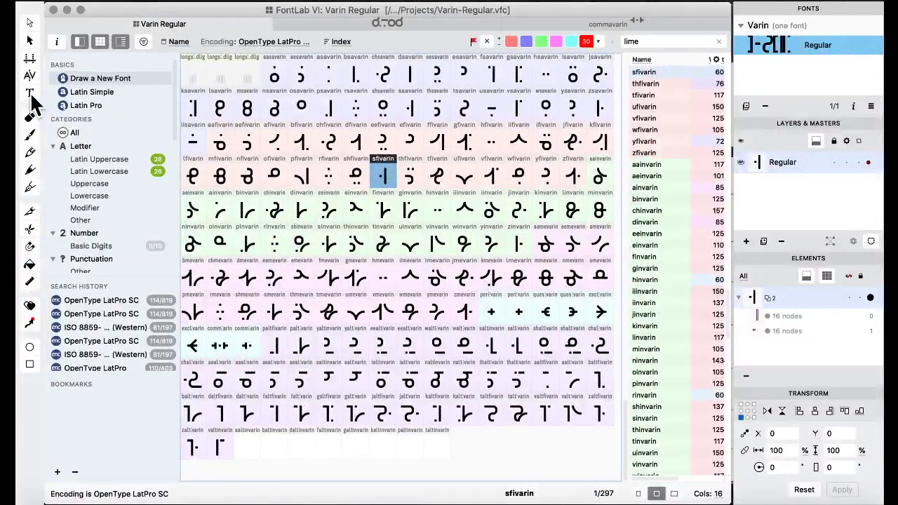
- Open a text preview with the sidebar shown and the liga feature enabled, and replace its text with "varin"
click(31, 94)
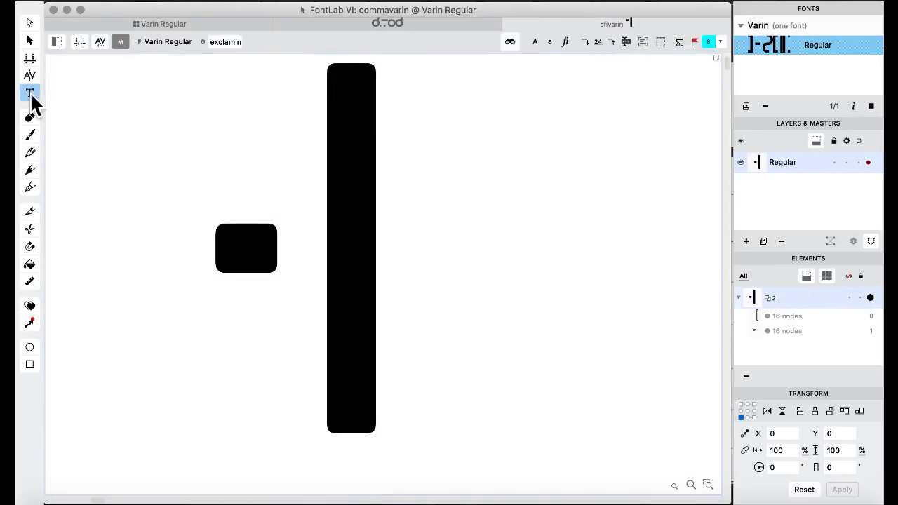
click(57, 42)
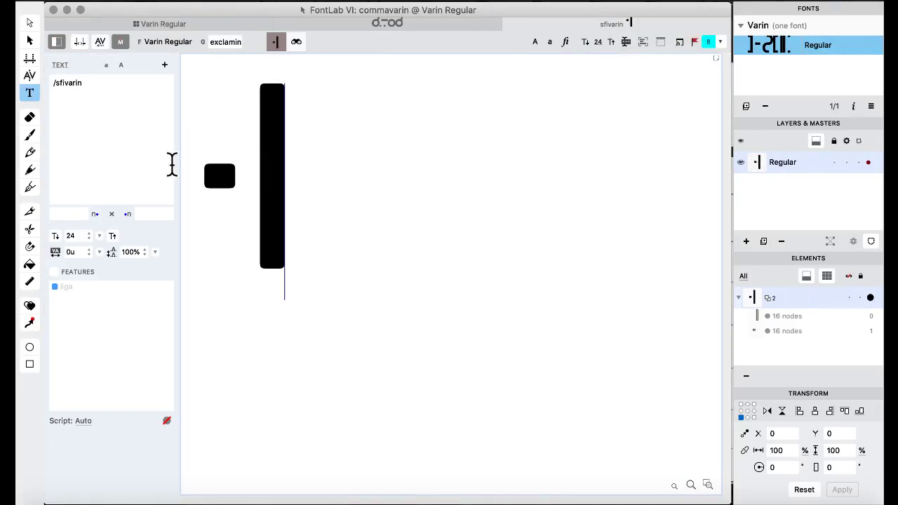
click(54, 272)
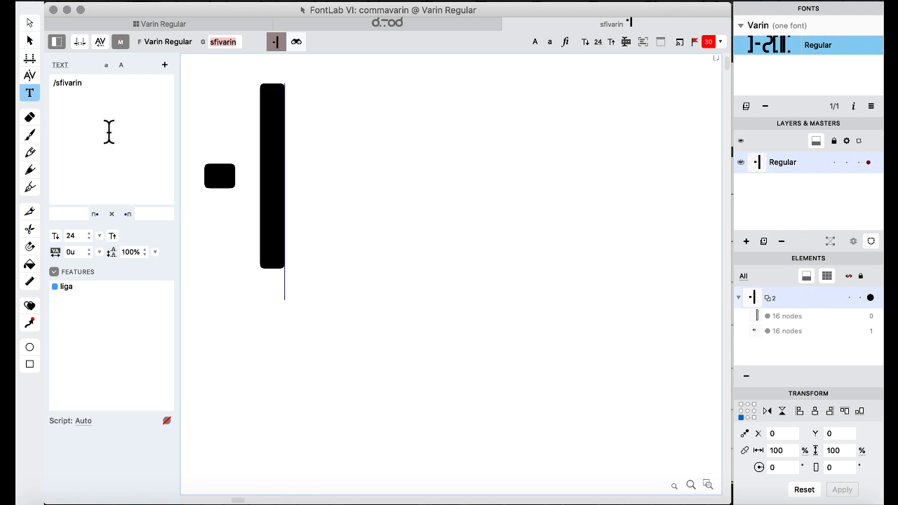
text(varin)
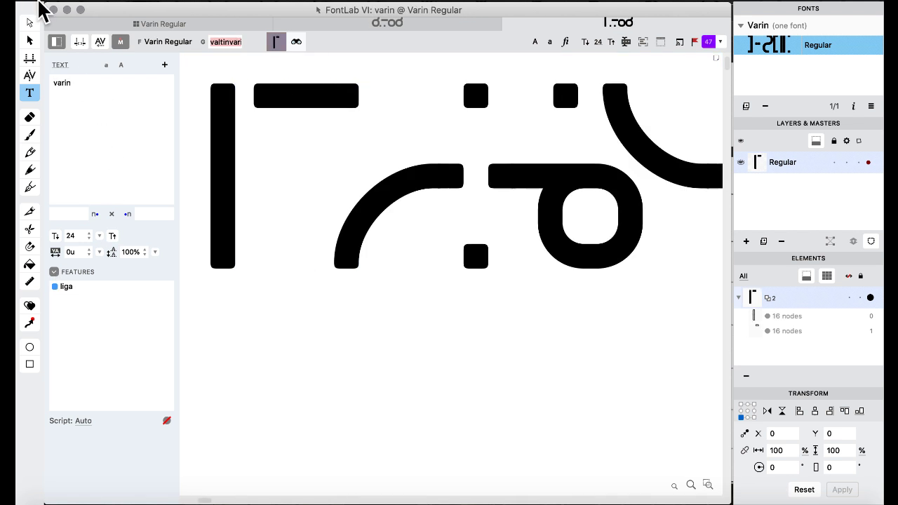
click(123, 39)
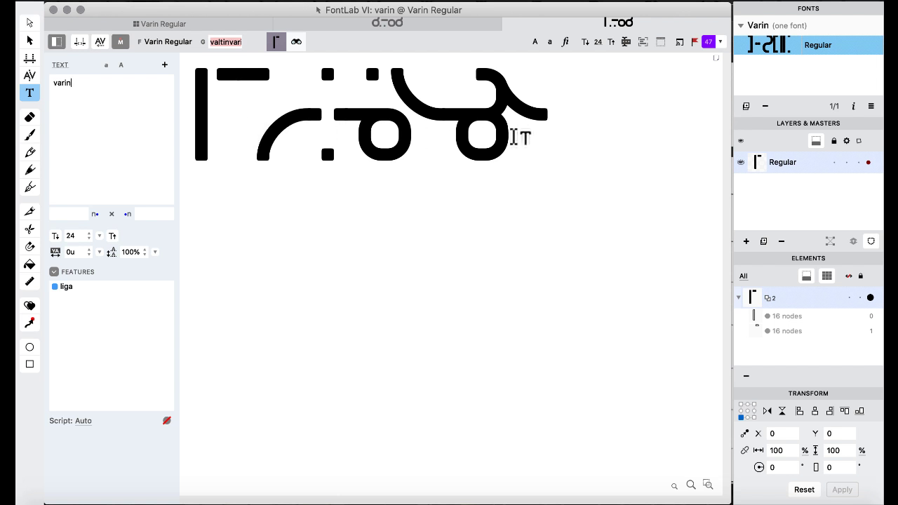
click(542, 132)
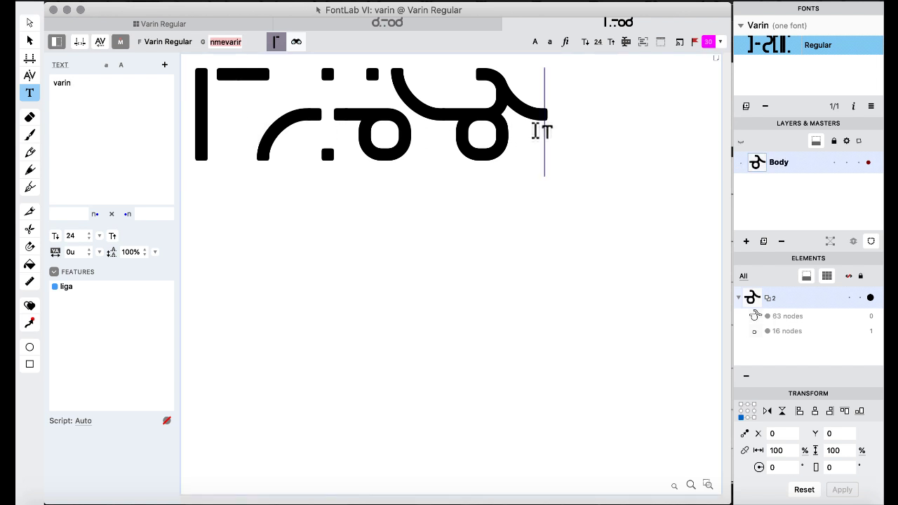
- Disable the OpenType features to examine the unsubstituted letters of "varin", and re-enable them
click(53, 272)
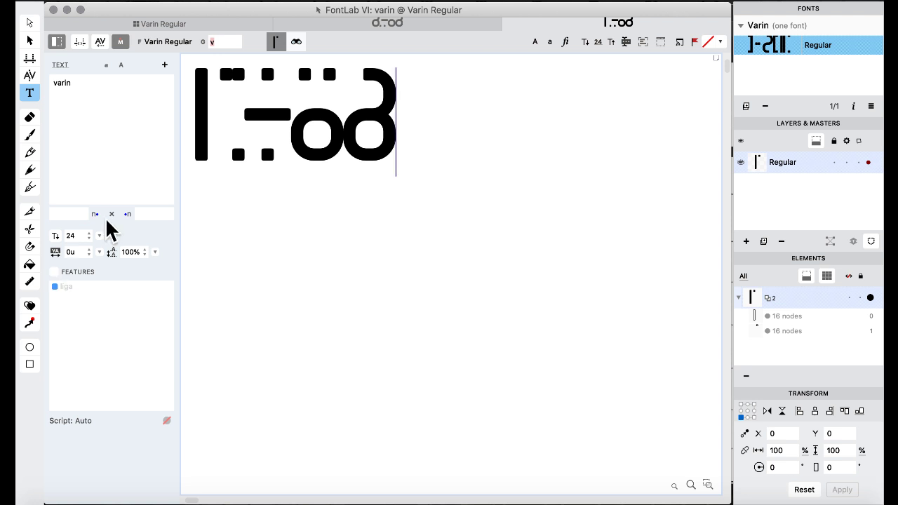
click(235, 91)
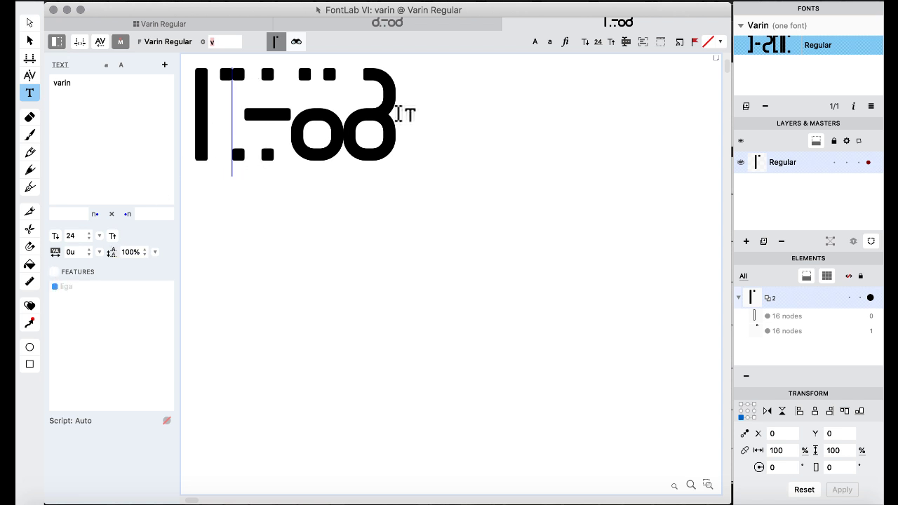
drag(399, 115, 291, 119)
click(55, 273)
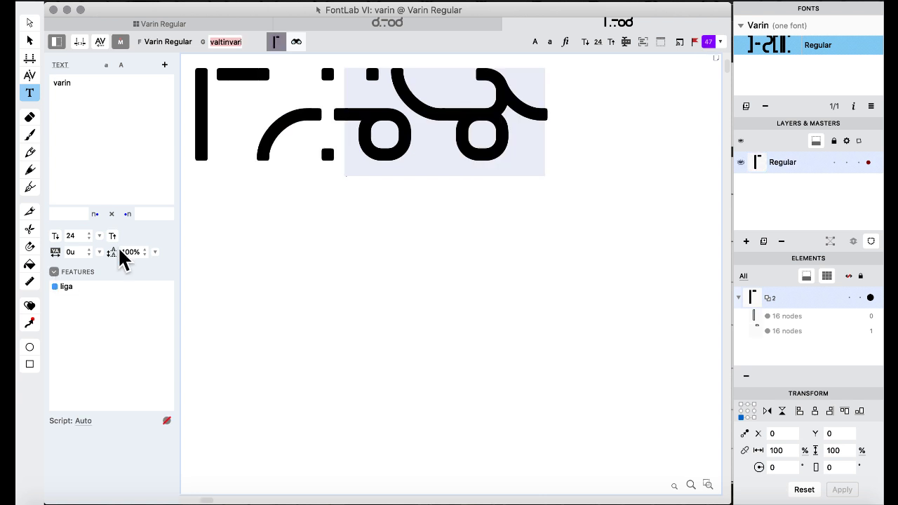
- Add a second line reading "vp" below "varin" in the preview, check the join between its letters, and return to the font overview
click(558, 128)
key(Return)
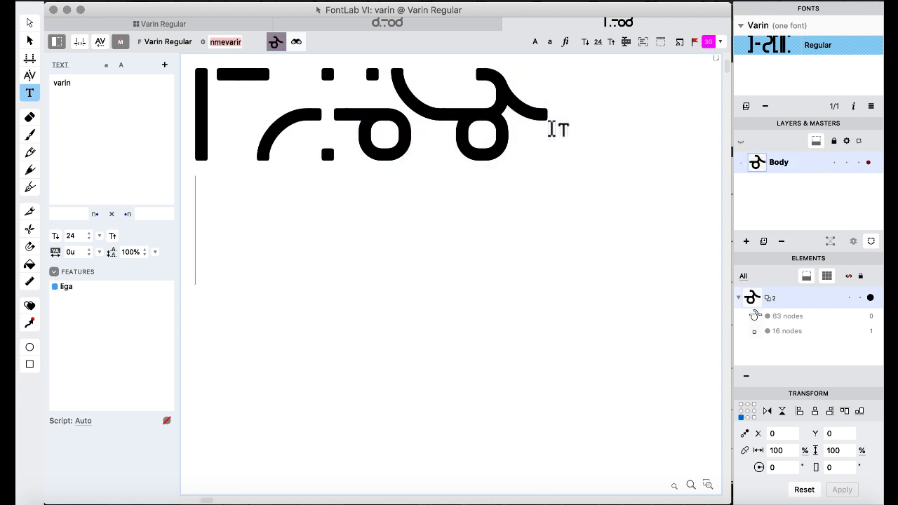
text(v)
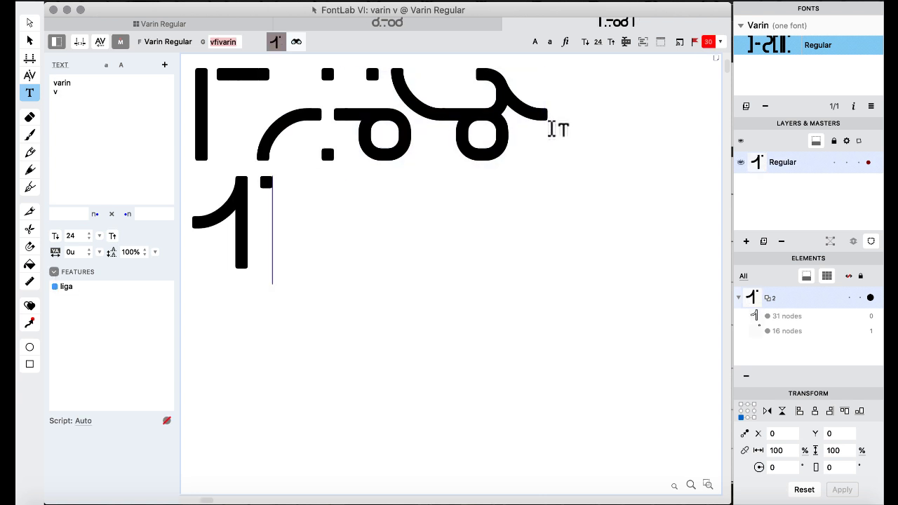
text(p)
key(BackSpace)
text(p)
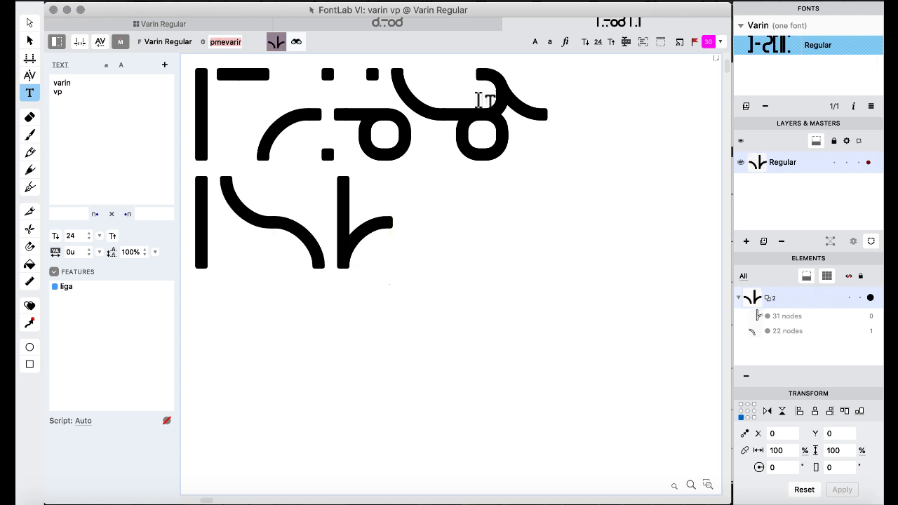
click(266, 219)
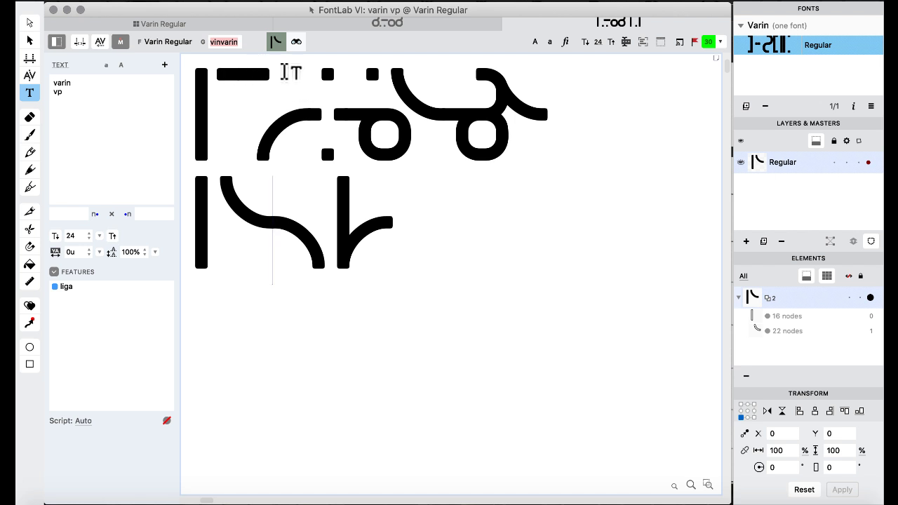
click(507, 23)
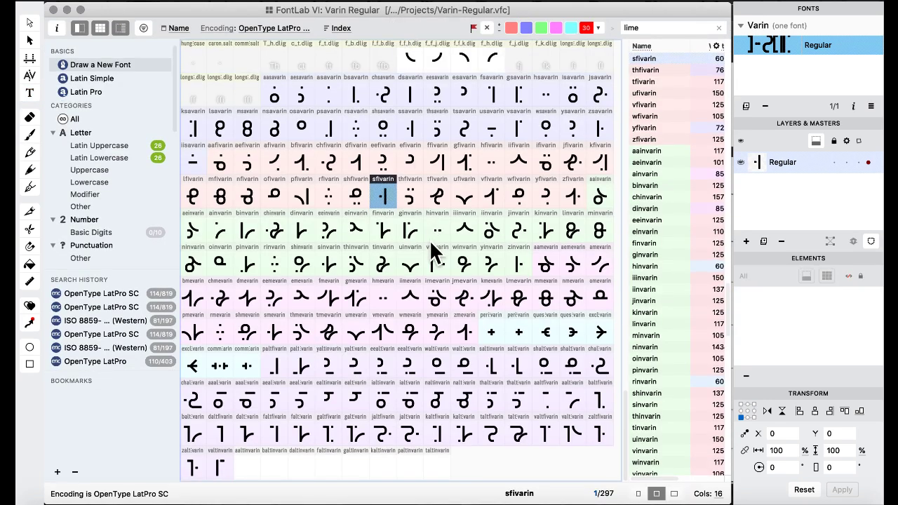
- Switch to Varin alphabet.pdf and examine the standalone, final and alternate forms of the letters across both pages
key(ctrl+Up)
click(625, 344)
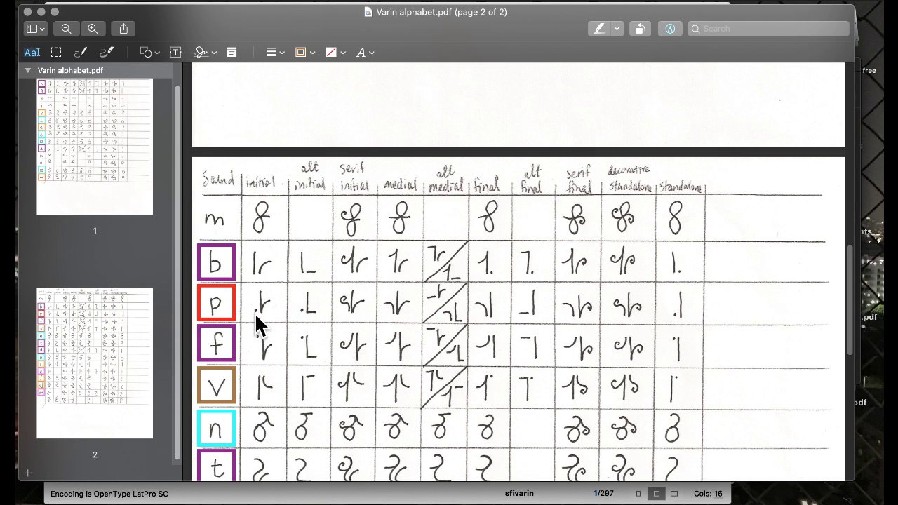
scroll(676, 295, down, 10)
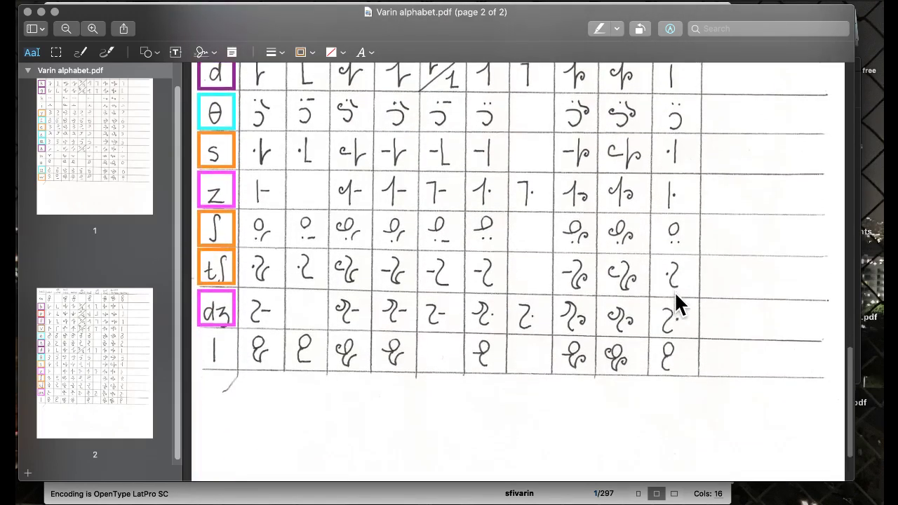
scroll(675, 292, up, 10)
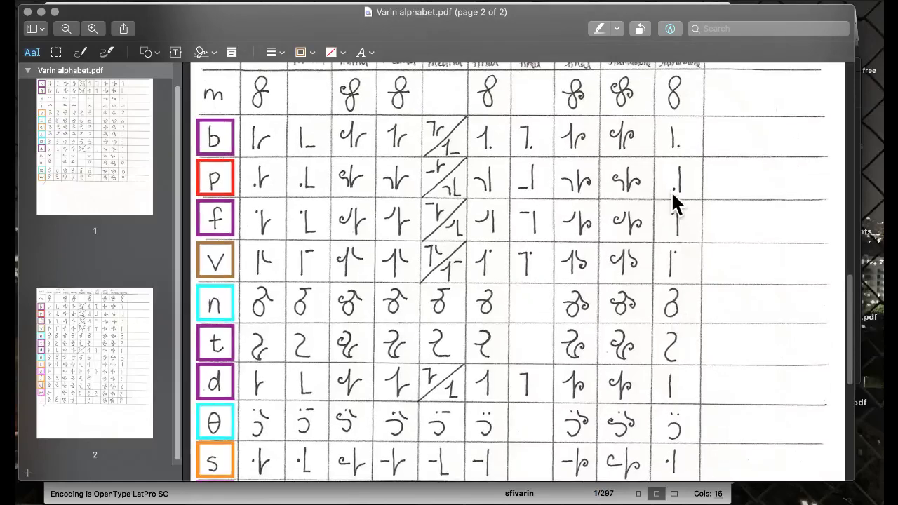
scroll(687, 190, up, 3)
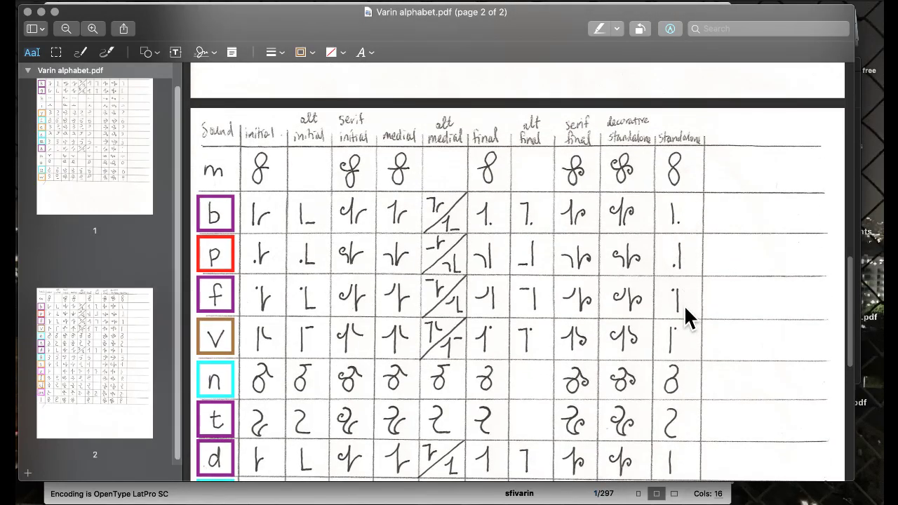
scroll(685, 307, down, 12)
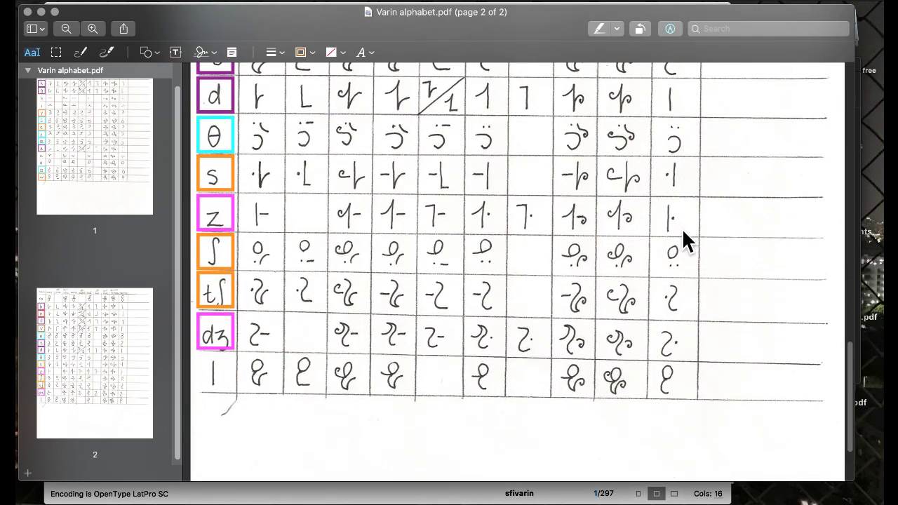
scroll(684, 231, up, 15)
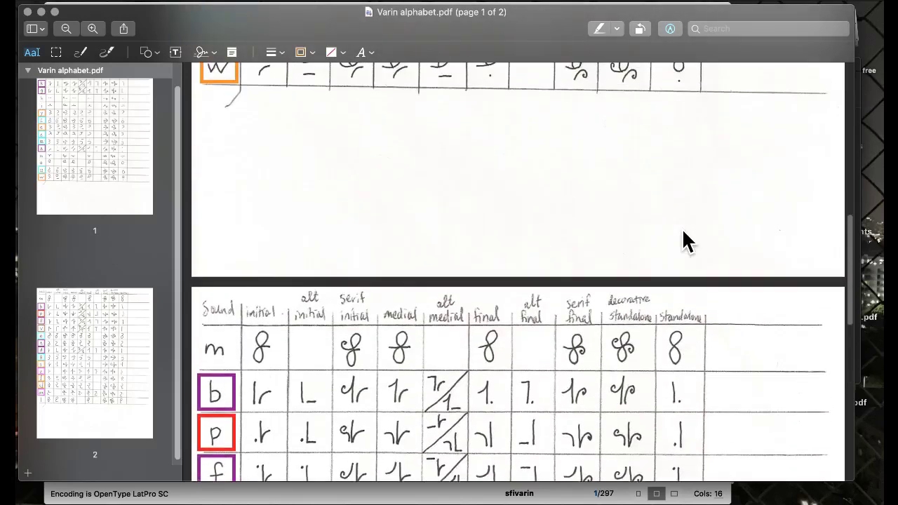
scroll(684, 231, up, 9)
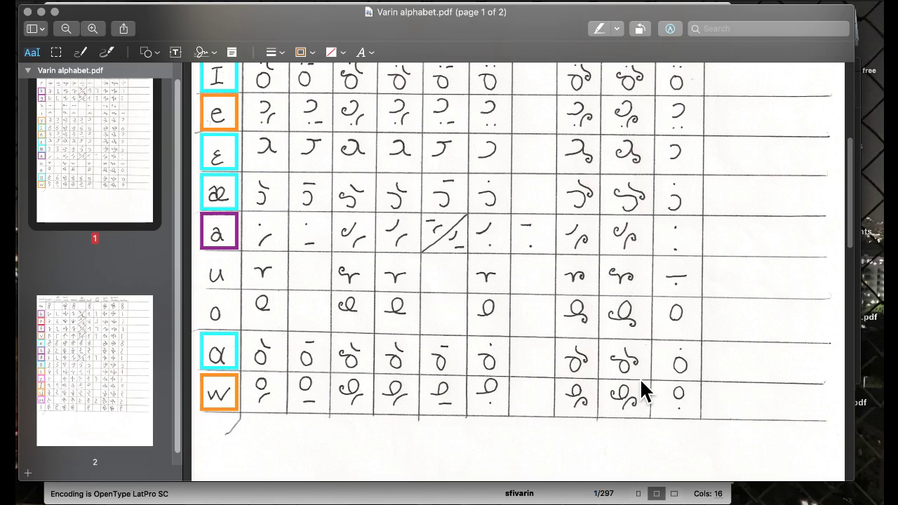
scroll(670, 335, up, 3)
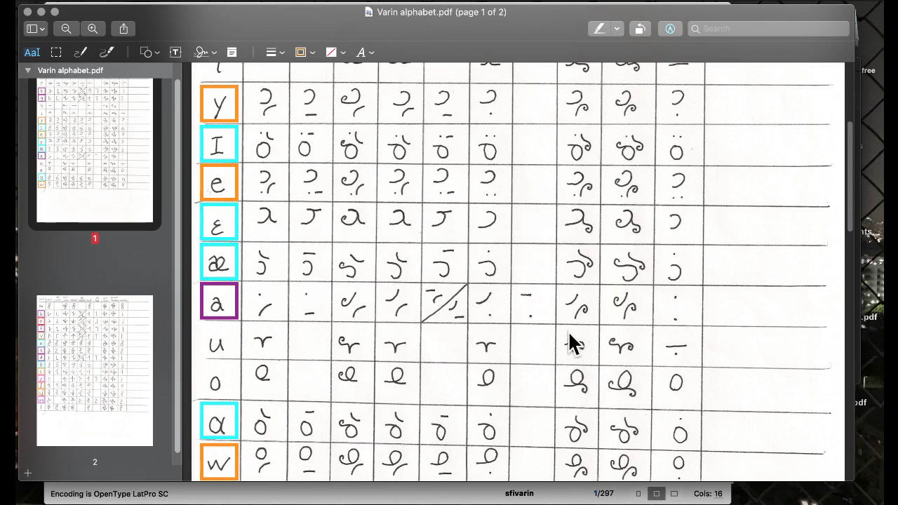
scroll(681, 323, up, 1)
scroll(687, 330, up, 10)
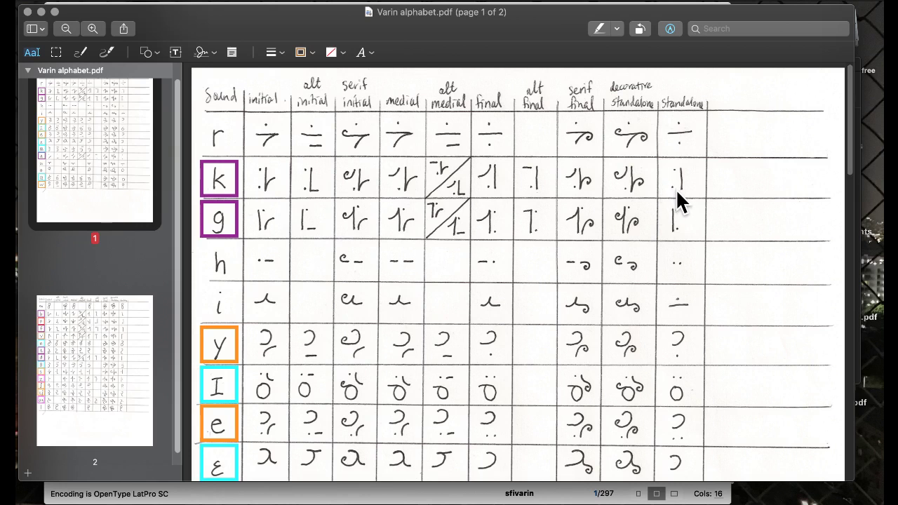
scroll(678, 193, down, 15)
scroll(678, 204, down, 2)
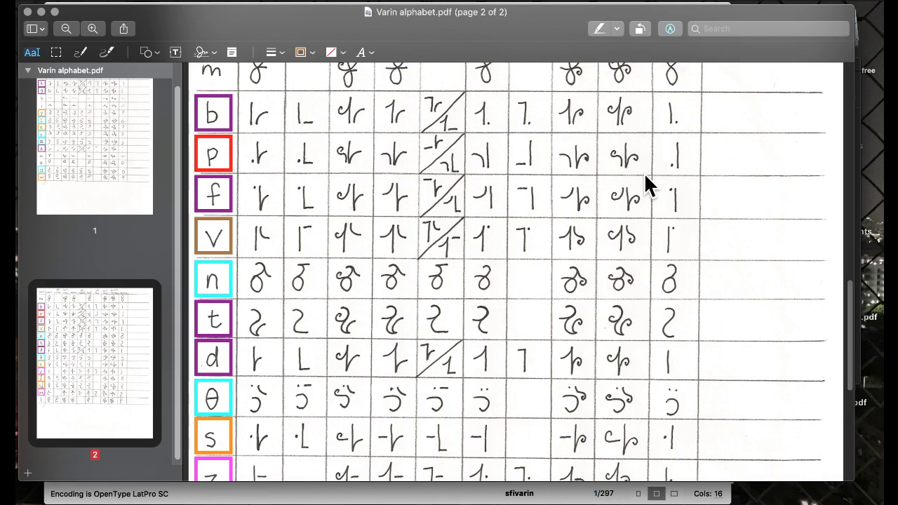
- Switch to FontLab, show the liga feature code, and select the four substitution rules under #ALTERNATES on lines 247 to 250
key(ctrl+Up)
click(317, 219)
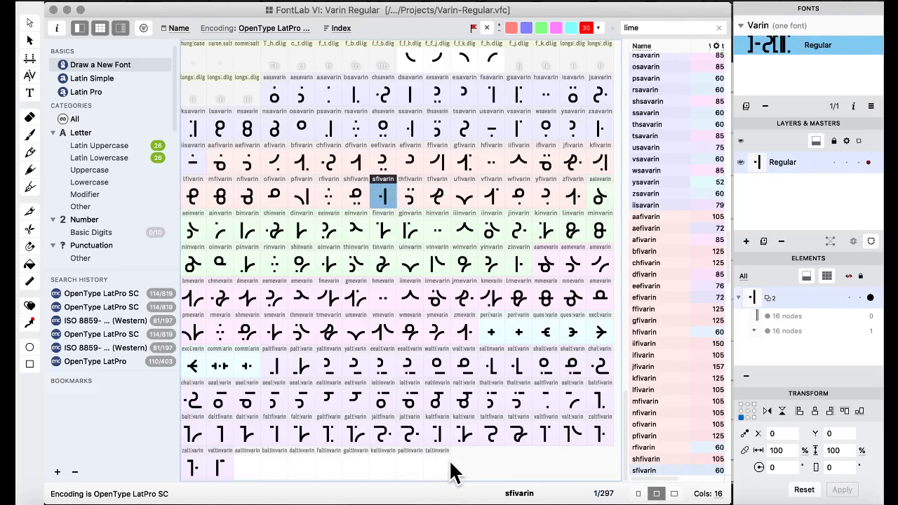
click(497, 6)
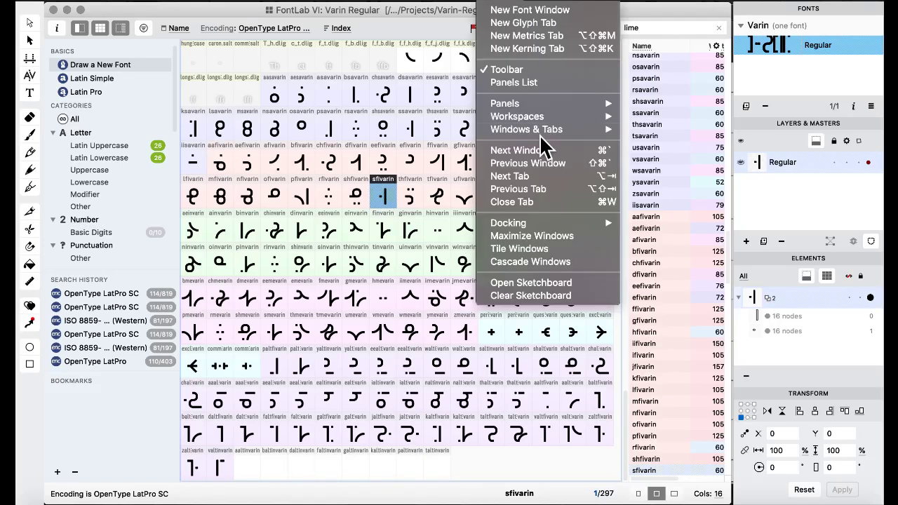
click(694, 163)
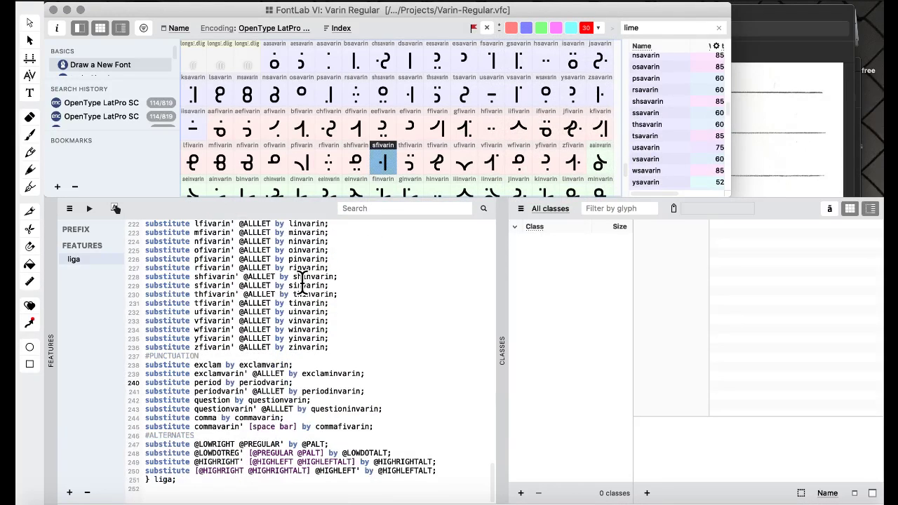
drag(439, 471, 144, 444)
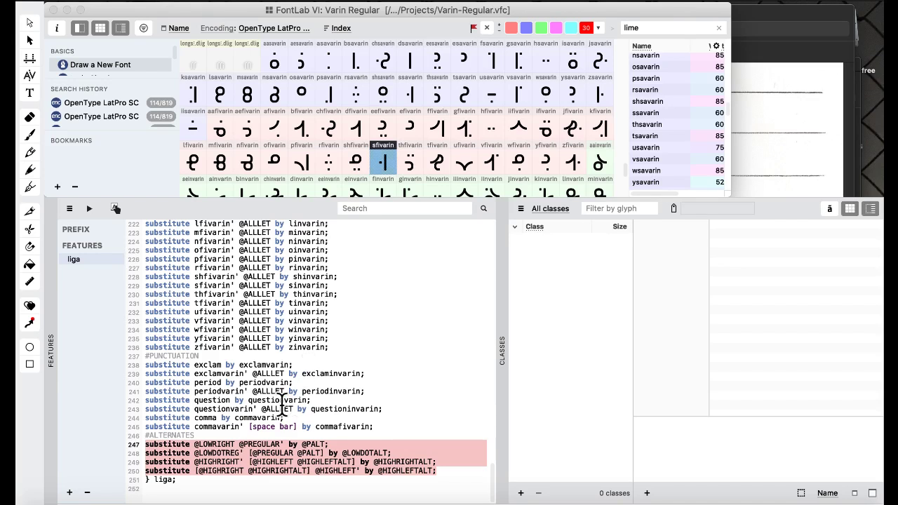
click(259, 401)
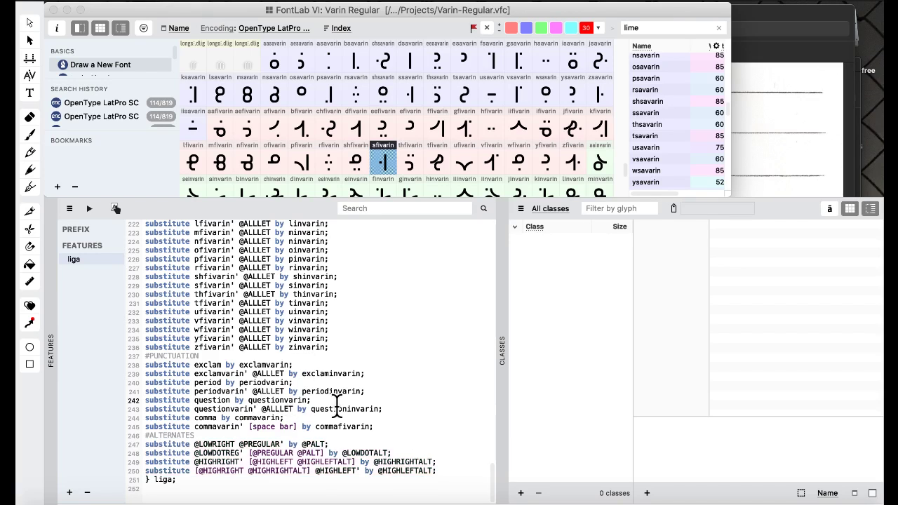
drag(240, 445, 281, 446)
click(311, 444)
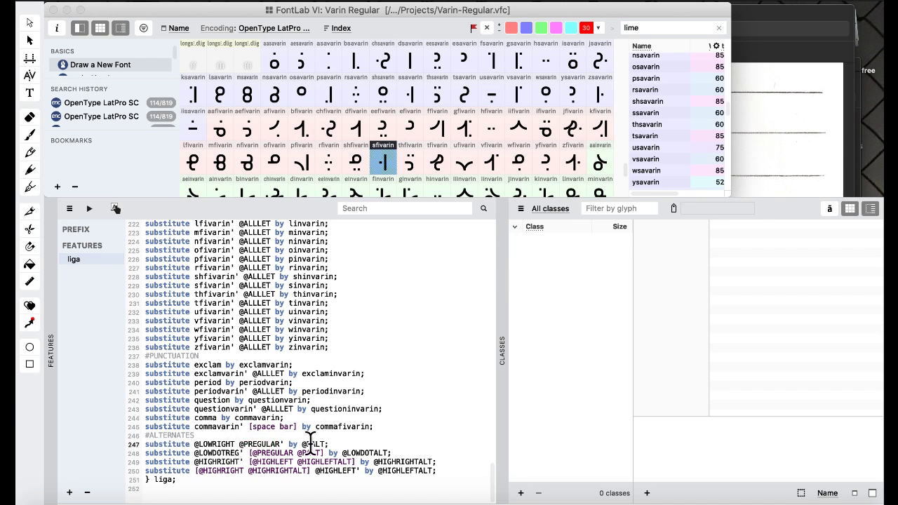
click(206, 454)
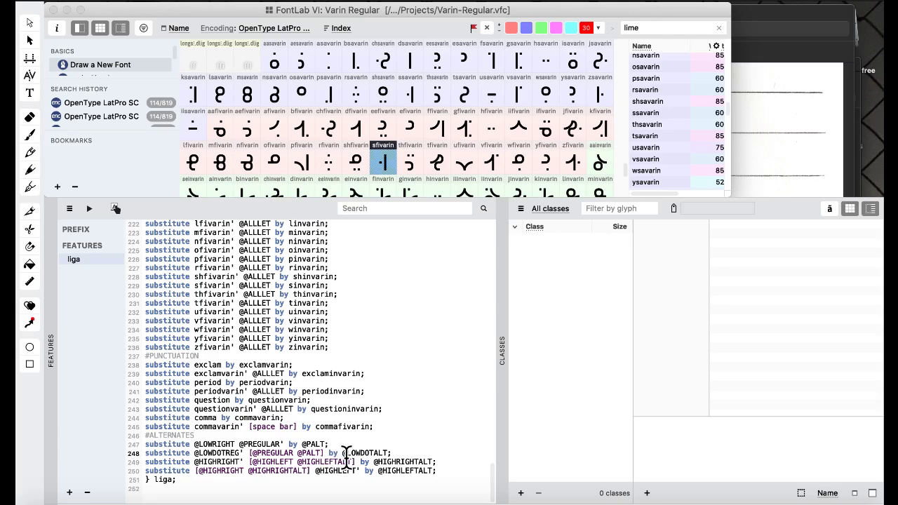
drag(334, 454, 391, 453)
click(389, 418)
scroll(390, 419, up, 20)
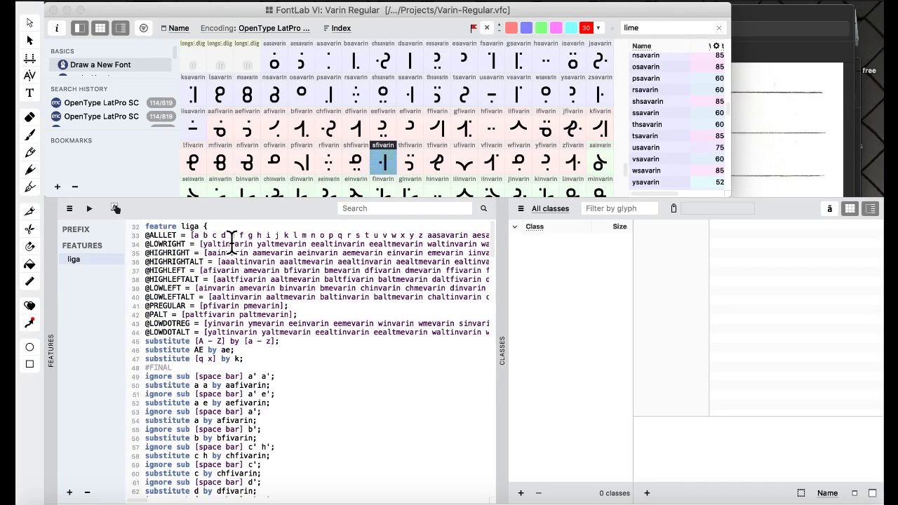
click(198, 288)
click(190, 294)
click(187, 289)
scroll(346, 298, down, 20)
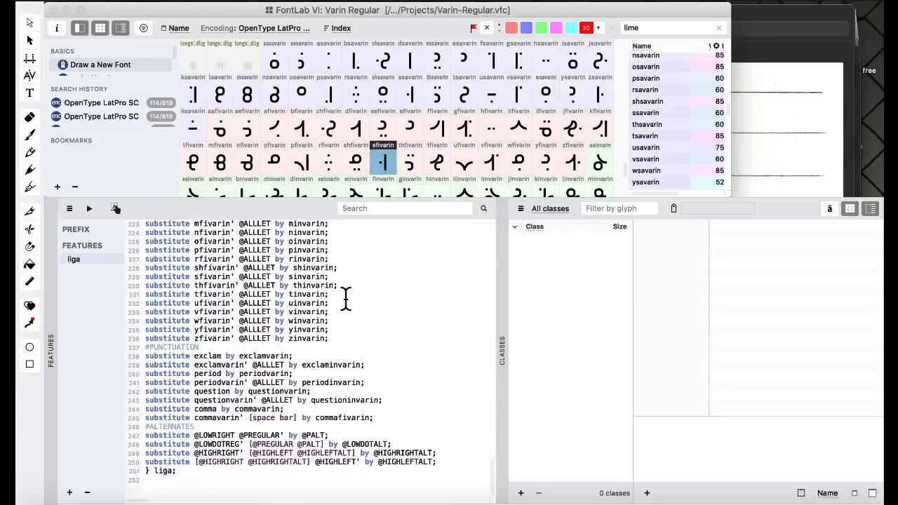
click(408, 454)
scroll(391, 364, up, 15)
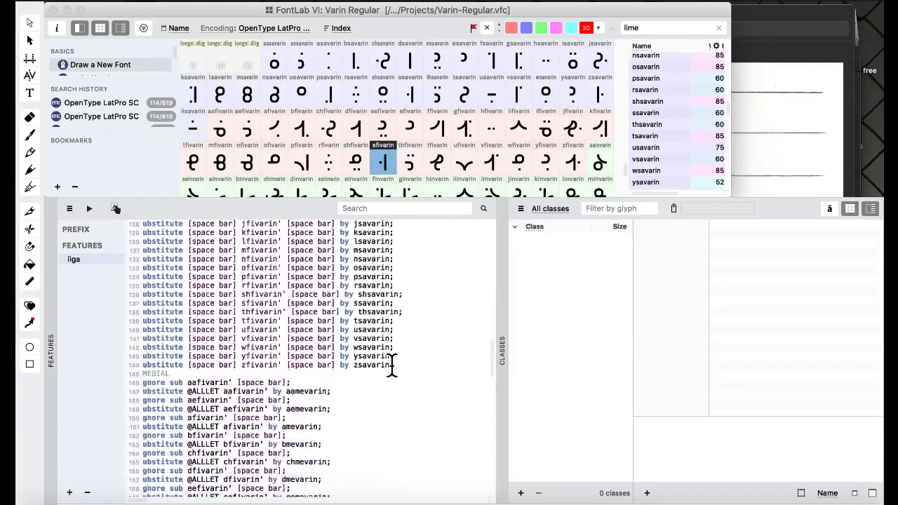
scroll(392, 364, down, 15)
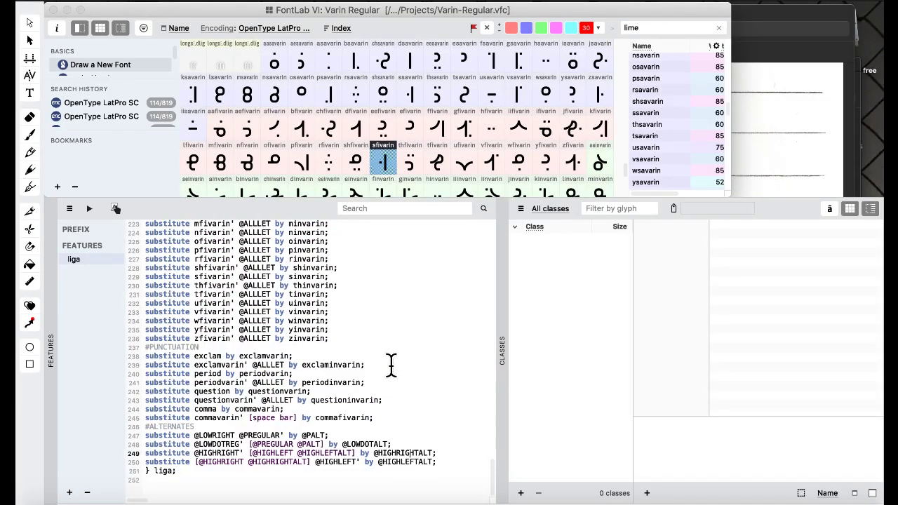
drag(437, 462, 209, 430)
click(208, 428)
- Switch to Varin alphabet.pdf and examine the alternate letter forms on page 2 and in the k to u rows of page 1
key(ctrl+Up)
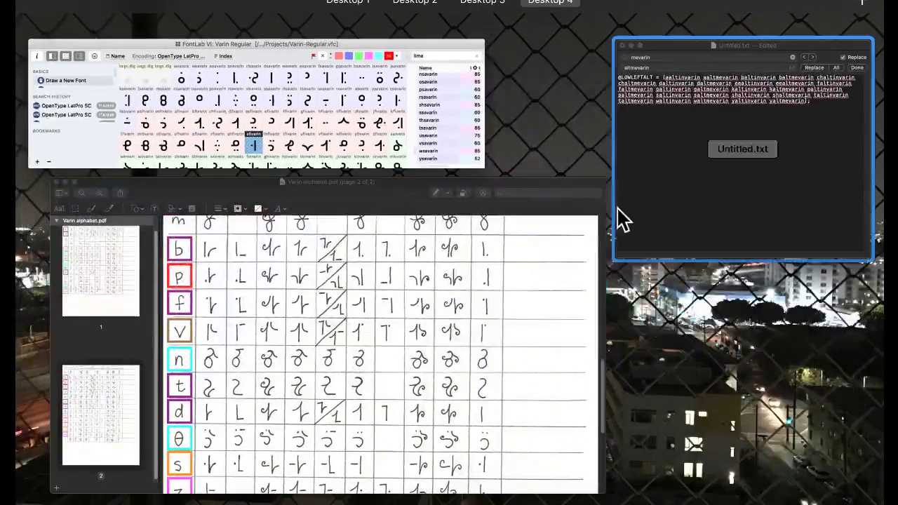
click(445, 277)
scroll(348, 239, up, 3)
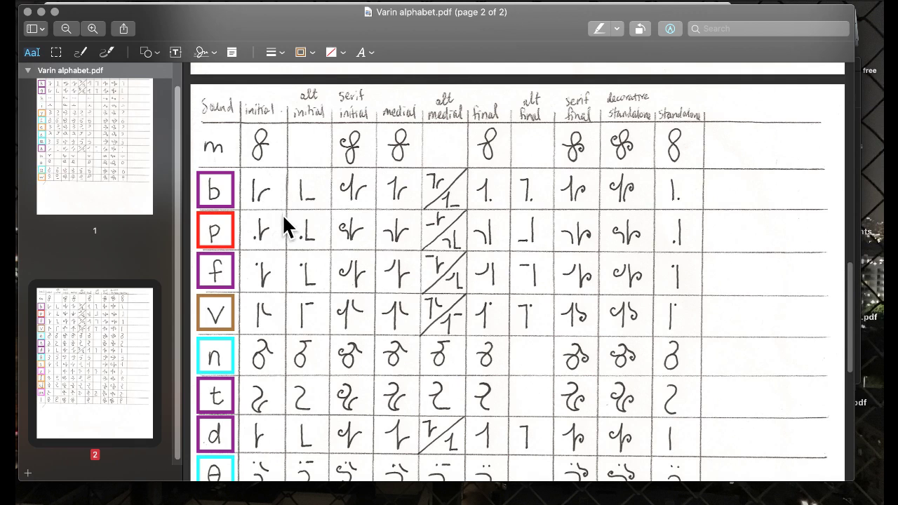
scroll(318, 279, down, 3)
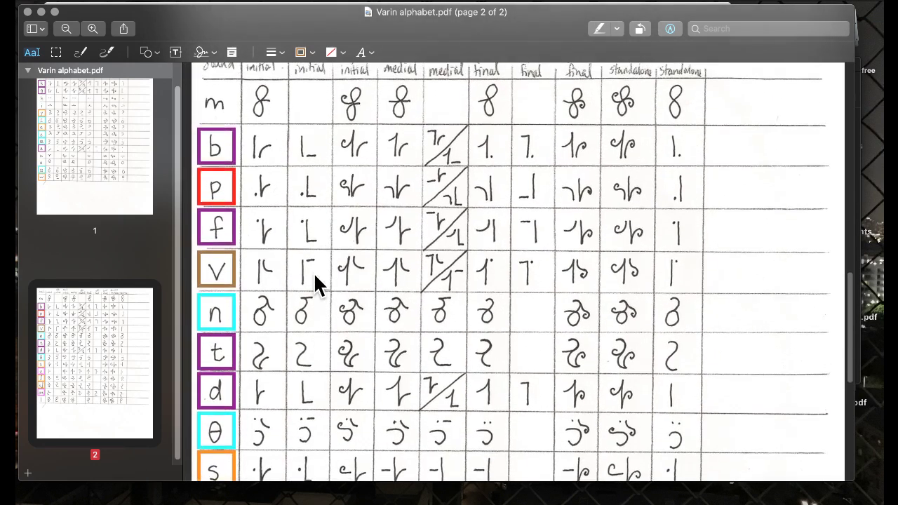
scroll(355, 269, down, 10)
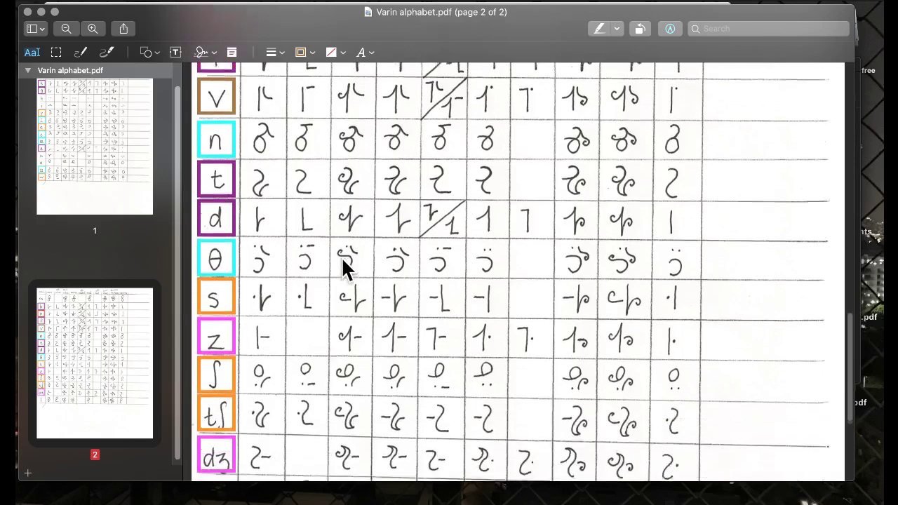
scroll(342, 259, up, 15)
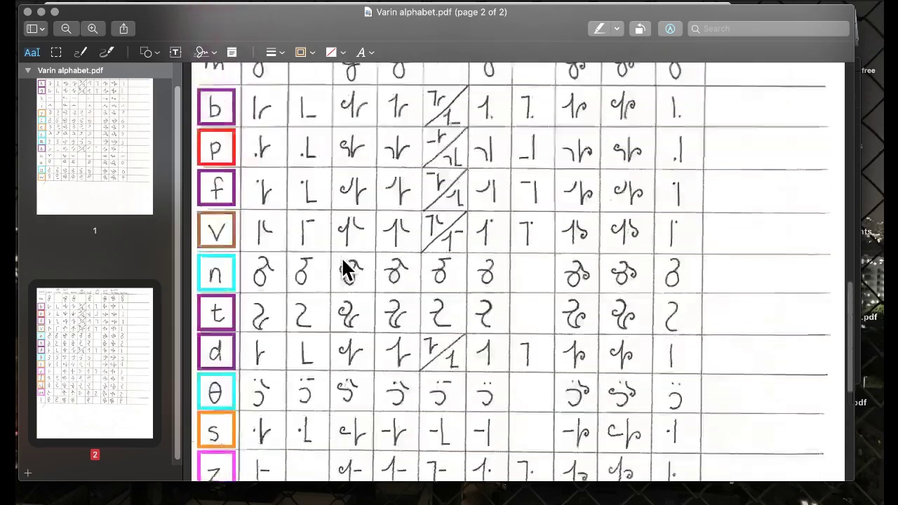
scroll(344, 261, up, 10)
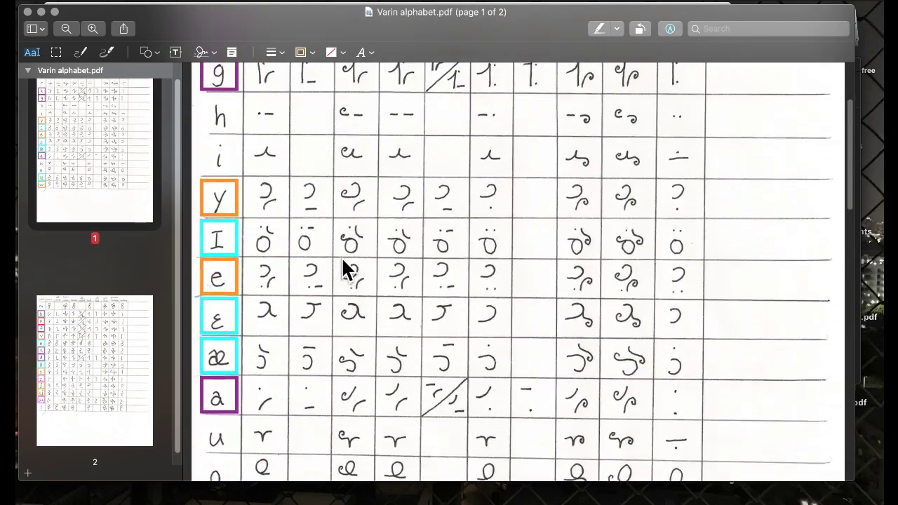
scroll(343, 260, down, 3)
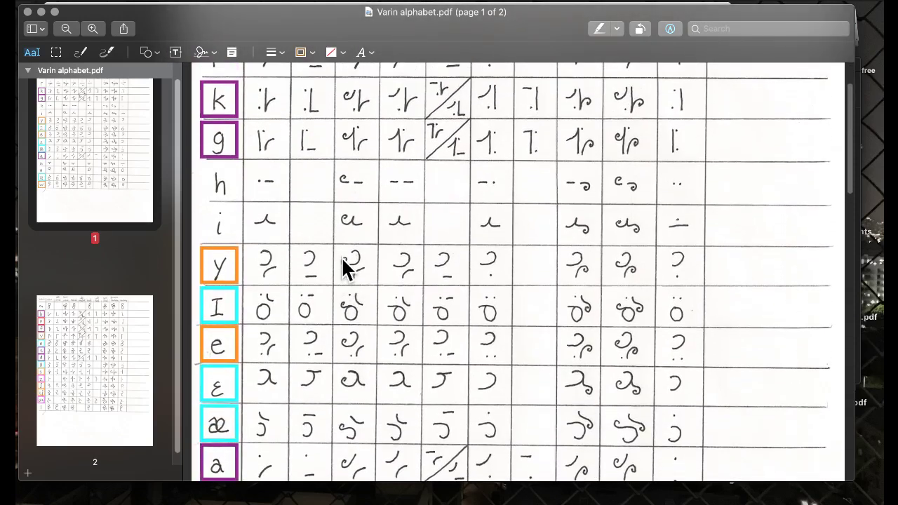
scroll(343, 261, up, 2)
scroll(317, 210, down, 9)
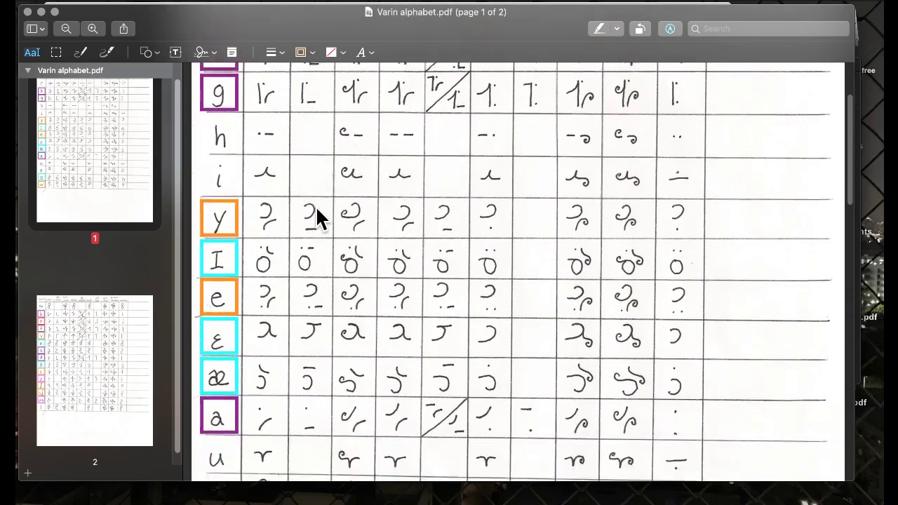
- Compare the b to dʒ rows on page 2 of the chart with the a to w rows at the end of page 1
scroll(316, 207, down, 10)
scroll(315, 206, down, 5)
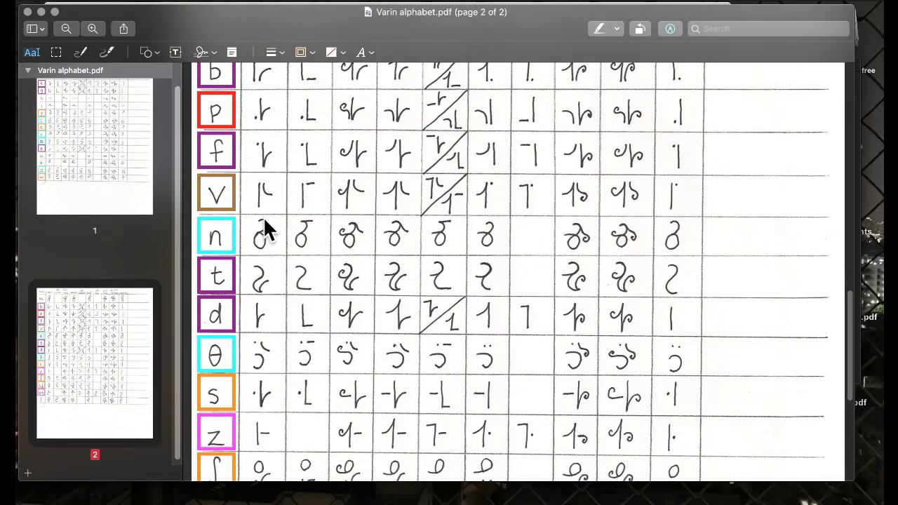
scroll(363, 288, down, 4)
scroll(367, 299, up, 3)
scroll(364, 292, down, 5)
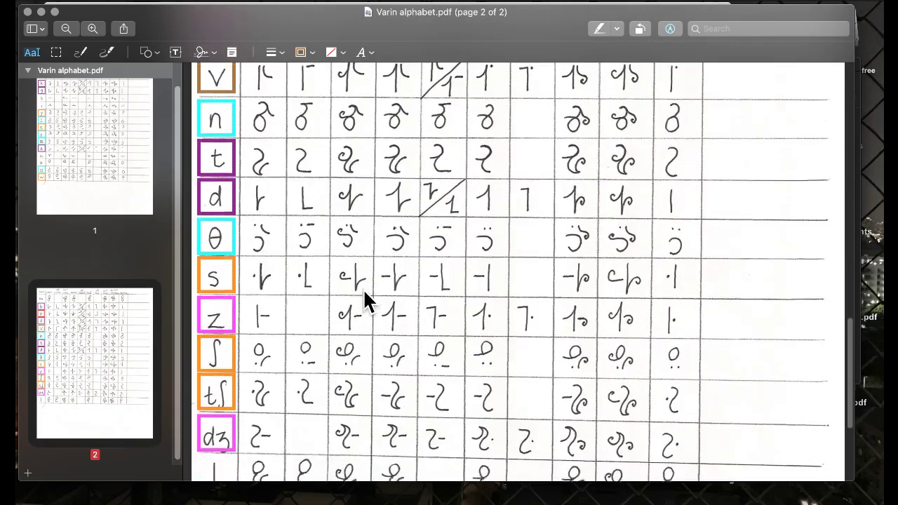
scroll(364, 291, up, 6)
scroll(363, 288, up, 4)
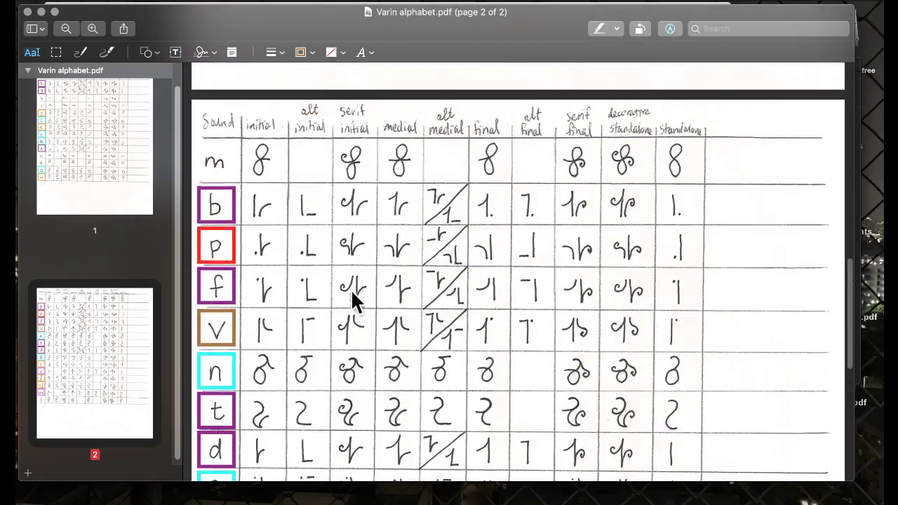
scroll(322, 231, up, 20)
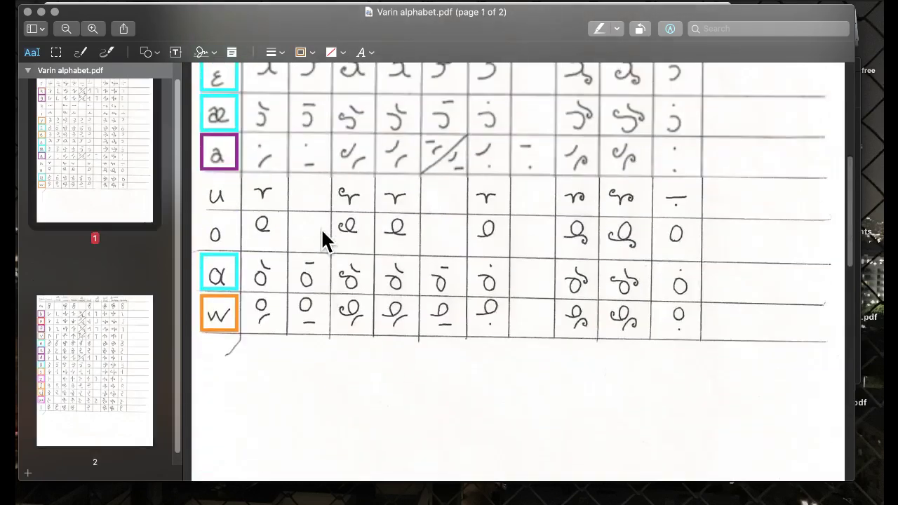
scroll(350, 226, down, 20)
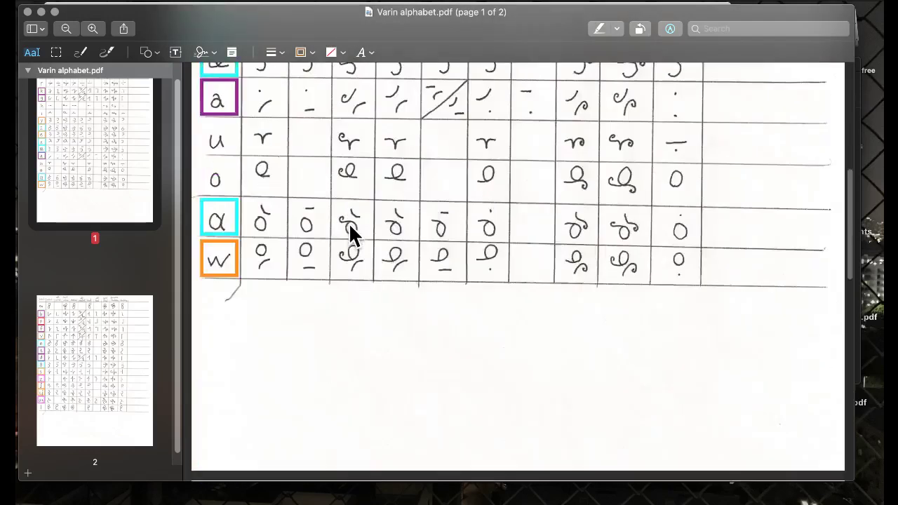
scroll(349, 222, up, 1)
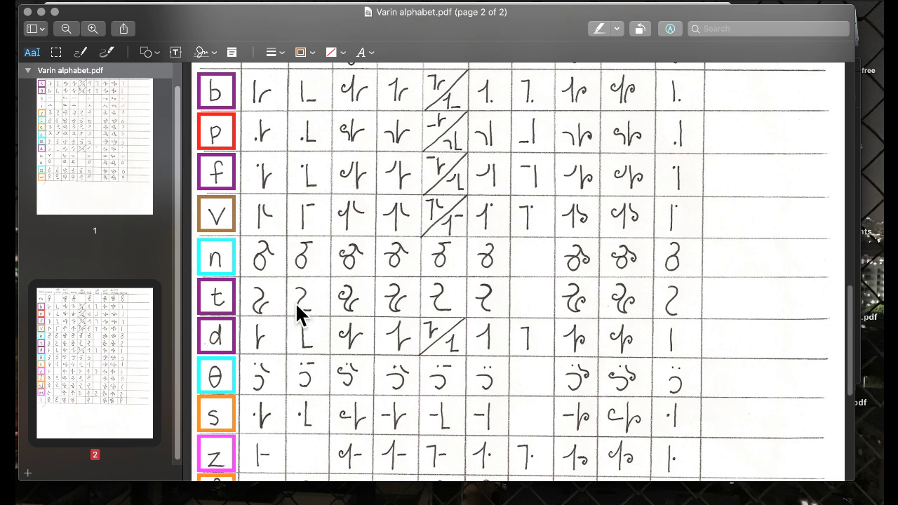
- Switch to FontLab, load the Default workspace, and select the valtinvarin glyph in the font overview
key(ctrl+Up)
click(312, 174)
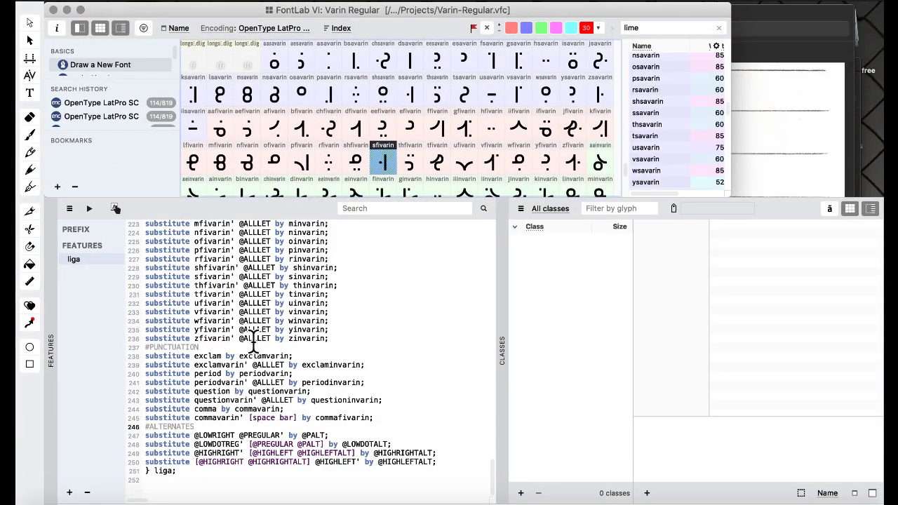
click(500, 7)
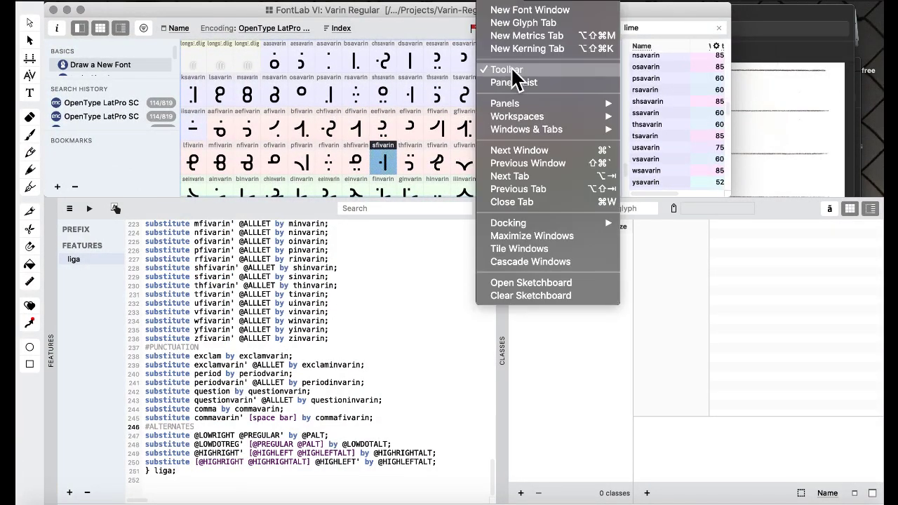
mouse_move(586, 117)
click(648, 116)
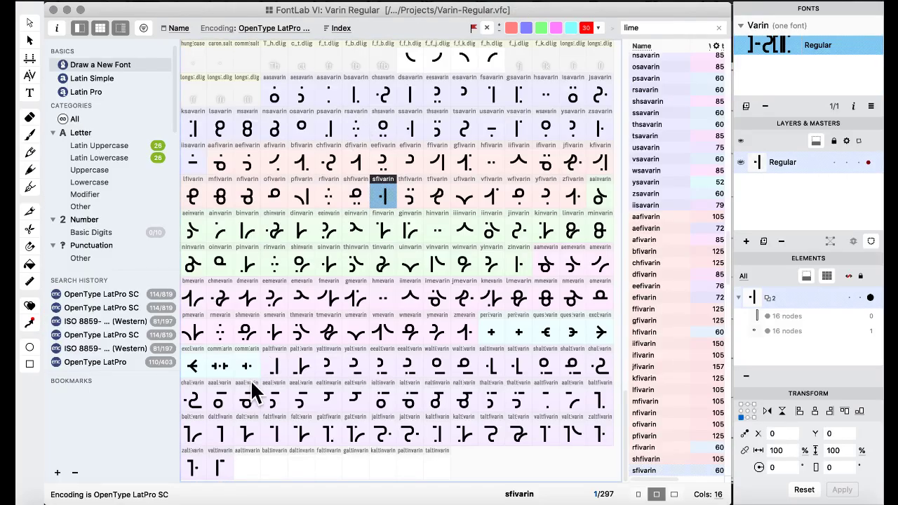
click(222, 467)
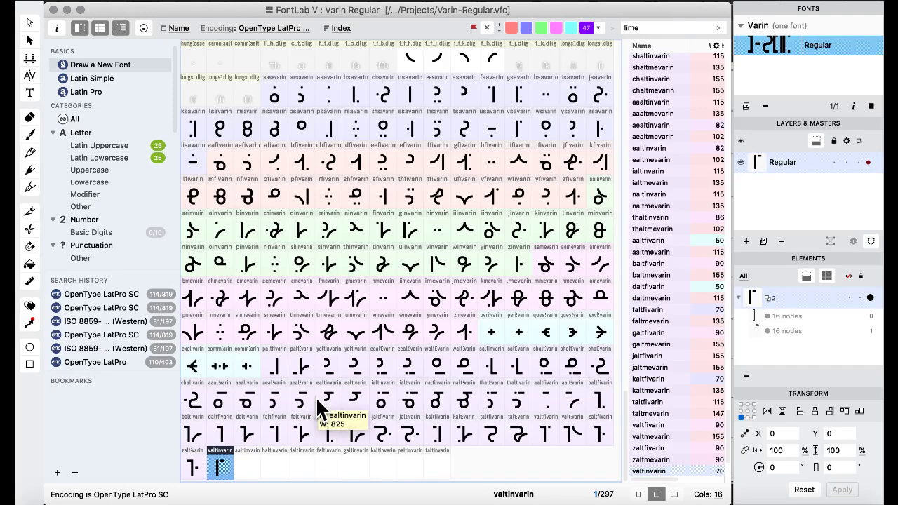
- Check the v row in Varin alphabet.pdf, and select the valtfivarin, valtmevarin and empty aaltinvarin glyphs in FontLab
key(ctrl+Up)
click(634, 327)
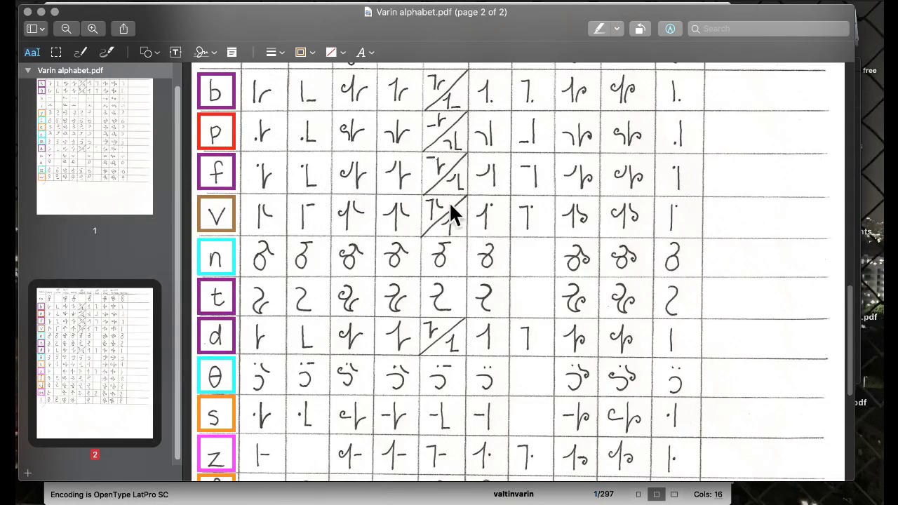
key(ctrl+Up)
click(234, 225)
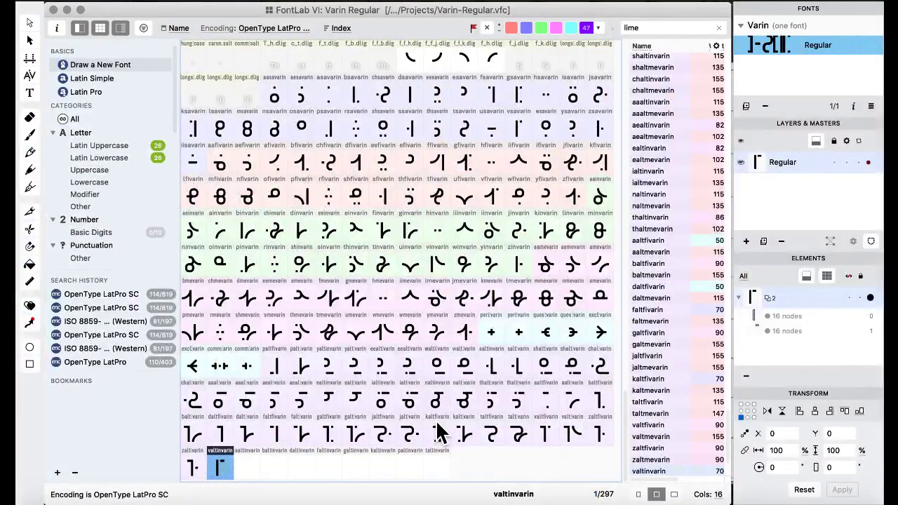
click(549, 442)
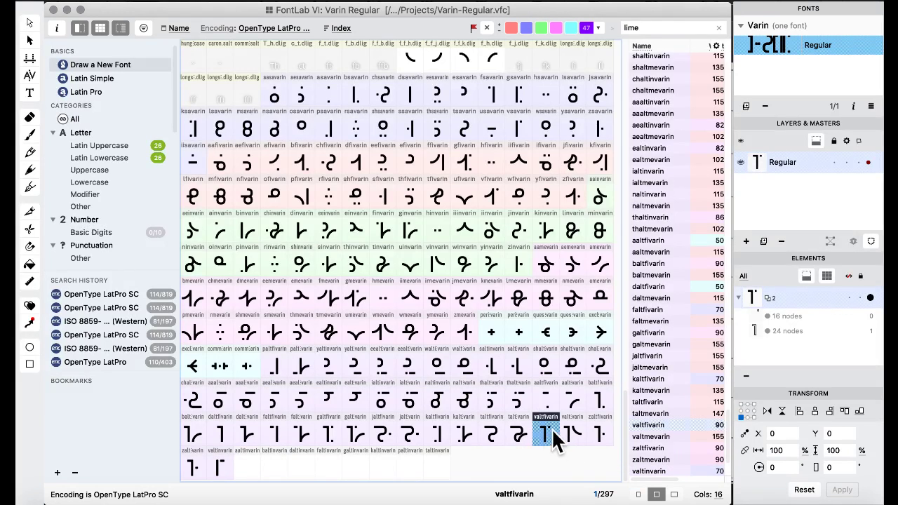
click(570, 435)
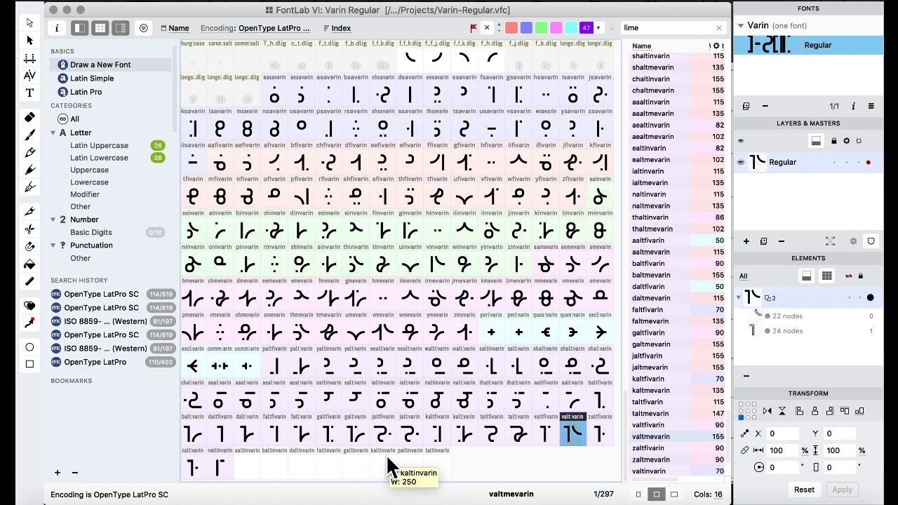
click(246, 469)
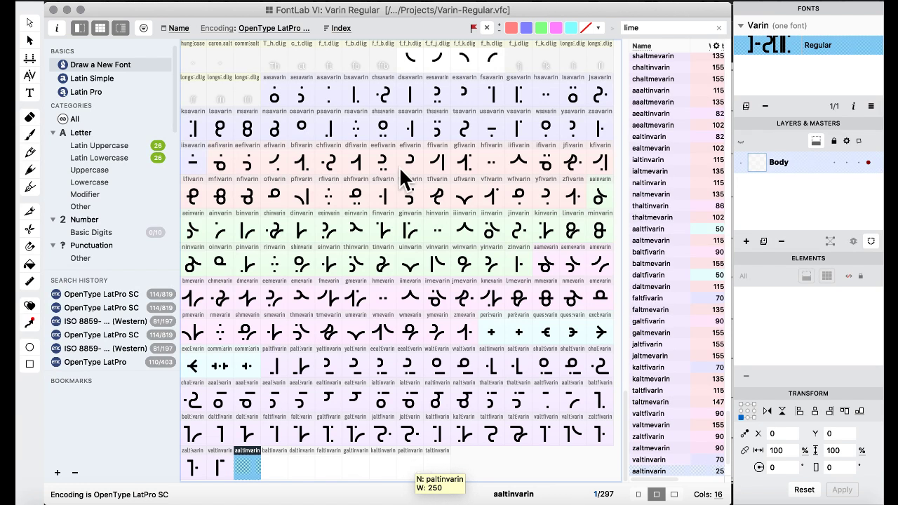
- Load the Features & Classes workspace and review the liga code from the final-form rules to the #ALTERNATES section
click(498, 3)
mouse_move(561, 118)
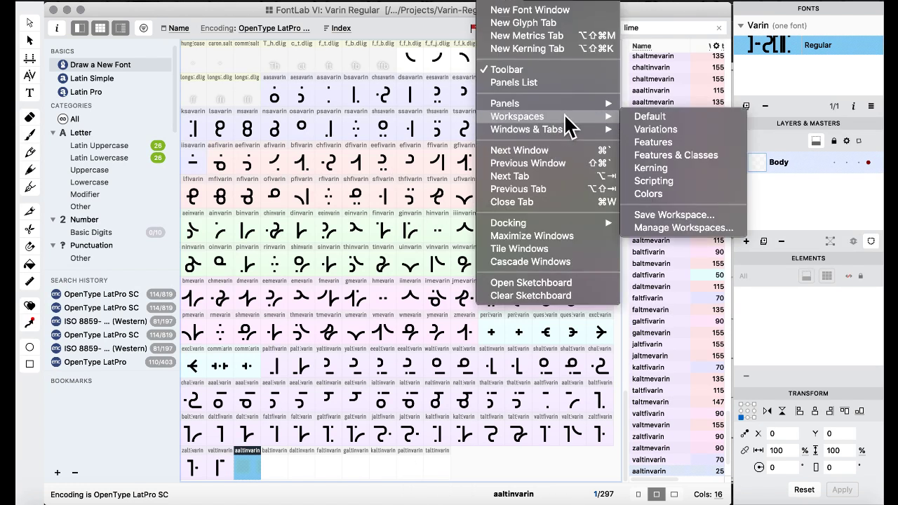
click(643, 155)
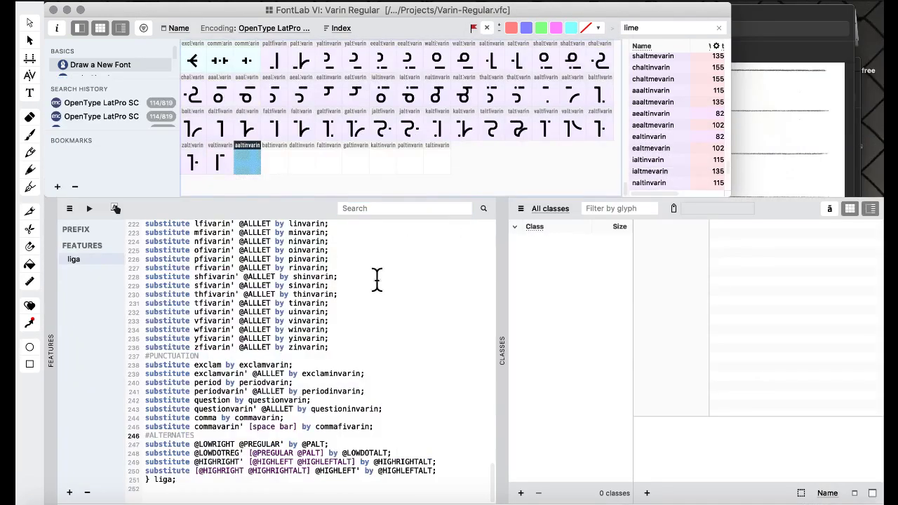
click(336, 313)
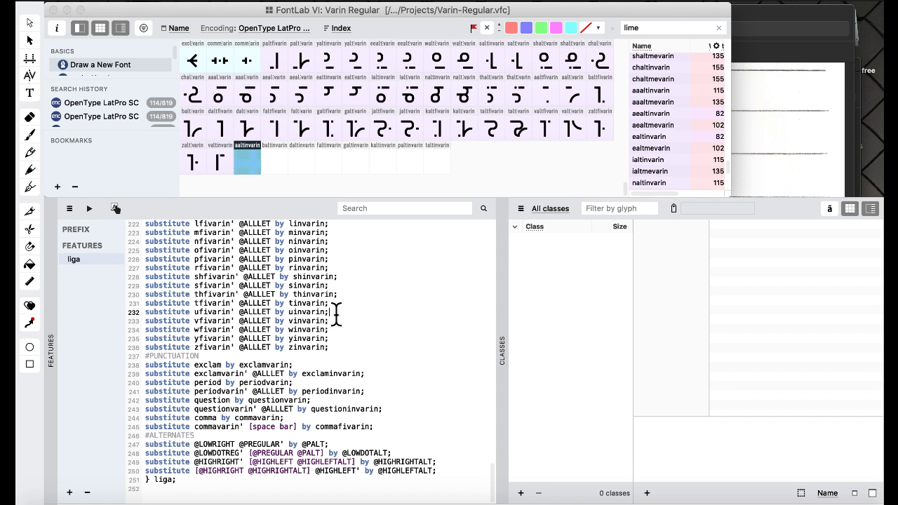
scroll(336, 314, up, 20)
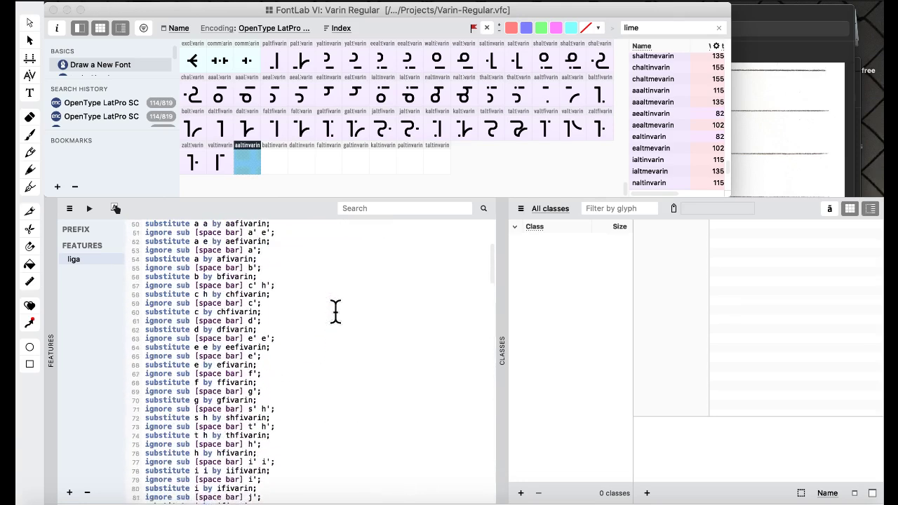
scroll(336, 314, down, 20)
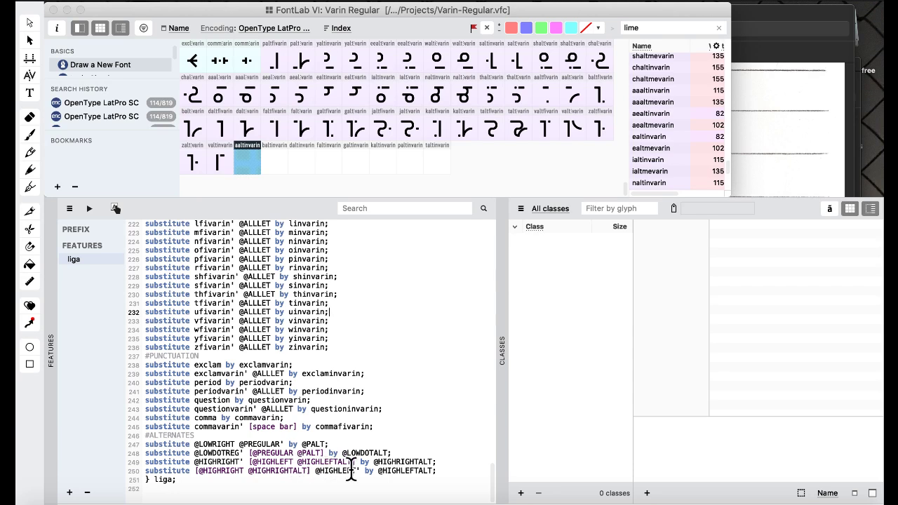
scroll(276, 329, up, 5)
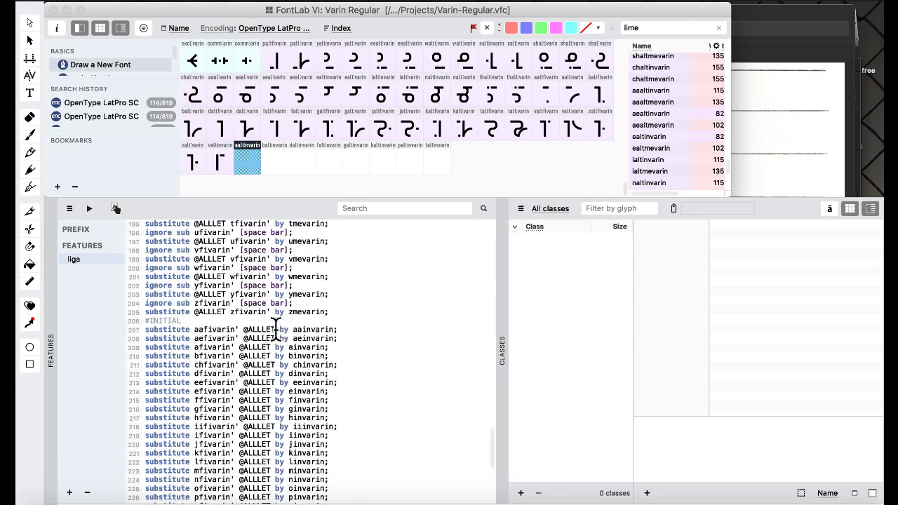
scroll(276, 330, up, 20)
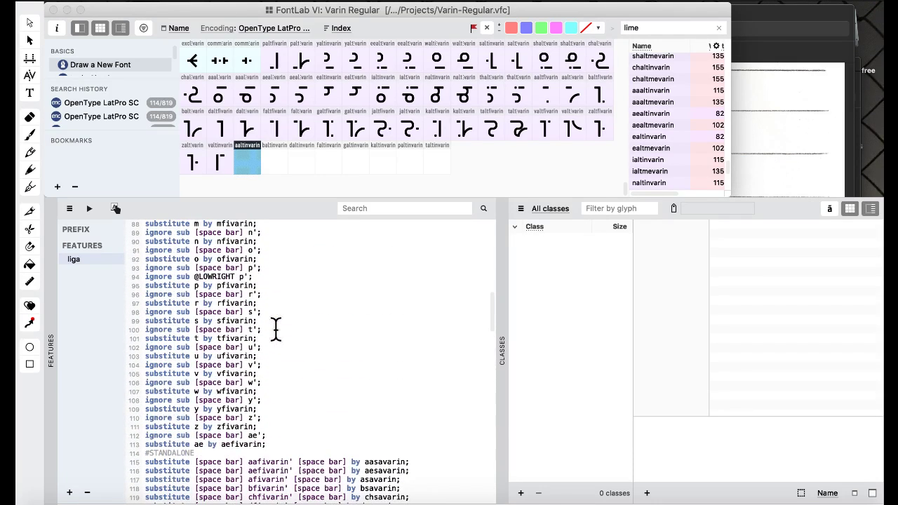
scroll(276, 329, up, 2)
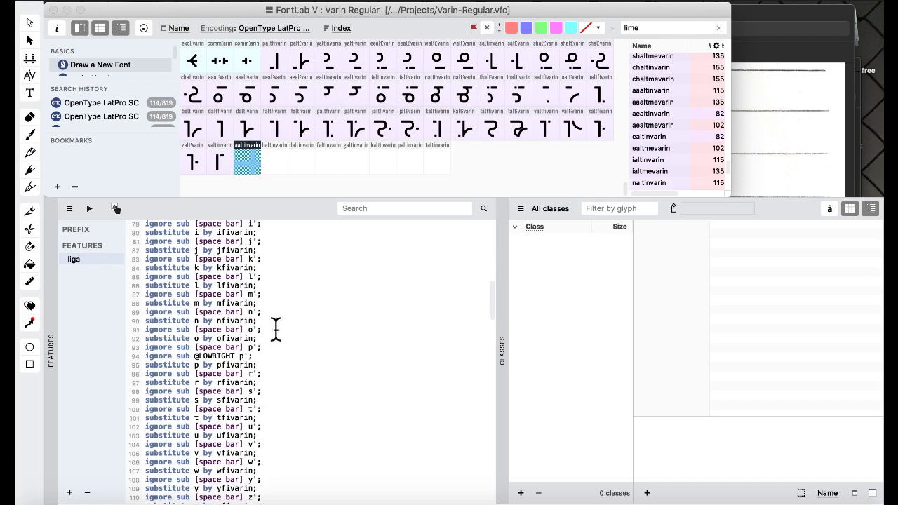
scroll(276, 330, up, 1)
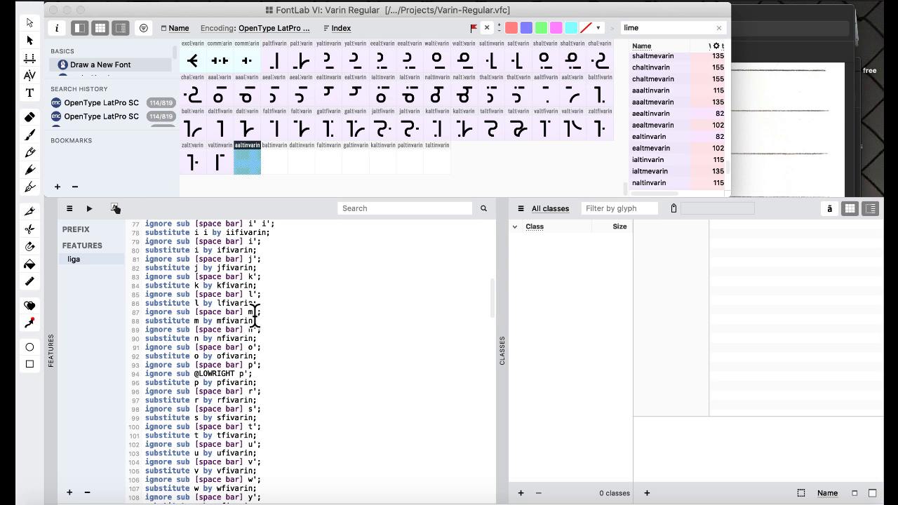
scroll(255, 316, up, 10)
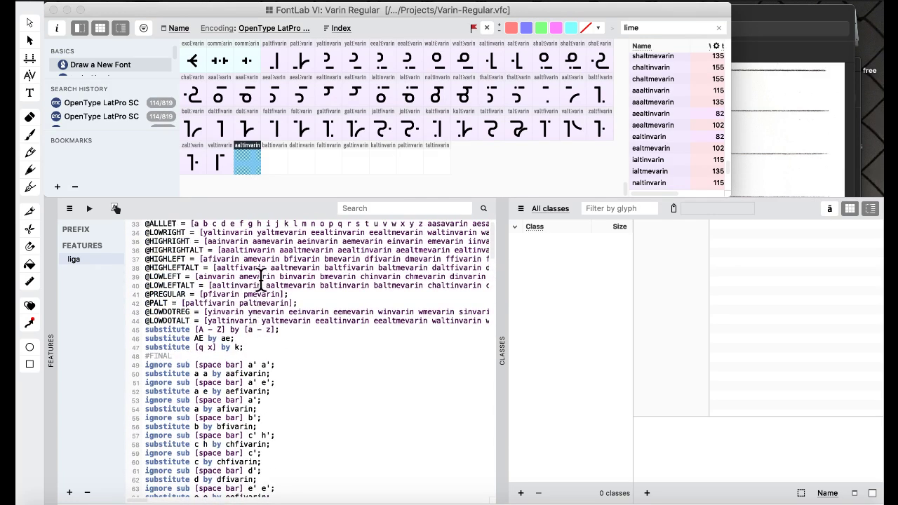
drag(257, 268, 492, 266)
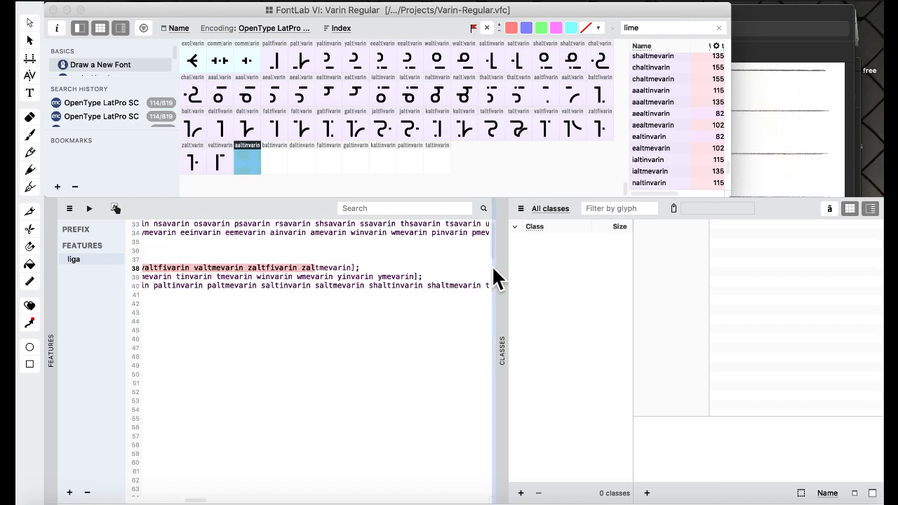
click(218, 267)
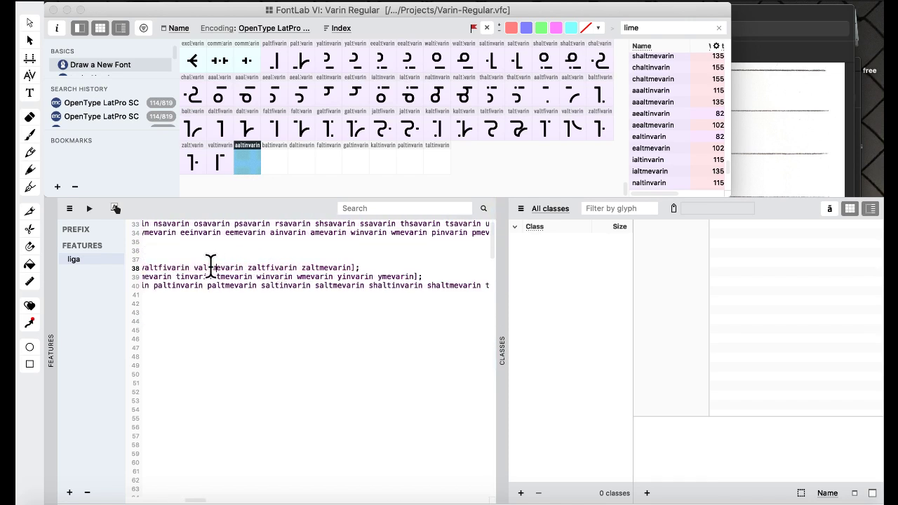
scroll(210, 261, left, 3)
double_click(275, 267)
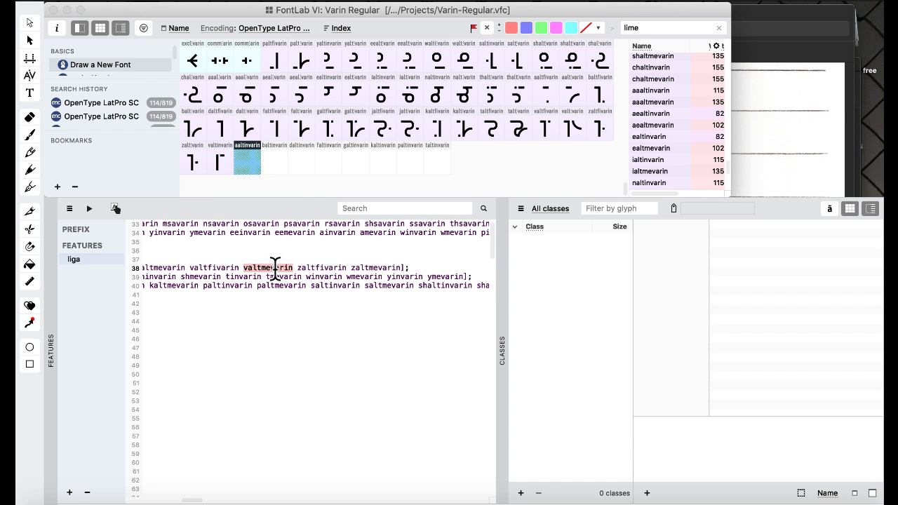
scroll(304, 268, left, 3)
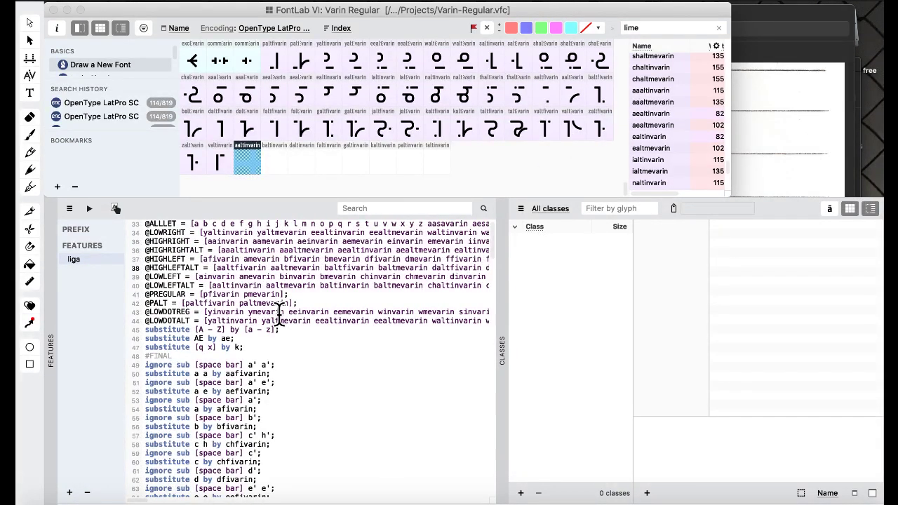
scroll(279, 315, up, 1)
scroll(307, 267, right, 5)
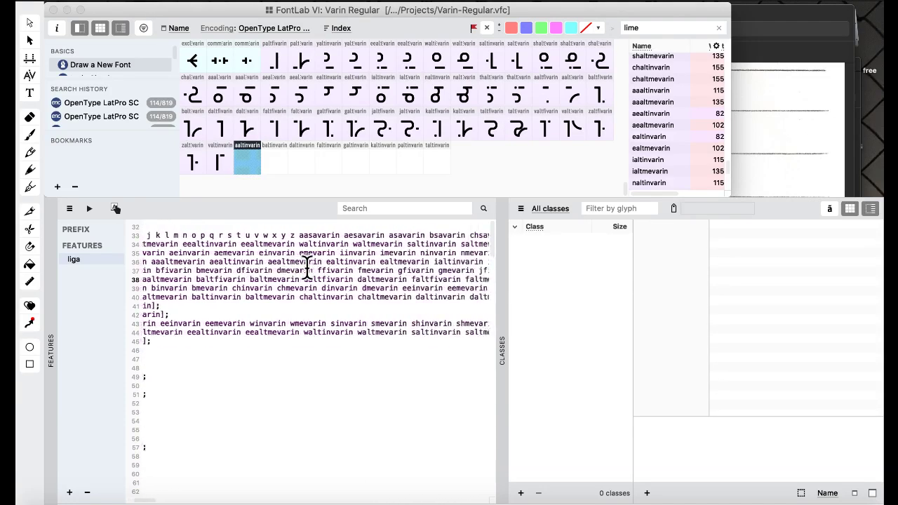
scroll(307, 267, right, 10)
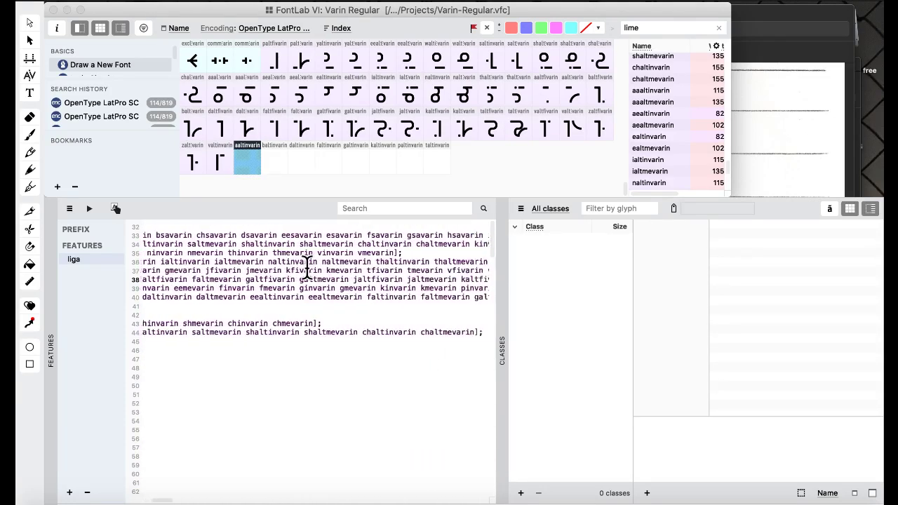
scroll(307, 267, right, 10)
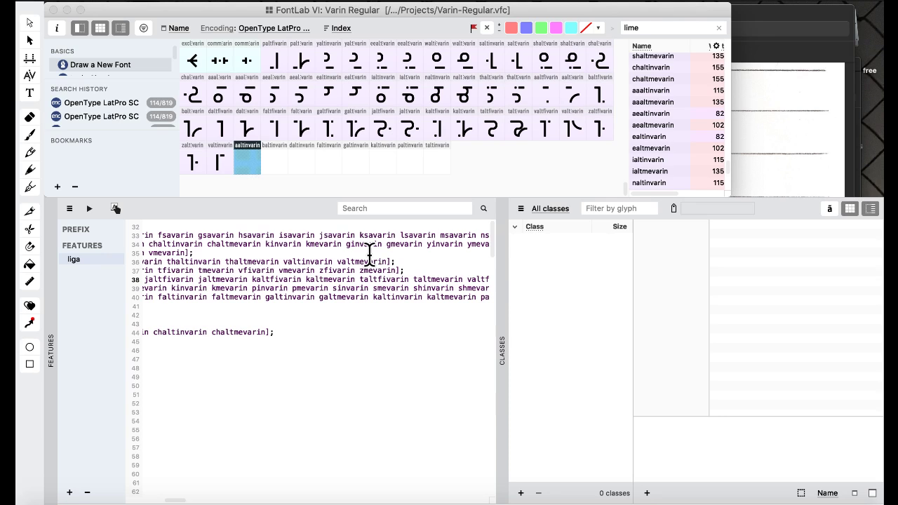
scroll(333, 260, left, 10)
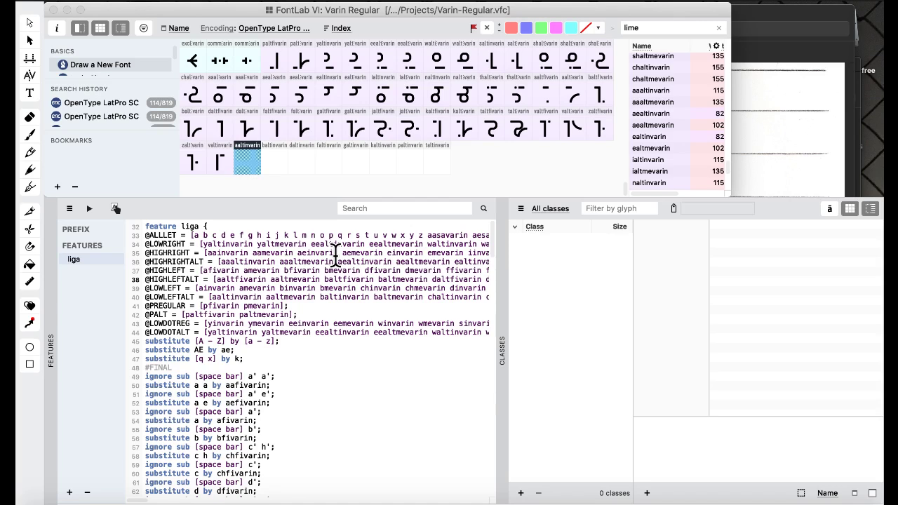
scroll(336, 267, down, 20)
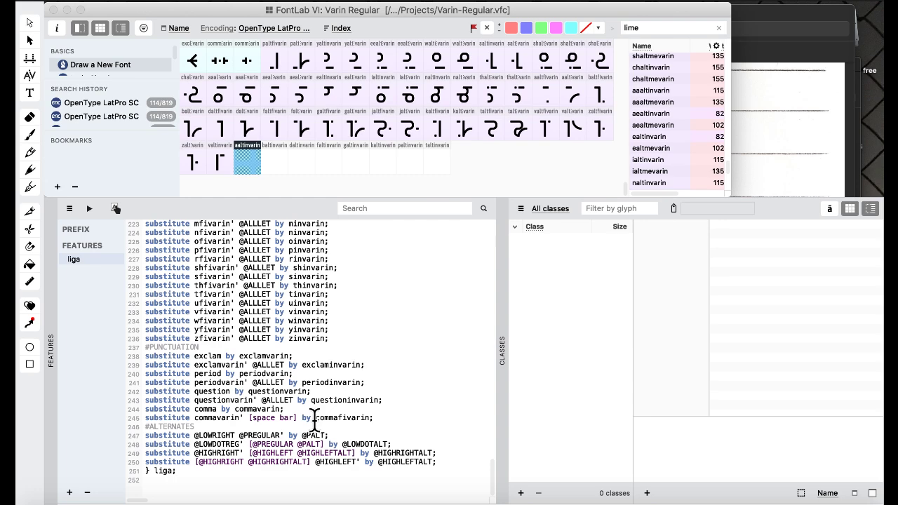
- Turn on Do Not Disturb in the macOS Notification Center and return to the font
key(F11)
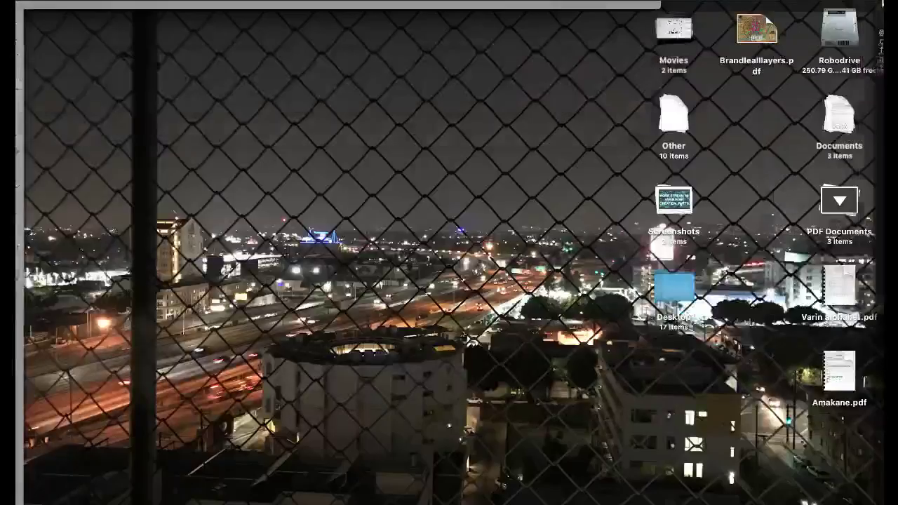
key(F11)
click(869, 4)
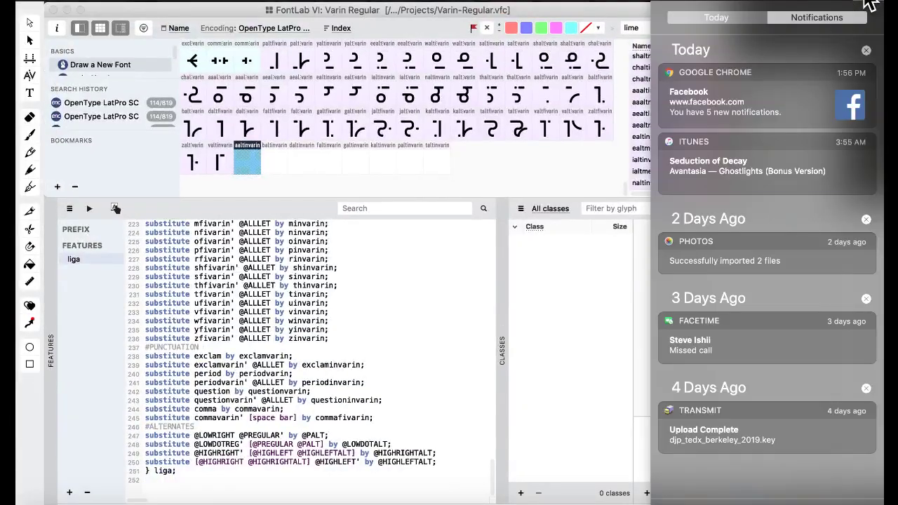
click(868, 6)
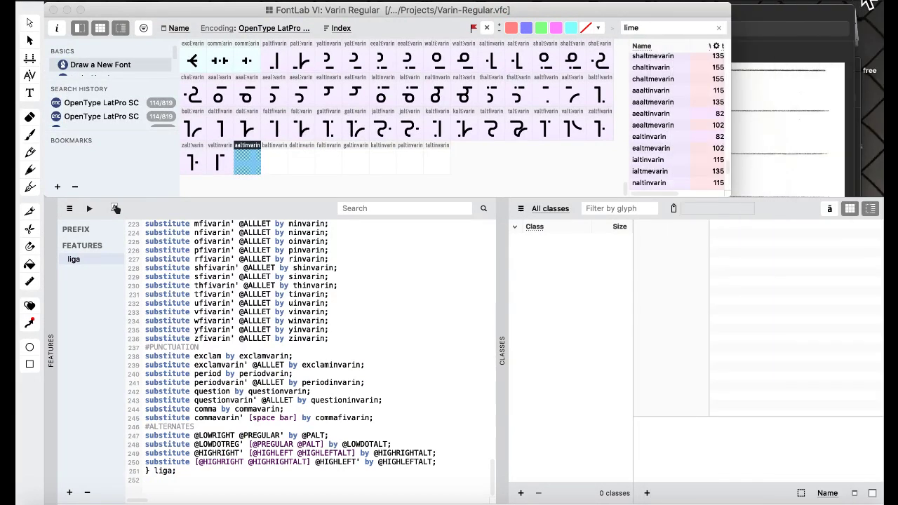
click(864, 8)
scroll(842, 70, up, 3)
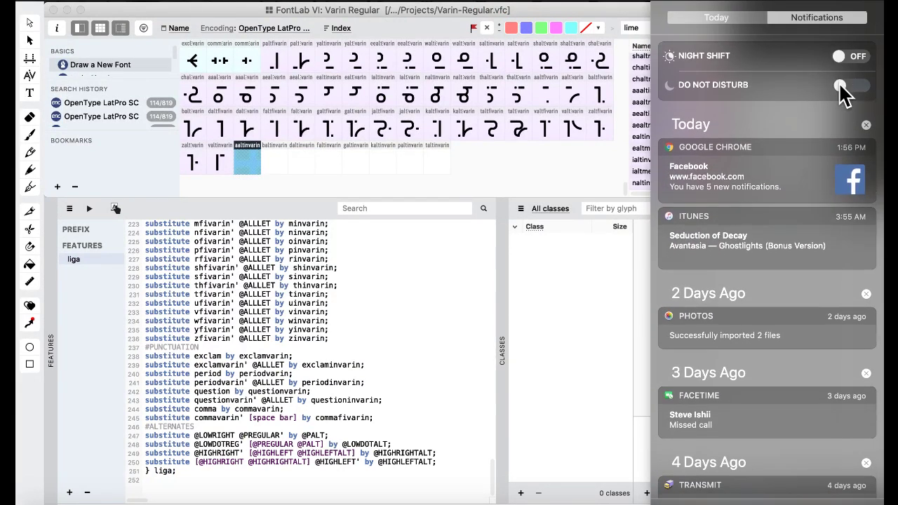
click(842, 86)
click(867, 6)
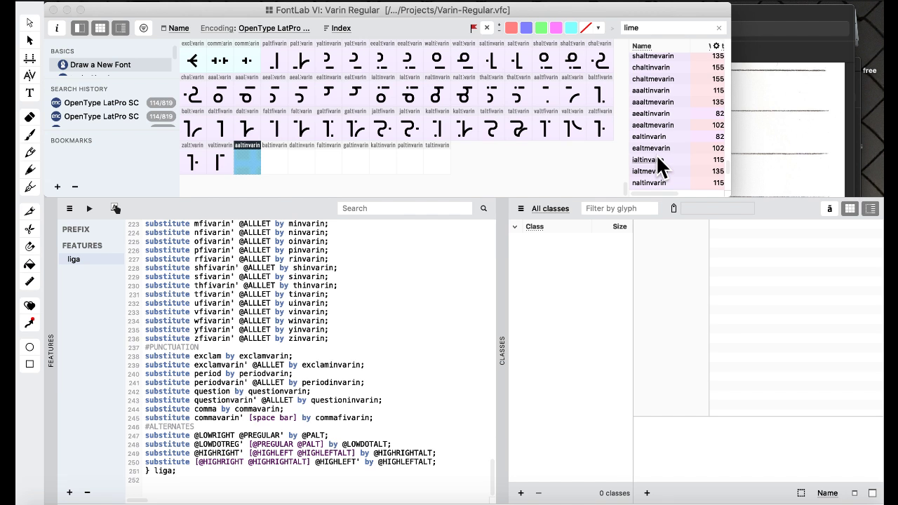
- Check the v row in Varin alphabet.pdf, and select the valtinvarin and ialtinvarin glyphs in FontLab
click(749, 147)
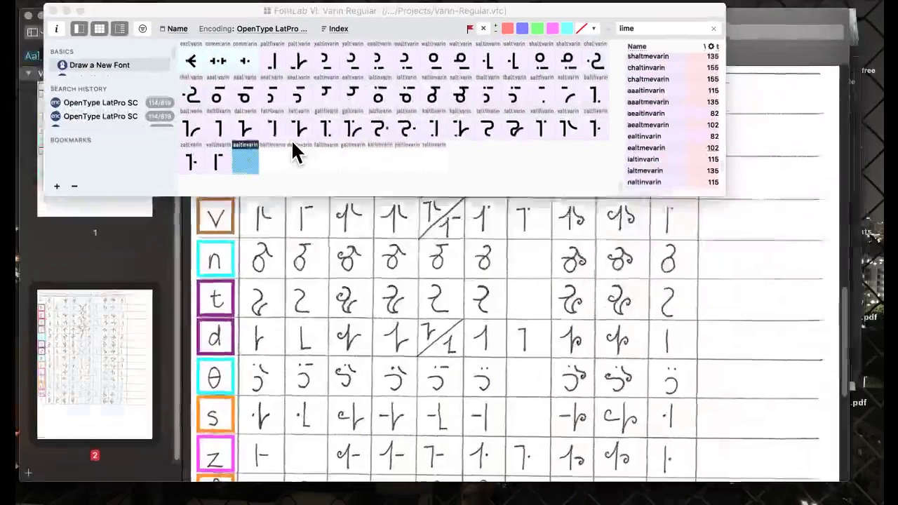
click(291, 139)
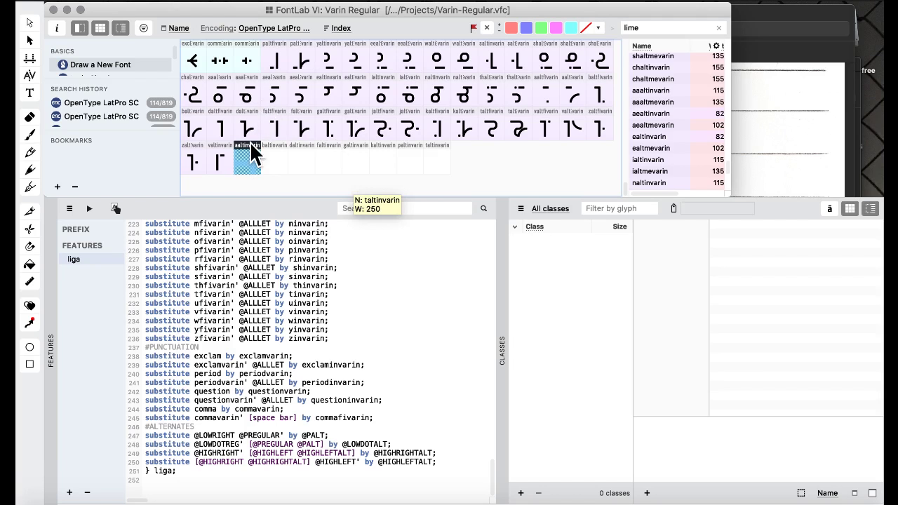
click(223, 165)
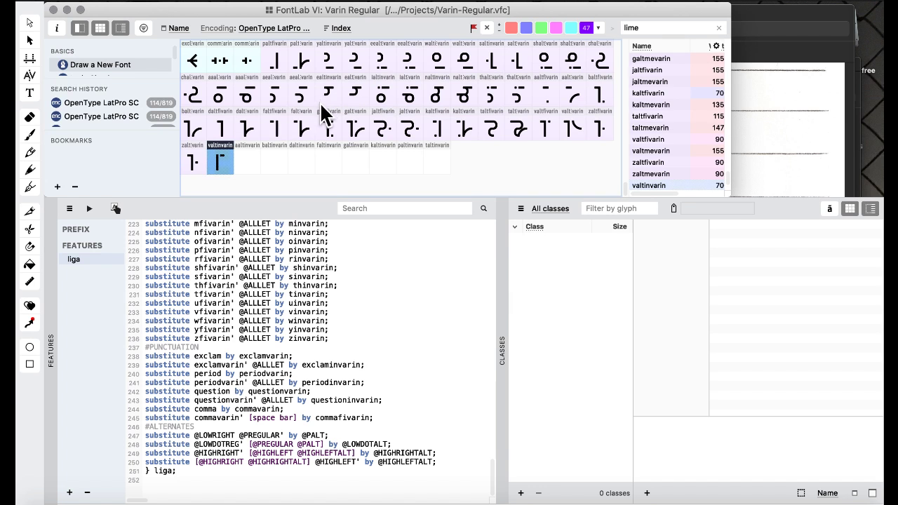
click(385, 95)
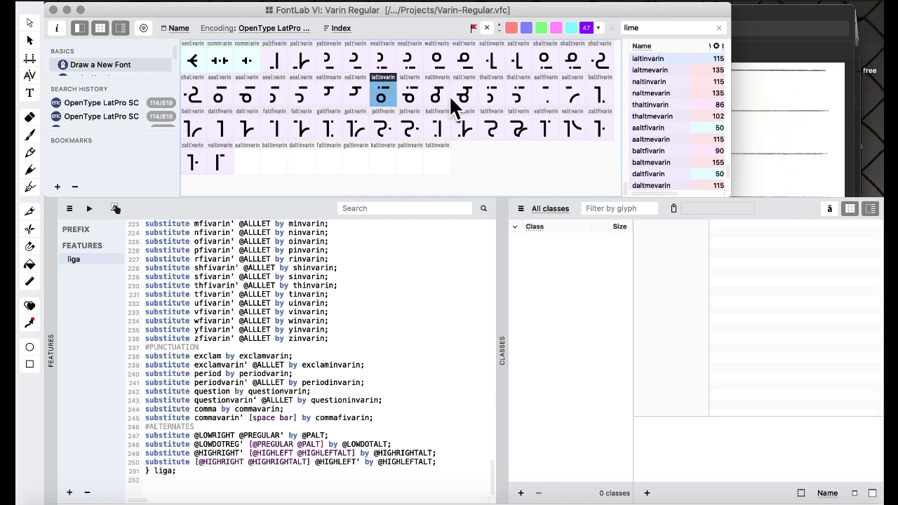
- Load the Default workspace to restore the full font overview and side panels
click(495, 3)
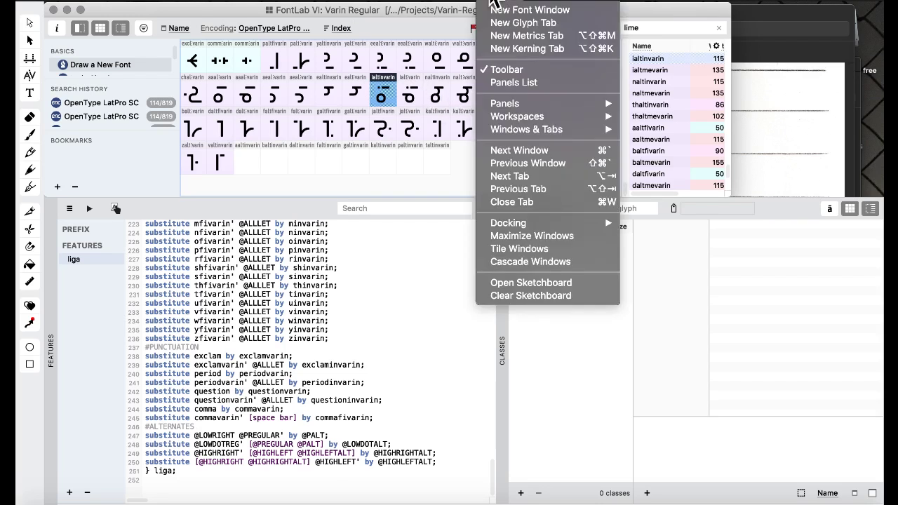
click(495, 3)
click(494, 3)
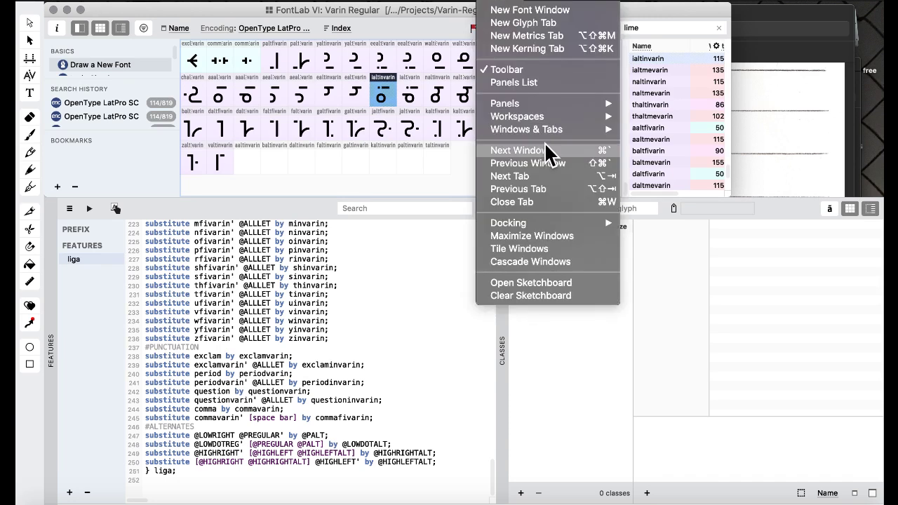
mouse_move(540, 117)
click(673, 118)
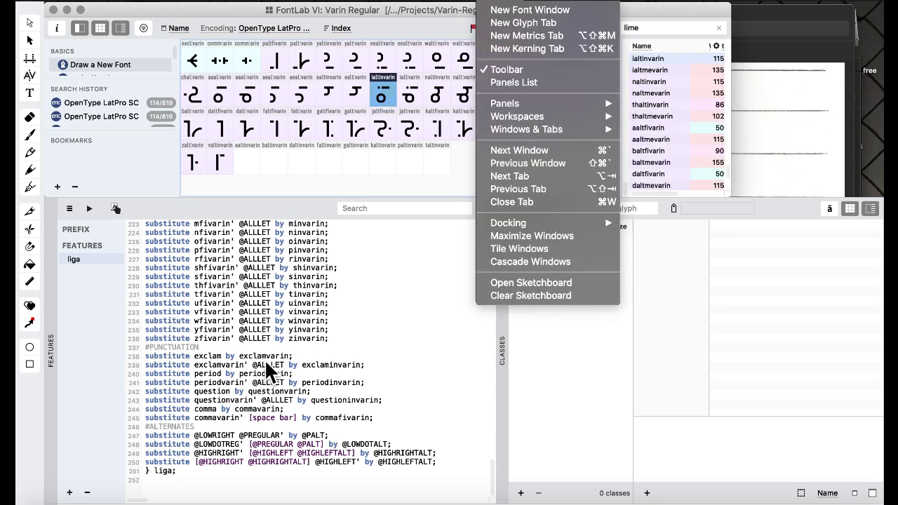
click(517, 6)
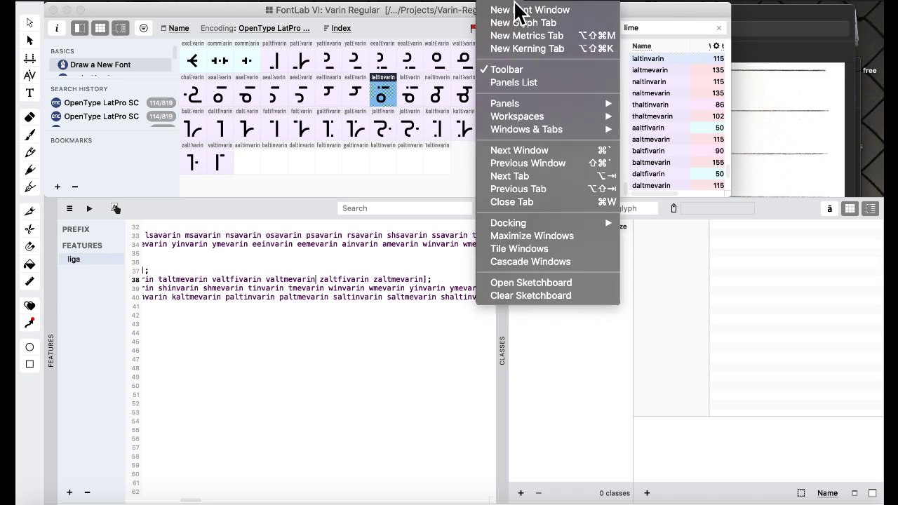
mouse_move(544, 118)
click(658, 120)
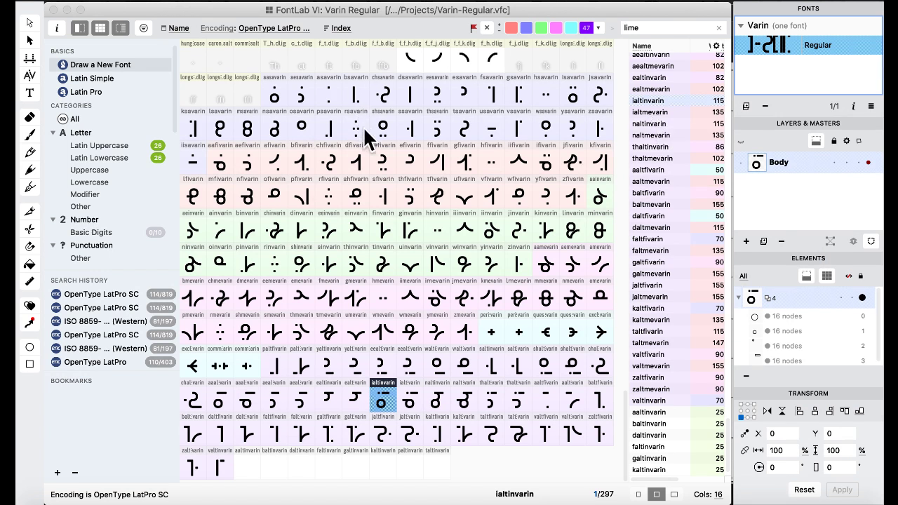
- Open ialtinvarin with the Text tool, enable the liga feature, and replace the sample text with ivk
click(29, 92)
click(54, 271)
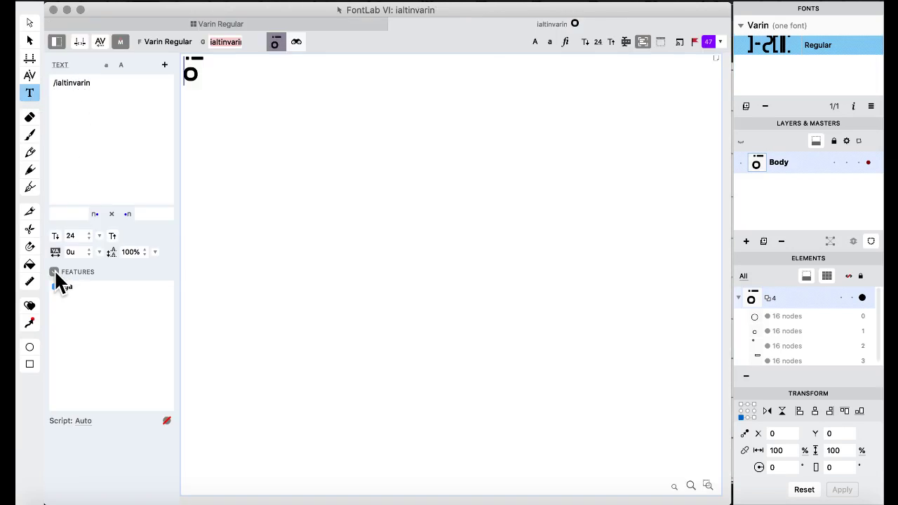
click(112, 99)
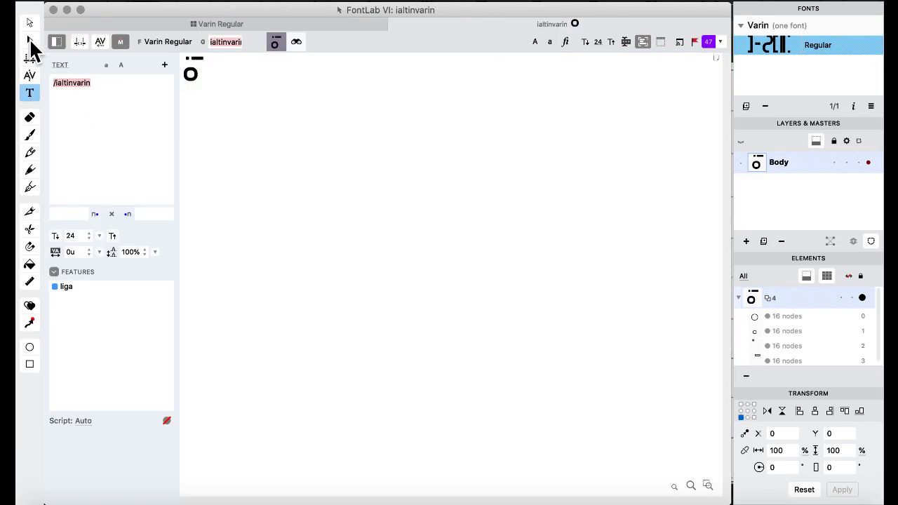
text(ivk)
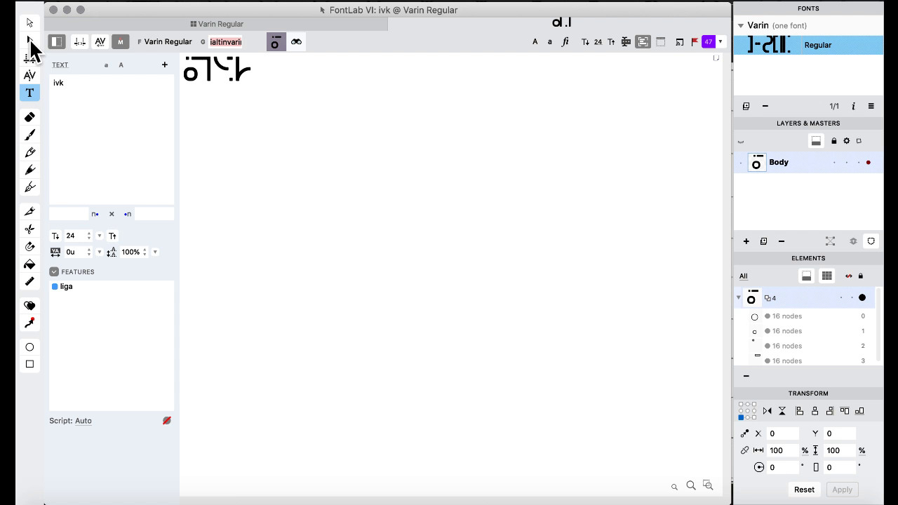
- Test the alternate substitutions by replacing the sample text with vk and with iv
key(BackSpace)
key(BackSpace)
key(BackSpace)
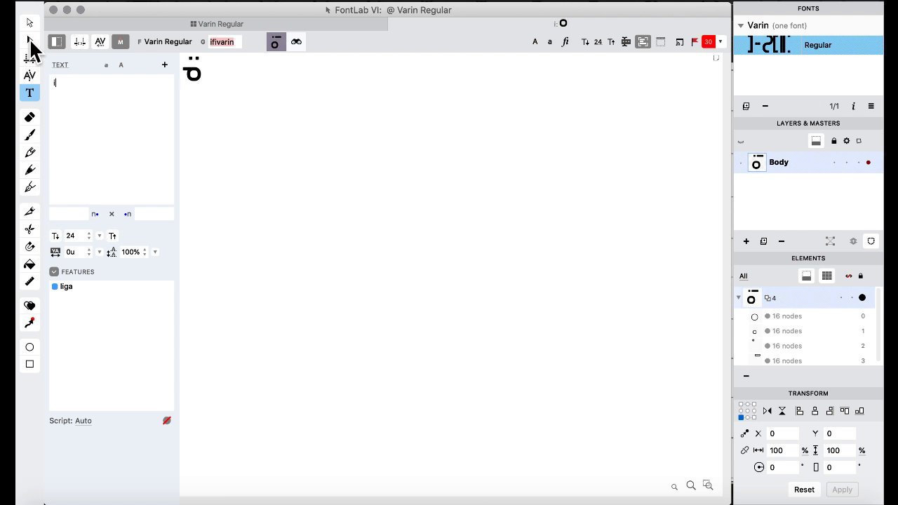
text(vk)
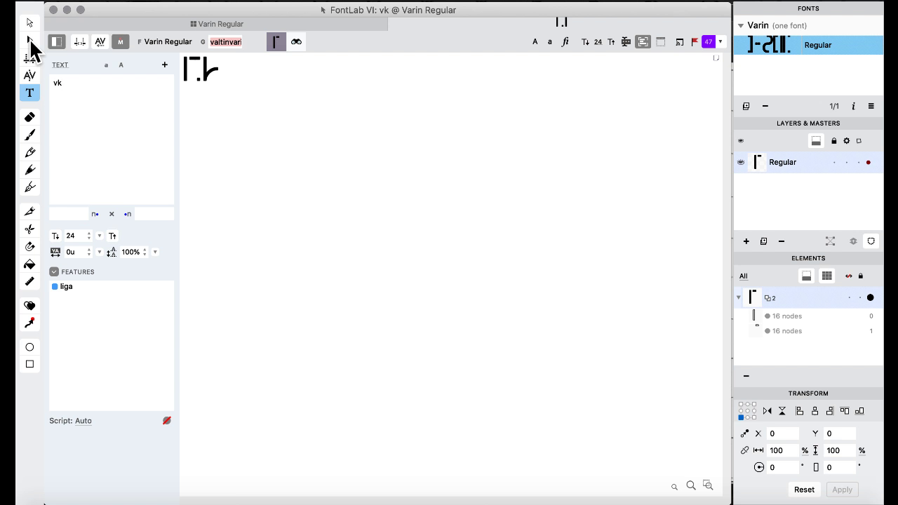
key(BackSpace)
key(BackSpace)
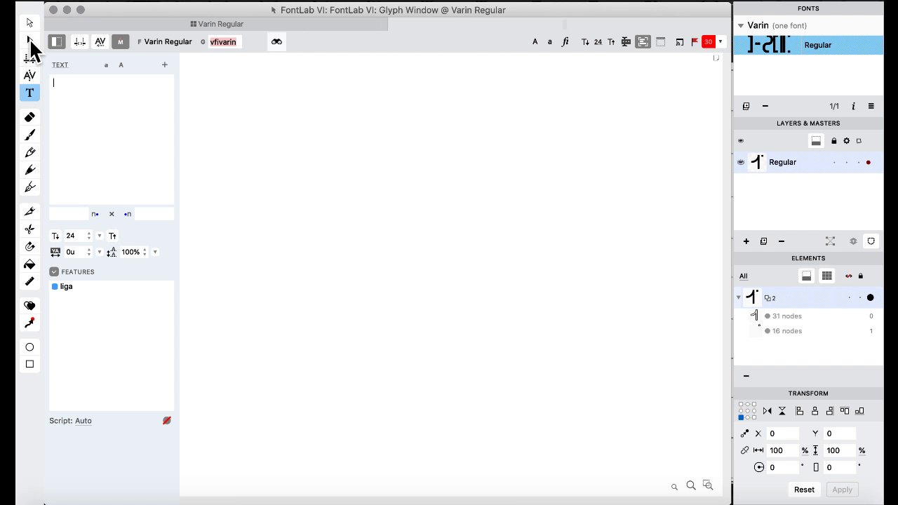
text(iv)
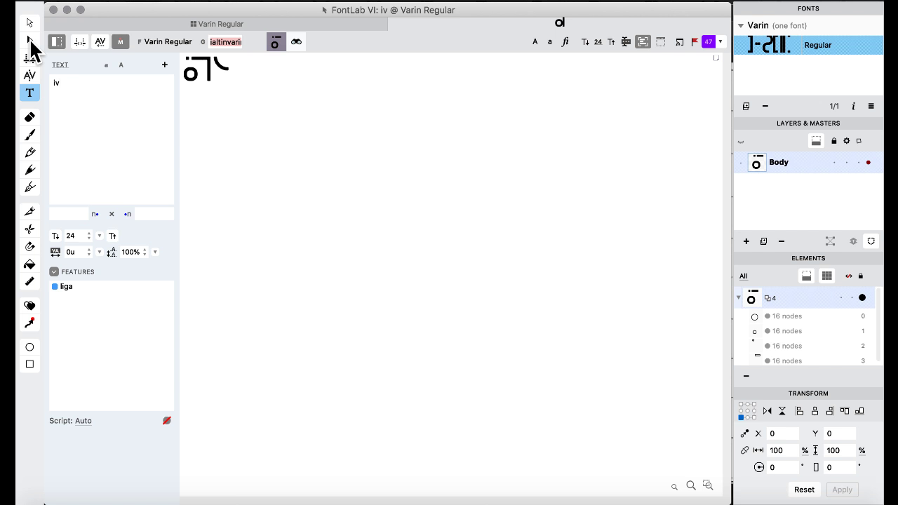
- Add vk and ivk as the second and third lines of the sample text below iv
key(Return)
text(vk)
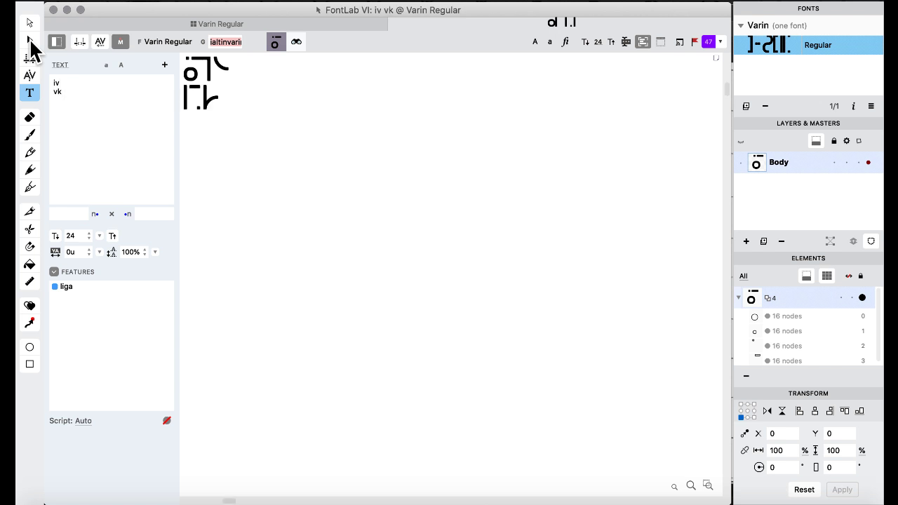
key(Return)
text(ivk)
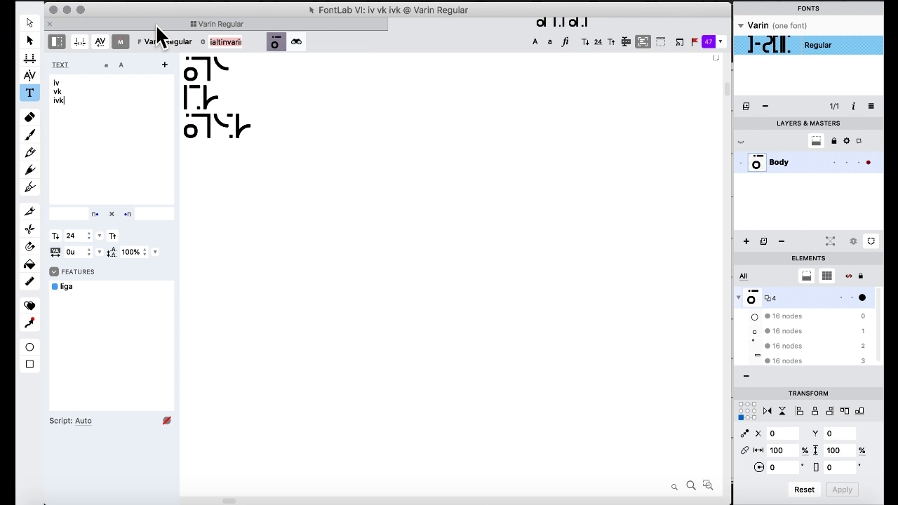
- Check which v and k glyphs the ivk line uses, and select valtmevarin in the font overview
click(247, 132)
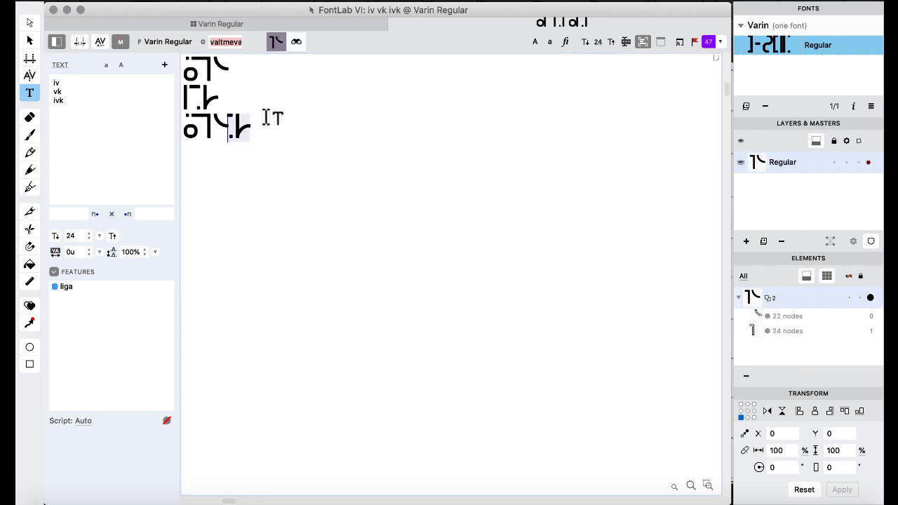
click(271, 117)
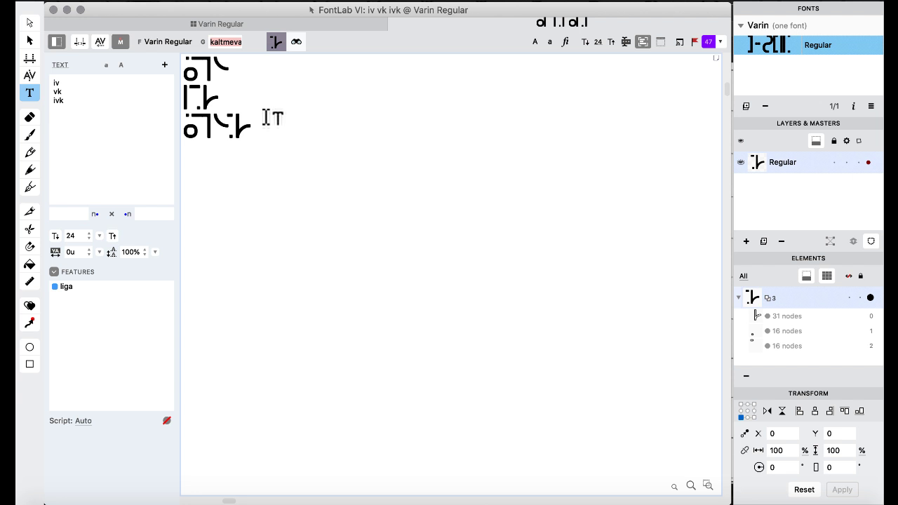
click(237, 28)
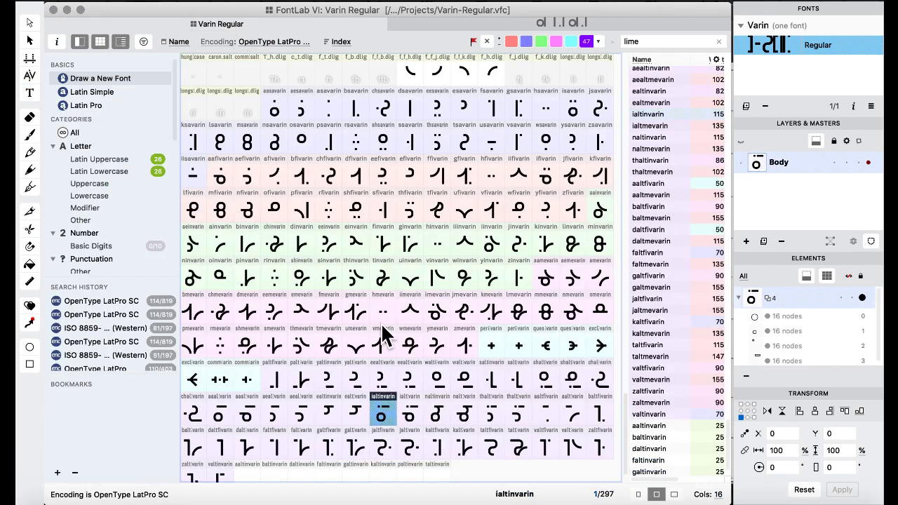
scroll(383, 335, down, 1)
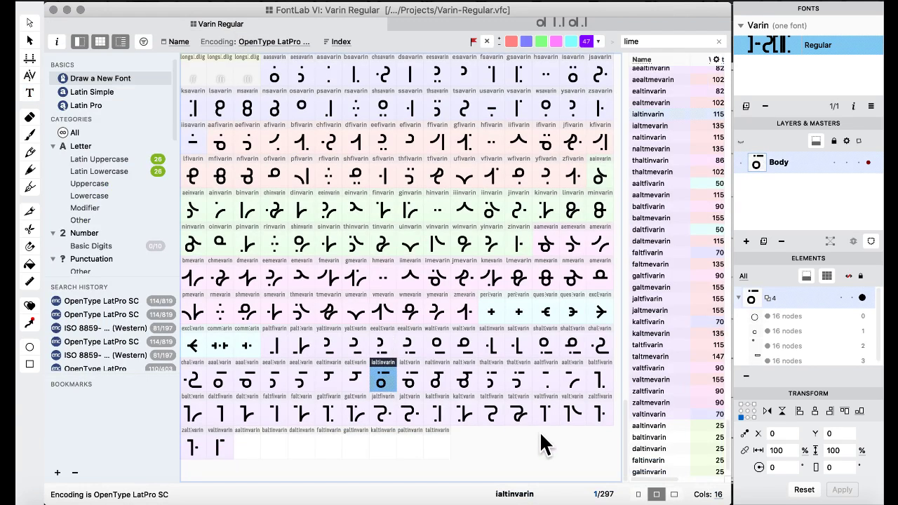
click(573, 415)
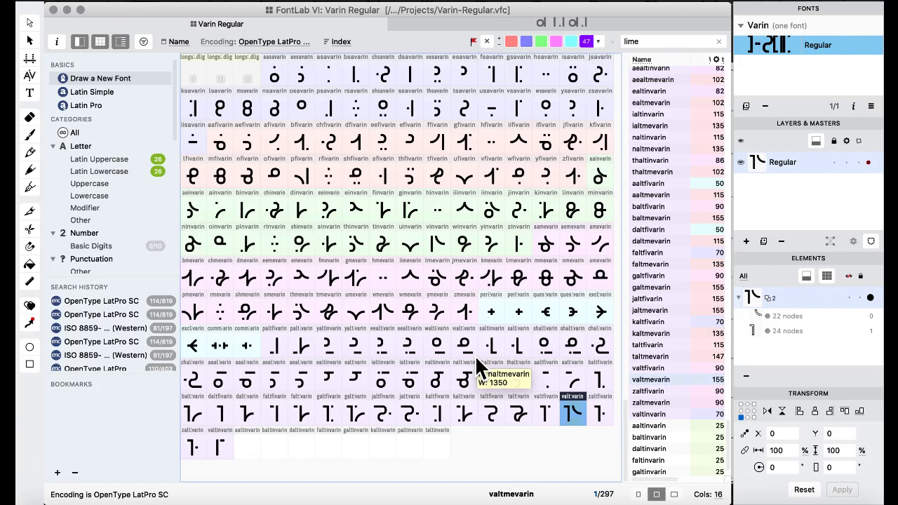
- Load the Features & Classes workspace to bring up the liga code
click(526, 3)
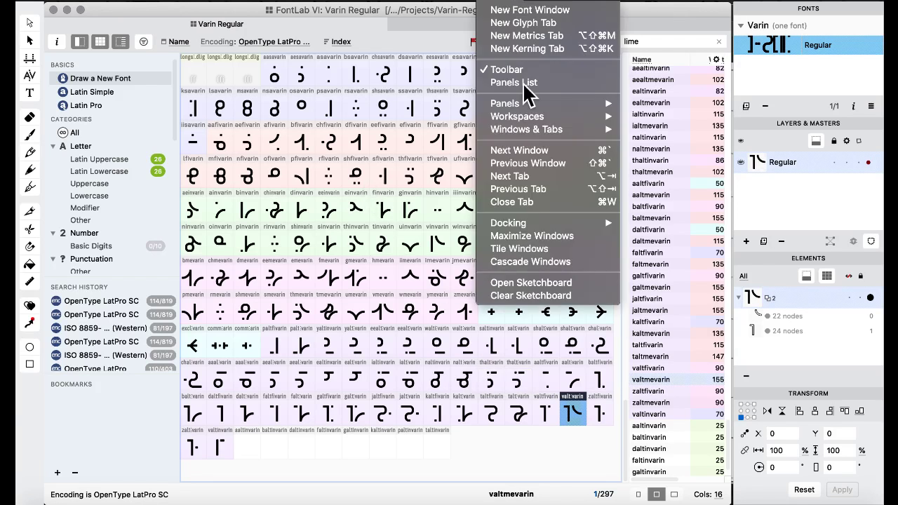
mouse_move(534, 116)
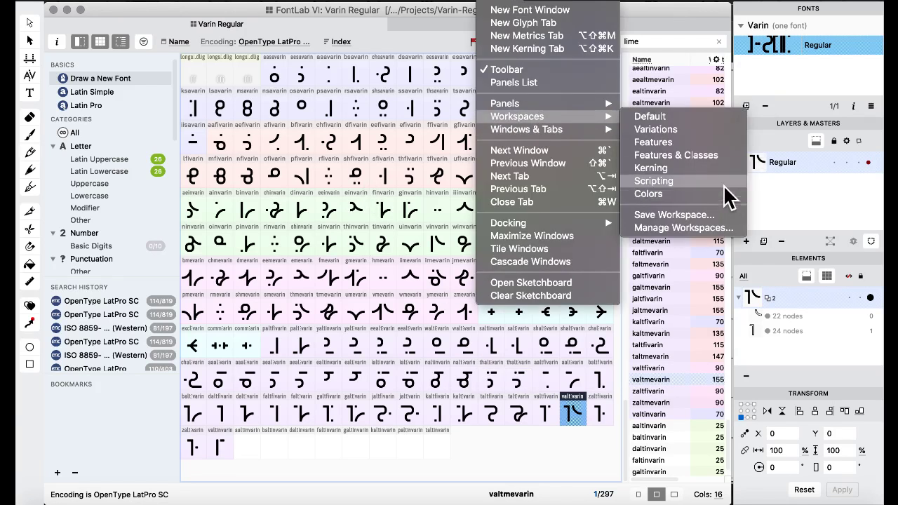
click(693, 156)
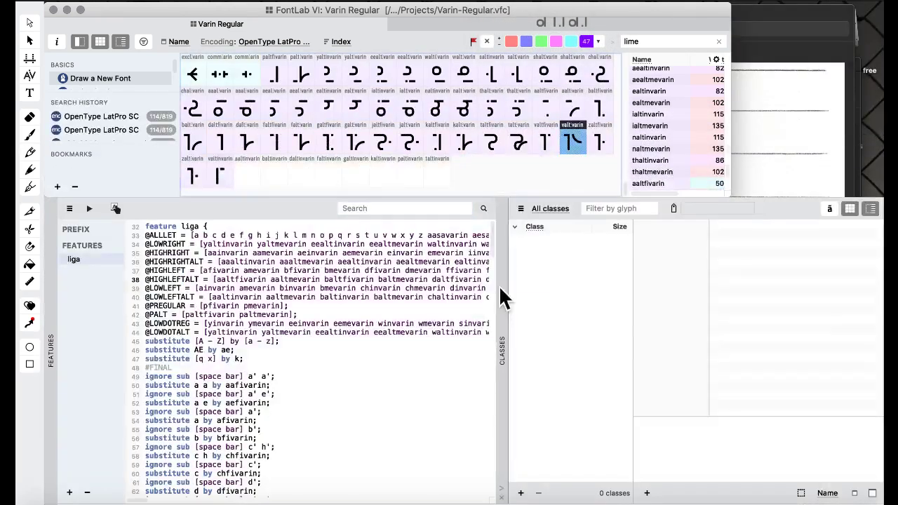
- Examine the v row and the other letter rows on both pages of Varin alphabet.pdf, and return to FontLab
key(ctrl+Up)
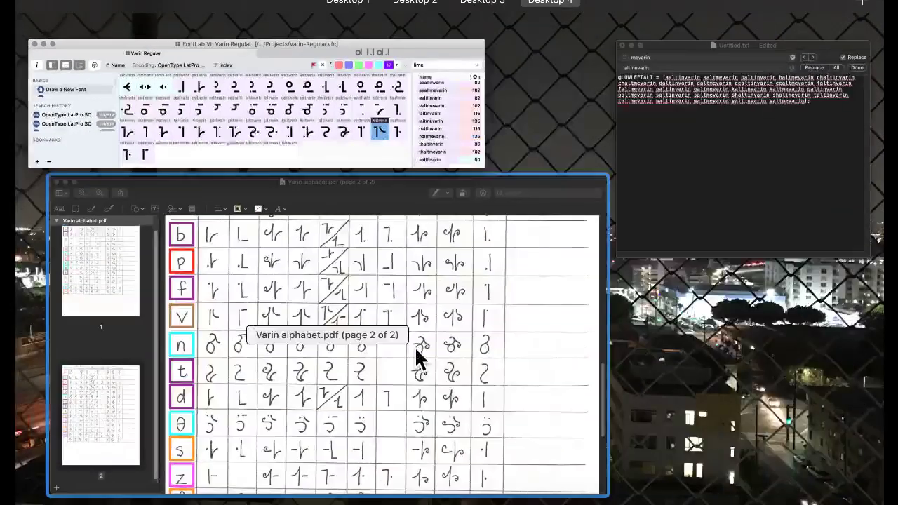
click(422, 351)
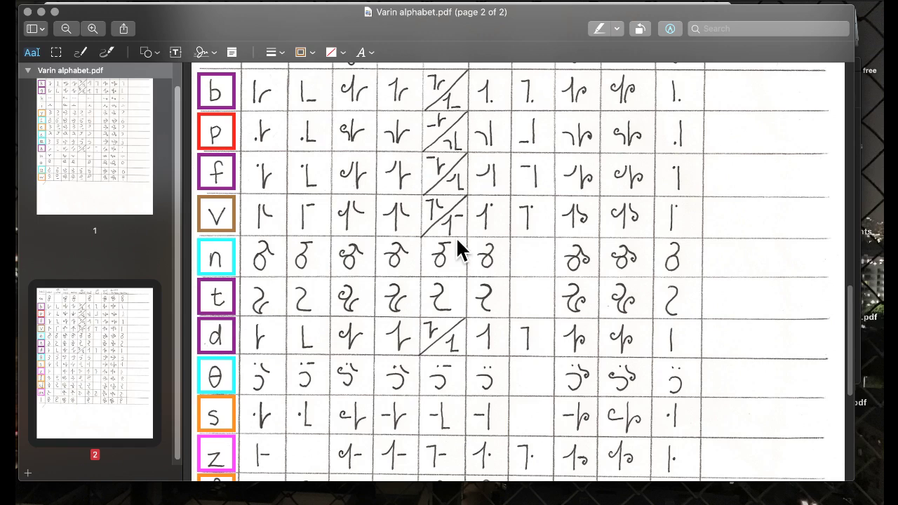
scroll(456, 254, down, 5)
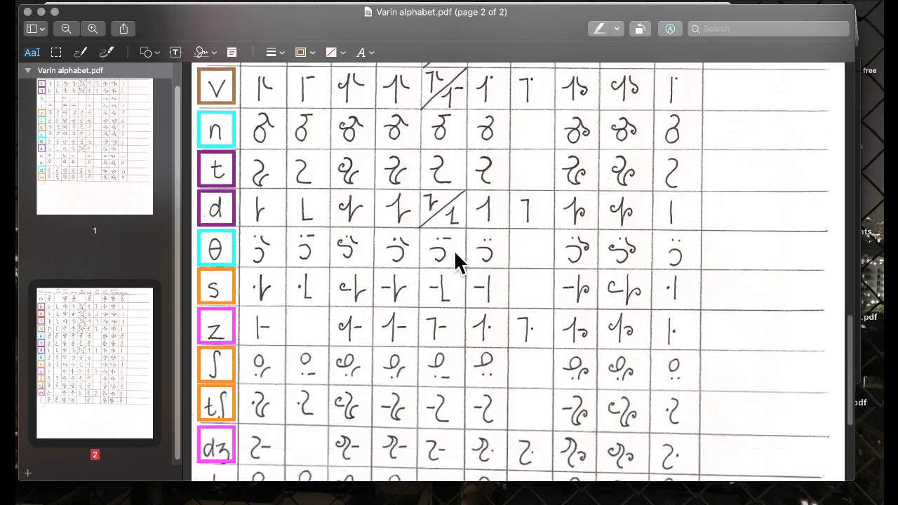
scroll(455, 254, up, 8)
scroll(456, 254, up, 10)
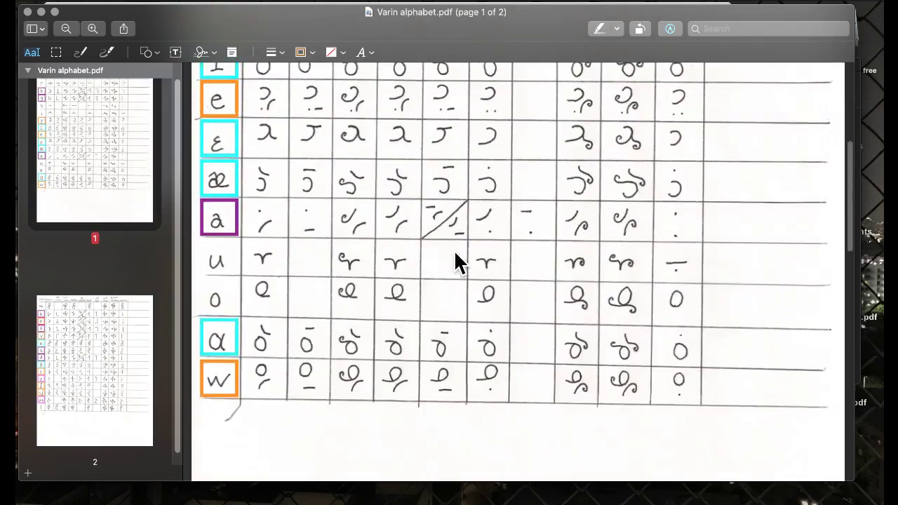
scroll(454, 250, up, 2)
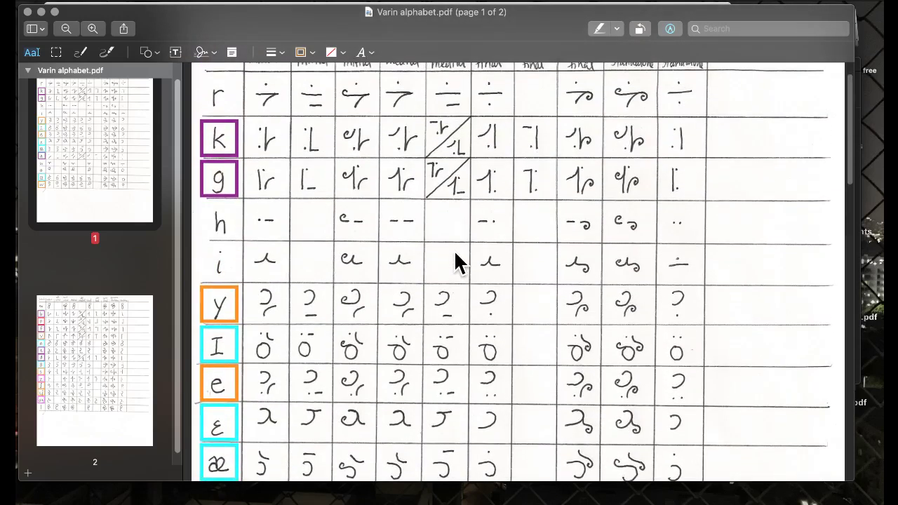
scroll(454, 250, up, 2)
scroll(454, 250, down, 20)
scroll(454, 250, down, 3)
key(ctrl+Up)
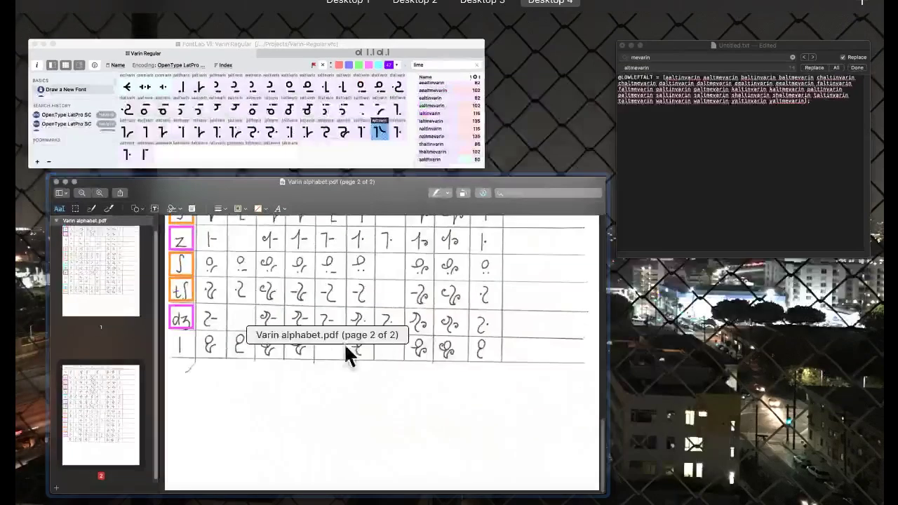
click(381, 84)
- Start a rule at the end of the liga ALTERNATES section with "substitute valtmevarin' [@"
click(307, 367)
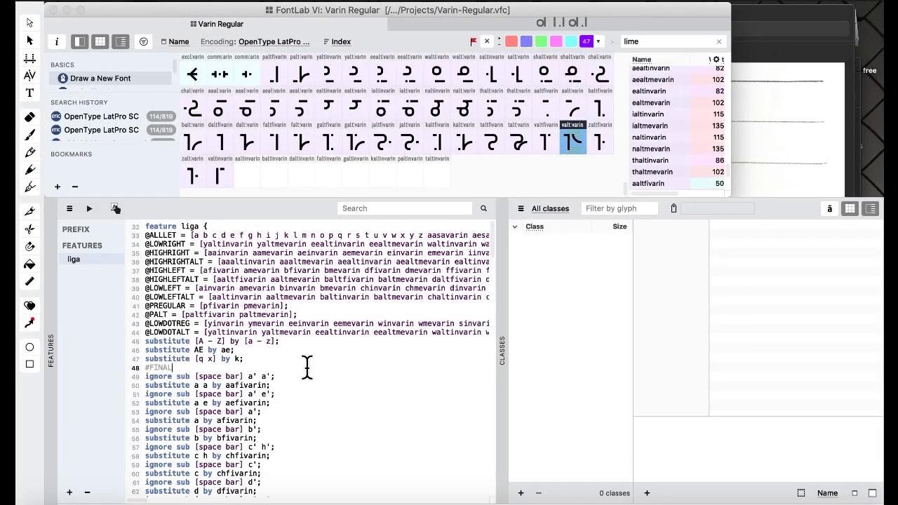
scroll(307, 367, down, 20)
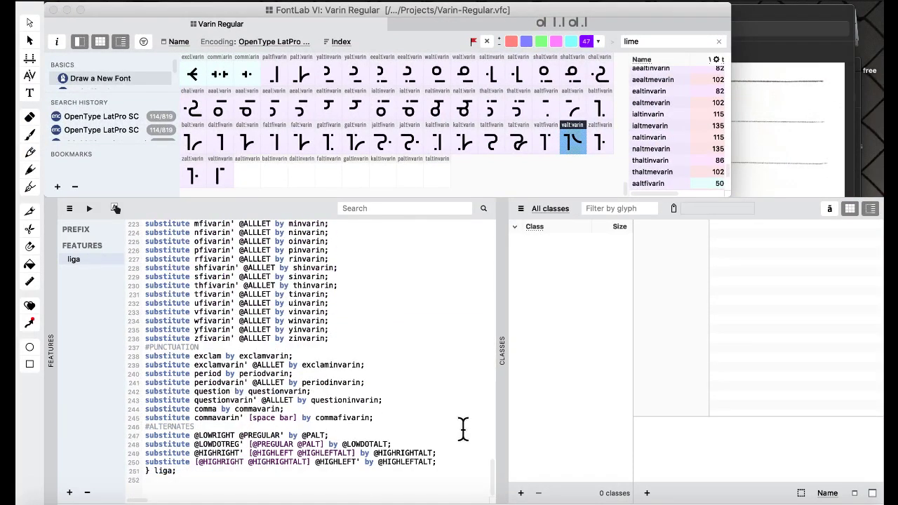
click(445, 462)
key(Return)
text(substi)
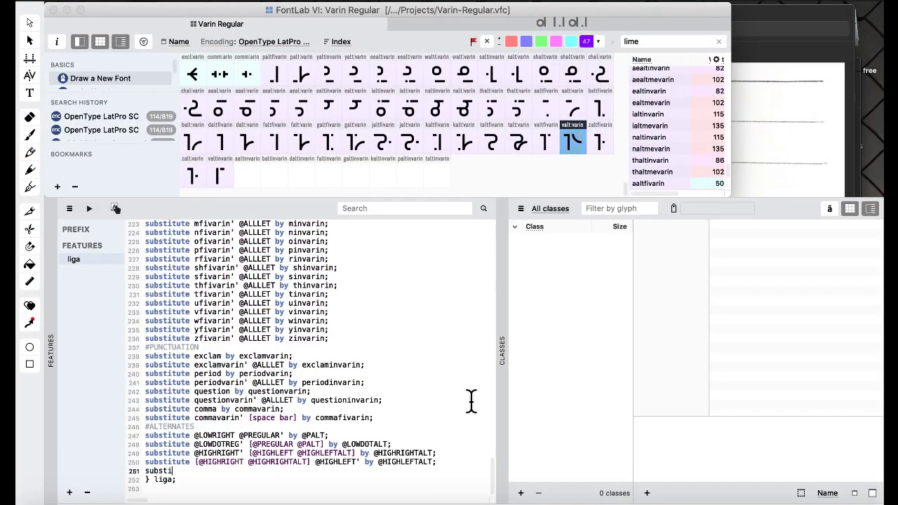
text(tute valtmevarin')
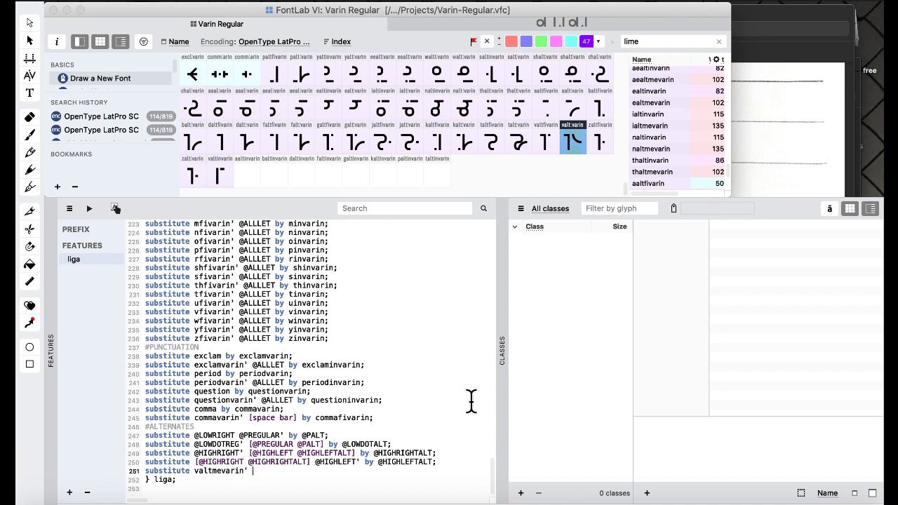
text( @)
key(BackSpace)
text([@)
- Review the HIGHLEFT, HIGHLEFTALT and other class definitions at the start of the liga code
scroll(274, 395, up, 20)
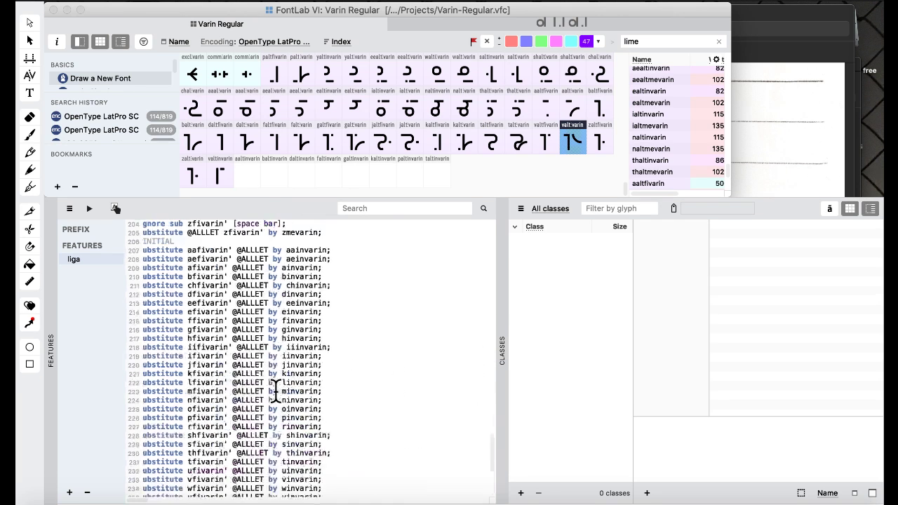
scroll(276, 390, up, 15)
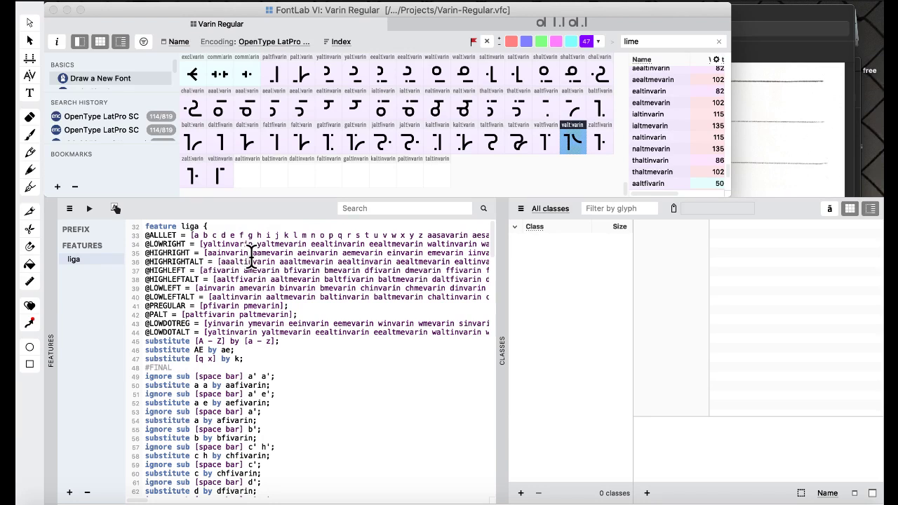
scroll(242, 261, right, 10)
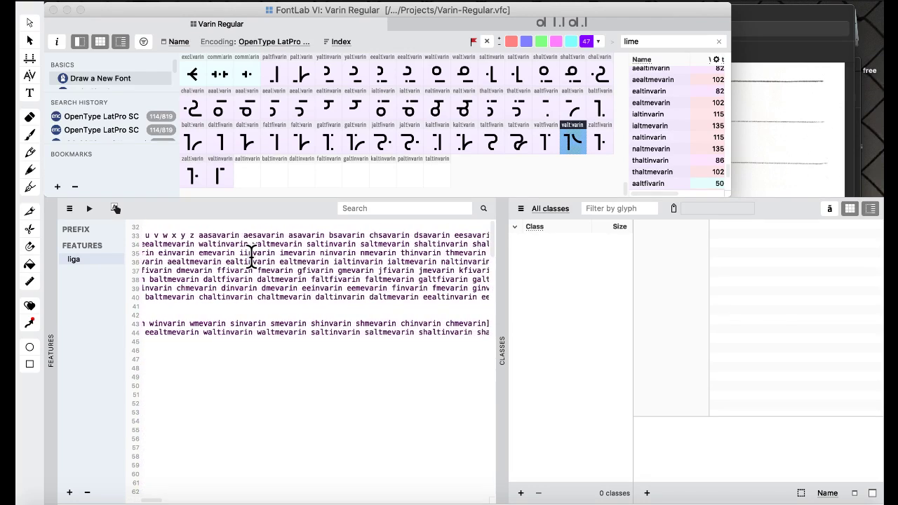
scroll(256, 257, left, 15)
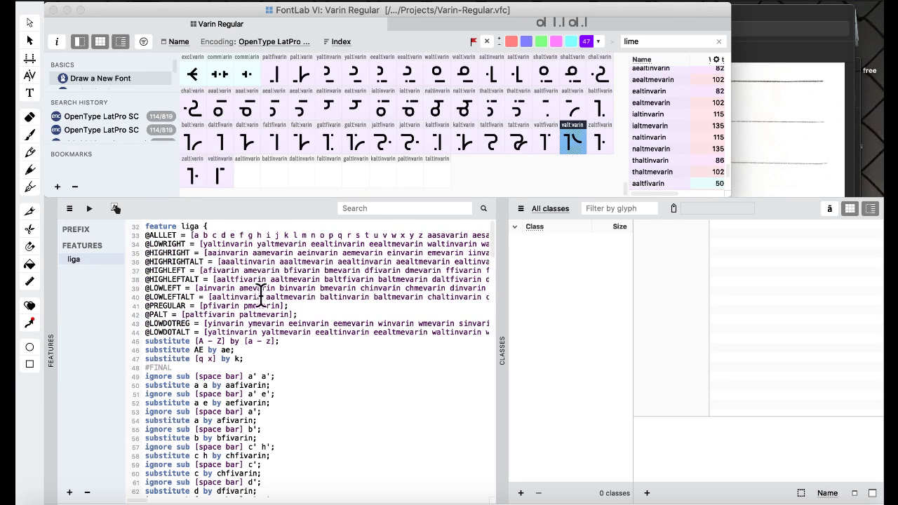
scroll(270, 270, right, 10)
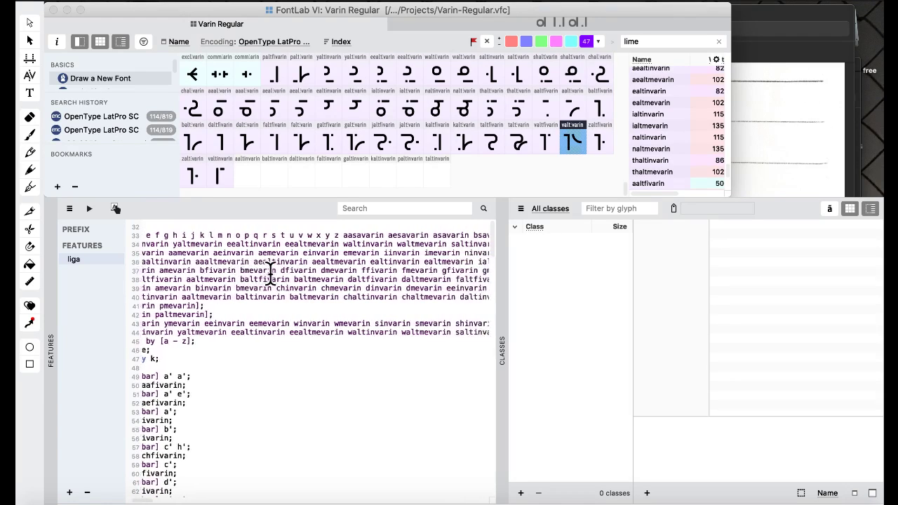
scroll(270, 271, right, 5)
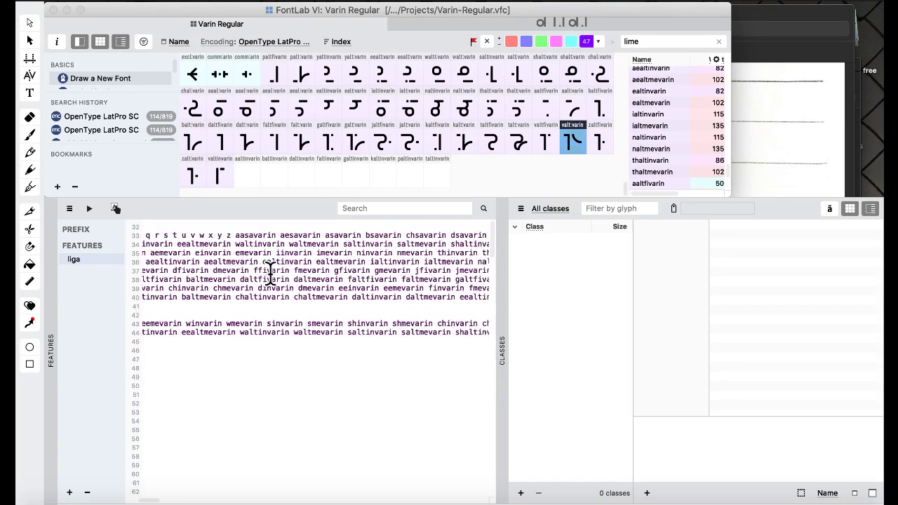
scroll(270, 273, down, 20)
scroll(270, 273, left, 10)
scroll(270, 274, down, 15)
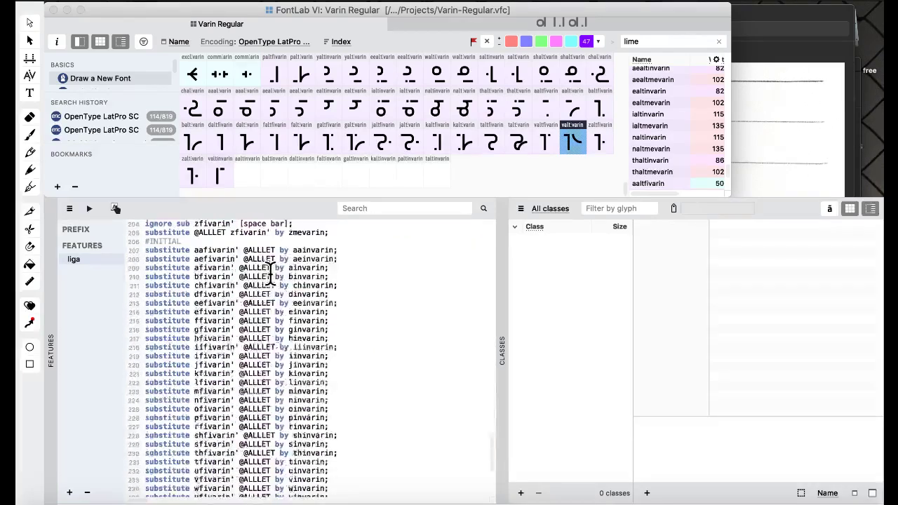
text(HIGH)
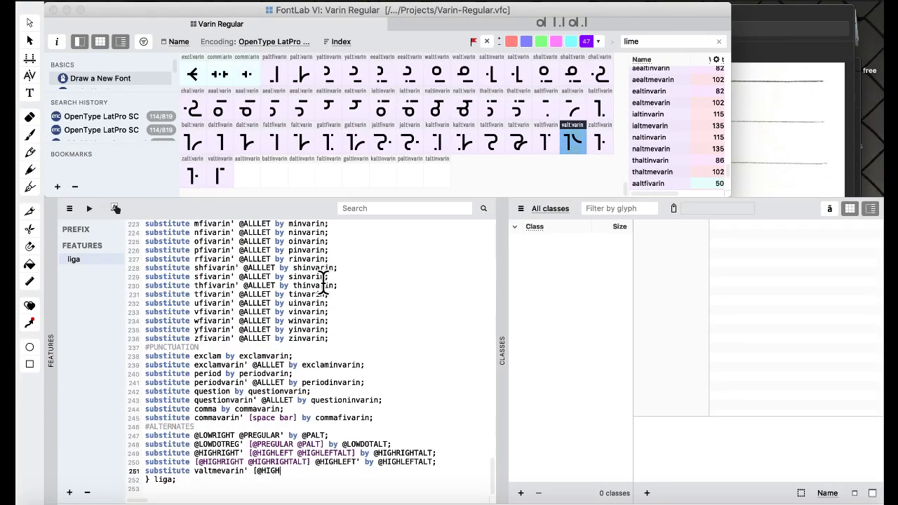
text(LEFT @HIGHLEFTALT])
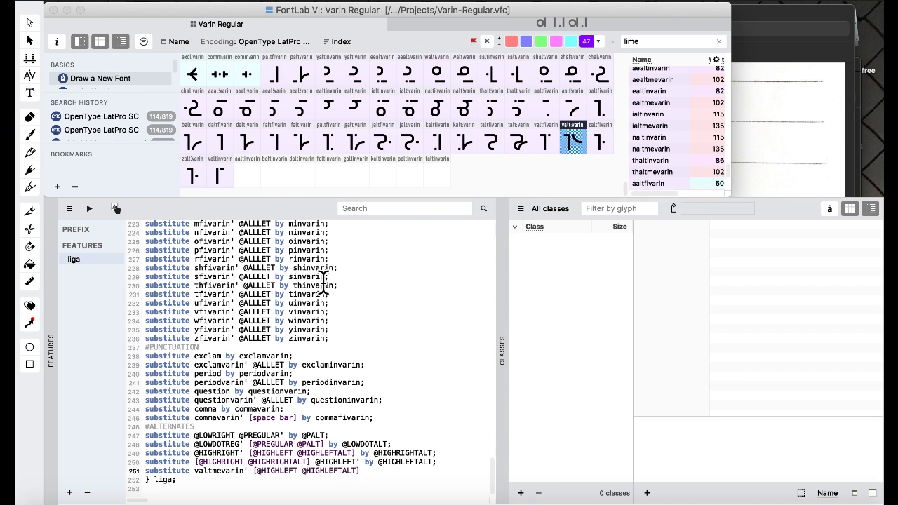
text( by)
text(v)
text(primevarin;)
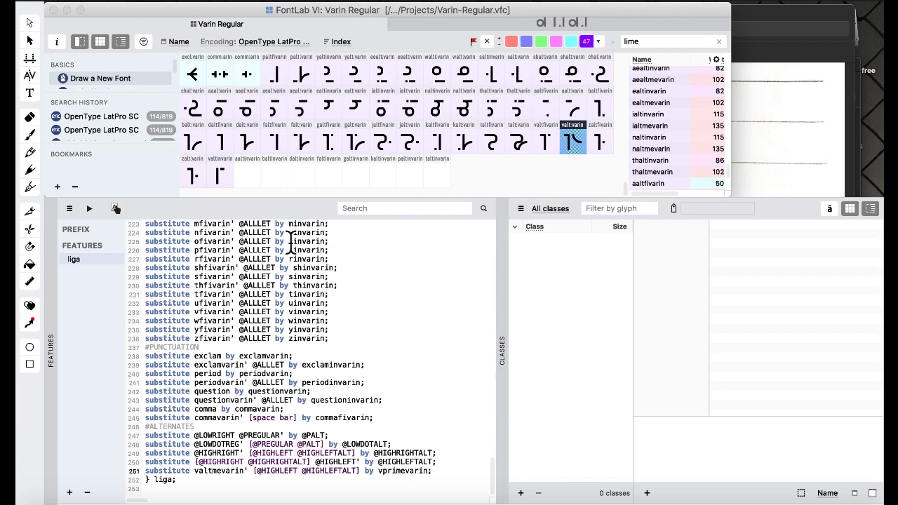
- Compile the liga feature and add the missing vprimevarin glyph to the font
scroll(312, 265, down, 1)
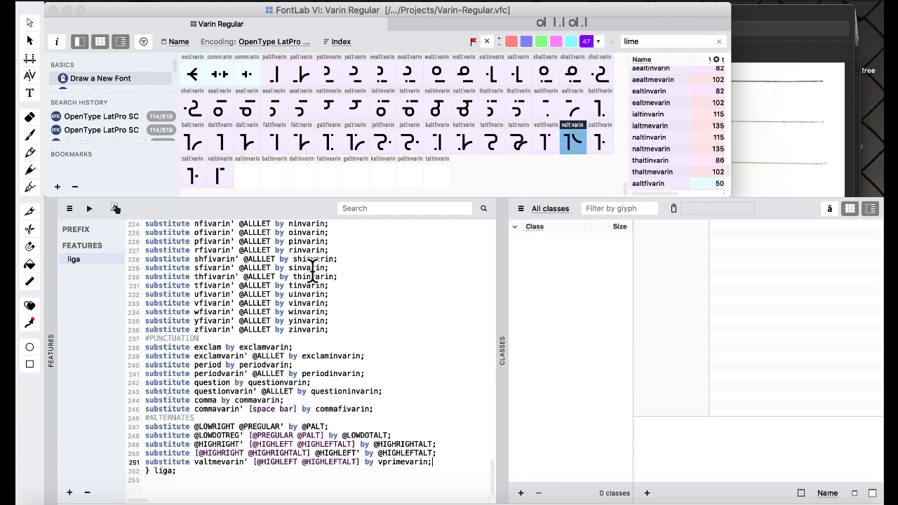
click(89, 209)
click(539, 322)
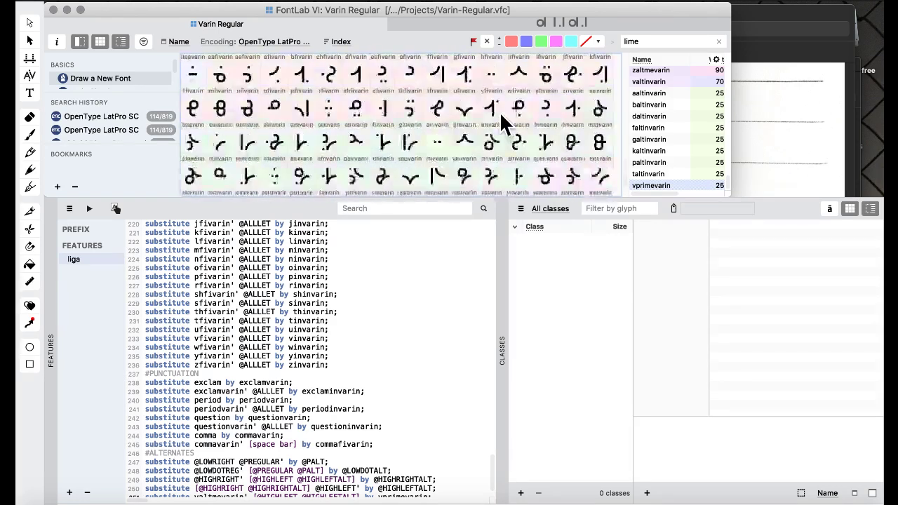
- Flag the vprimevarin glyph orange, and select kaltmevarin in the font overview
click(601, 43)
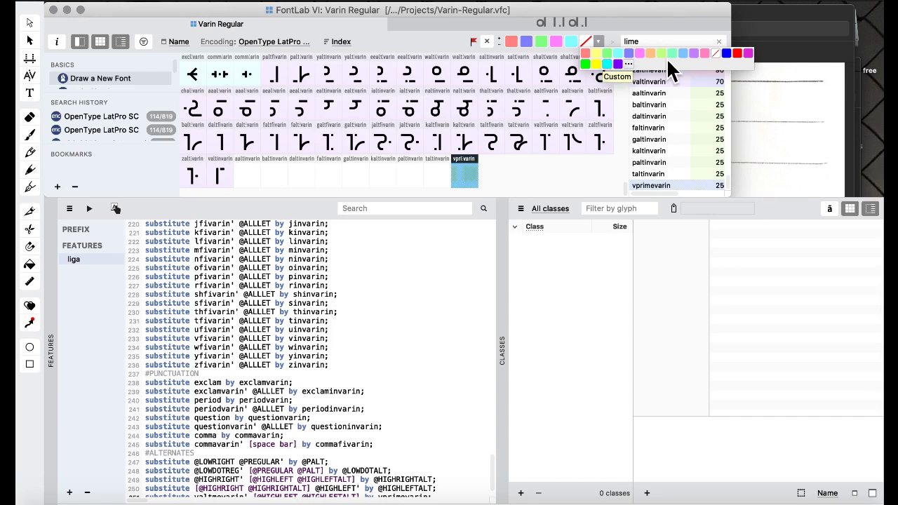
click(618, 63)
click(465, 135)
scroll(465, 132, up, 10)
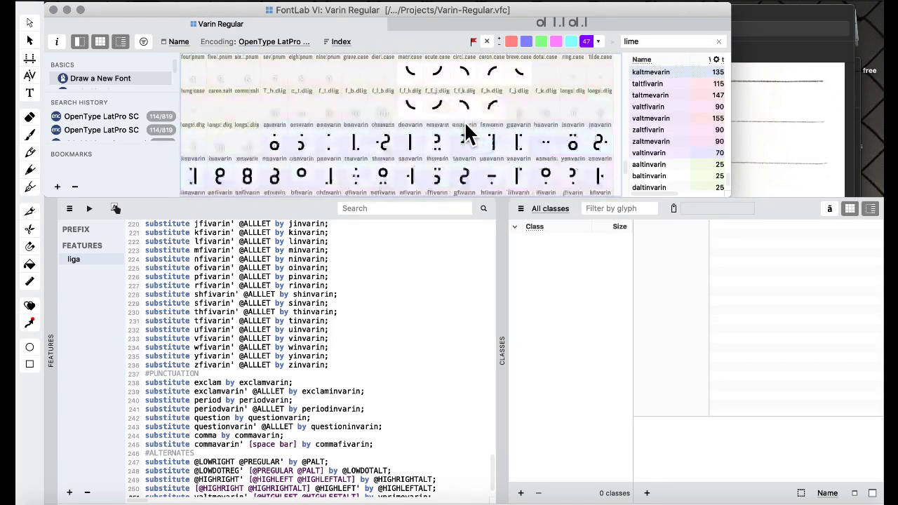
scroll(464, 122, down, 10)
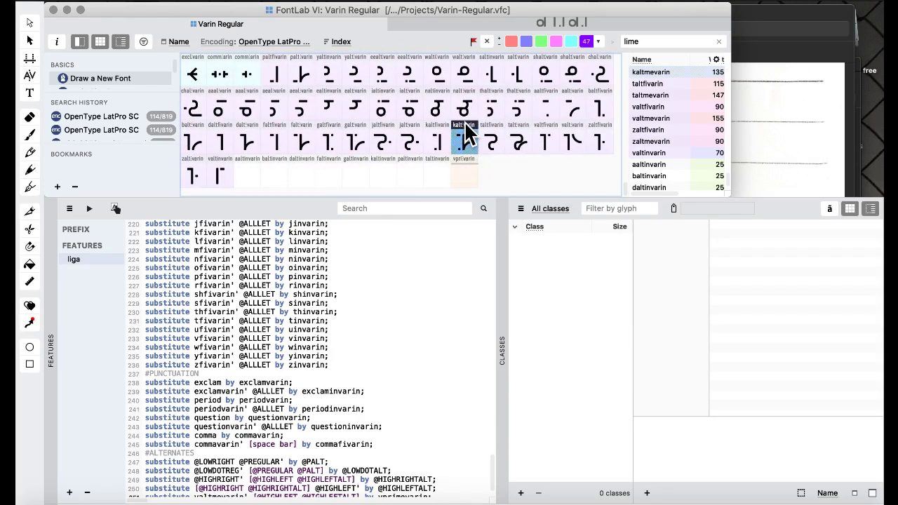
- Copy the valtfivarin outline into the vprimevarin glyph and flag vprimevarin orange
click(461, 168)
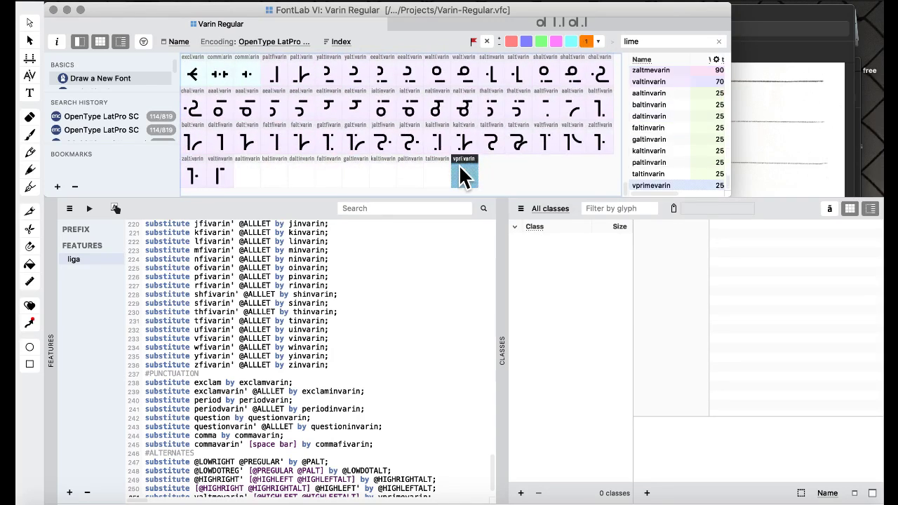
click(568, 144)
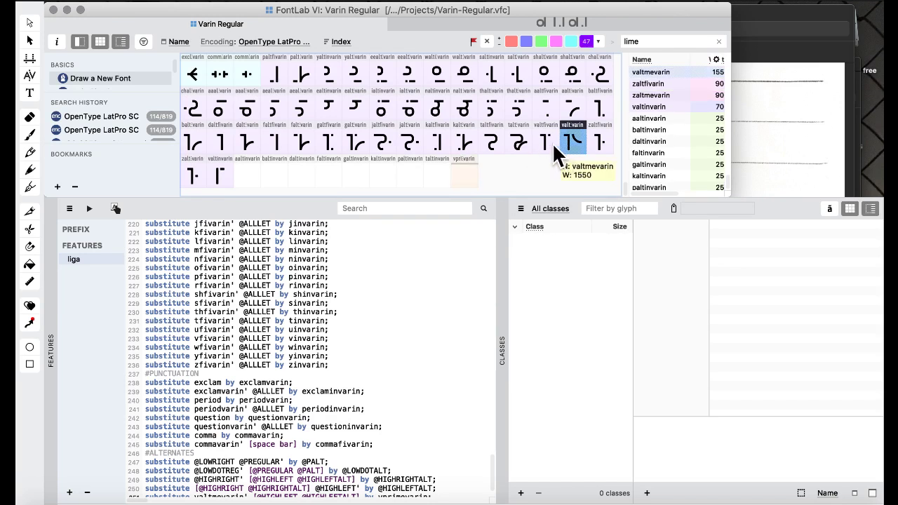
click(549, 144)
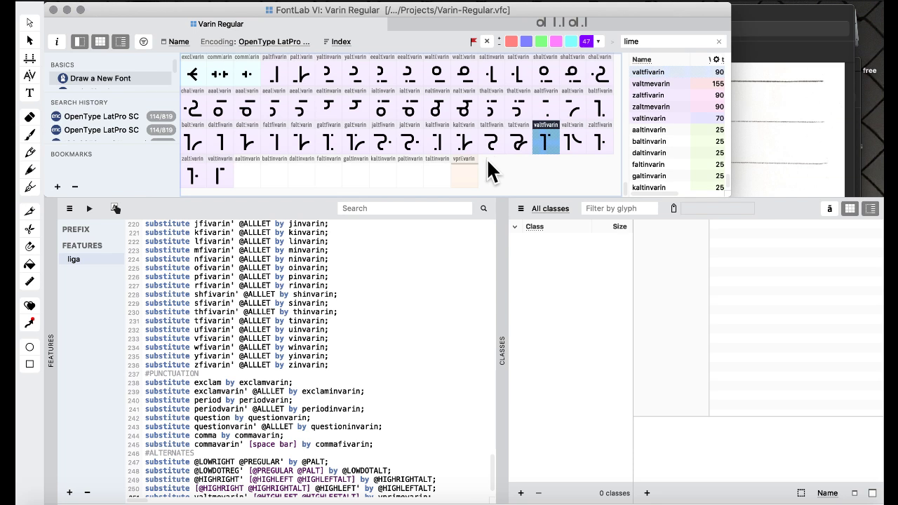
drag(490, 168, 462, 175)
click(572, 322)
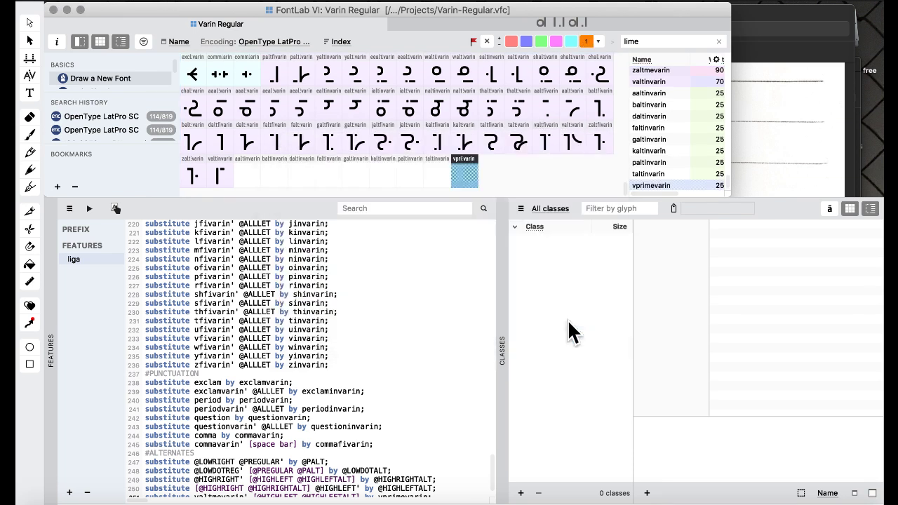
click(598, 41)
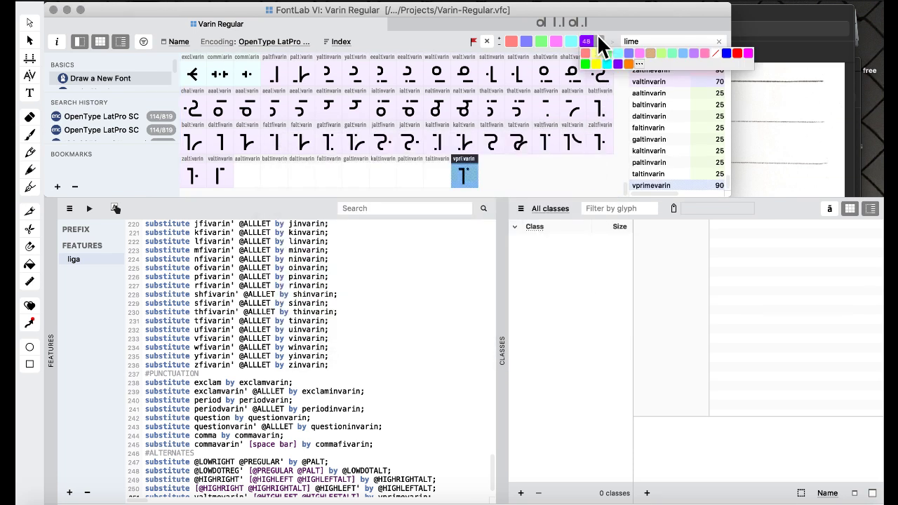
click(629, 64)
- Open vprimevarin for editing and widen its upper dot into a bar by moving the dot's right-side nodes 150 units right
click(444, 136)
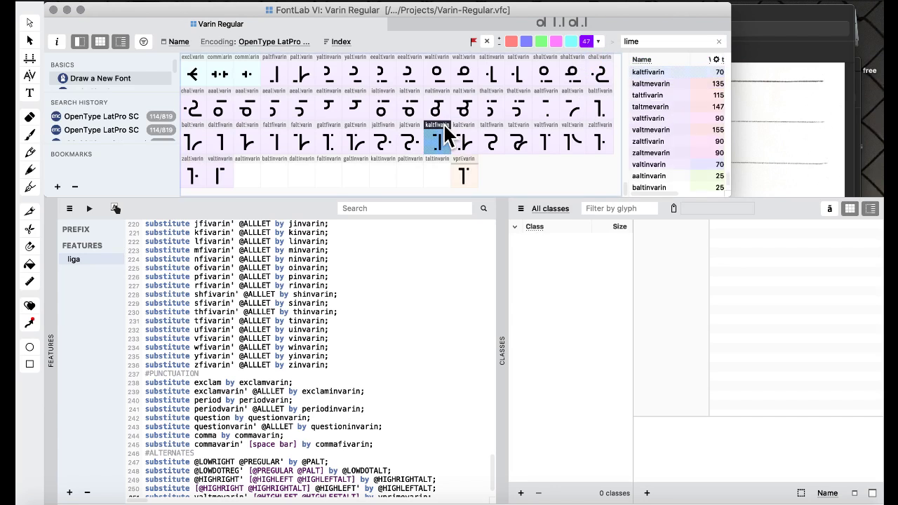
click(491, 139)
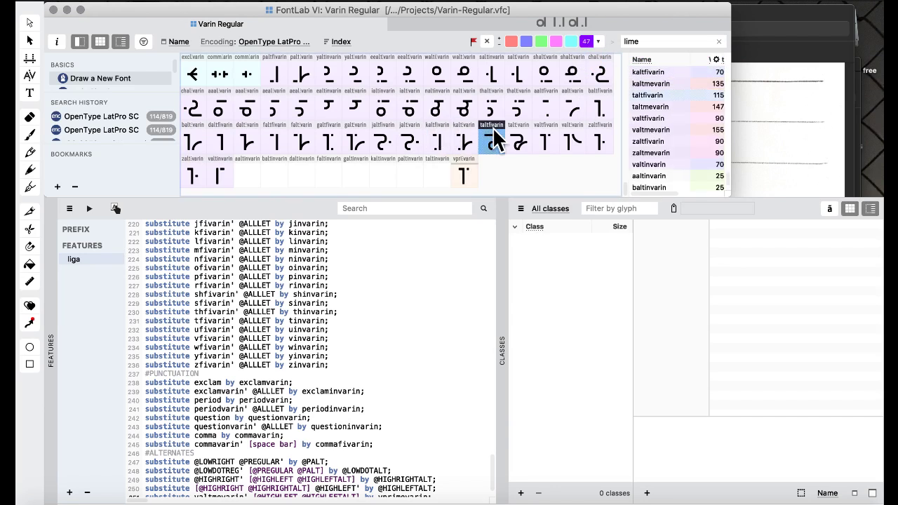
double_click(463, 177)
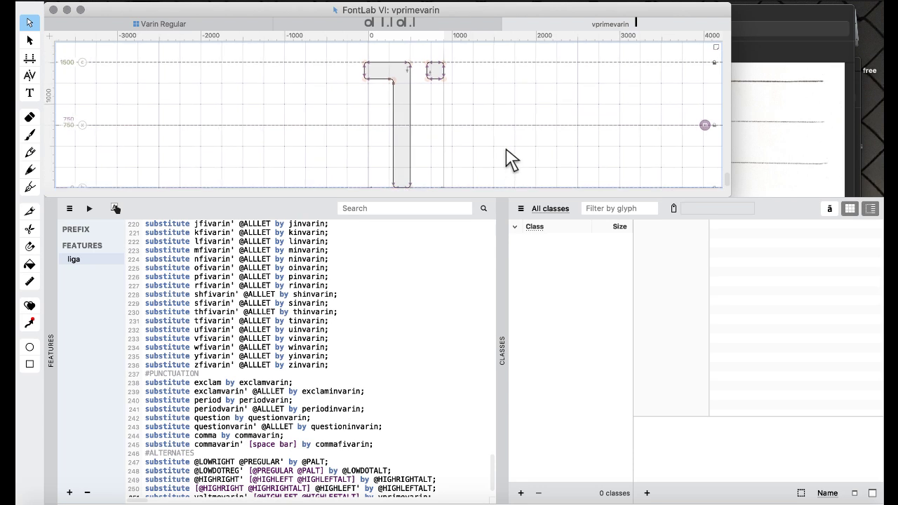
scroll(511, 160, up, 10)
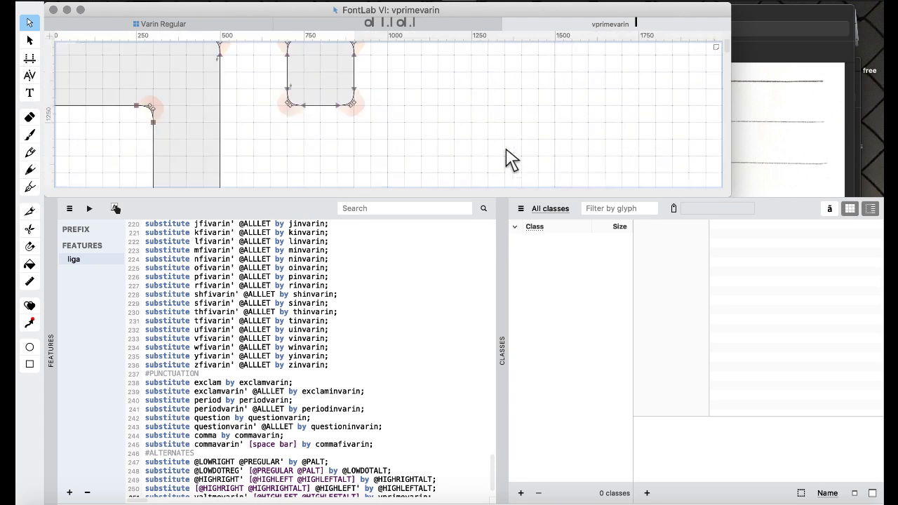
scroll(511, 160, left, 5)
scroll(511, 160, up, 2)
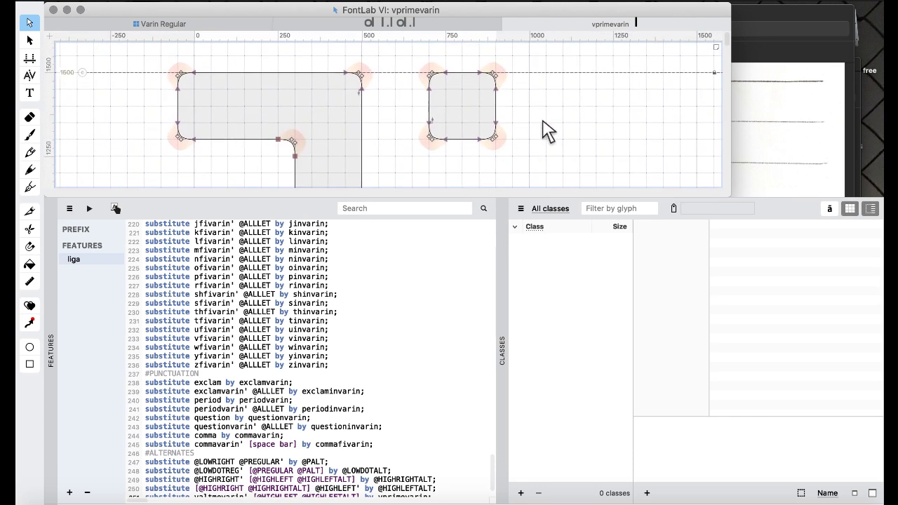
scroll(544, 130, up, 1)
mouse_move(435, 100)
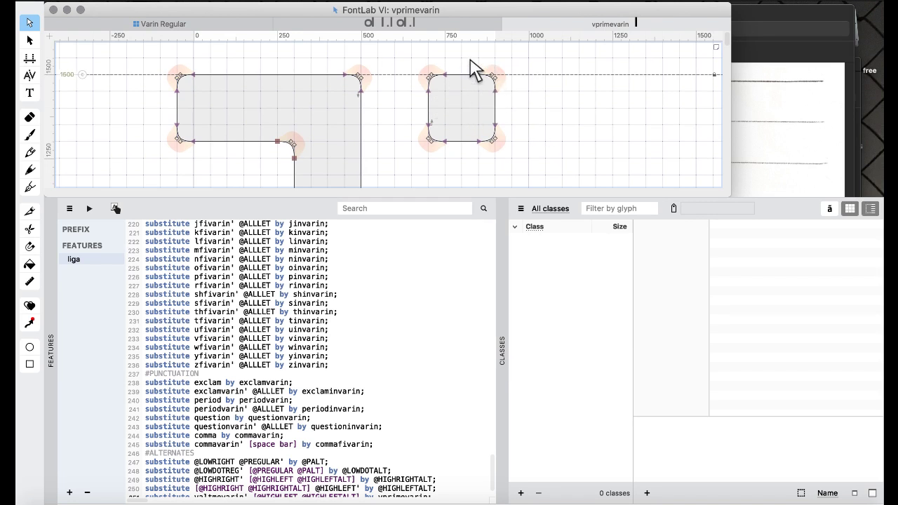
drag(471, 70, 537, 181)
key(shift+Right)
key(shift+Right)
key(shift+Right)
key(shift+Right)
key(shift+Right)
key(shift+Right)
key(shift+Right)
key(shift+Right)
key(shift+Right)
key(shift+Right)
key(shift+Right)
key(shift+Right)
key(shift+Right)
key(shift+Right)
key(shift+Right)
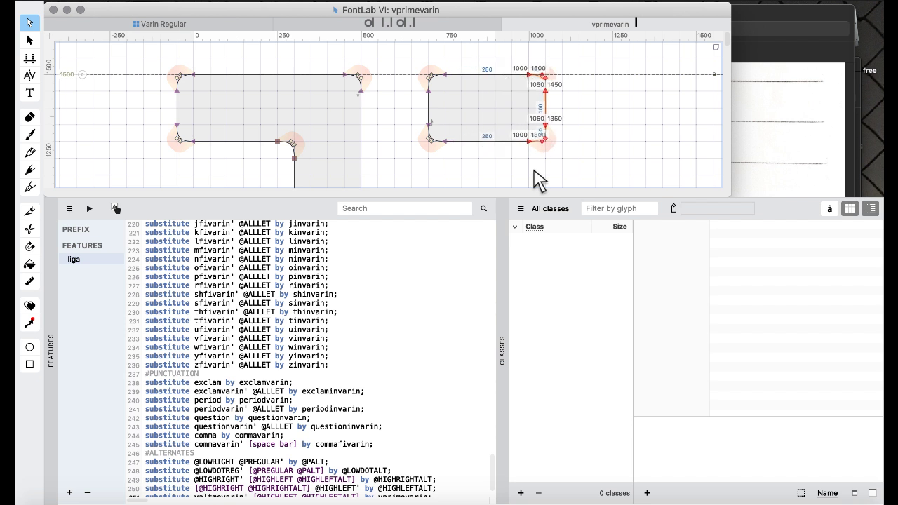
- Set both sidebearings of vprimevarin to -50
click(398, 2)
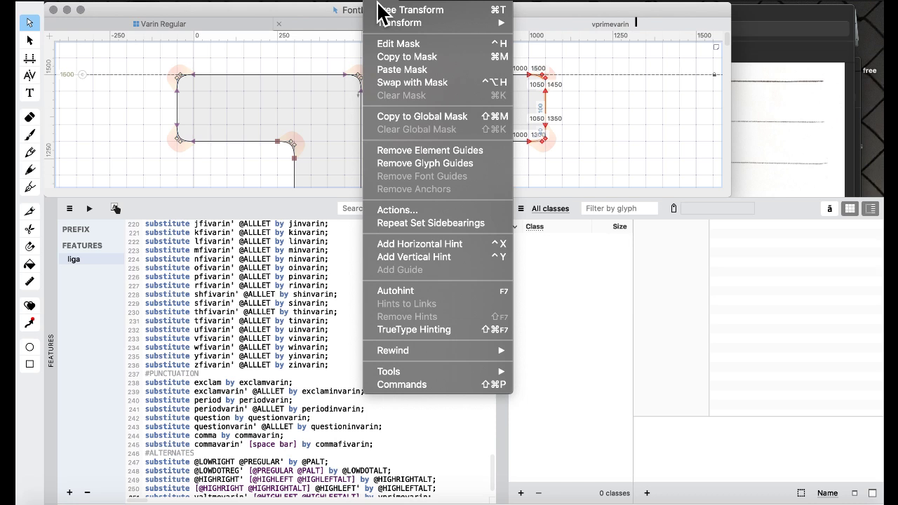
click(411, 211)
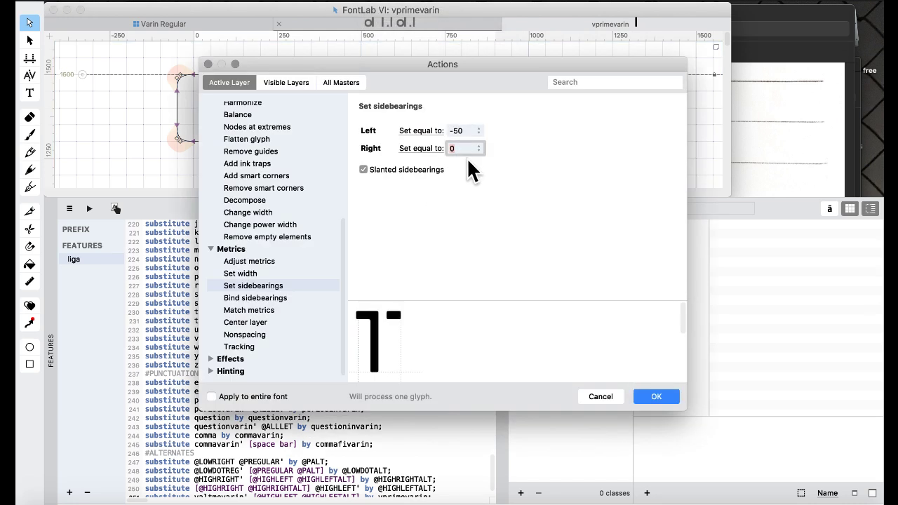
text(-50)
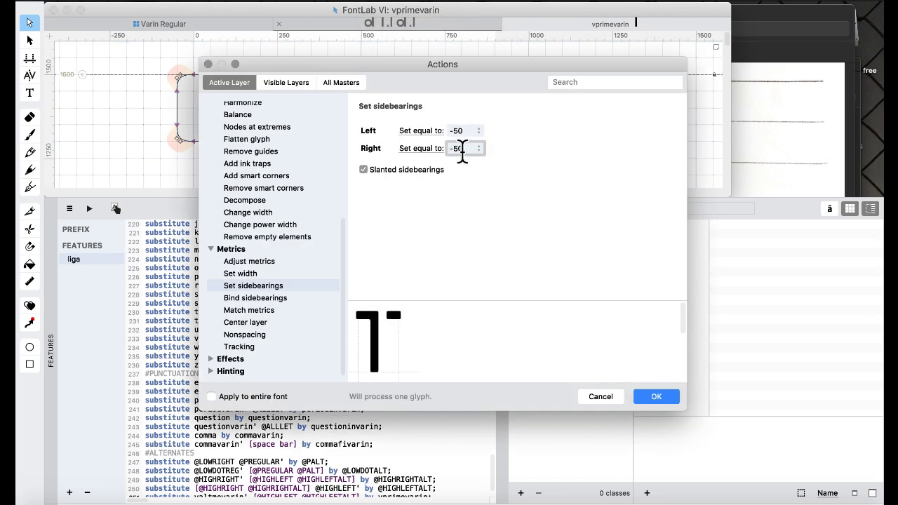
click(644, 396)
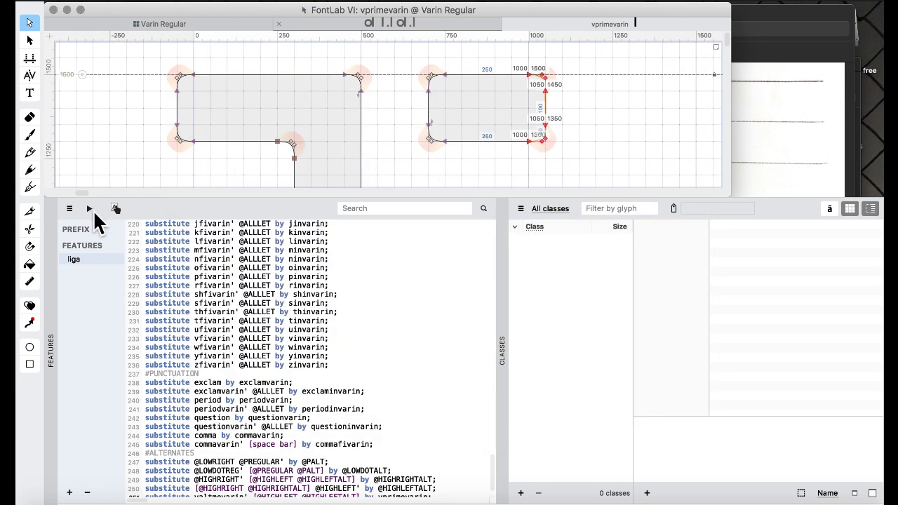
- Compile the liga feature and switch to the Default workspace
click(89, 209)
click(495, 1)
mouse_move(537, 122)
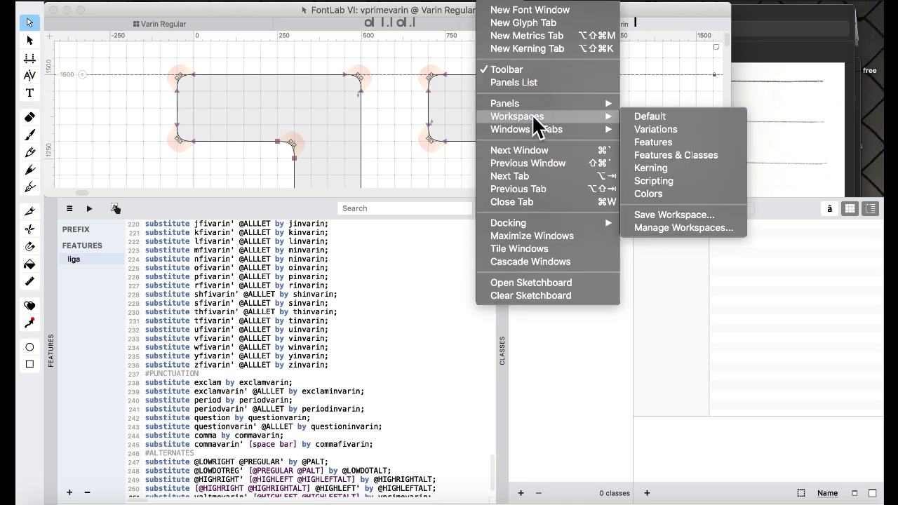
click(639, 123)
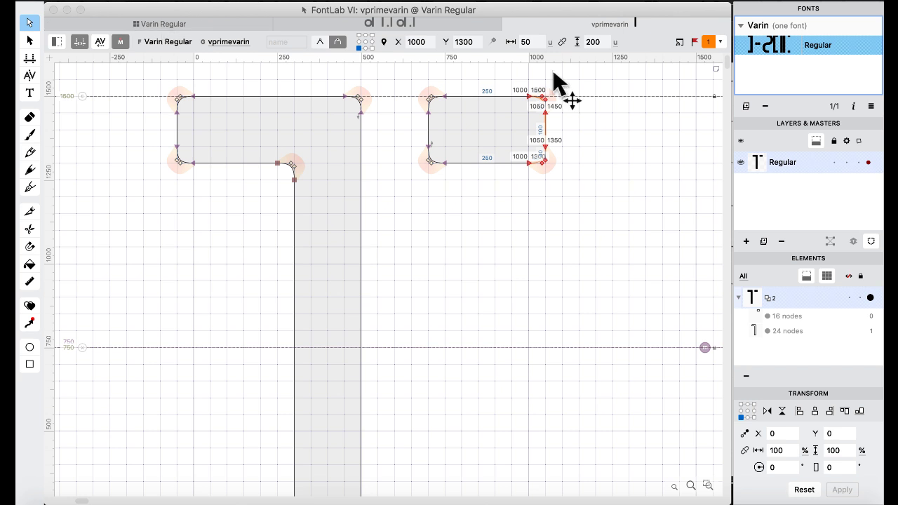
- Open vprimevarin in text mode, replace the sample text with iv, and turn on the liga feature
click(444, 21)
click(388, 24)
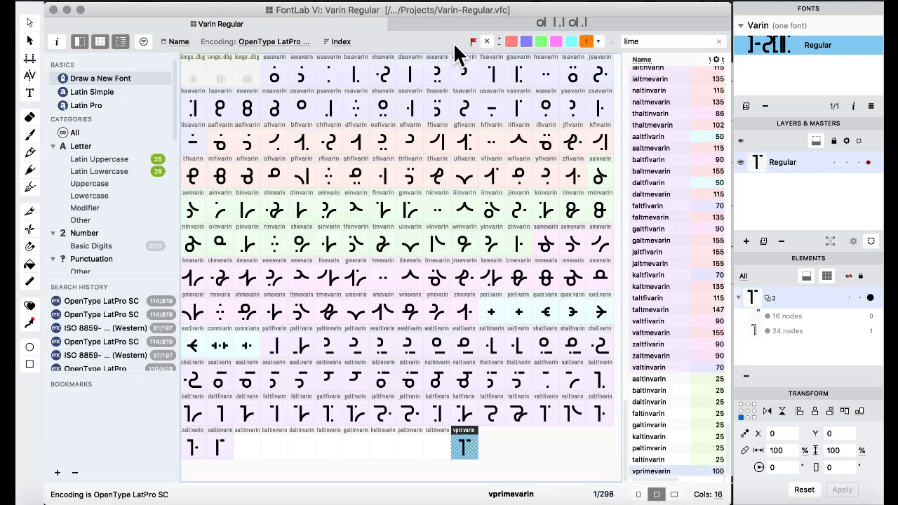
click(28, 94)
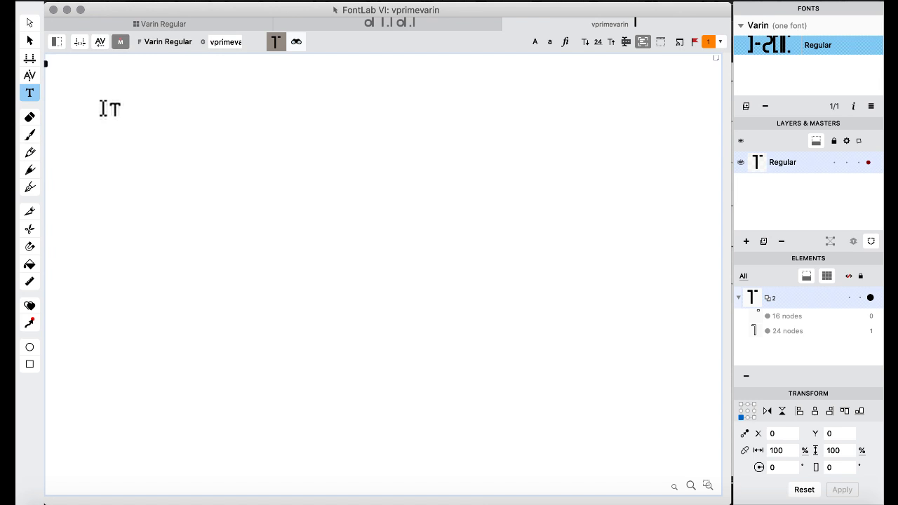
click(56, 41)
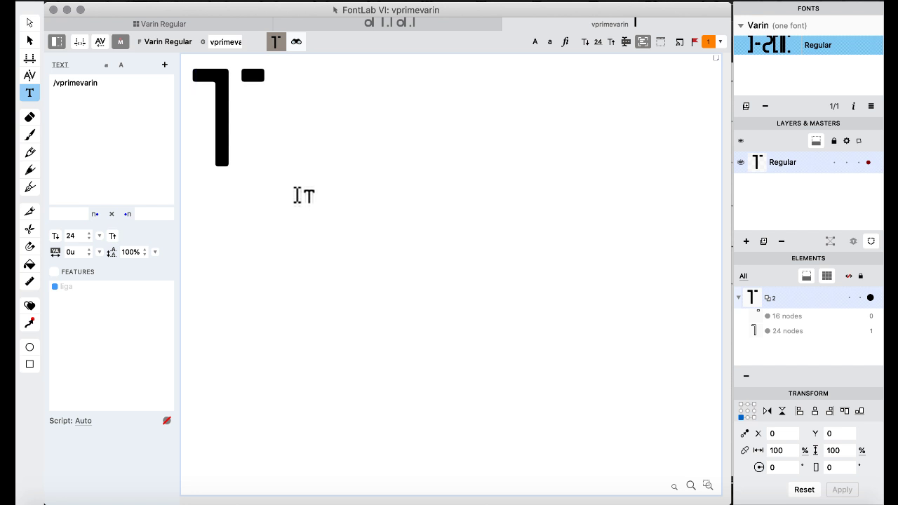
drag(144, 137, 26, 28)
text(iv)
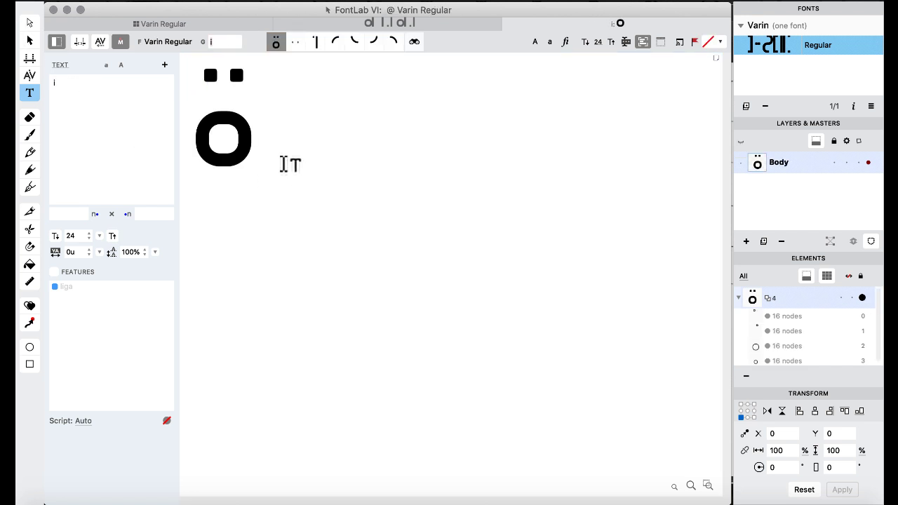
click(54, 286)
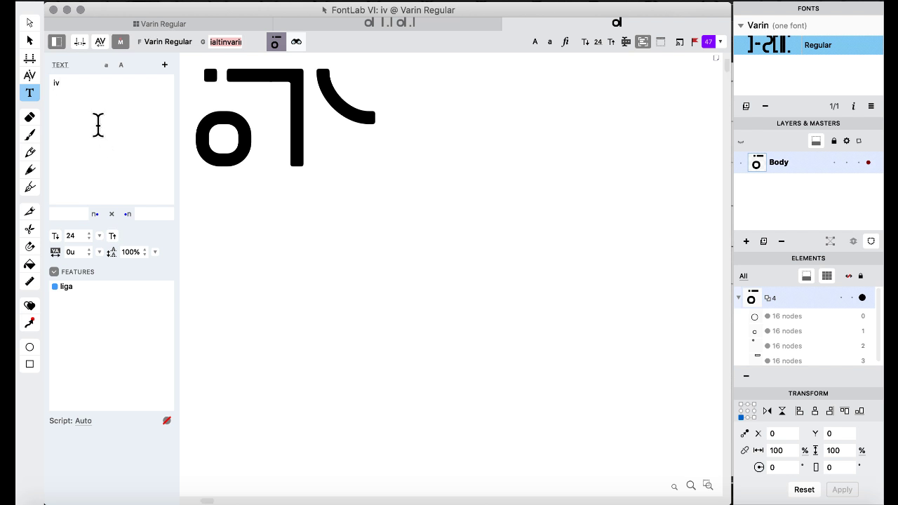
- Add the test lines vk and ivk below iv in the sample text
key(Return)
text(vk )
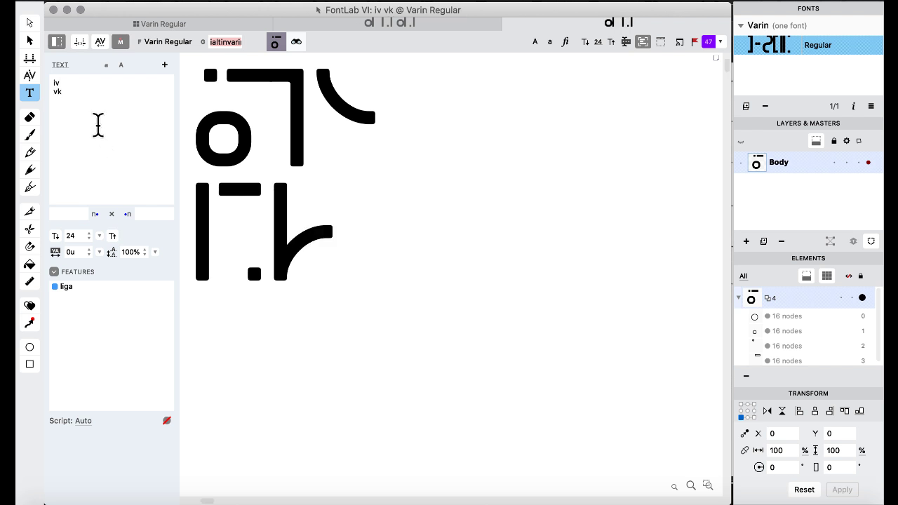
text(i)
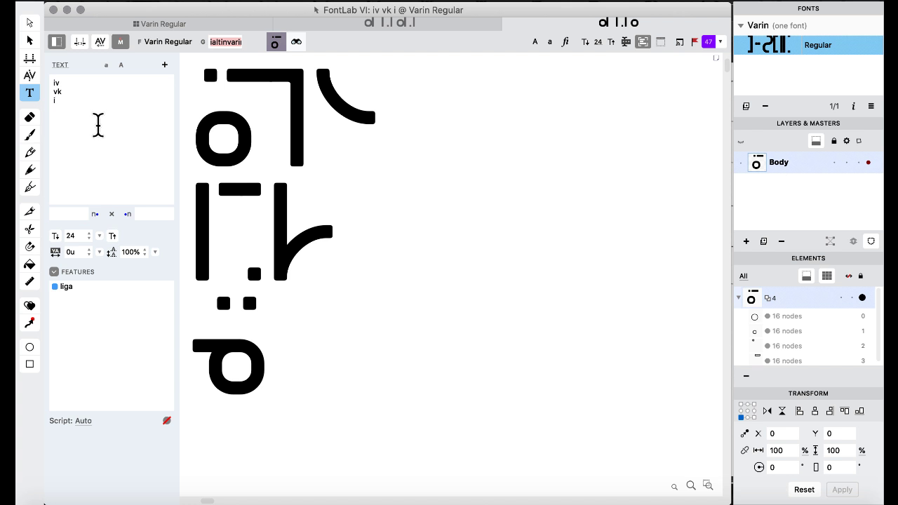
text(vk)
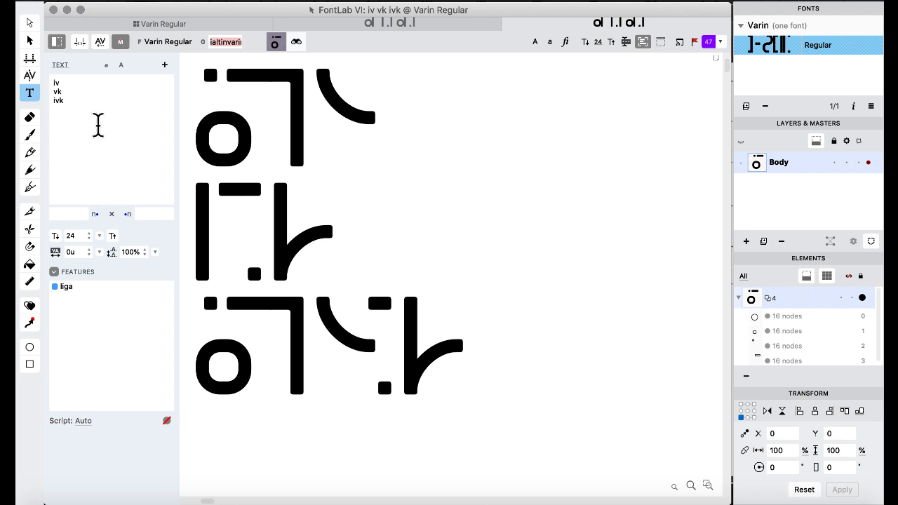
- Return to the font overview and switch to the Features & Classes workspace
click(168, 25)
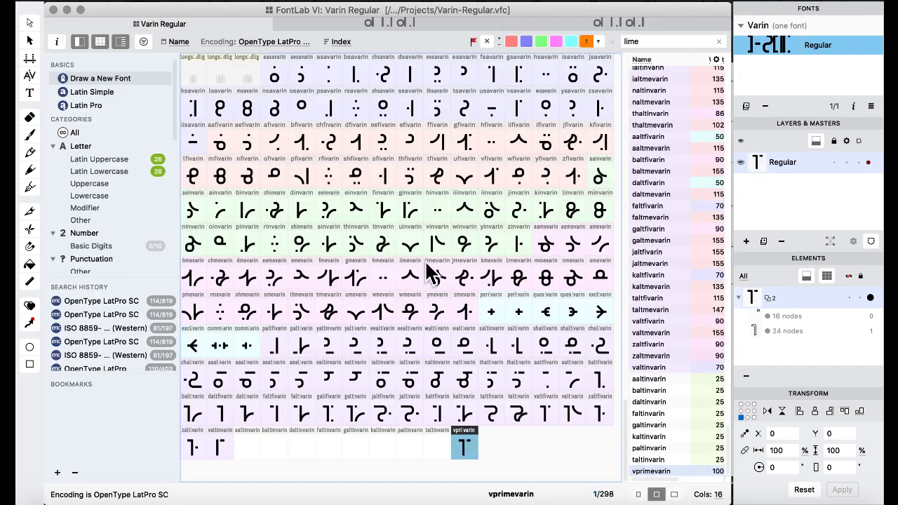
click(420, 278)
click(499, 1)
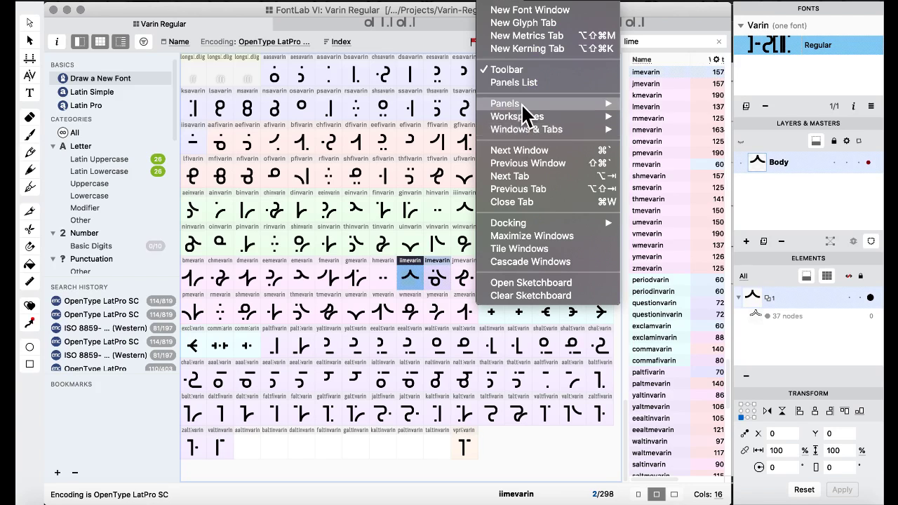
mouse_move(527, 117)
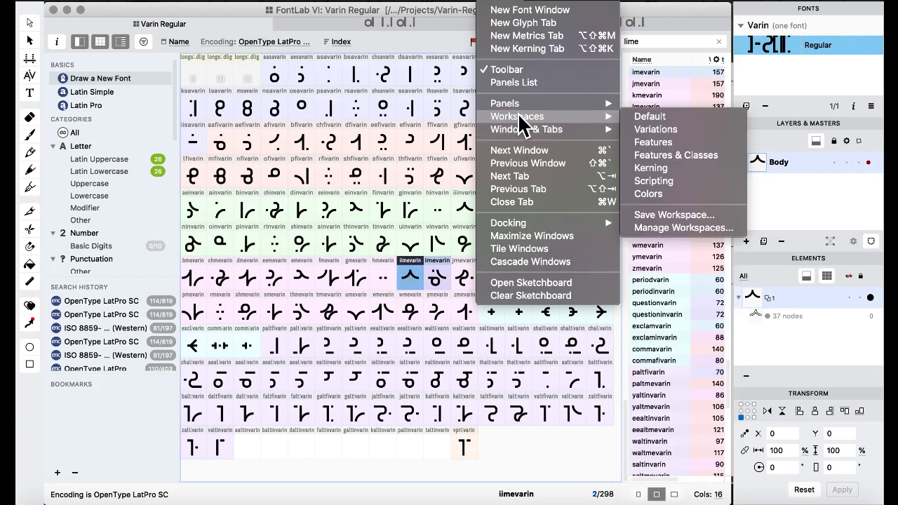
click(677, 155)
- Expand the target of the vprimevarin rule on line 251 to the group [valtmevarin vmevarin]'
scroll(281, 328, down, 2)
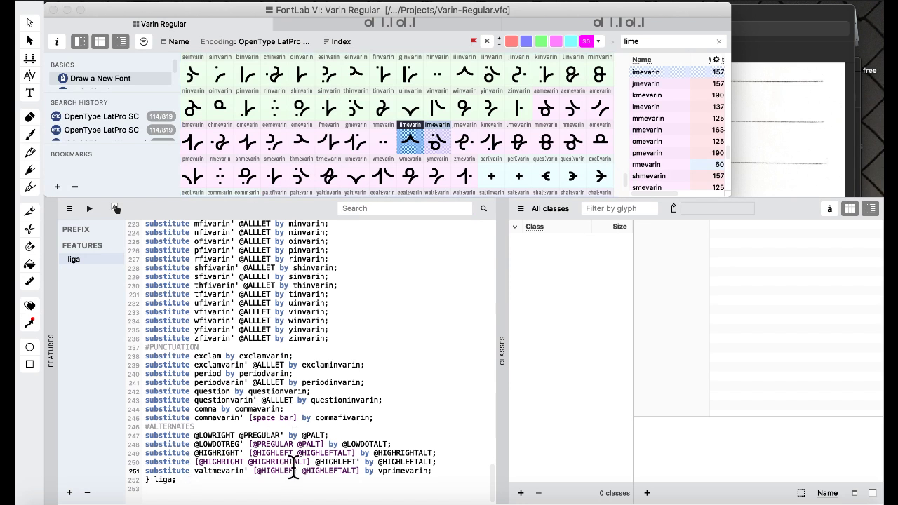
text([)
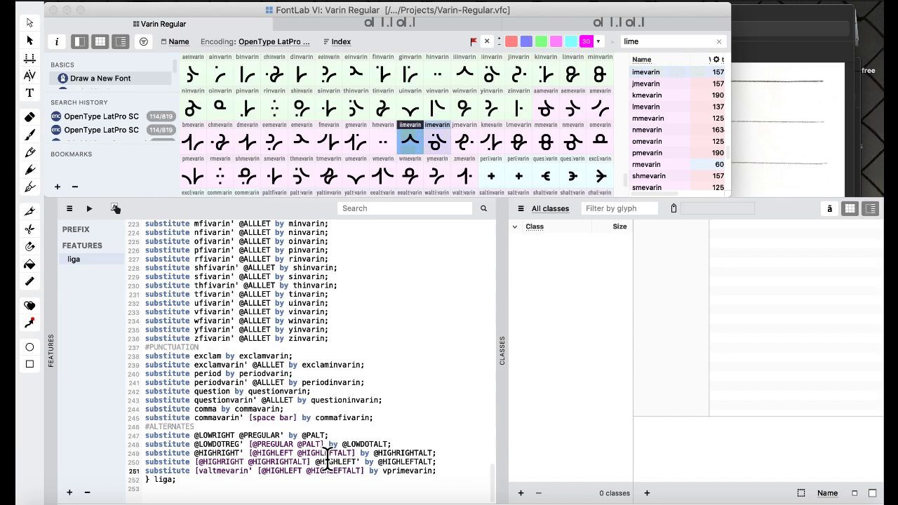
text( valtme)
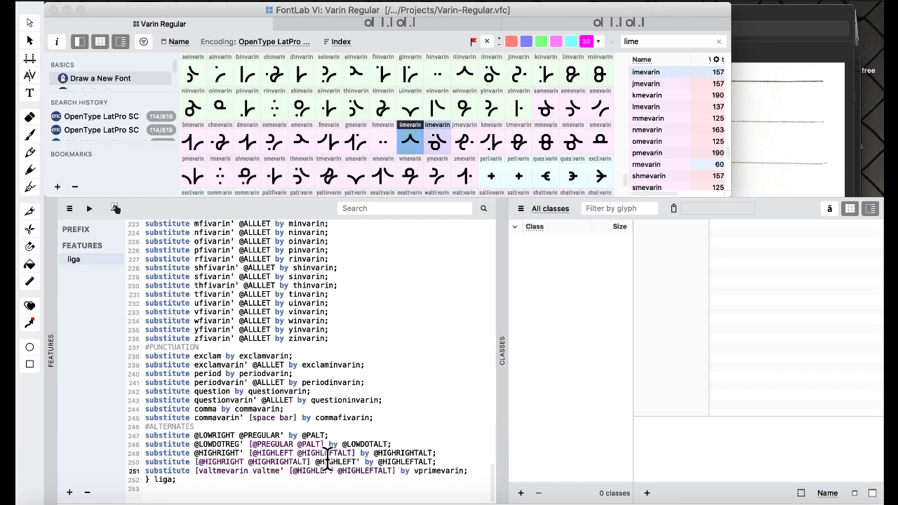
key(BackSpace)
key(BackSpace)
key(BackSpace)
key(BackSpace)
key(BackSpace)
text(mevarin])
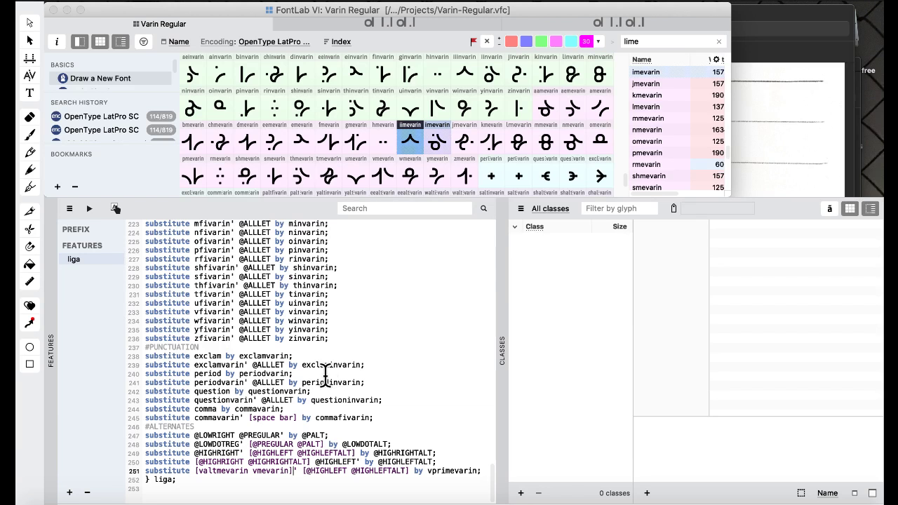
- Switch from the Features & Classes workspace to the Default workspace
scroll(292, 314, up, 1)
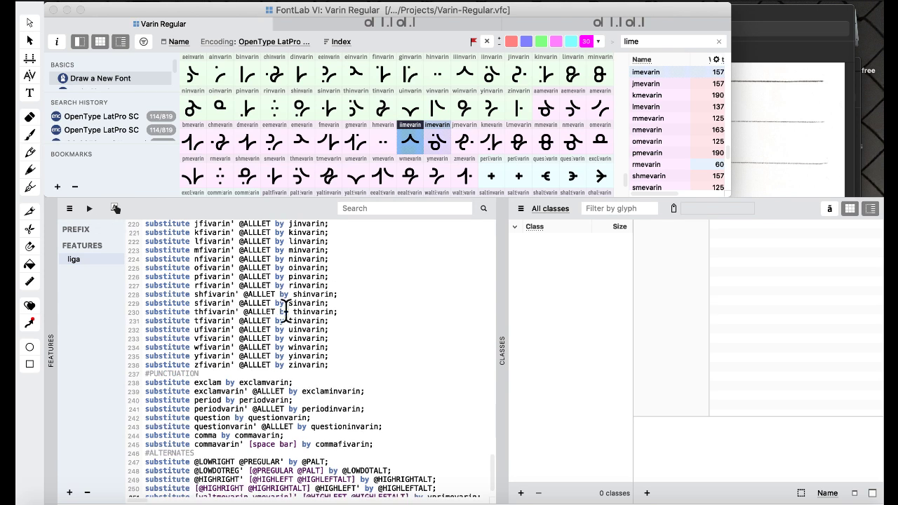
click(491, 2)
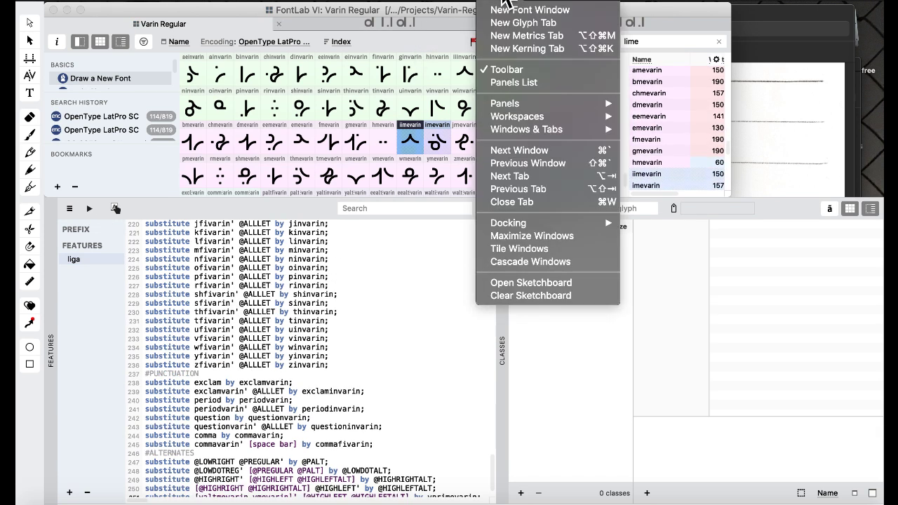
mouse_move(530, 123)
click(669, 115)
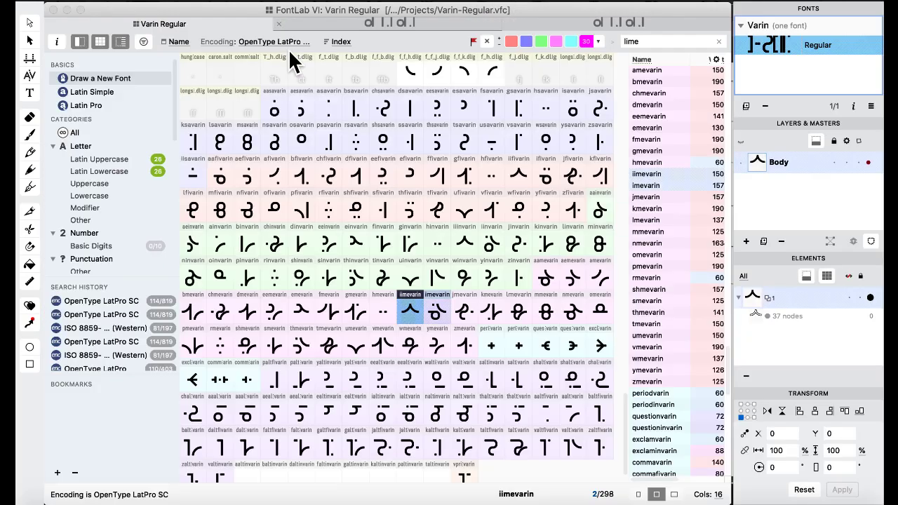
- Open the selected glyphs in text mode with the liga feature on and replace the sample text with the lines iv, vk and ivk
click(29, 93)
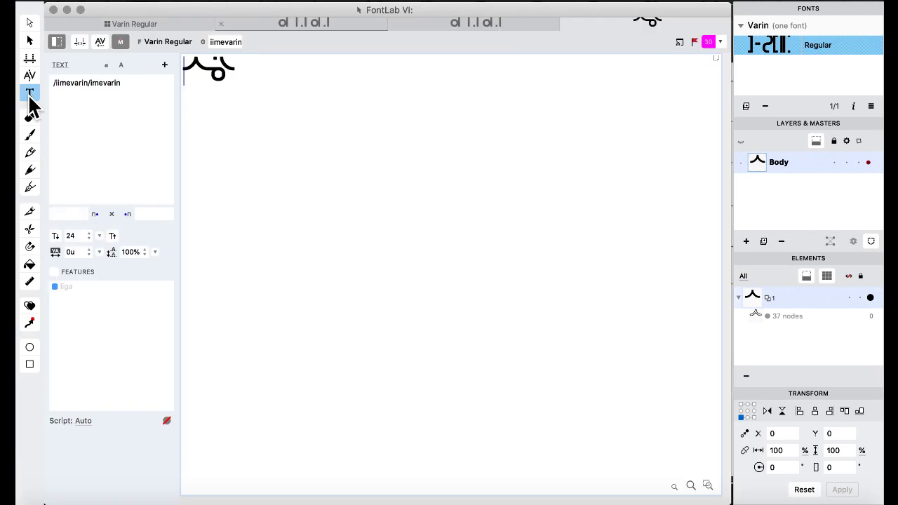
click(54, 272)
triple_click(161, 98)
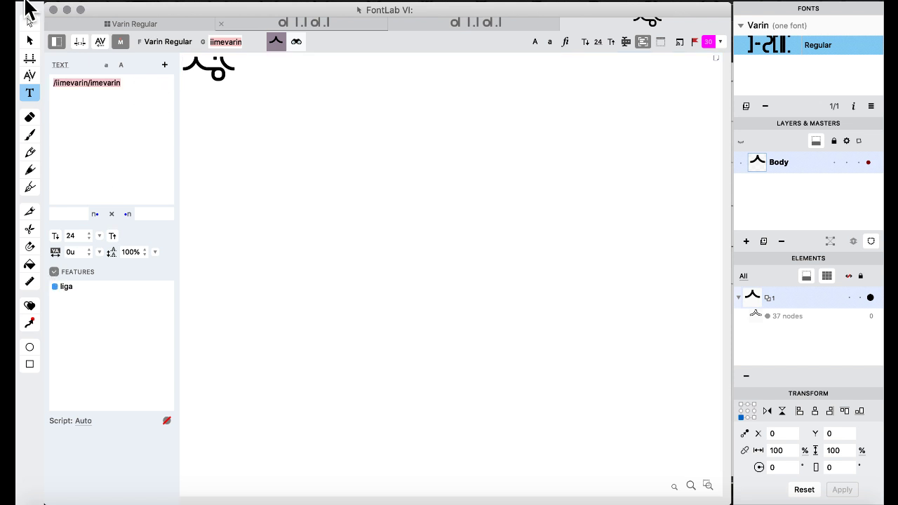
text(iv)
key(Return)
text(vk)
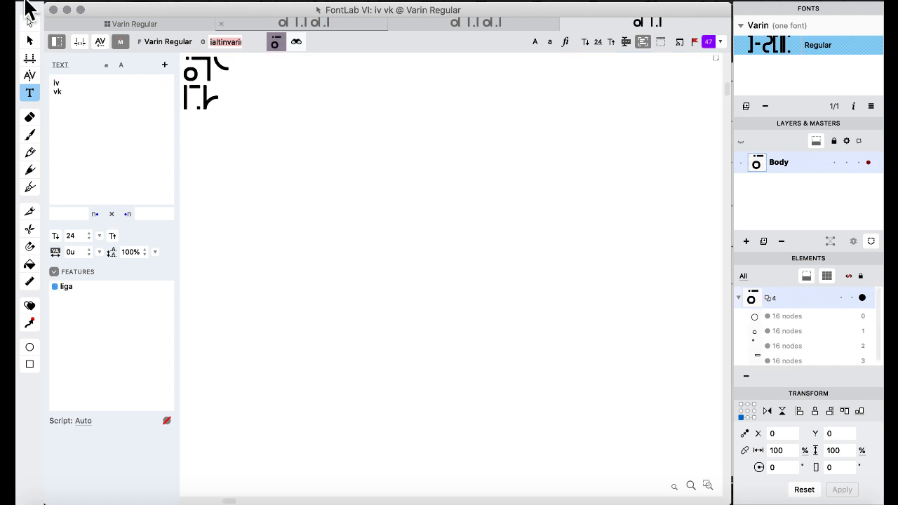
key(Return)
text(iv)
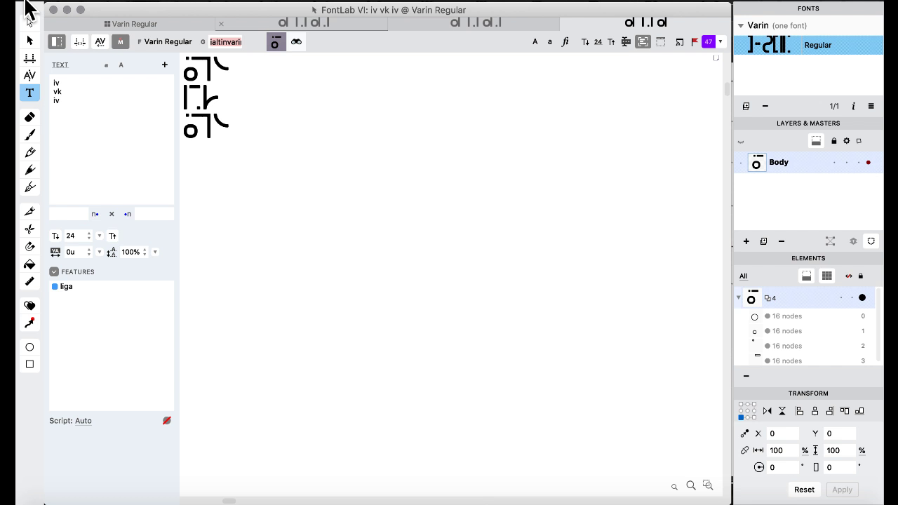
text(k)
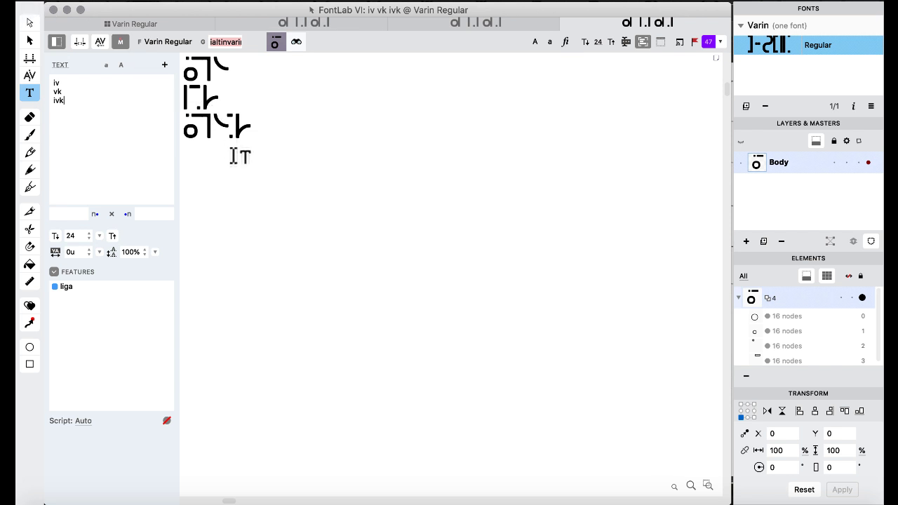
- Examine the full names of the glyphs substituted for the letters in the ivk test line
click(223, 133)
key(Left)
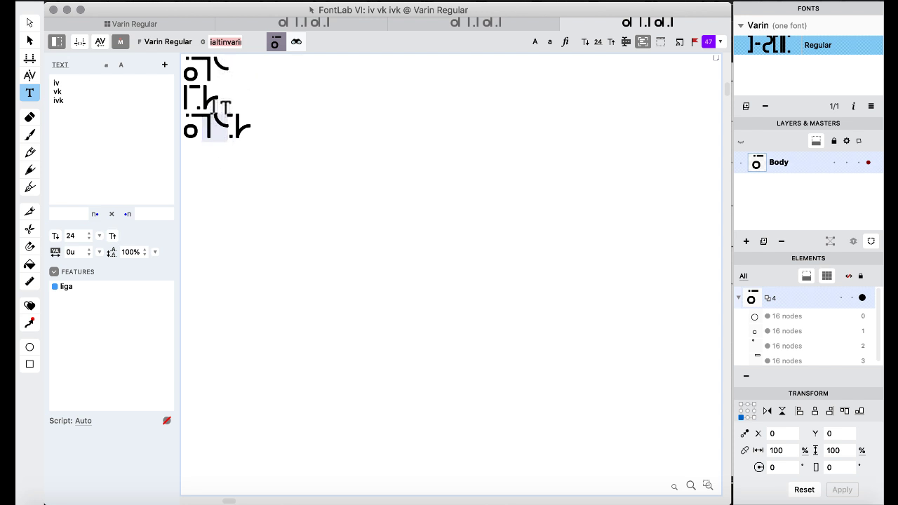
click(228, 43)
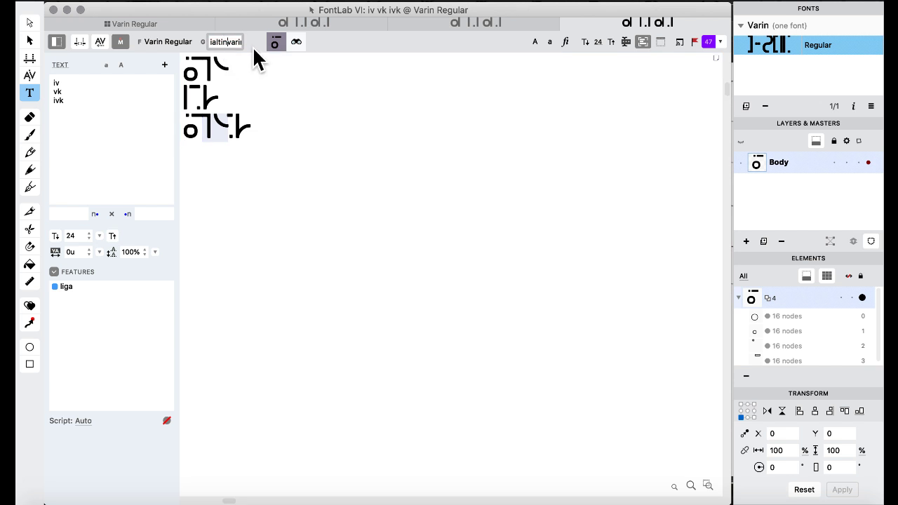
key(Home)
key(End)
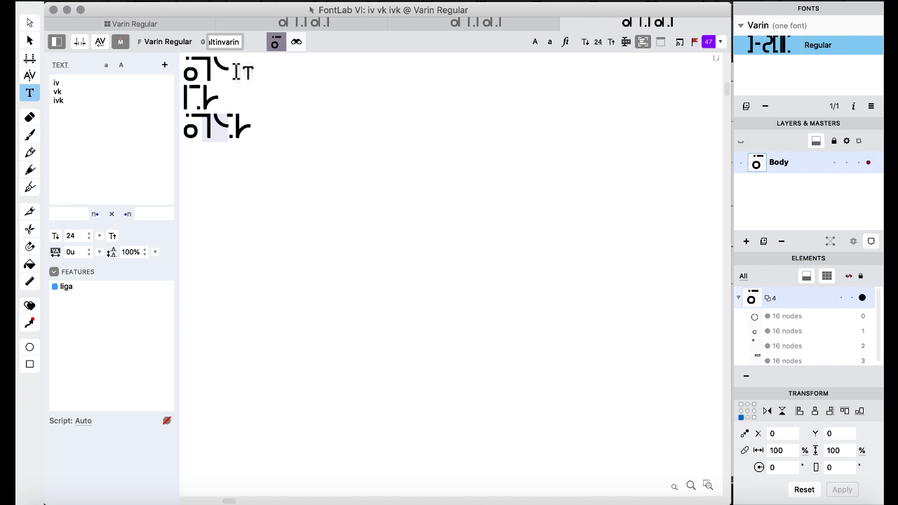
click(237, 79)
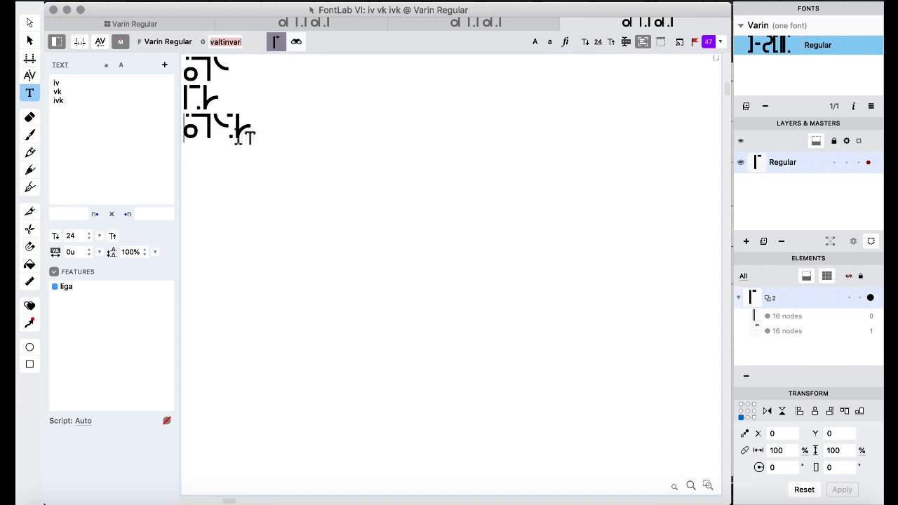
key(Right)
key(Right)
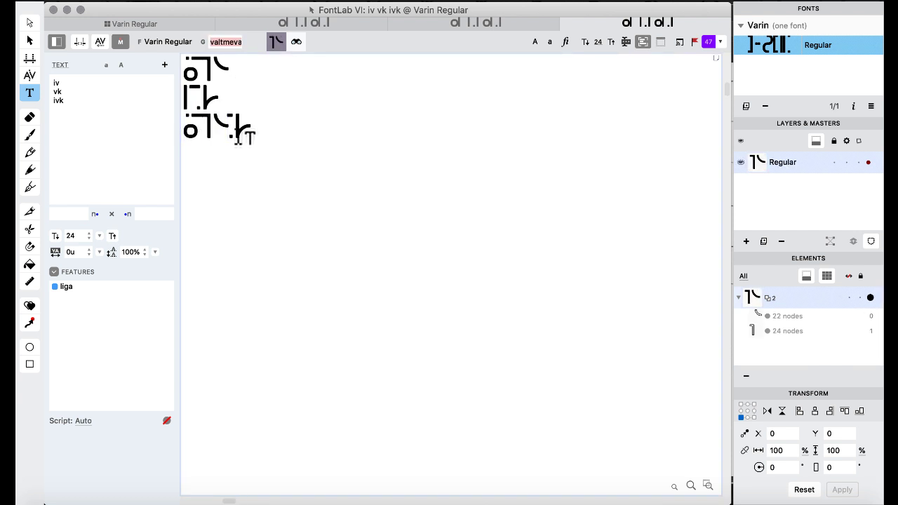
click(225, 42)
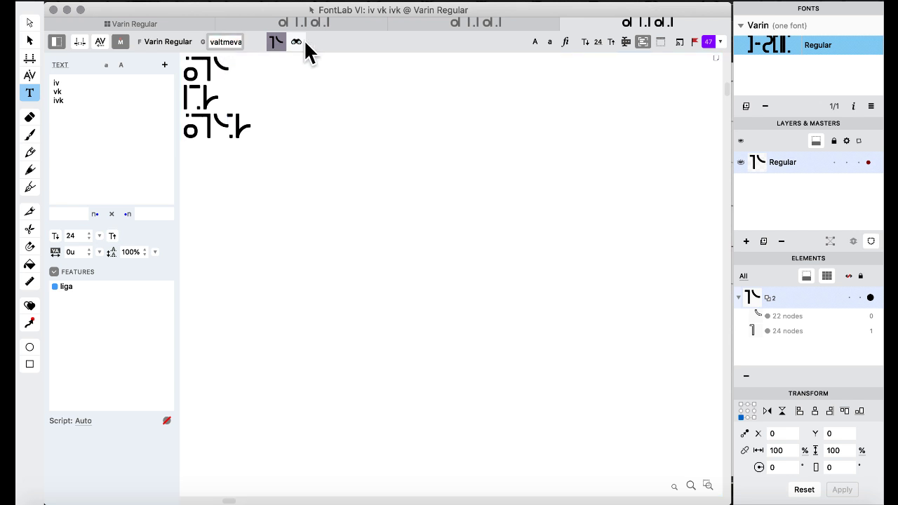
key(End)
text(rin)
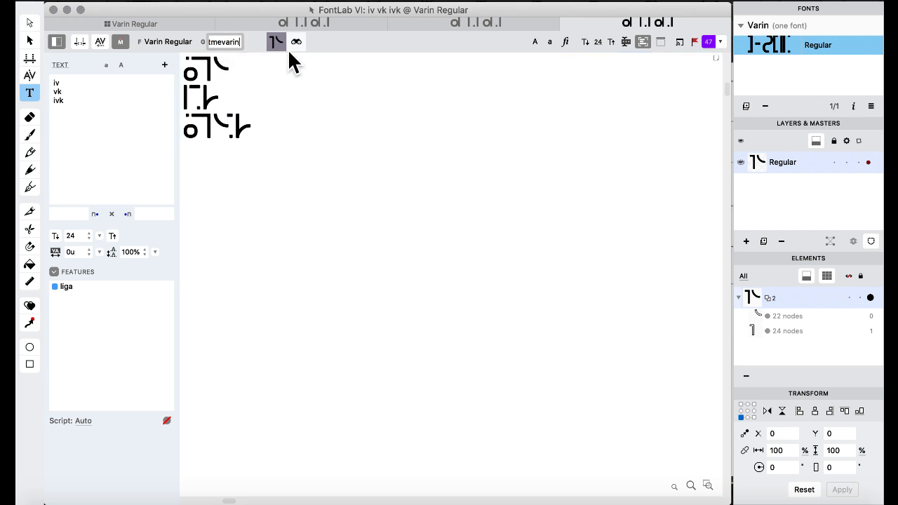
key(Return)
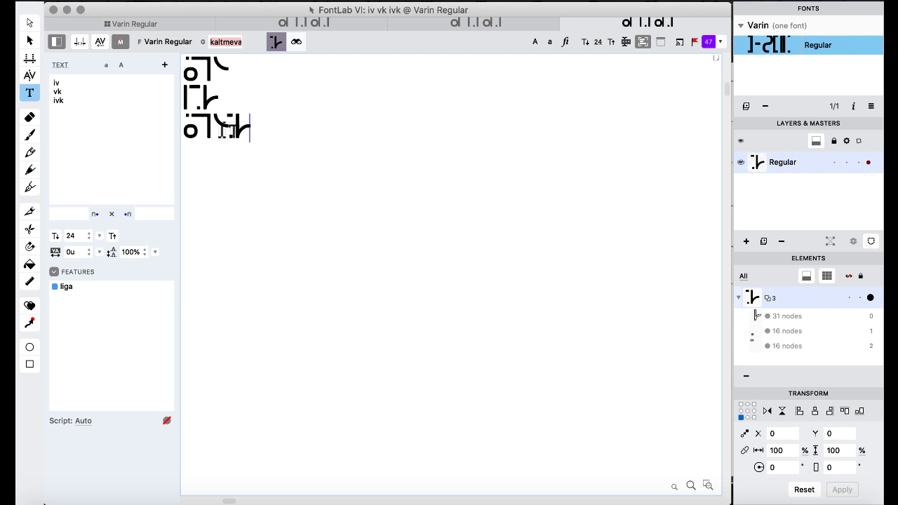
- Return to the Varin Regular font overview and switch to the Features & Classes workspace
click(153, 21)
click(467, 2)
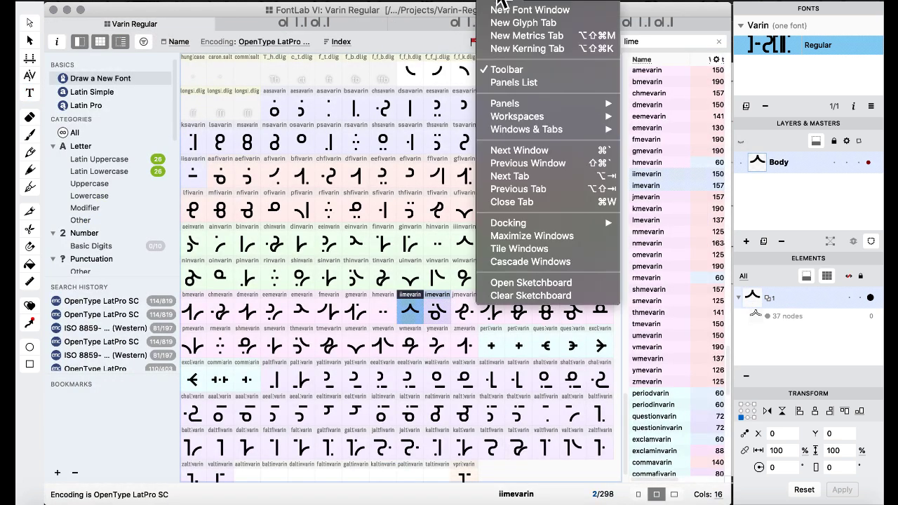
mouse_move(540, 117)
click(678, 152)
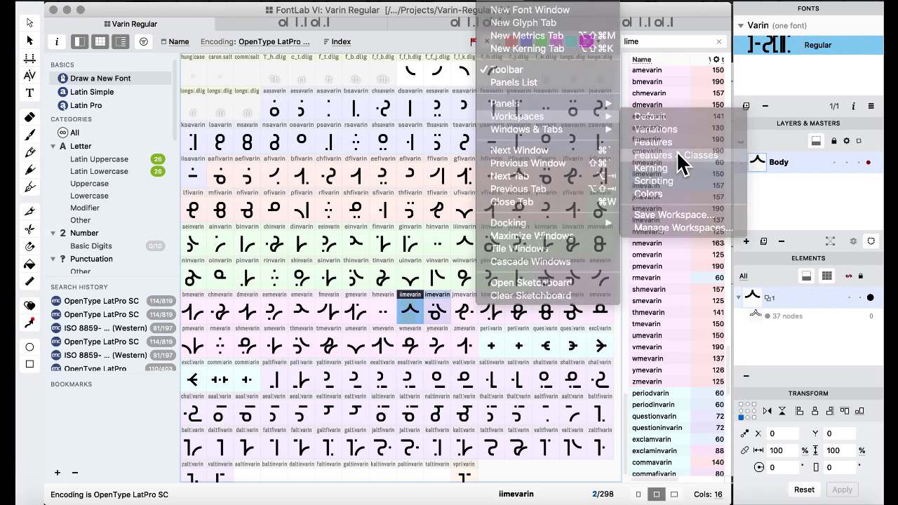
scroll(295, 260, down, 2)
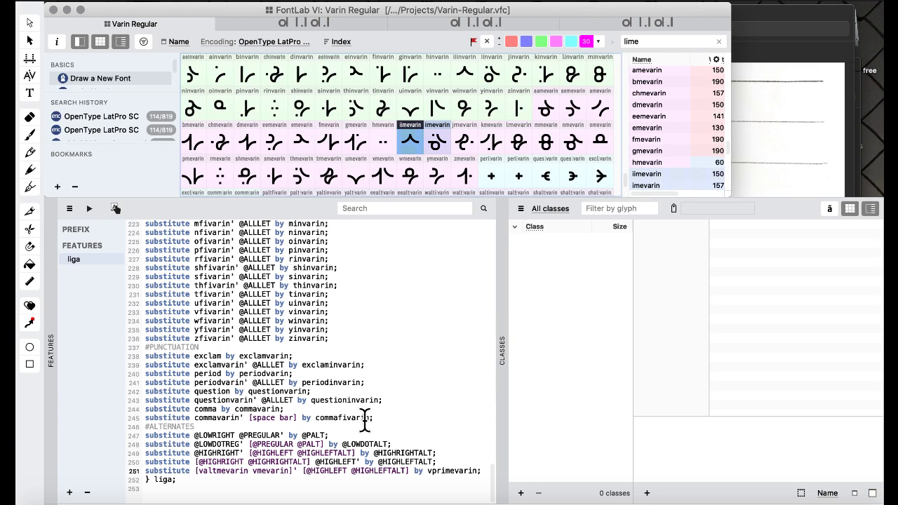
scroll(365, 419, up, 20)
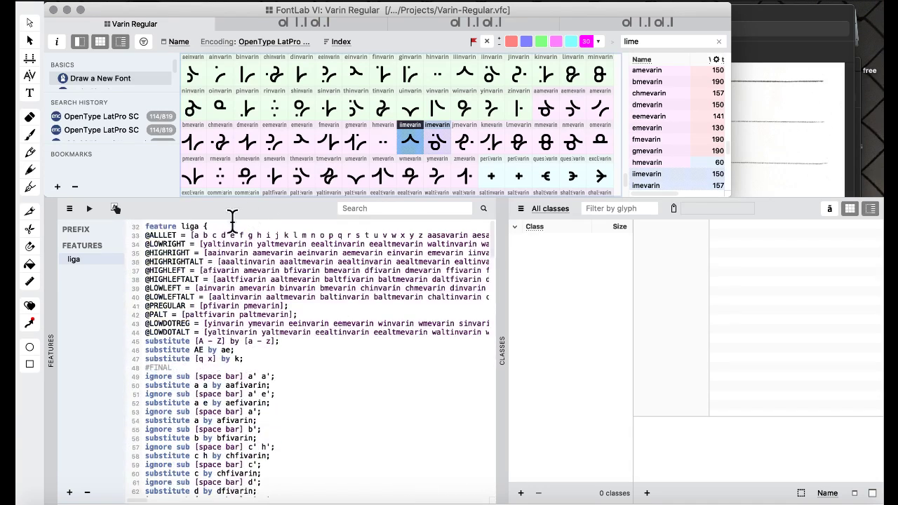
click(231, 279)
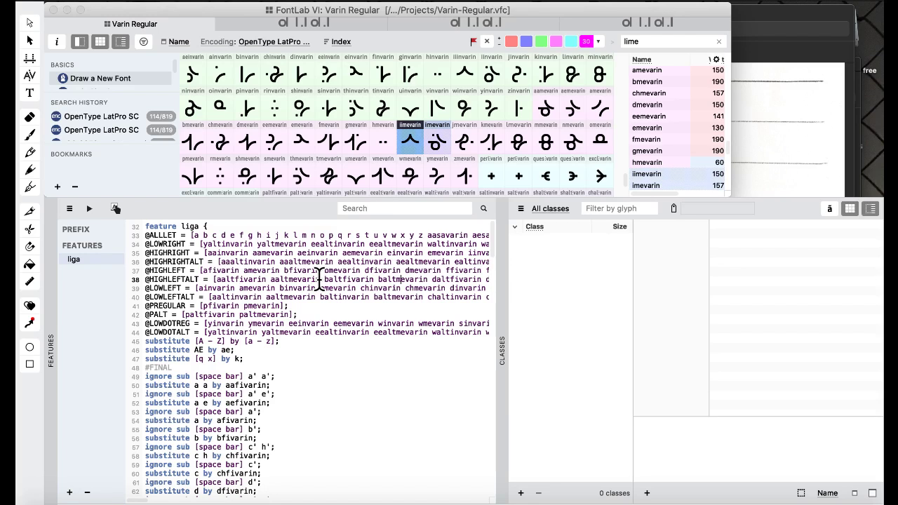
key(Right)
key(Right)
key(Right)
key(Right)
key(Right)
key(Right)
key(Right)
key(Right)
key(Right)
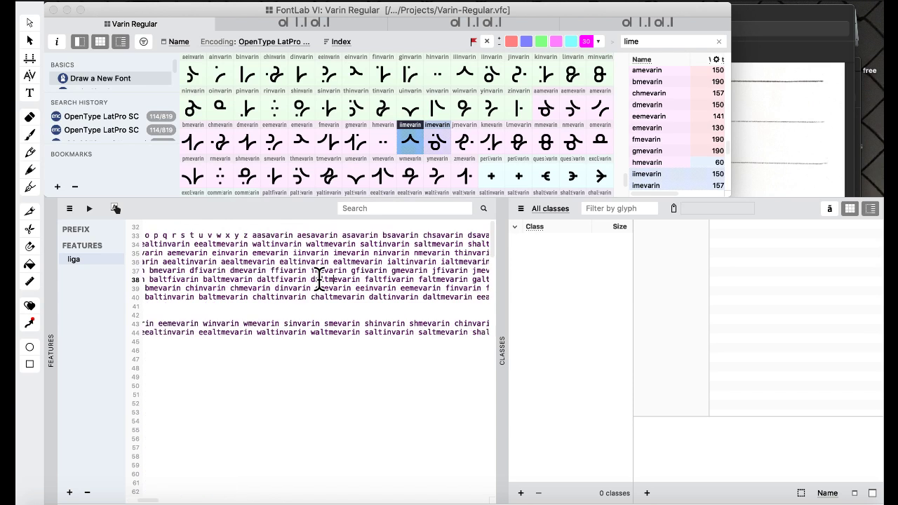
key(Right)
key(Right)
key(Right)
key(Right)
key(Right)
key(Right)
key(Right)
key(Right)
key(Right)
key(Right)
key(Right)
key(Right)
key(Right)
key(Right)
key(Right)
key(Right)
key(Right)
key(Right)
key(Right)
key(Right)
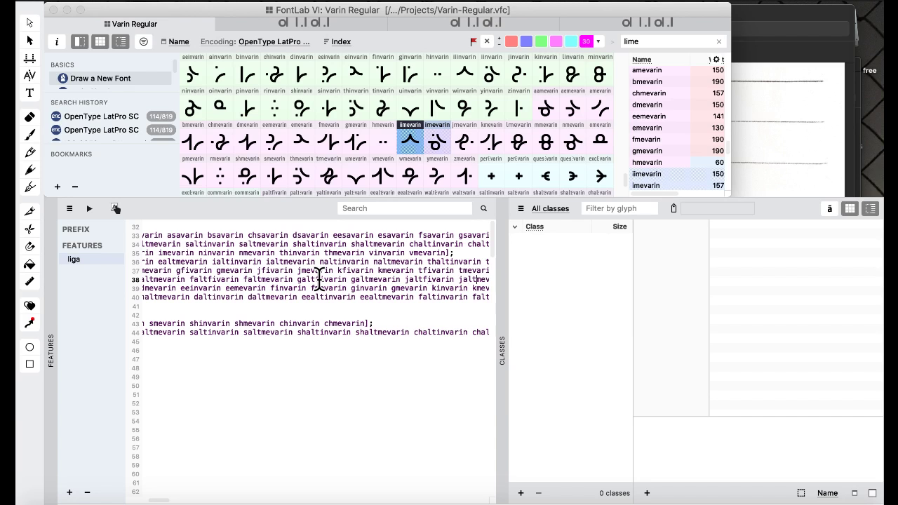
key(Right)
key(Right)
key(Right)
key(Right)
key(Right)
key(Right)
key(Right)
key(Right)
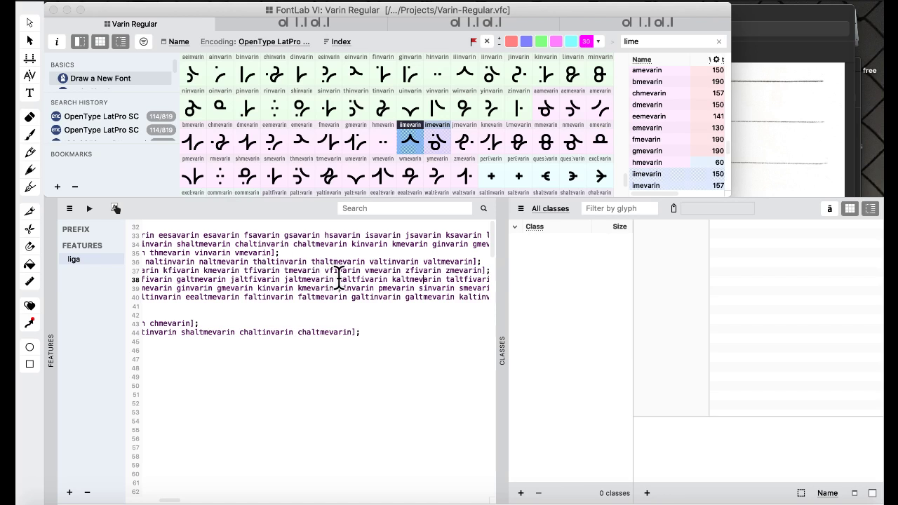
- Add v at the start of the vprimevarin rule's target group on line 251 and compile the features
scroll(339, 265, down, 20)
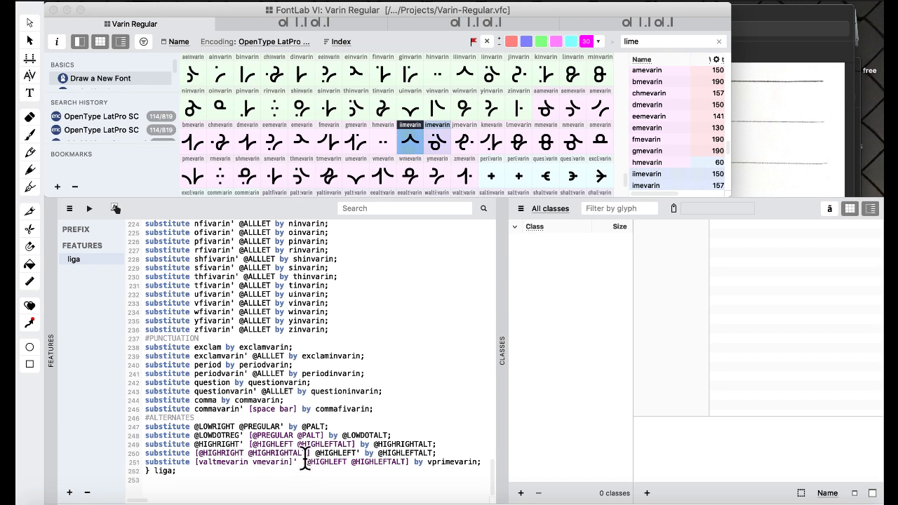
click(89, 209)
click(198, 463)
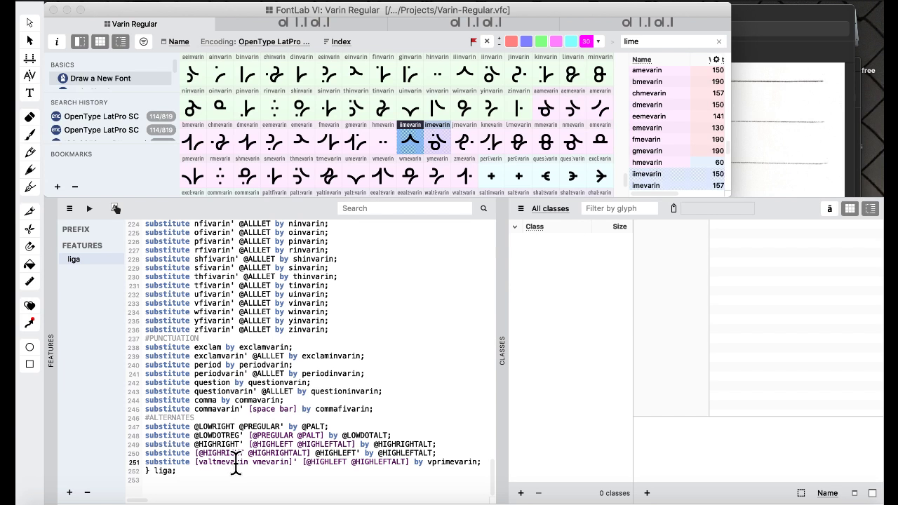
text(v)
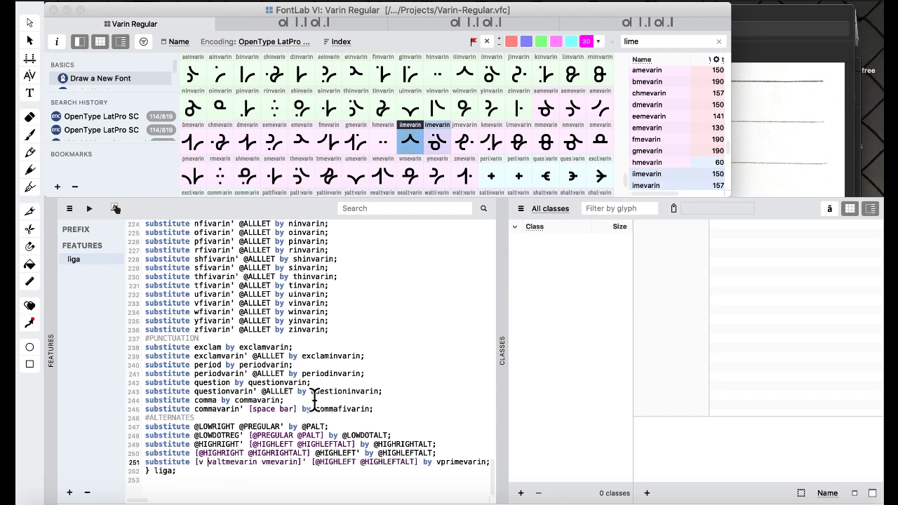
scroll(105, 210, up, 1)
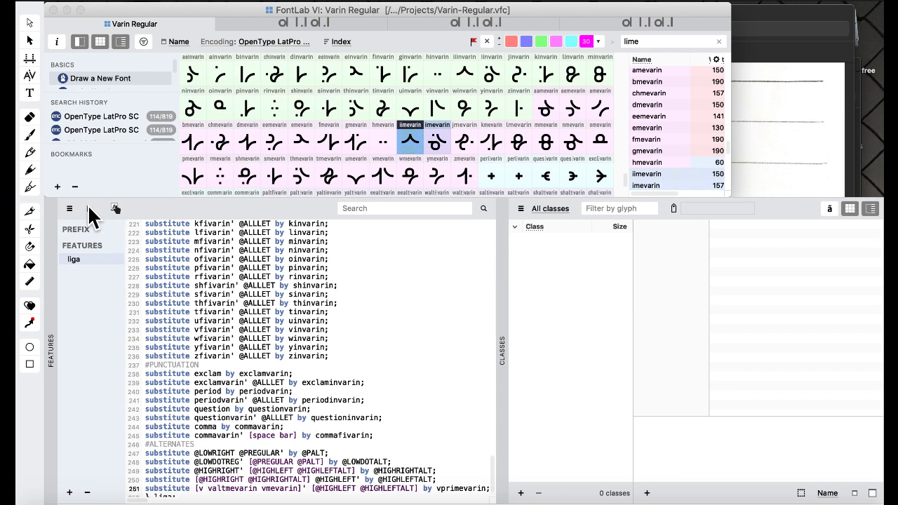
- Switch back to the Default workspace to test the edited rule
click(505, 1)
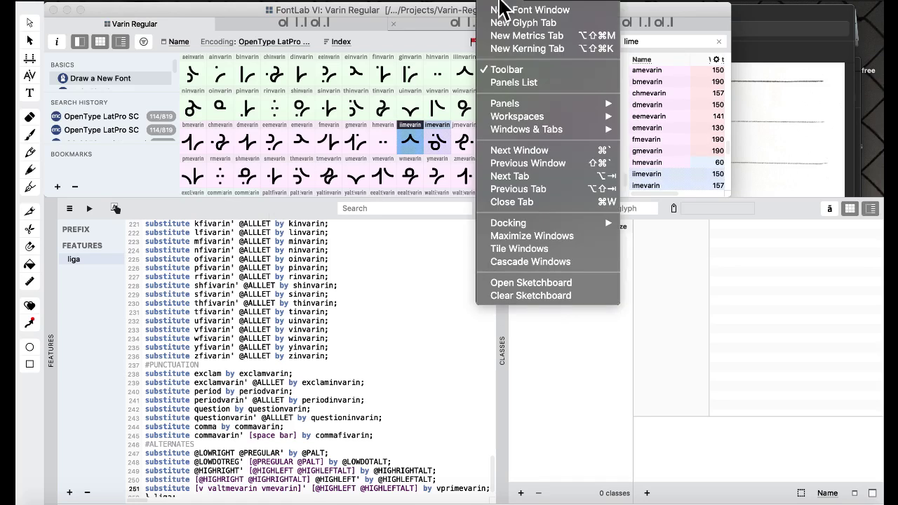
mouse_move(525, 106)
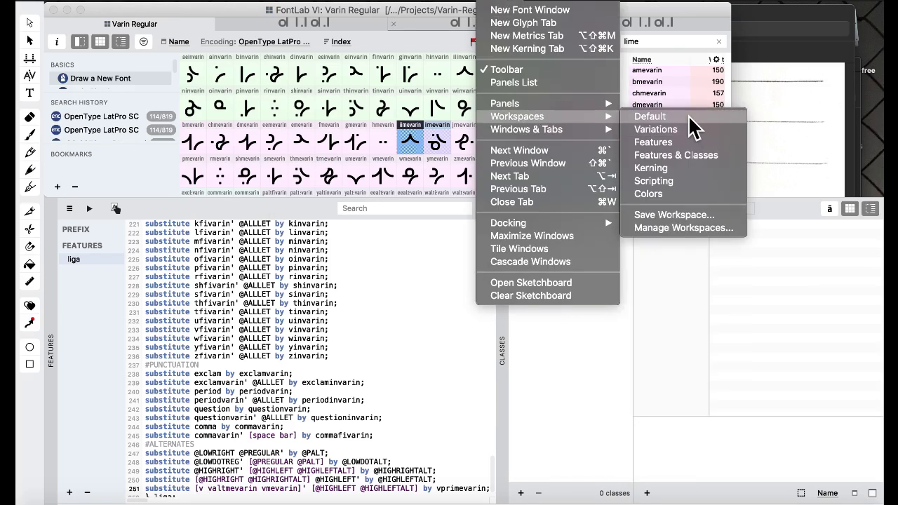
click(689, 119)
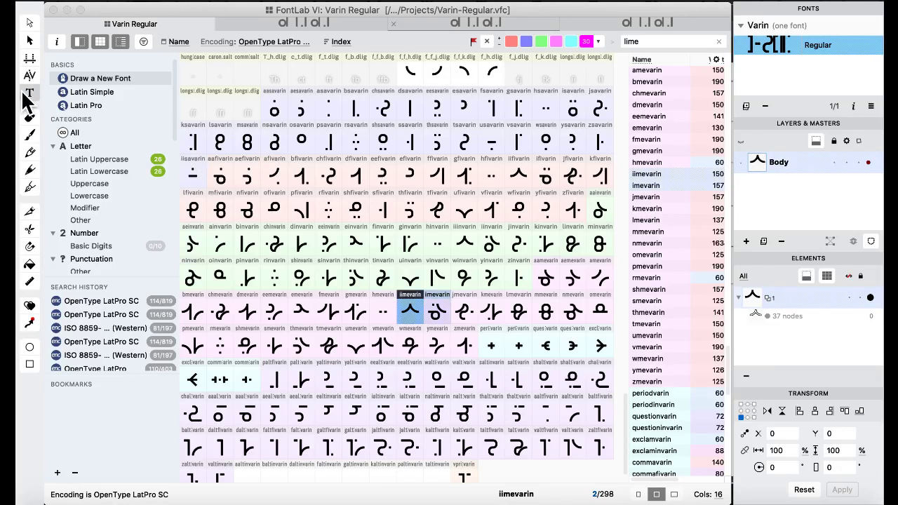
- Enter the test lines iv, vk and ivk in a new text view and check the glyph used for v in ivk
click(28, 93)
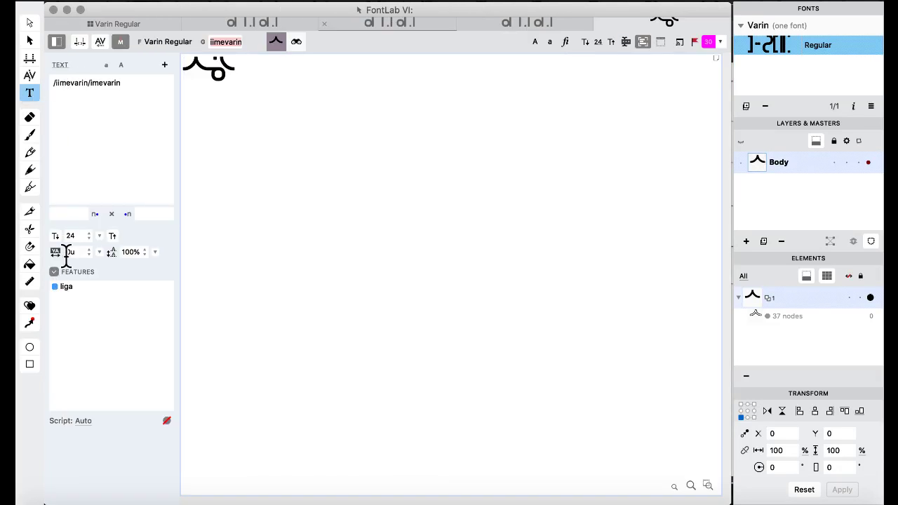
key(super+a)
text(iv)
key(Return)
text(vk)
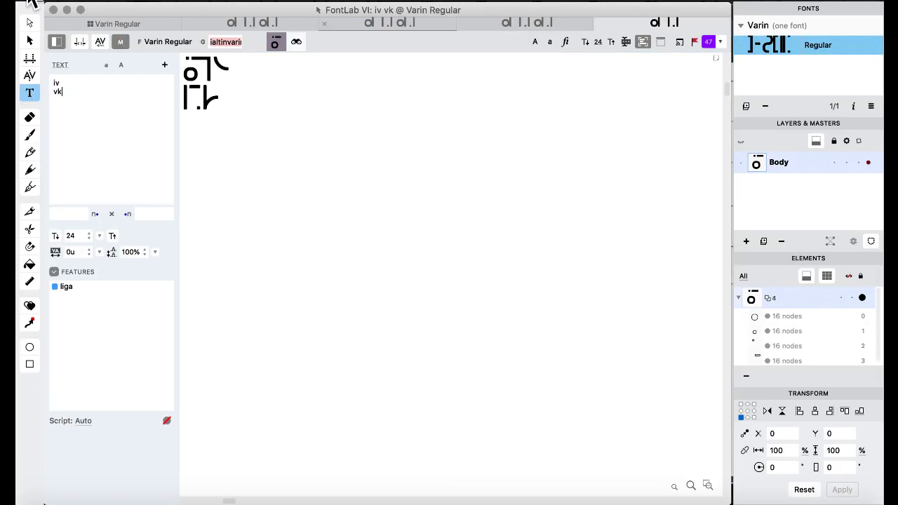
key(Return)
text(ivk)
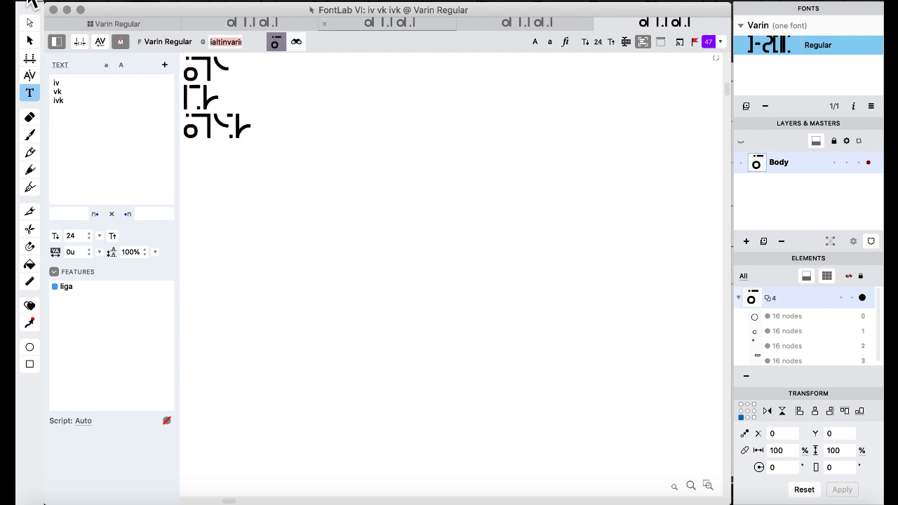
click(222, 125)
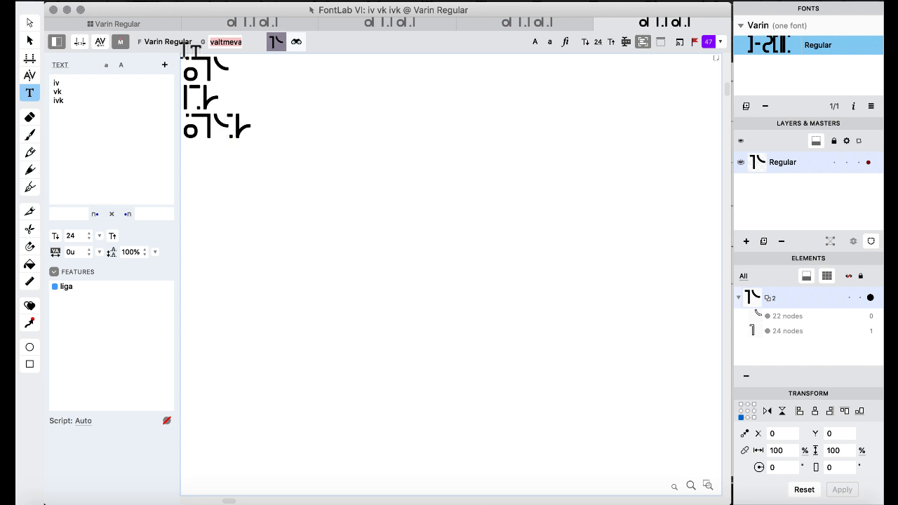
- Return to the Varin Regular font window and switch to the Features & Classes workspace showing the liga code
click(128, 22)
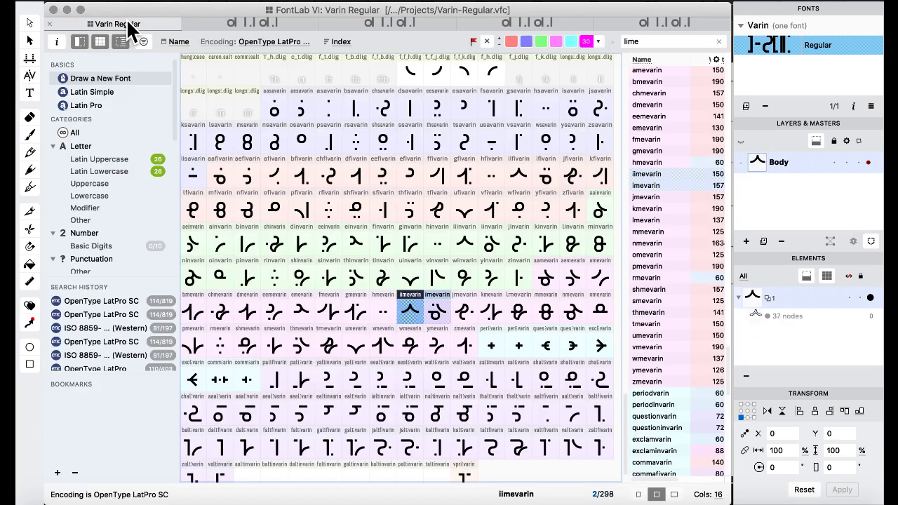
click(504, 3)
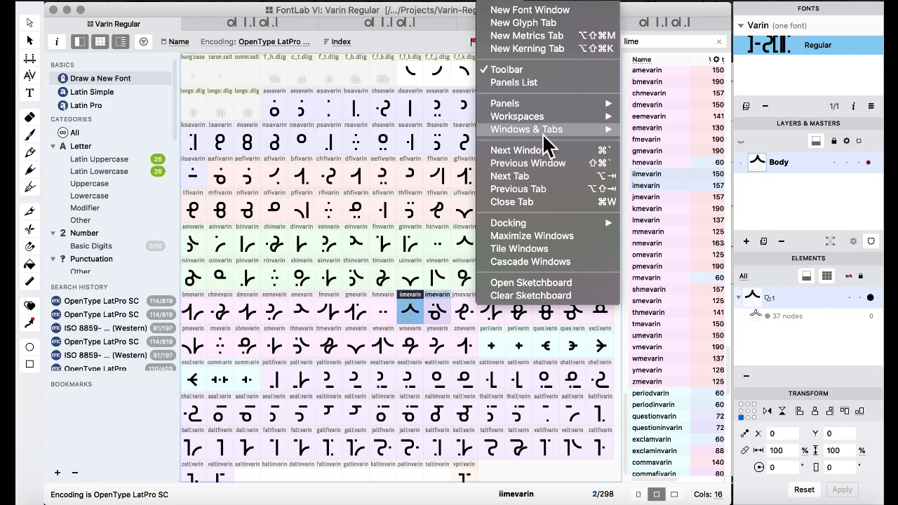
mouse_move(540, 118)
click(669, 157)
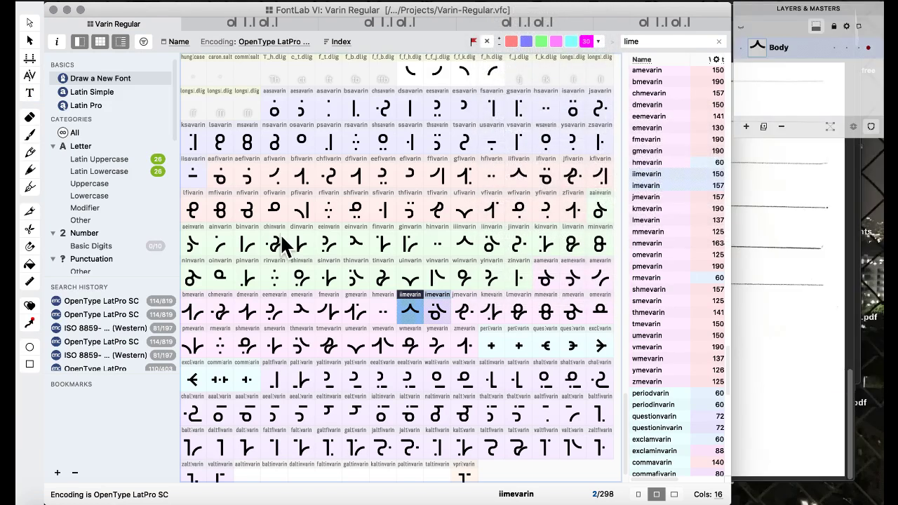
scroll(337, 266, down, 1)
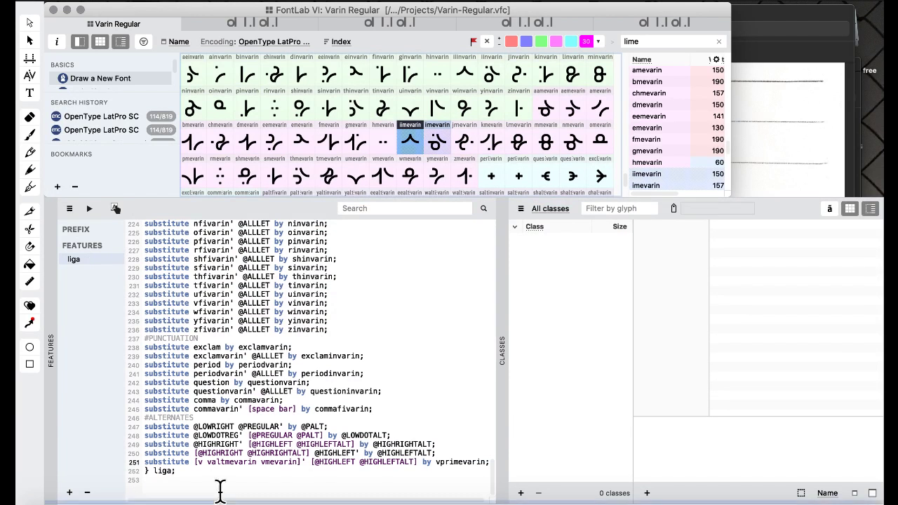
- Remove v from the target group of the vprimevarin rule on line 251, leaving [valtmevarin vmevarin]'
click(211, 463)
key(BackSpace)
key(BackSpace)
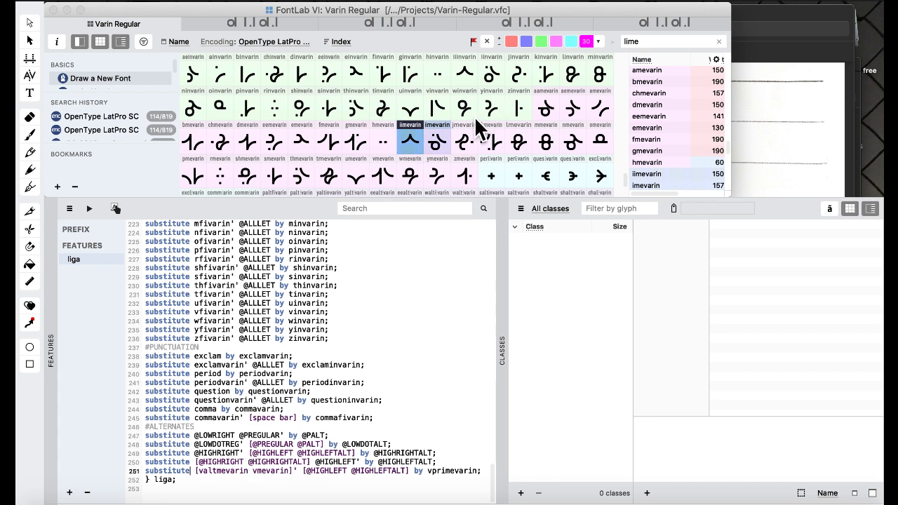
scroll(440, 114, down, 5)
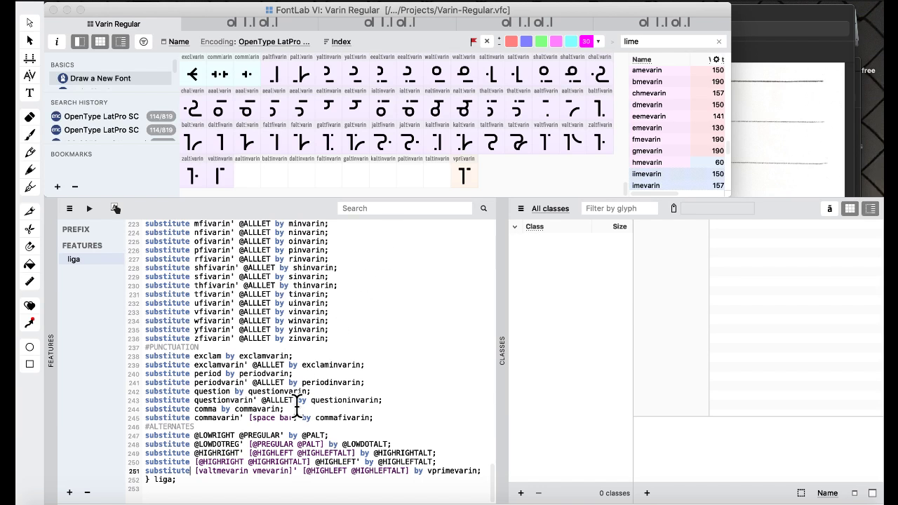
text(@HIGH)
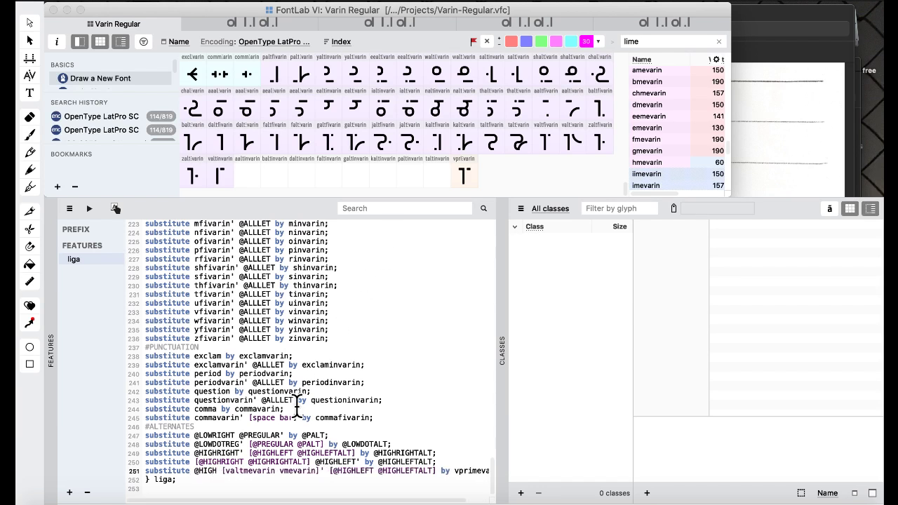
key(BackSpace)
key(BackSpace)
key(BackSpace)
key(BackSpace)
key(BackSpace)
text([)
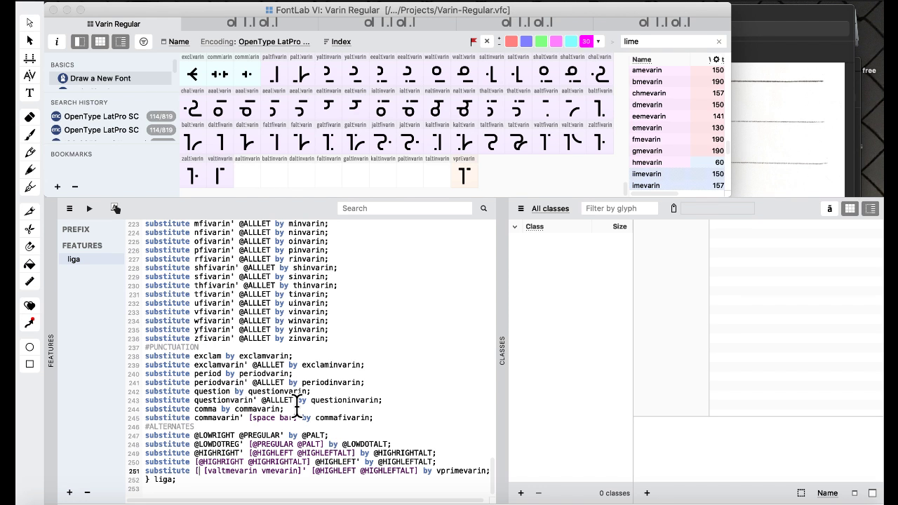
text(HIGH RIGH)
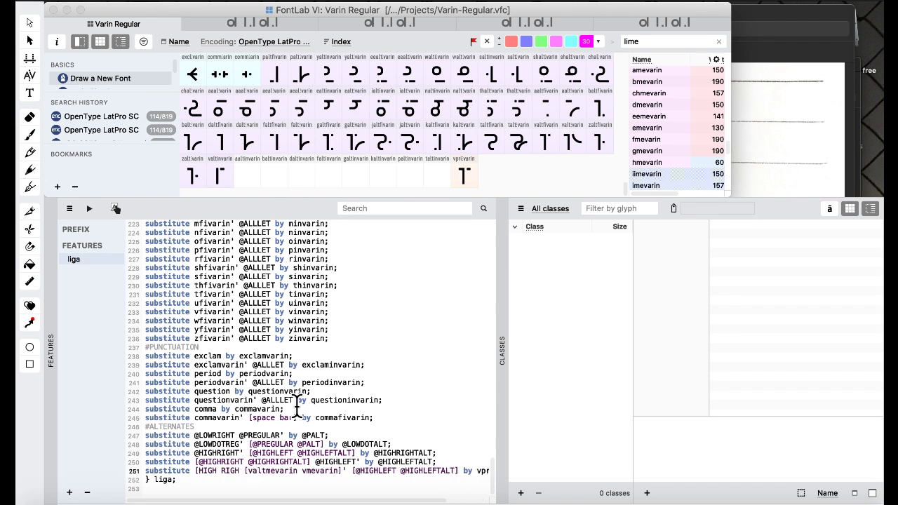
key(BackSpace)
key(BackSpace)
key(BackSpace)
key(BackSpace)
key(BackSpace)
key(BackSpace)
key(BackSpace)
key(BackSpace)
key(BackSpace)
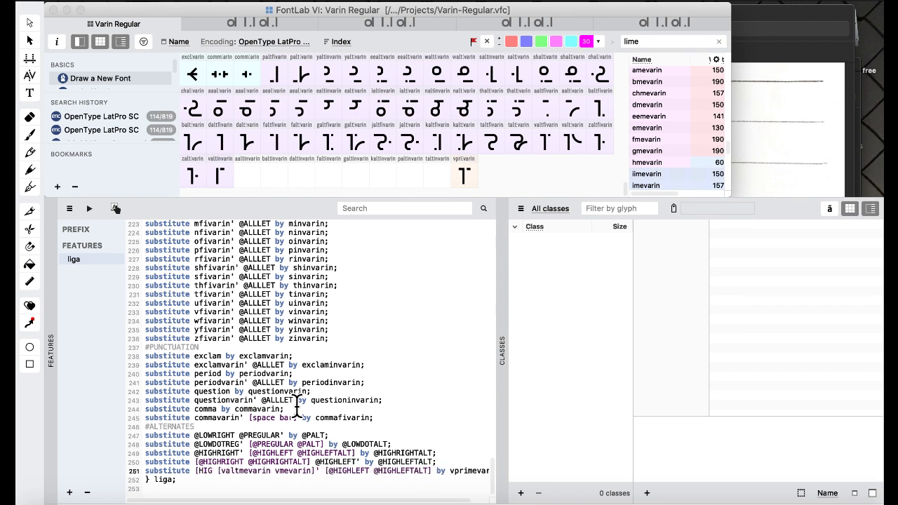
text(@HIGHRIGHT @HIGH)
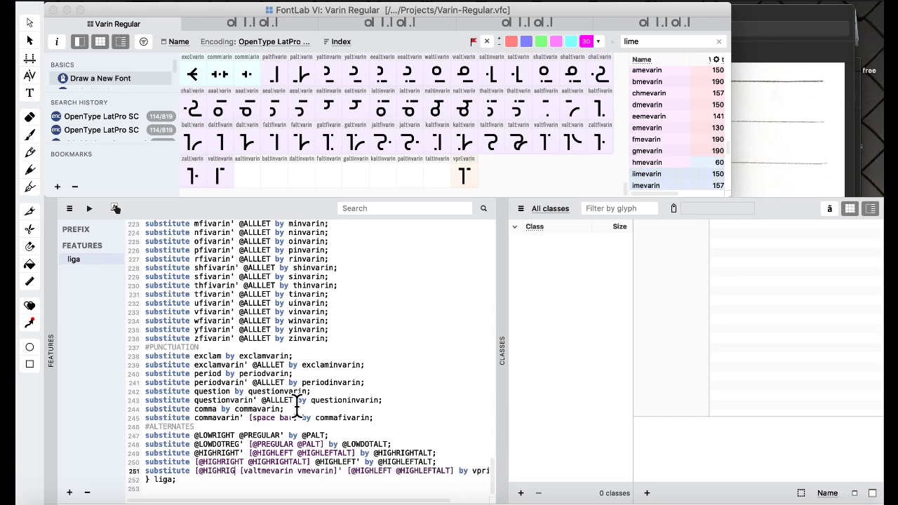
text(RIGHTALT])
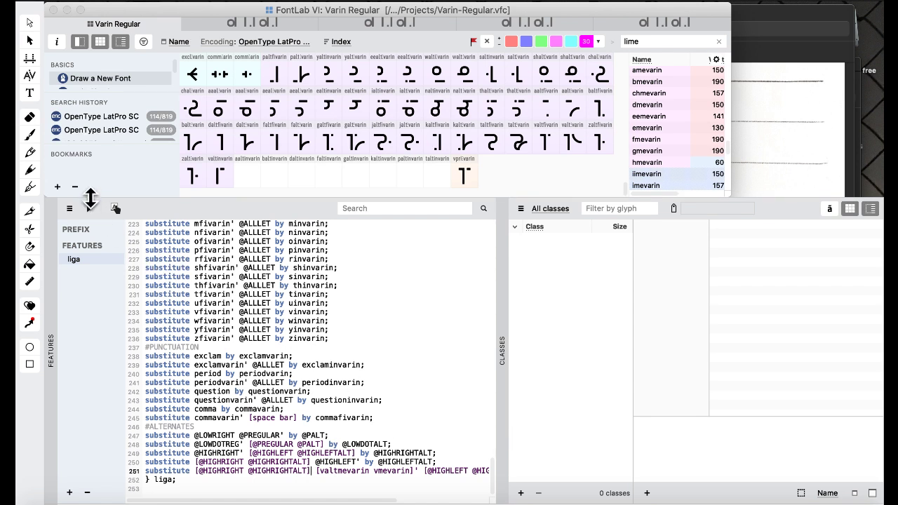
click(89, 209)
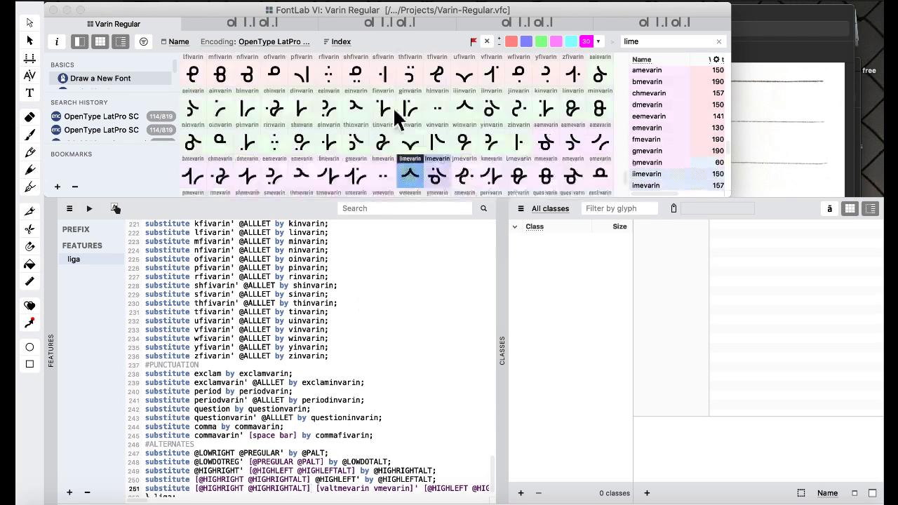
- Switch to the Default workspace to test the rule with its new preceding context
click(486, 4)
click(160, 250)
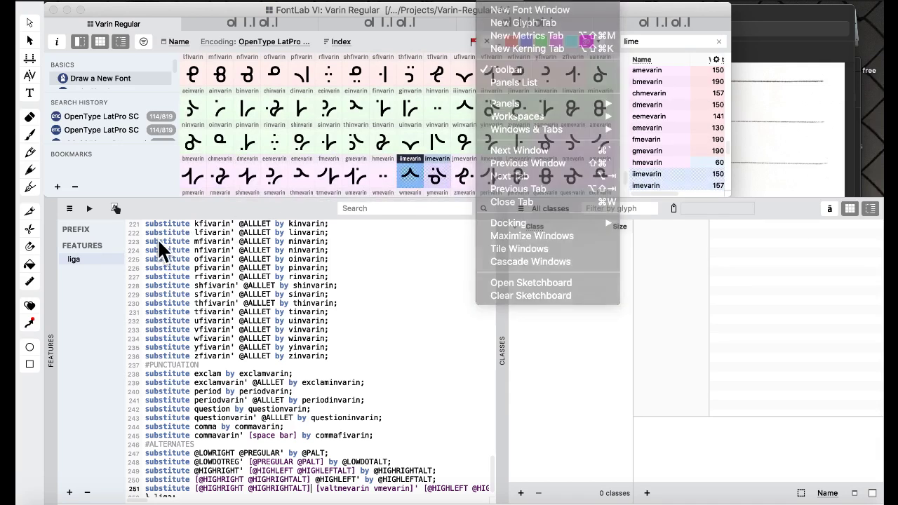
click(486, 4)
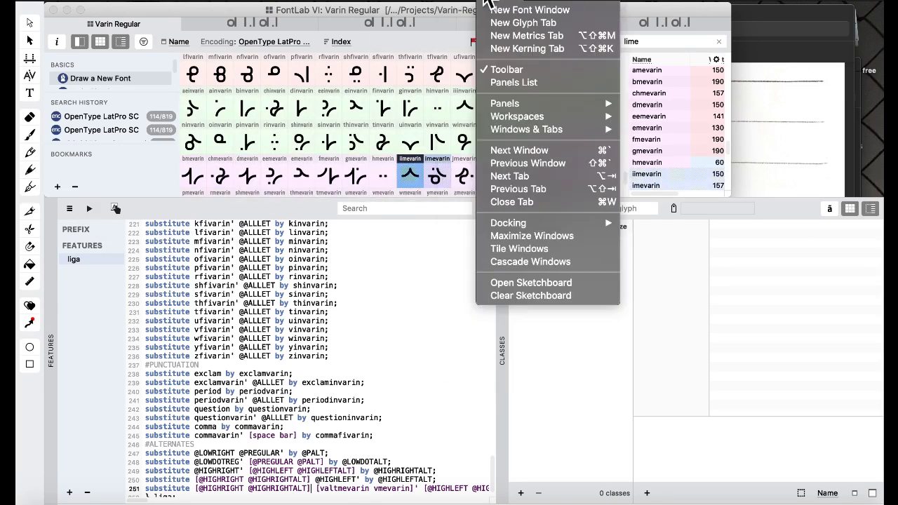
mouse_move(520, 101)
mouse_move(578, 115)
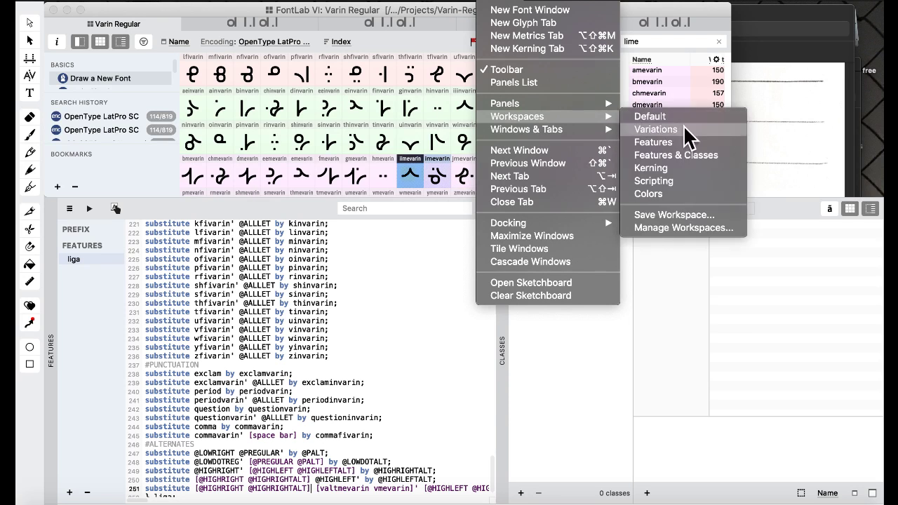
click(692, 161)
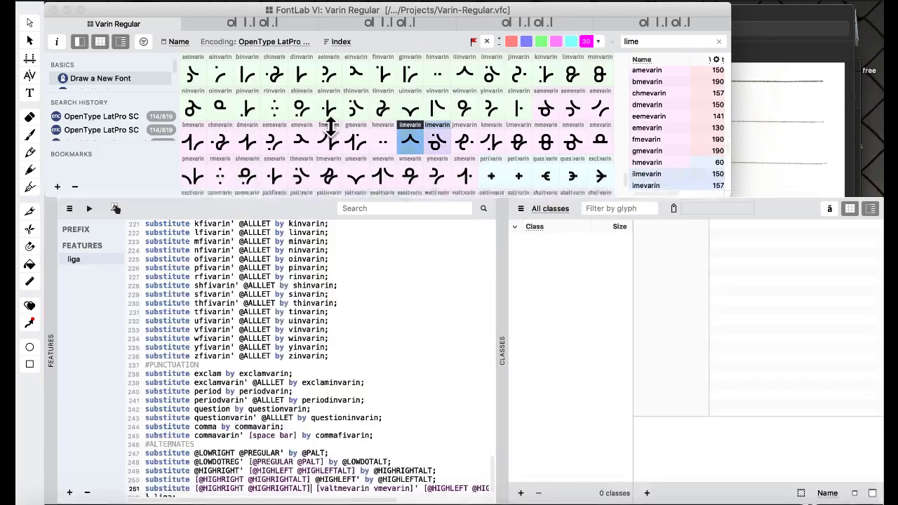
click(492, 4)
mouse_move(525, 111)
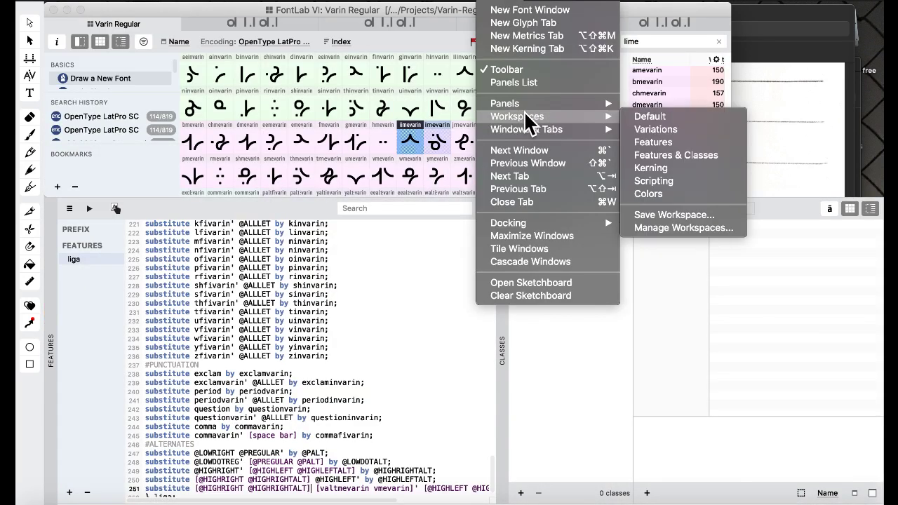
click(650, 117)
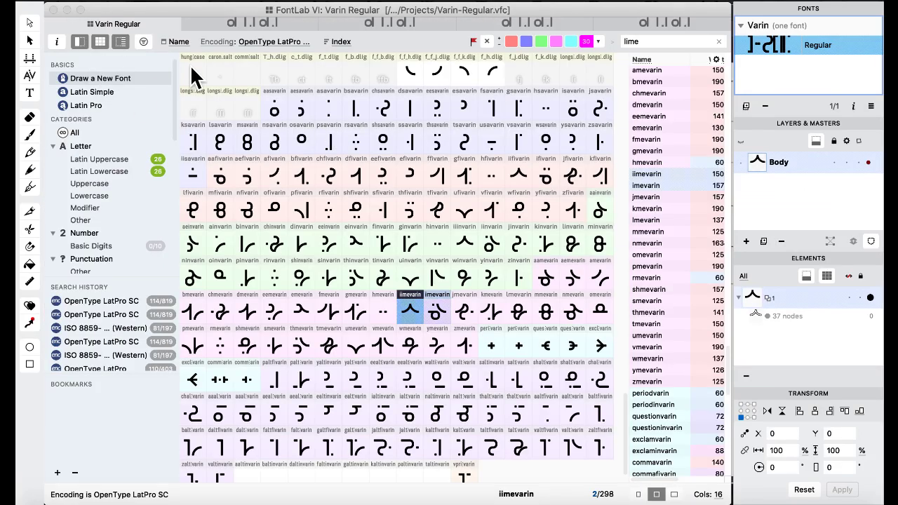
- Open a new text view with the liga feature enabled and replace its text with the lines iv, vk and ivk
click(30, 93)
click(56, 42)
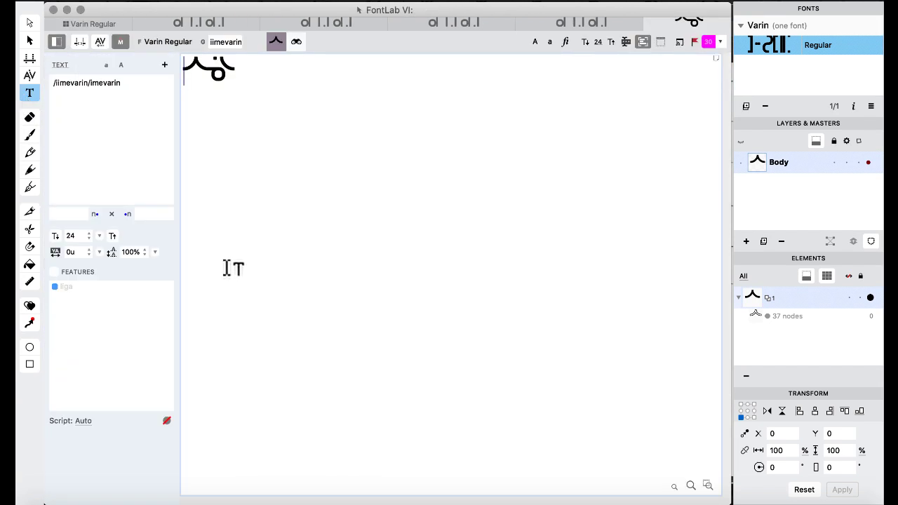
click(152, 119)
key(super+a)
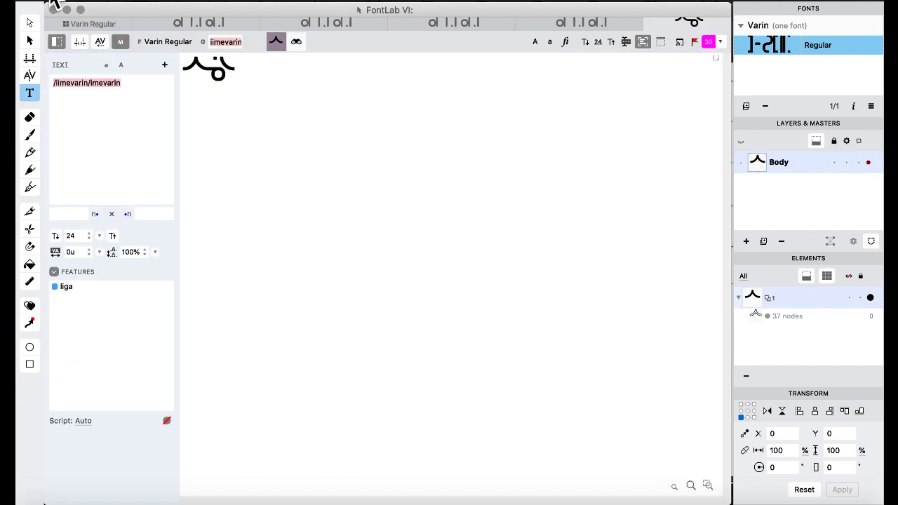
text(iv)
key(Return)
text(vk )
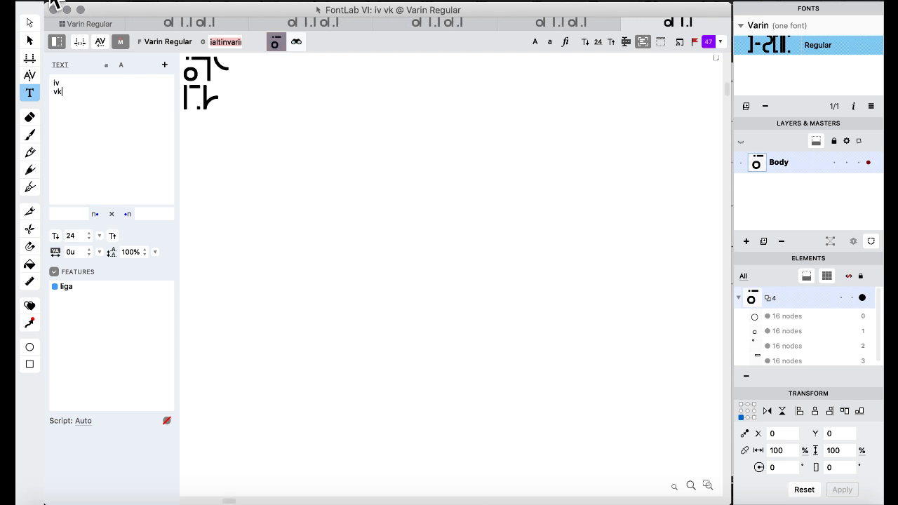
text(ivk)
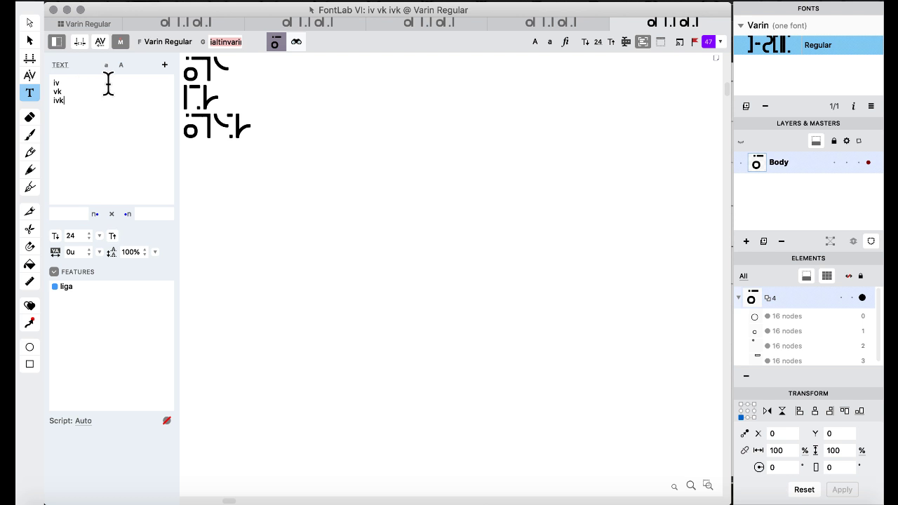
click(55, 272)
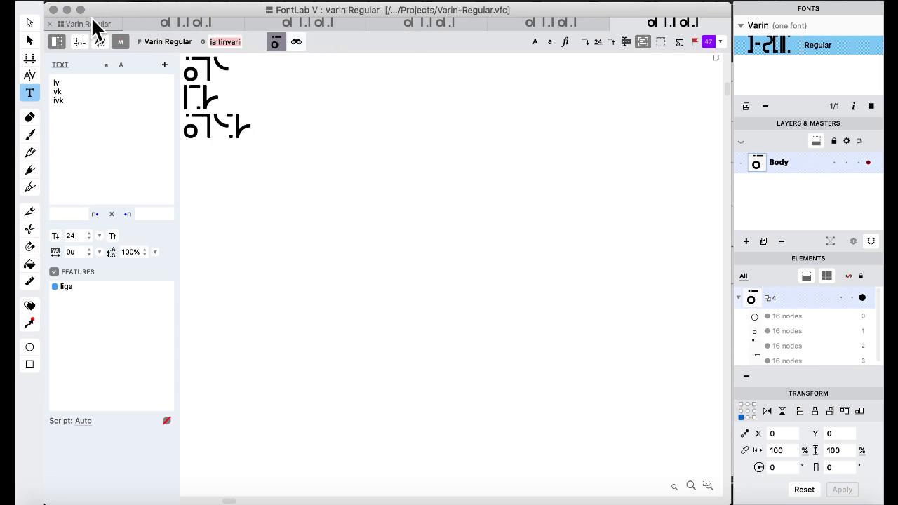
- Go back to the font window and reopen the liga code in the Features & Classes workspace
click(90, 17)
click(510, 2)
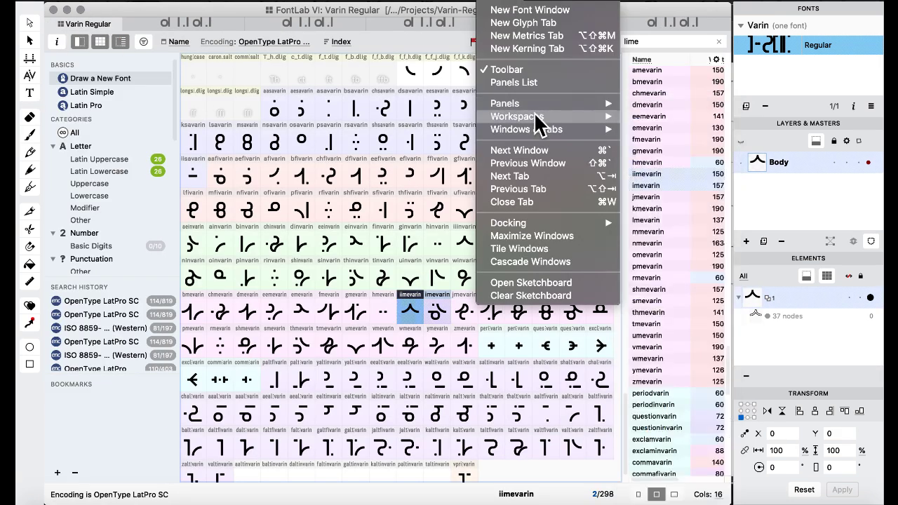
mouse_move(538, 119)
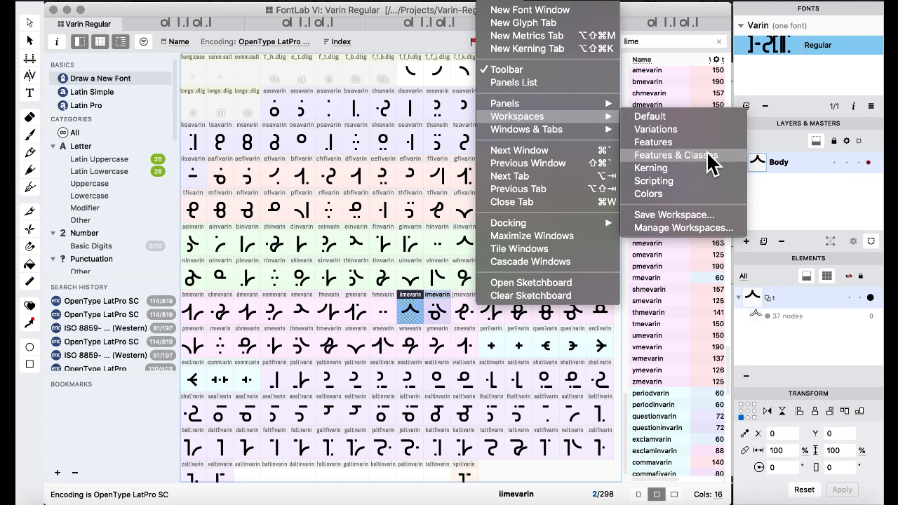
click(709, 157)
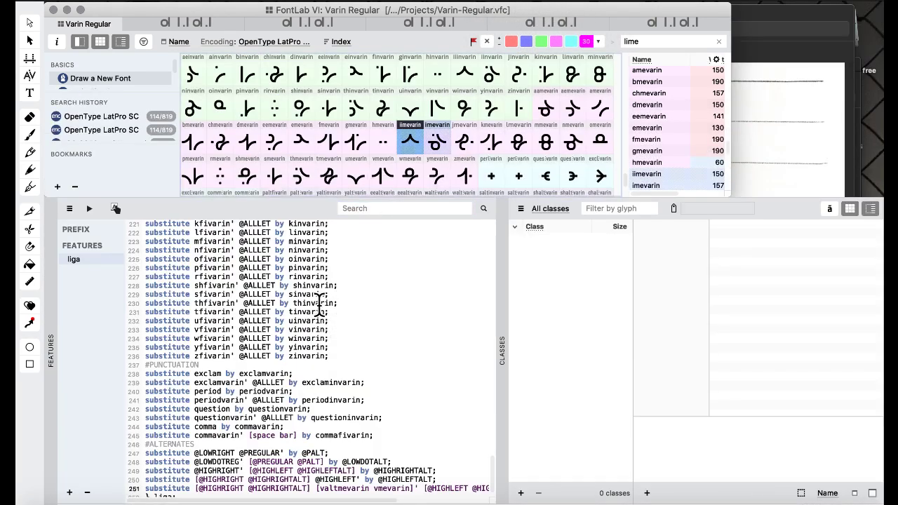
- Examine the full vprimevarin rule on line 251, from its preceding context through the target group to the following context
scroll(320, 307, down, 2)
scroll(320, 306, left, 1)
scroll(319, 307, right, 3)
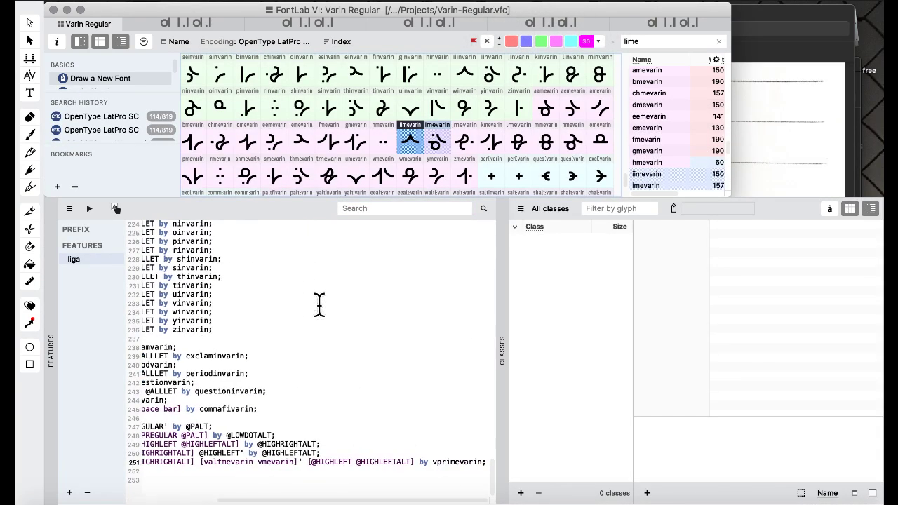
scroll(319, 307, left, 3)
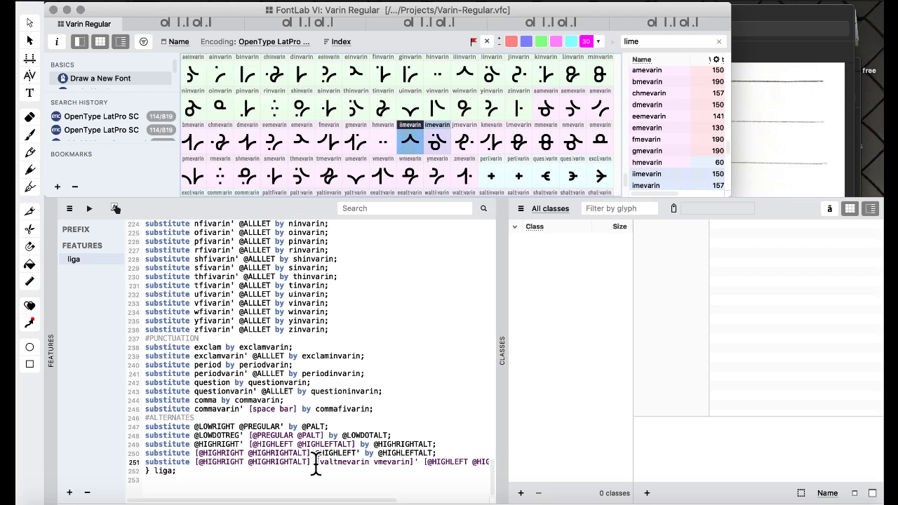
drag(311, 463, 271, 463)
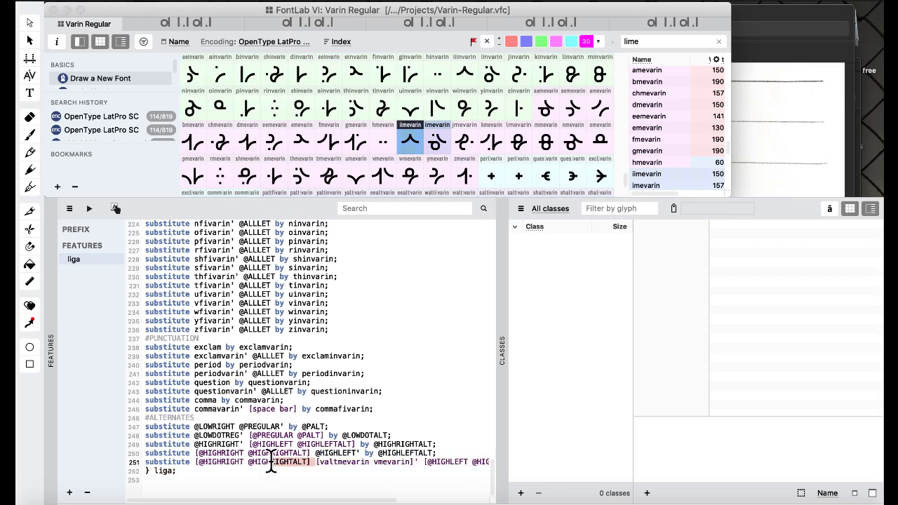
click(271, 463)
double_click(351, 462)
scroll(418, 456, right, 1)
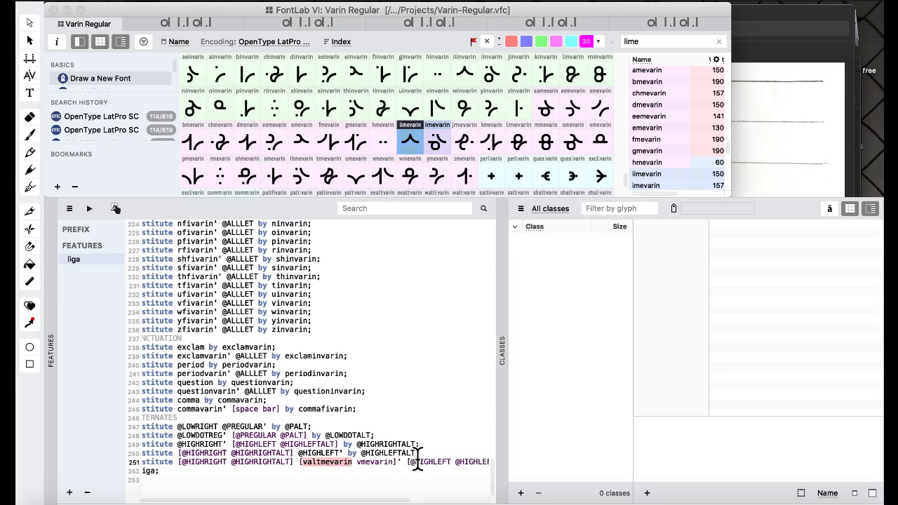
scroll(417, 456, right, 2)
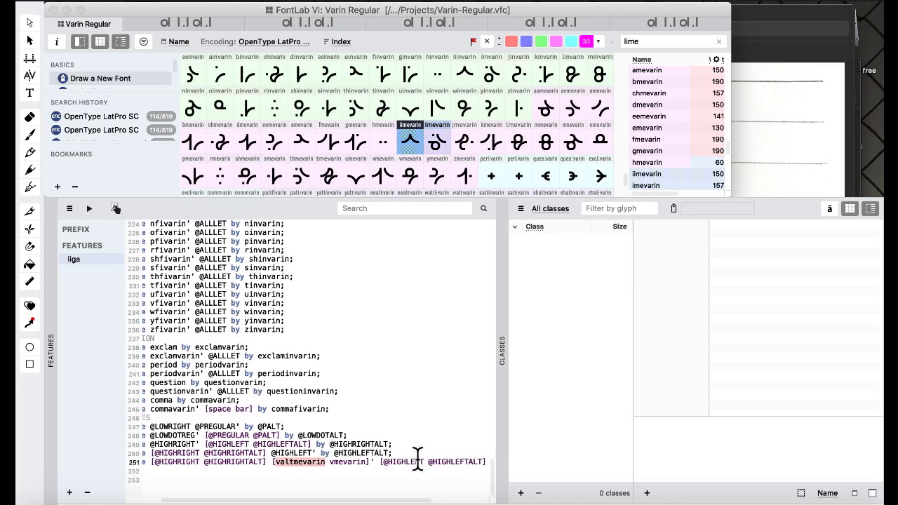
click(348, 463)
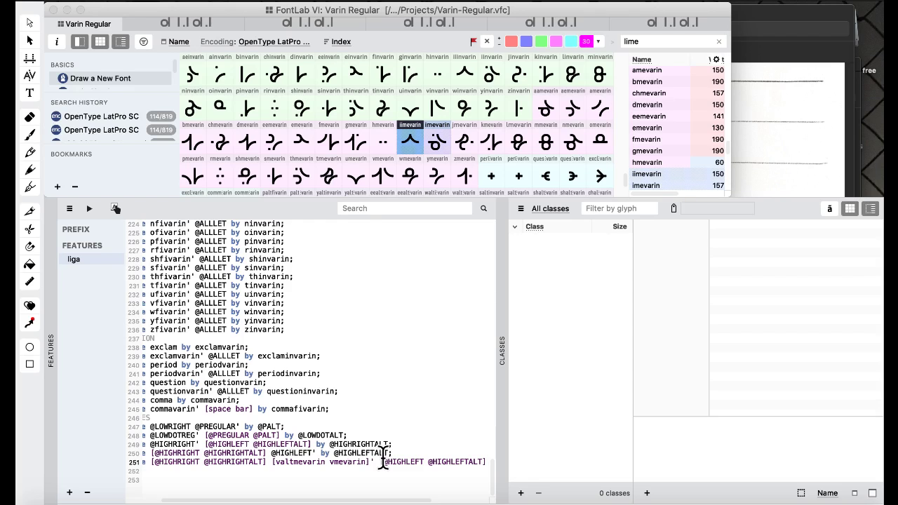
- Reduce the target group in the vprimevarin rule on line 251 to just vmevarin', removing valtmevarin and the square brackets
scroll(383, 463, left, 1)
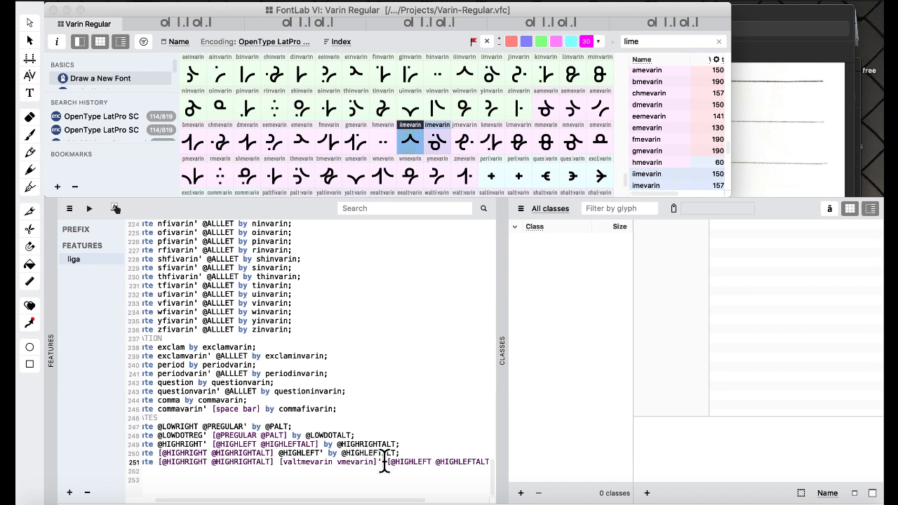
click(378, 463)
key(BackSpace)
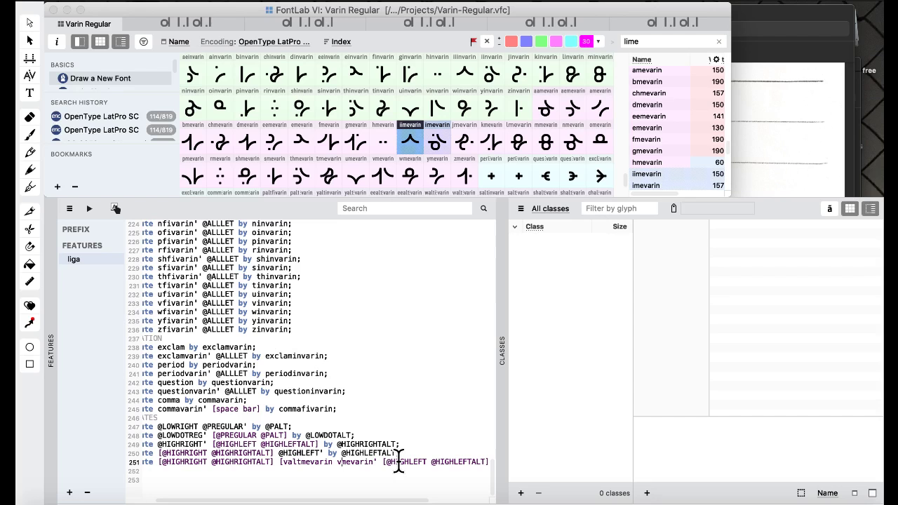
text(by vprime)
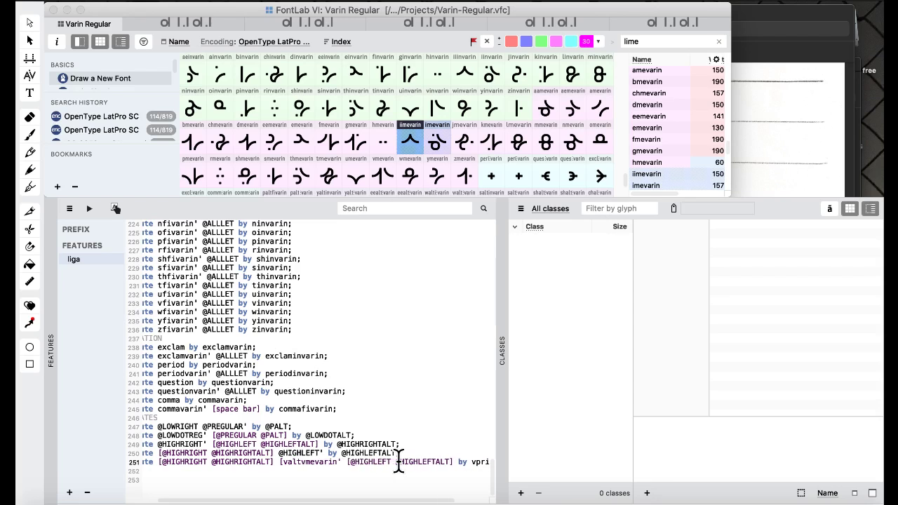
key(BackSpace)
key(BackSpace)
key(BackSpace)
key(End)
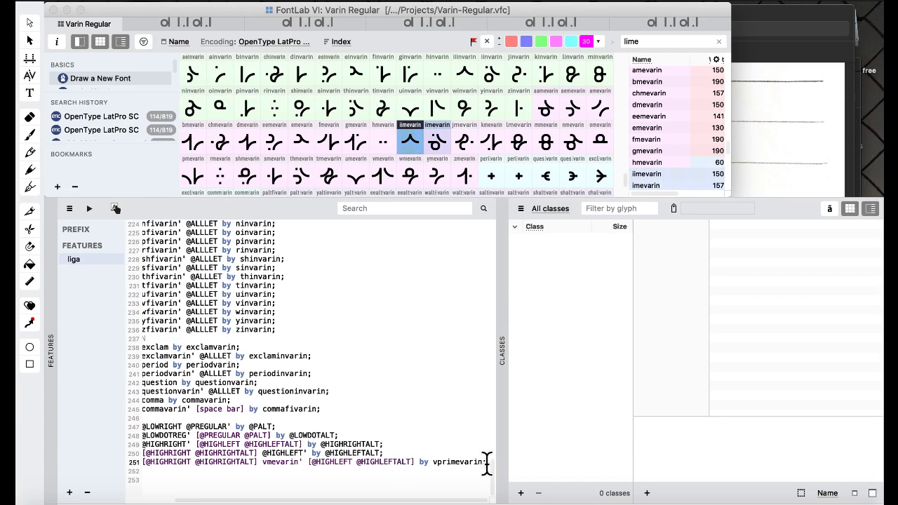
drag(487, 463, 457, 449)
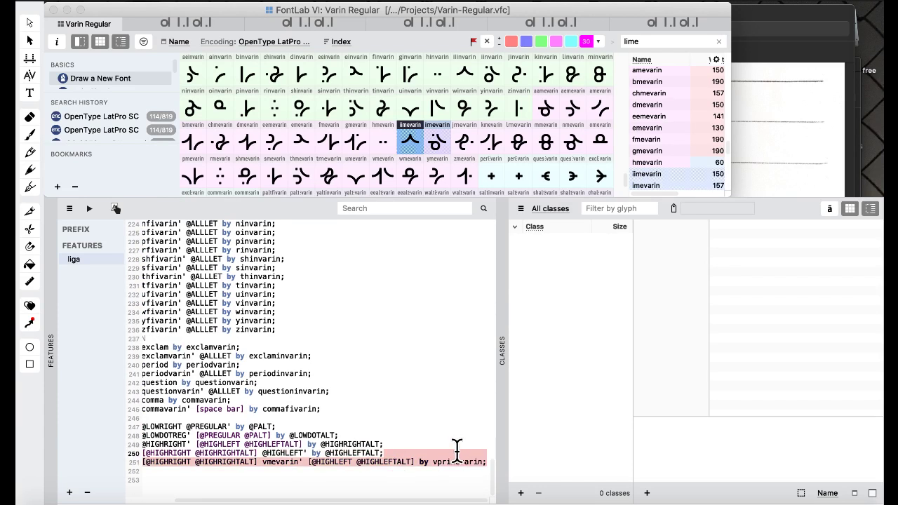
key(BackSpace)
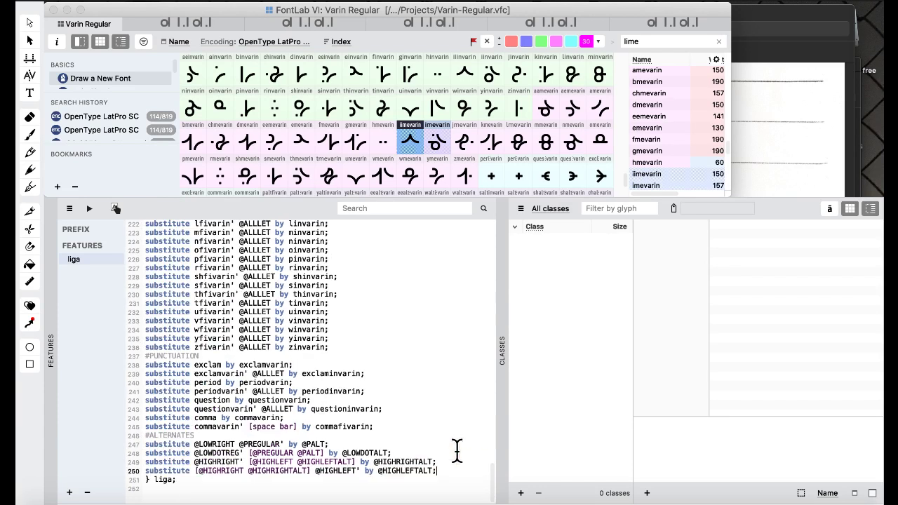
click(406, 450)
text(substitute [@HIGHRIGHT @HIGHRIGHTALT] vmevarin' [@HIGHLEFT @HIGHLEFTALT] by vprimevarin;)
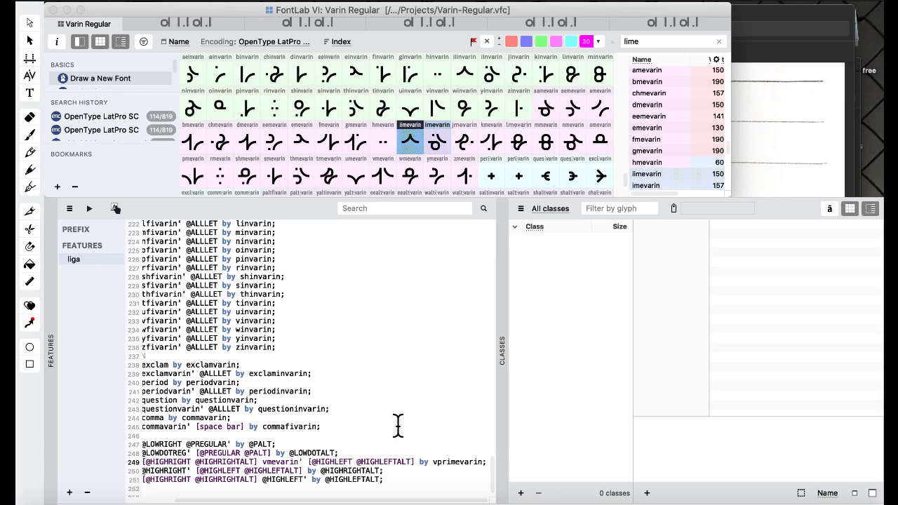
- Review and compile the reordered liga code, and switch to the Default workspace
scroll(398, 424, left, 3)
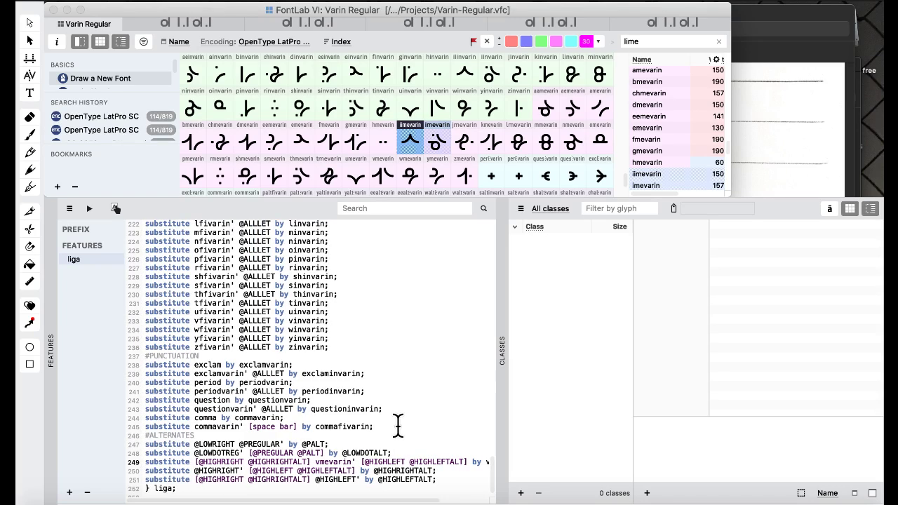
scroll(397, 425, down, 1)
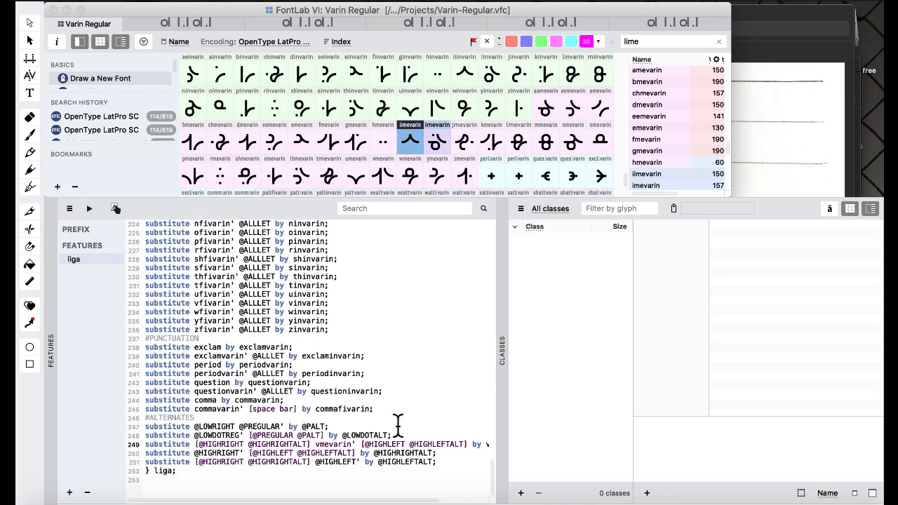
scroll(386, 424, right, 3)
scroll(383, 423, left, 3)
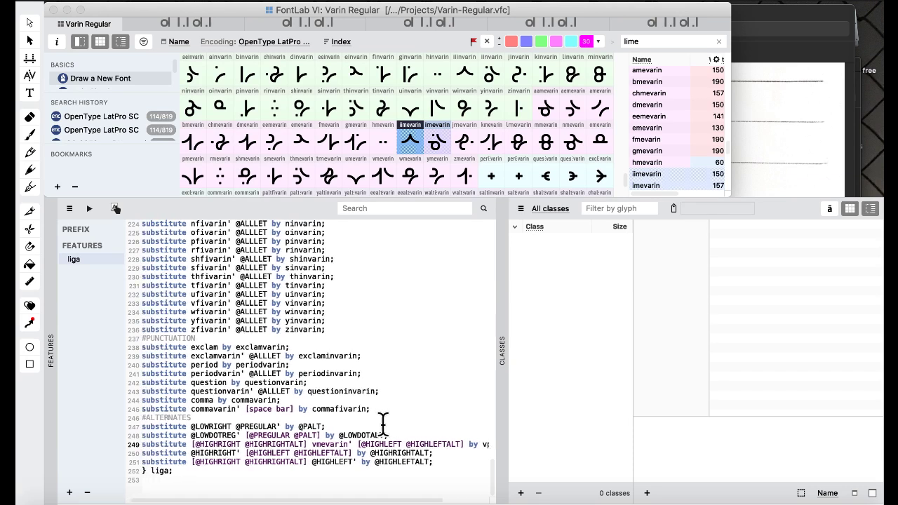
scroll(383, 423, right, 3)
scroll(383, 423, left, 3)
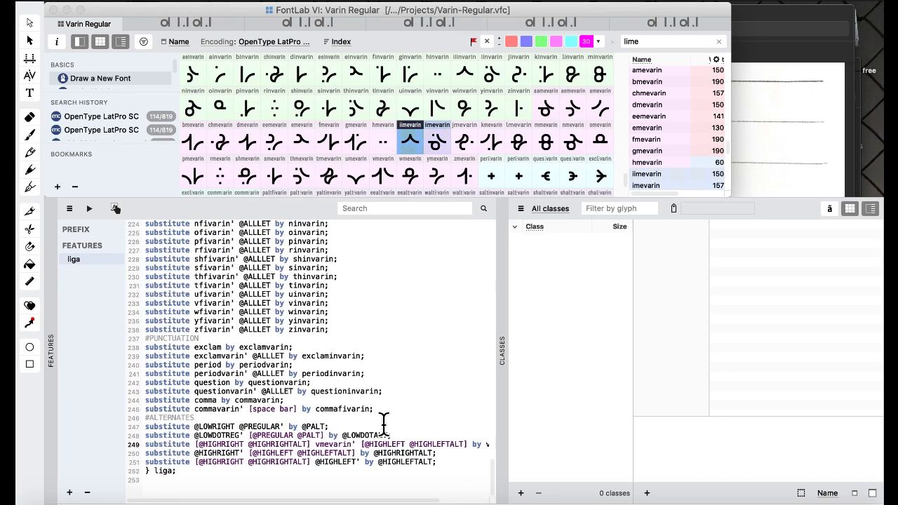
click(87, 207)
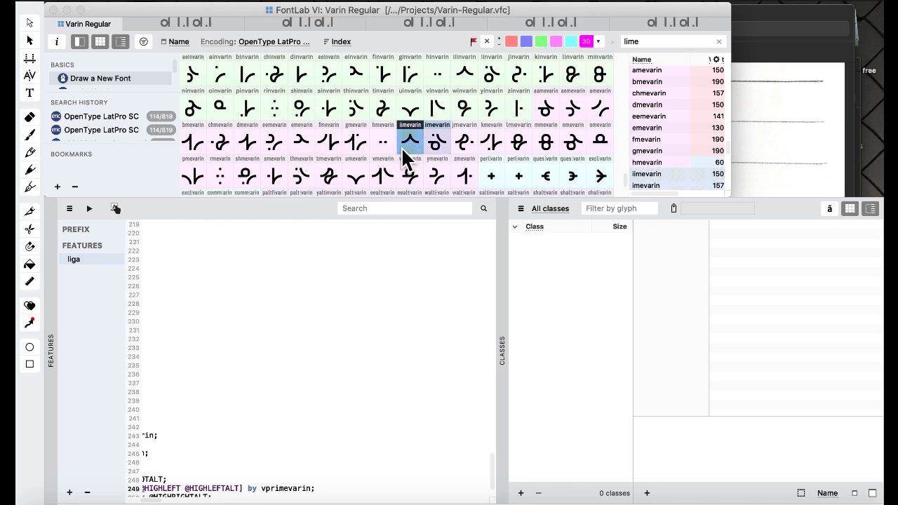
click(482, 3)
mouse_move(537, 116)
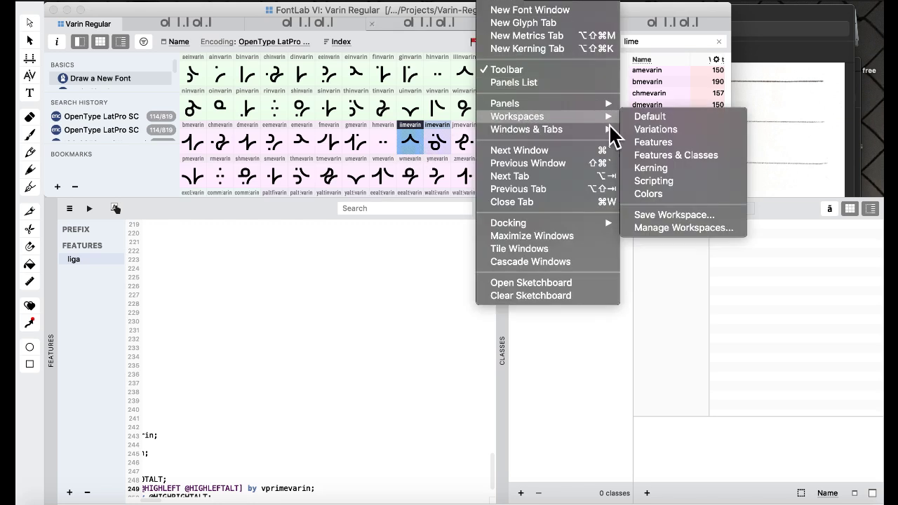
click(676, 118)
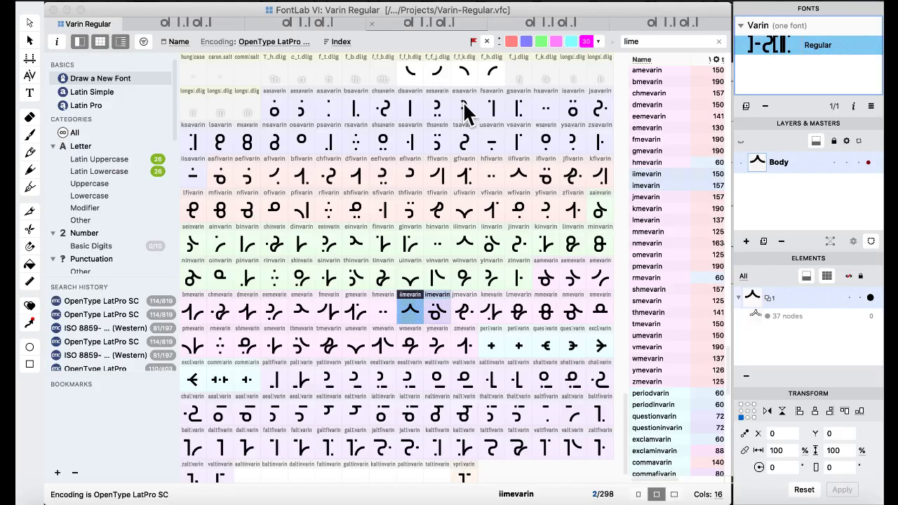
- Open a new text view and replace its text with the lines iv, vk and ivk to test the moved rule
click(29, 92)
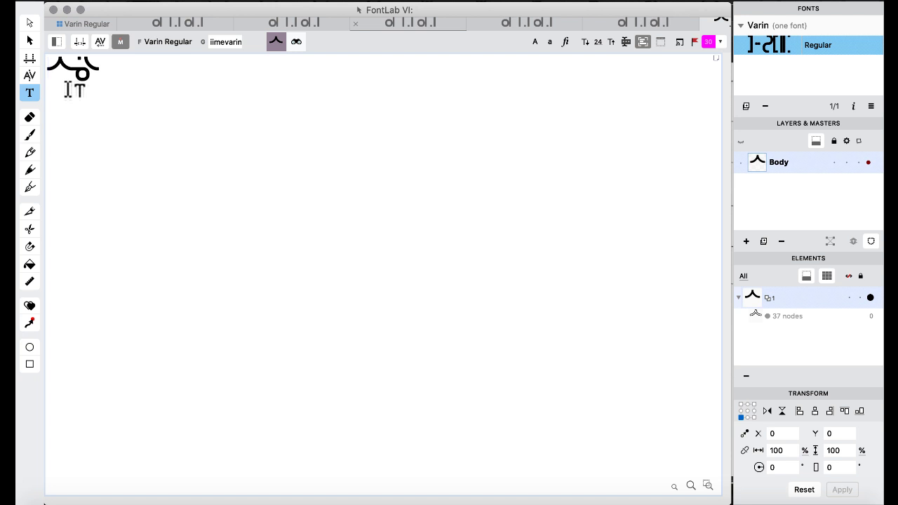
click(56, 43)
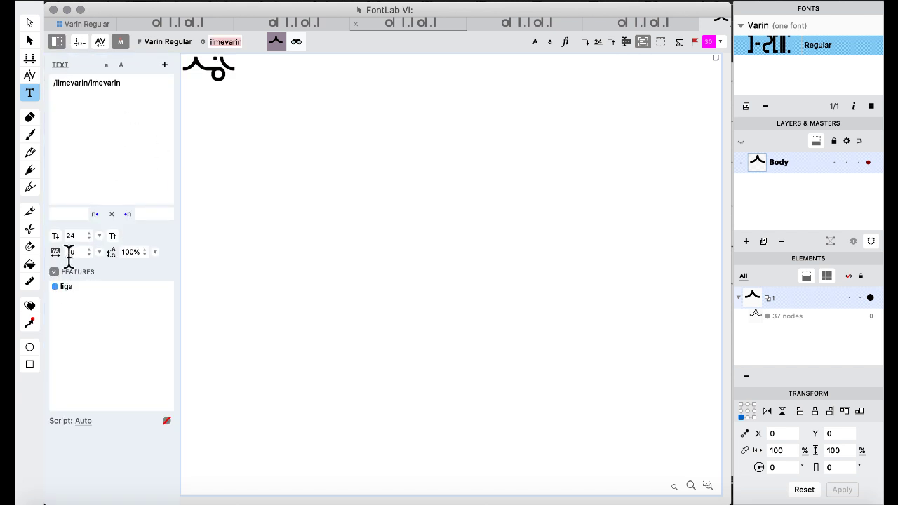
triple_click(156, 103)
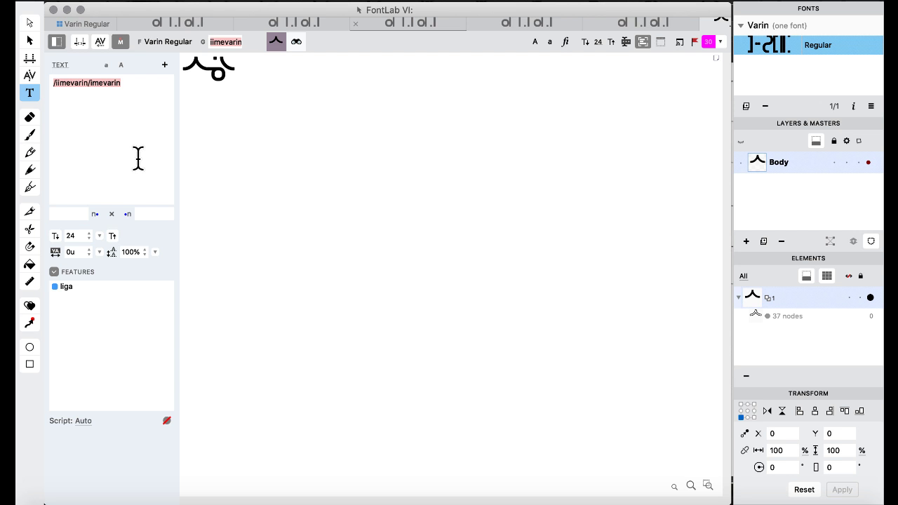
text(iv)
key(Return)
text(vk)
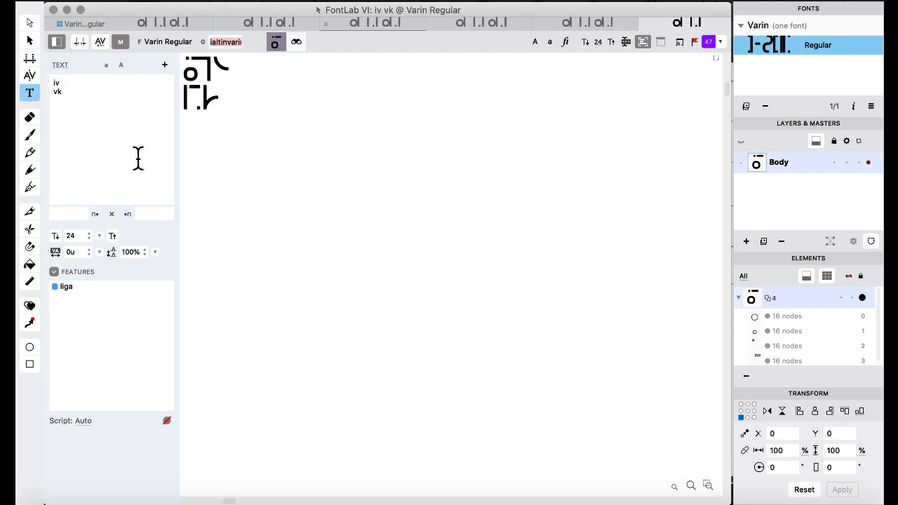
key(Return)
text(ivk)
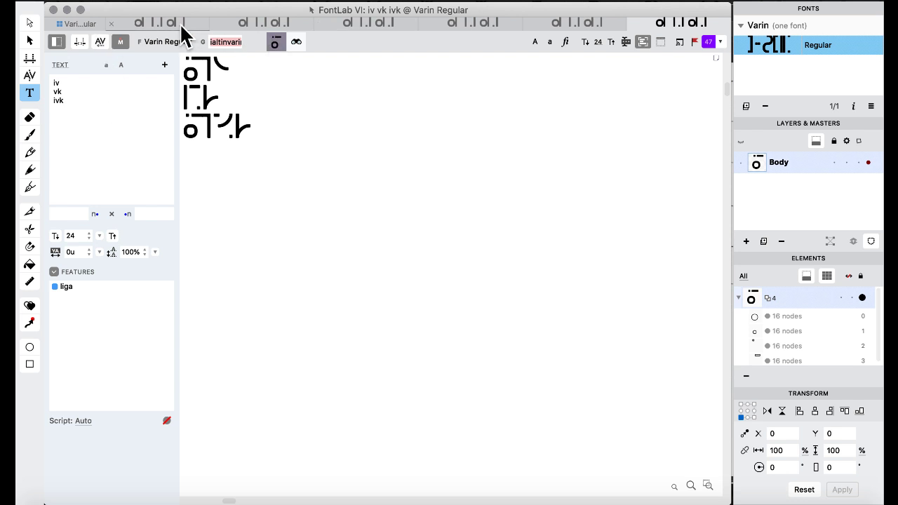
- Close the leftover text views from earlier tests, keeping only the current iv, vk, ivk view
click(111, 24)
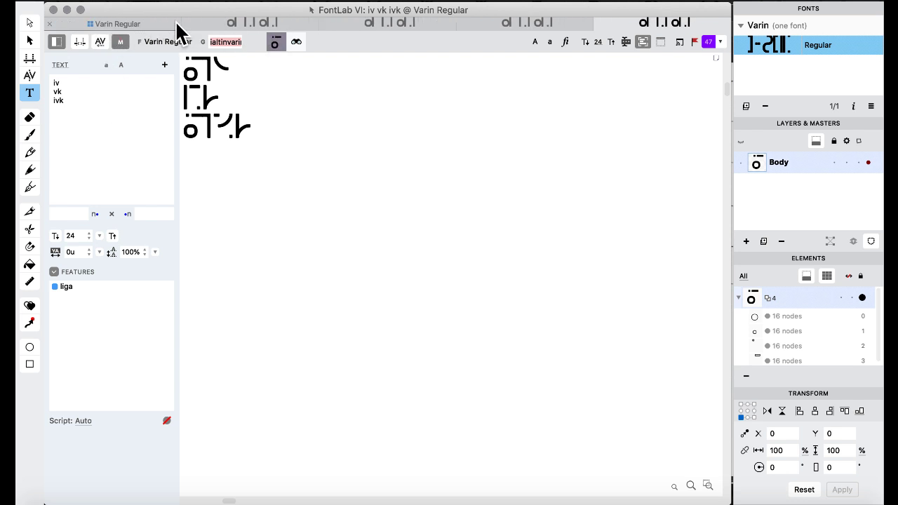
click(175, 24)
click(188, 24)
click(221, 24)
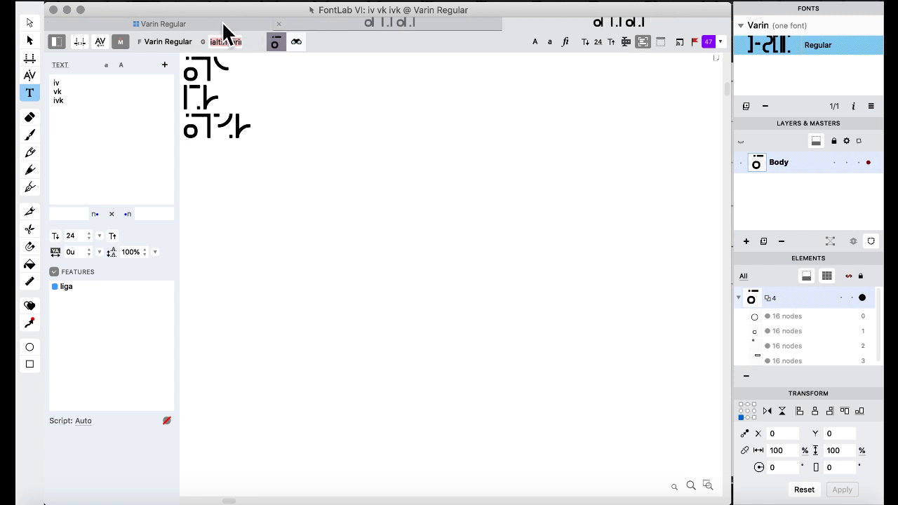
click(279, 24)
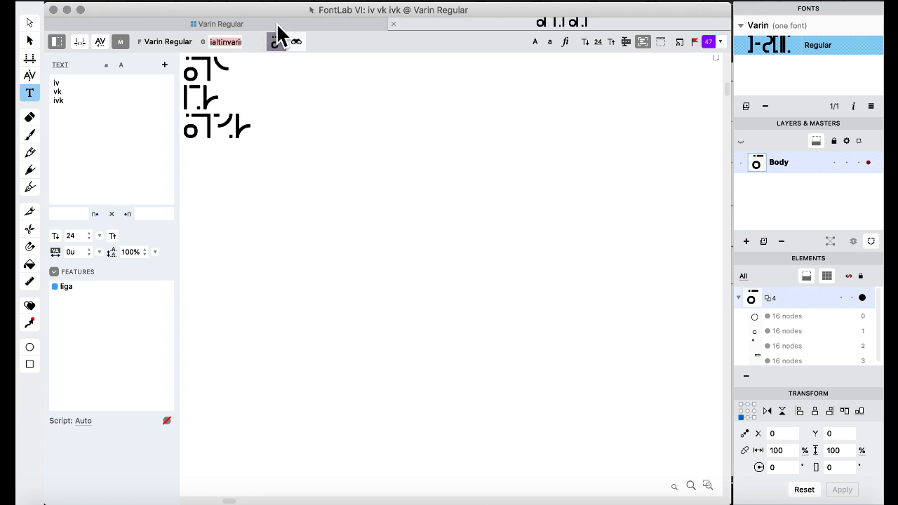
- Return to the Varin Regular font window and switch to the Features & Classes workspace
click(162, 28)
click(502, 3)
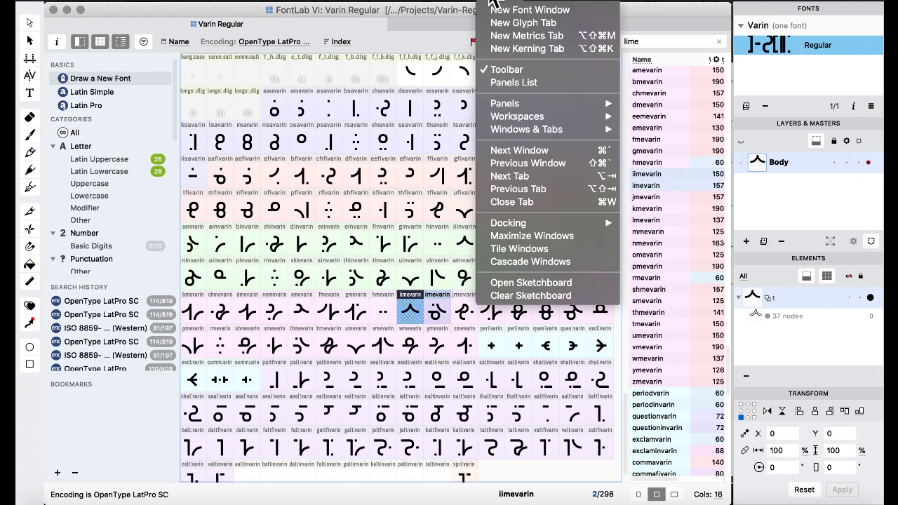
mouse_move(526, 117)
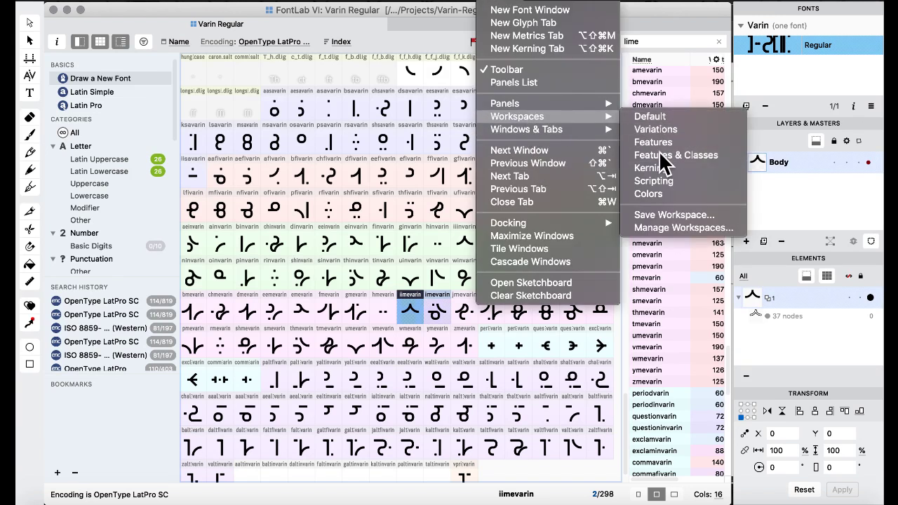
click(660, 154)
- Expand the target of the vprimevarin rule on line 249 to the group [v vfivarin vmevarin]'
scroll(305, 290, down, 3)
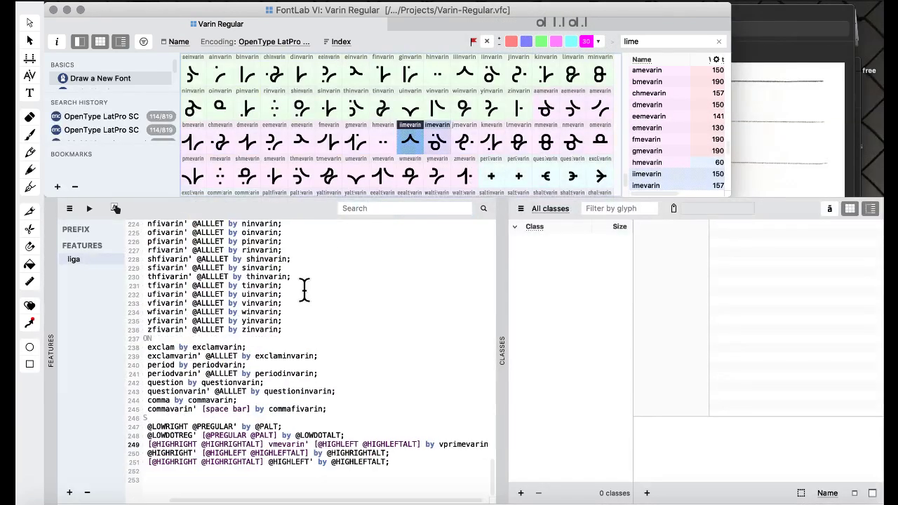
scroll(302, 348, right, 2)
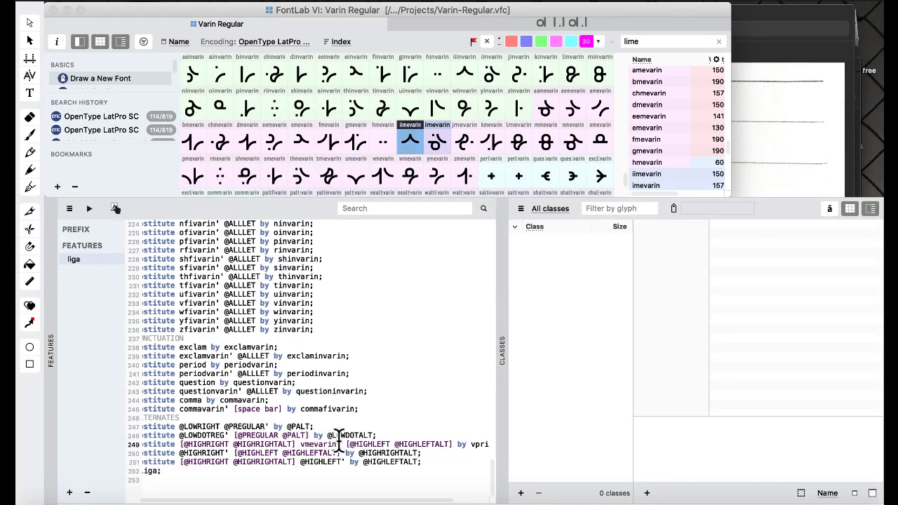
text([)
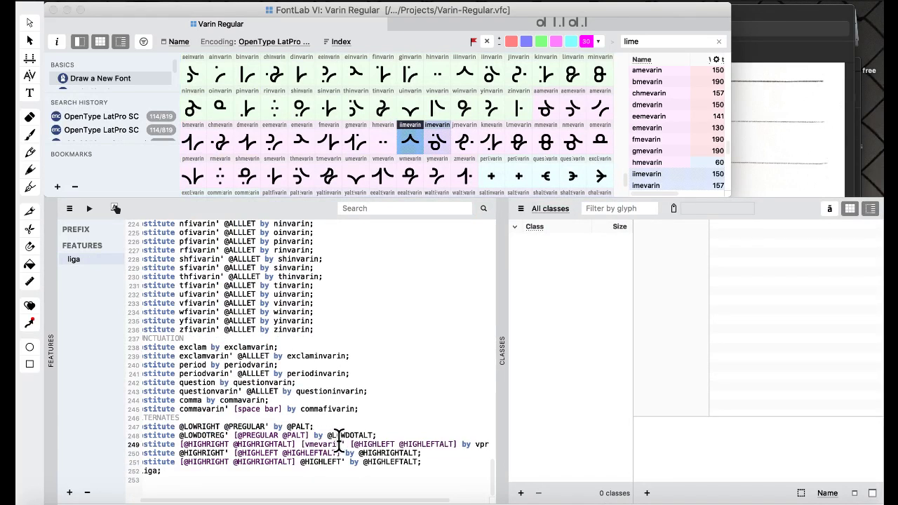
text(v )
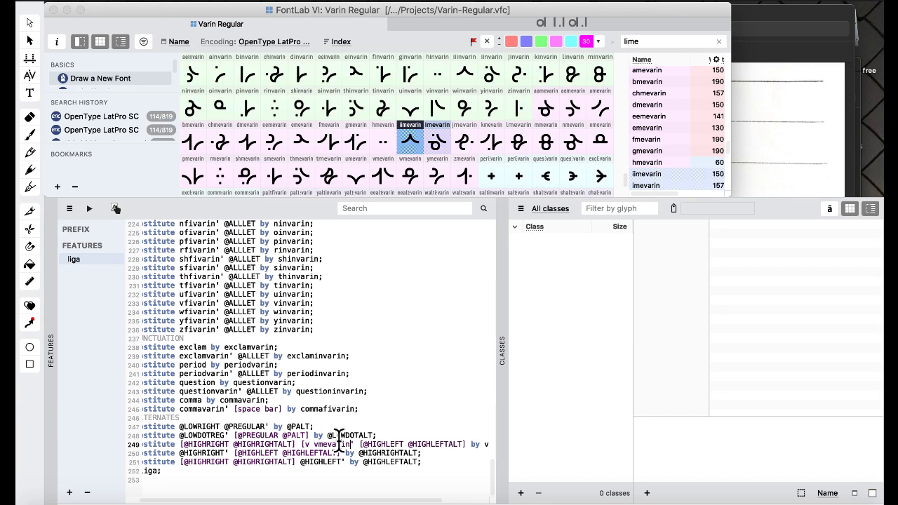
text(])
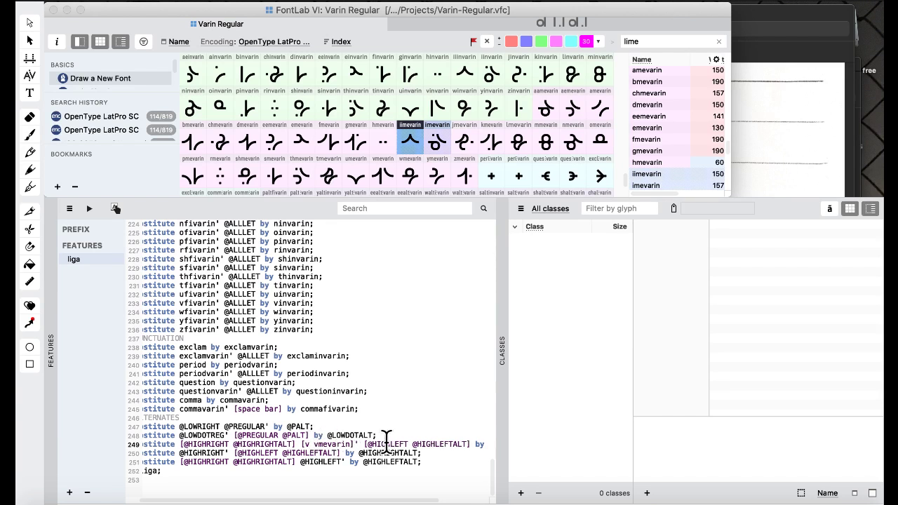
text(vfi )
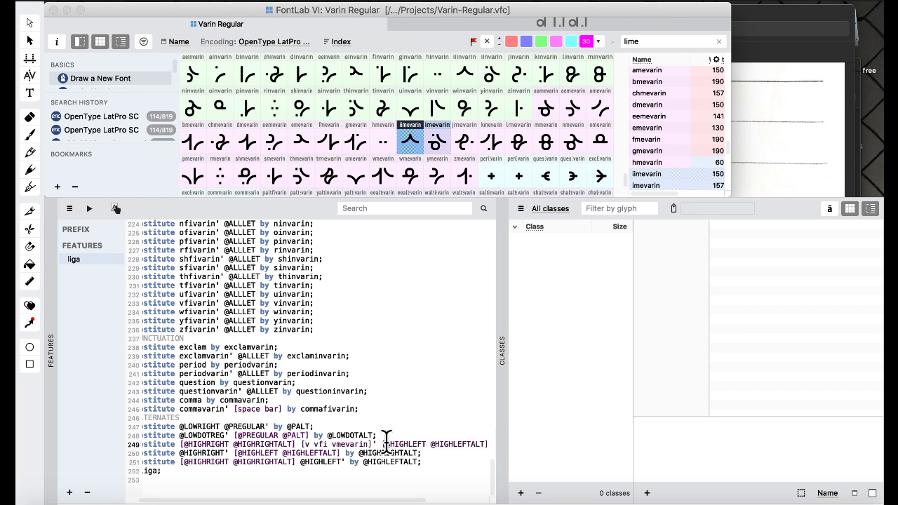
text(varin)
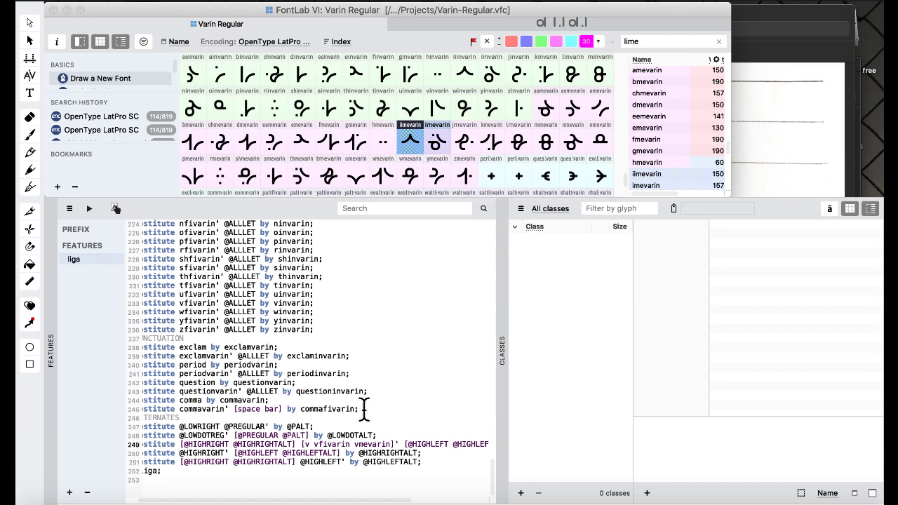
- Compile the liga code with the expanded target group and open a new text view in the Default workspace
click(89, 207)
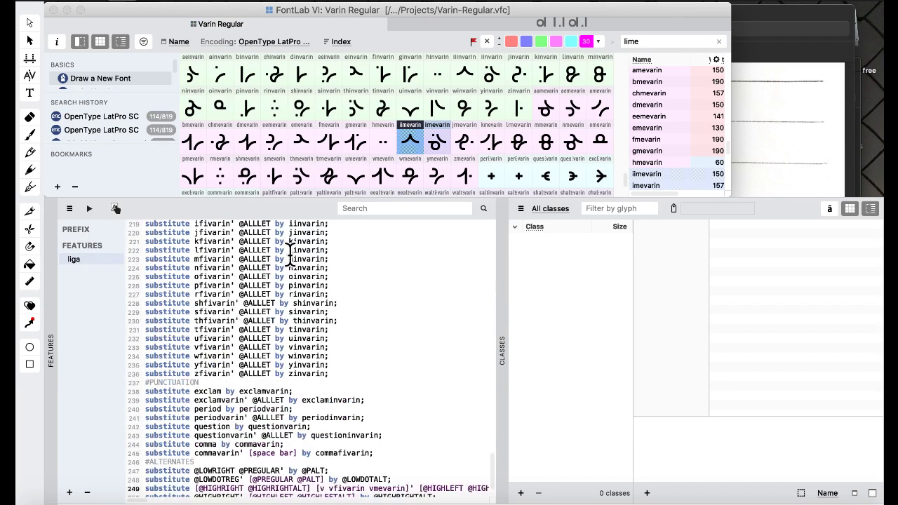
click(488, 2)
mouse_move(537, 118)
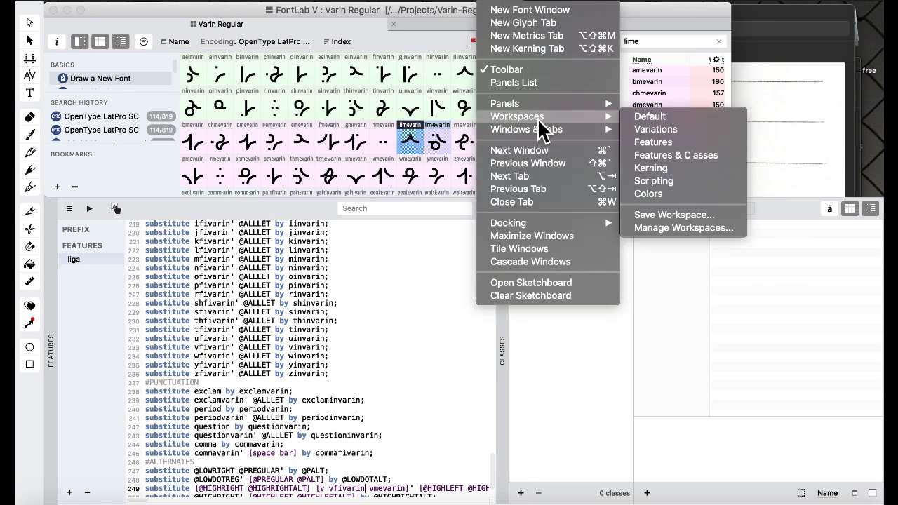
click(642, 116)
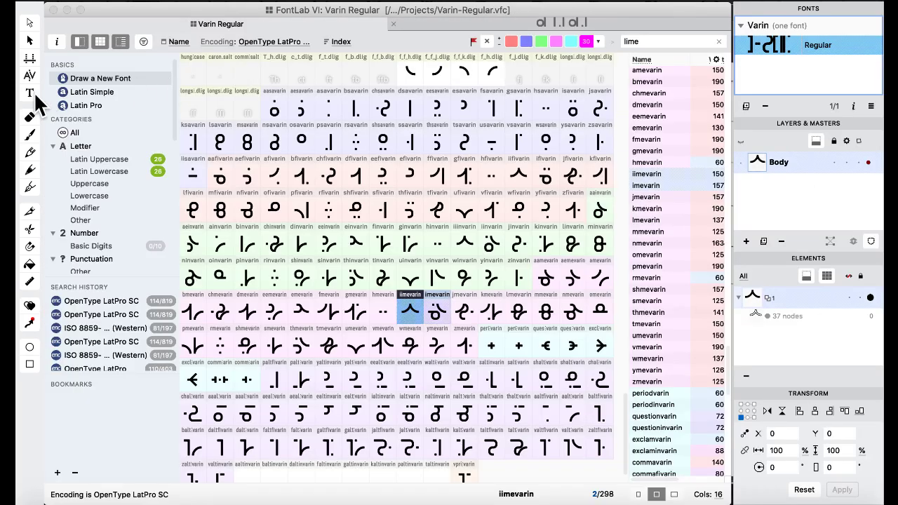
click(31, 94)
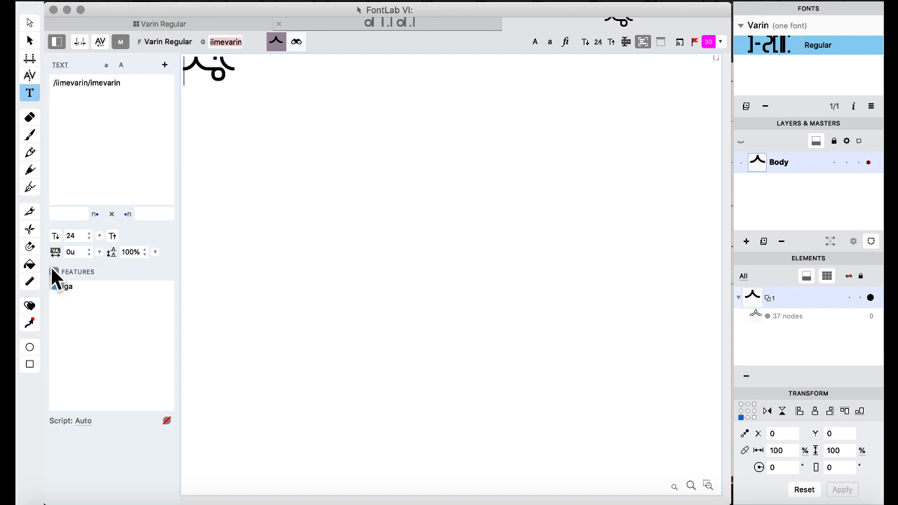
- Replace the sample text in the new text view with the test lines iv, vk and ivk
click(138, 106)
key(super+a)
text(iv)
key(Return)
text(v)
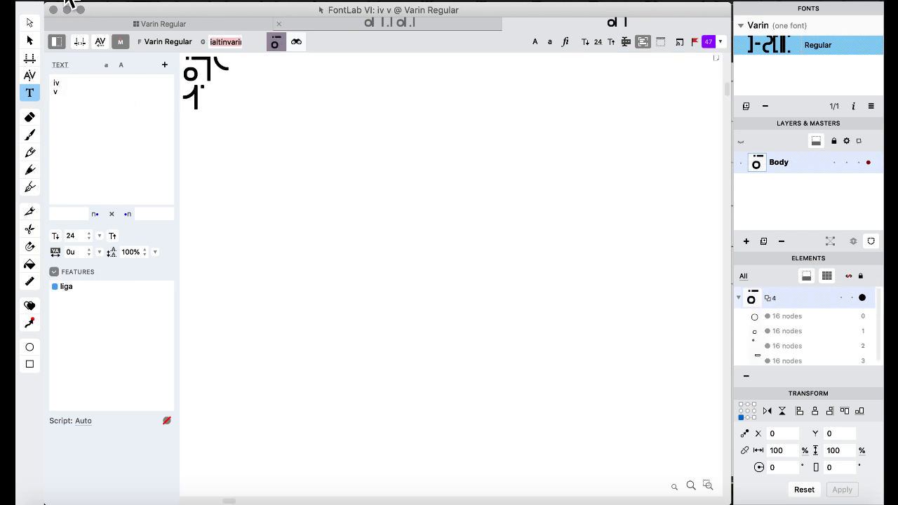
text(k ivk)
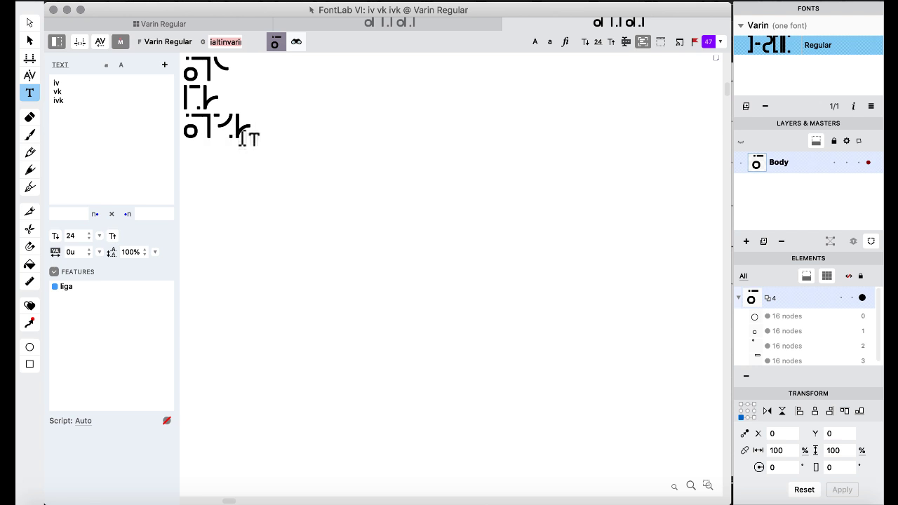
- Close one leftover test view and switch the Varin Regular font window to the Features & Classes workspace
click(163, 23)
drag(165, 22, 288, 32)
click(509, 5)
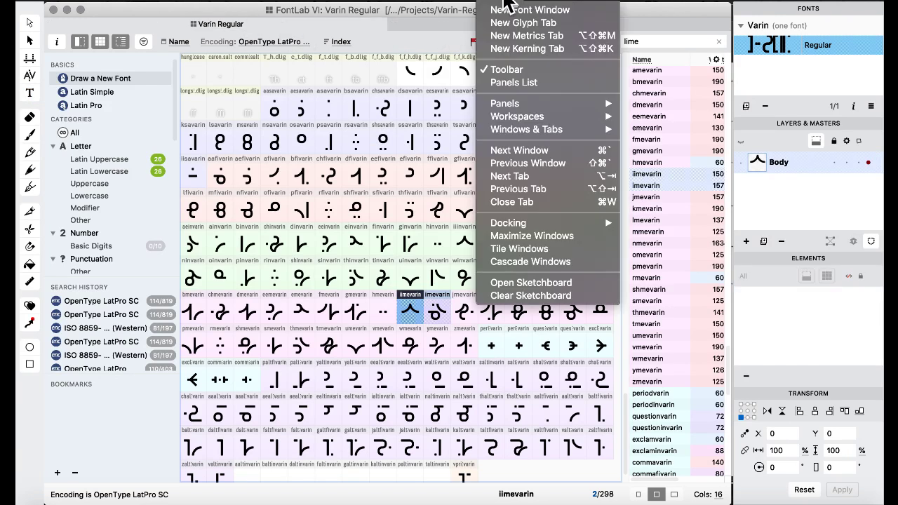
mouse_move(536, 116)
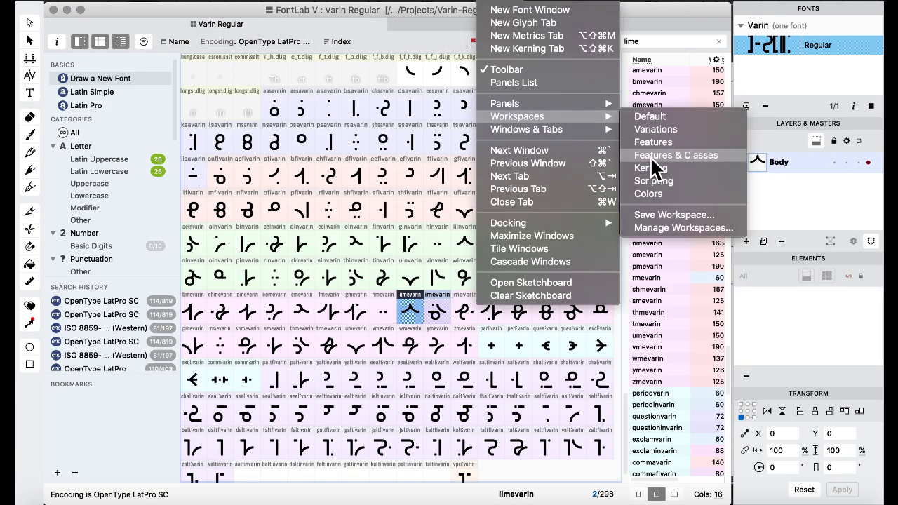
click(653, 155)
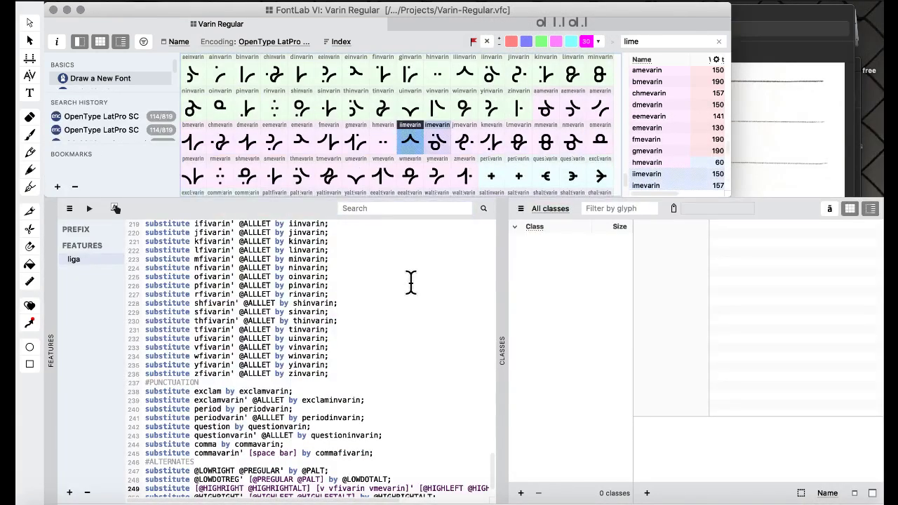
scroll(352, 273, down, 2)
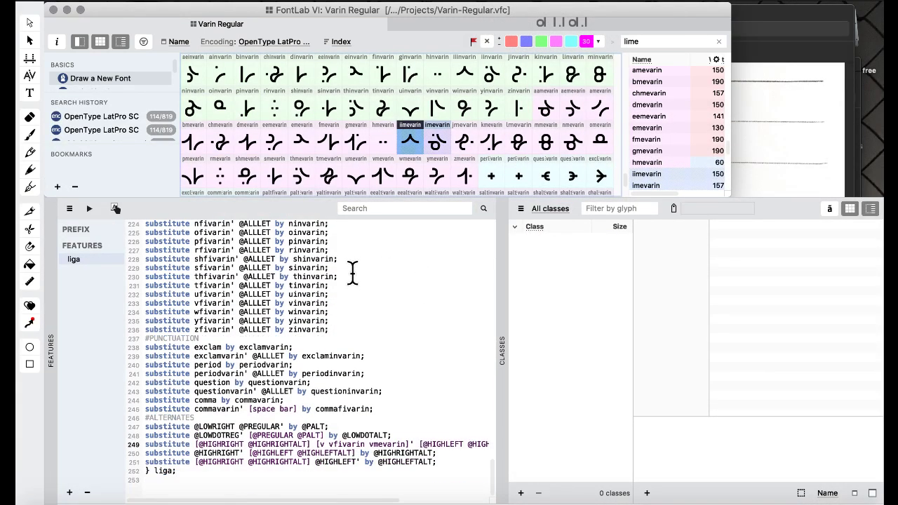
scroll(352, 273, right, 5)
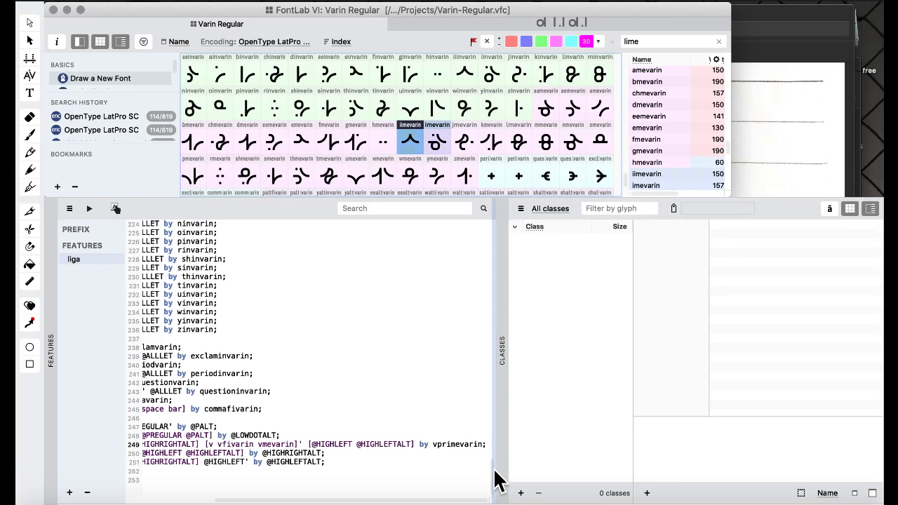
drag(487, 444, 450, 475)
scroll(388, 446, down, 1)
scroll(389, 446, left, 2)
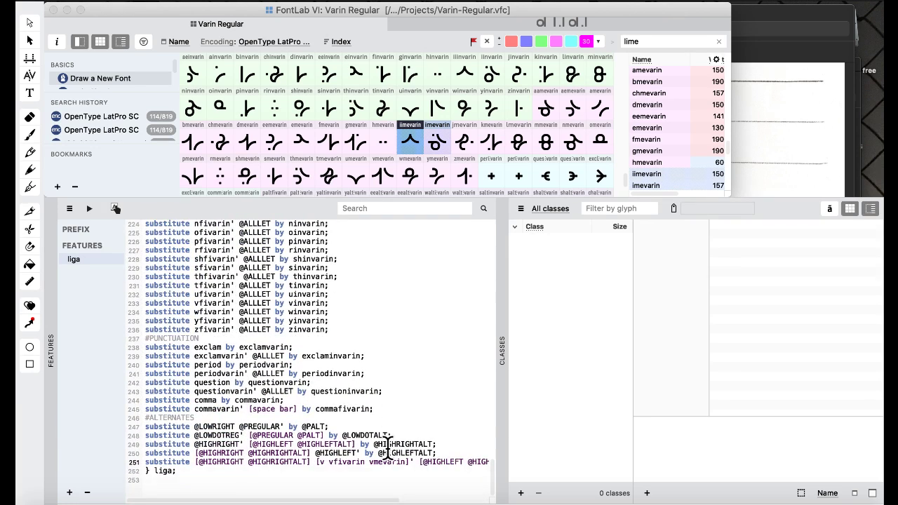
- Change v to valtmevarin in the vprimevarin rule's target group so it reads [valtmevarin vfivarin vmevarin]'
click(324, 463)
text(altmevarin)
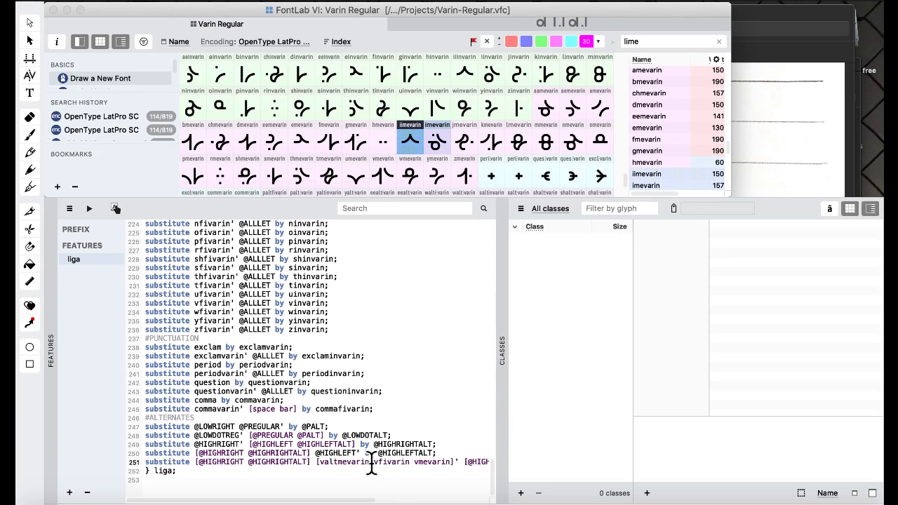
scroll(372, 464, right, 5)
scroll(371, 465, left, 5)
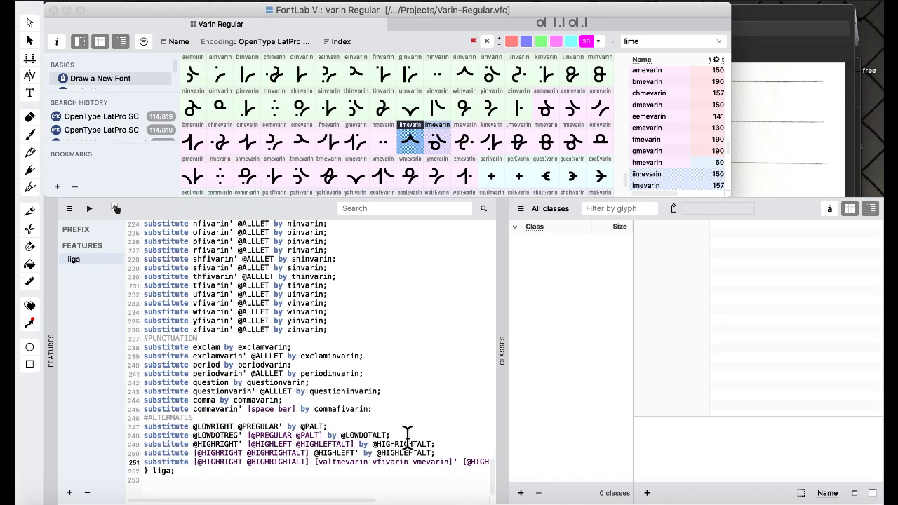
- Compile the liga code and open a new text view with features enabled in the Default workspace
click(87, 209)
click(497, 3)
mouse_move(525, 119)
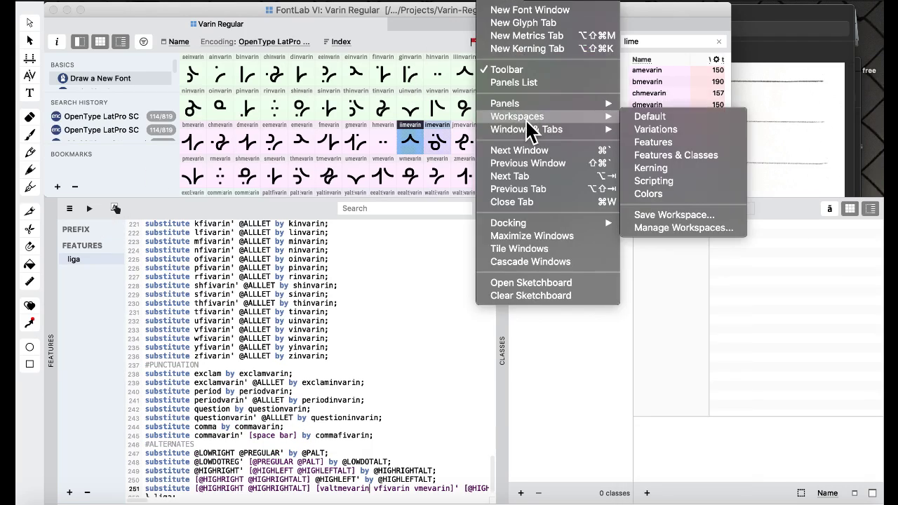
click(659, 117)
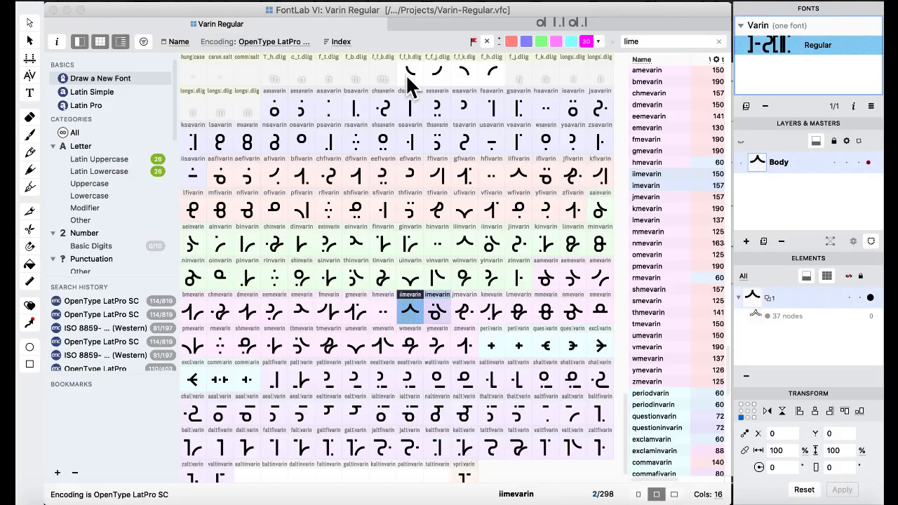
click(30, 92)
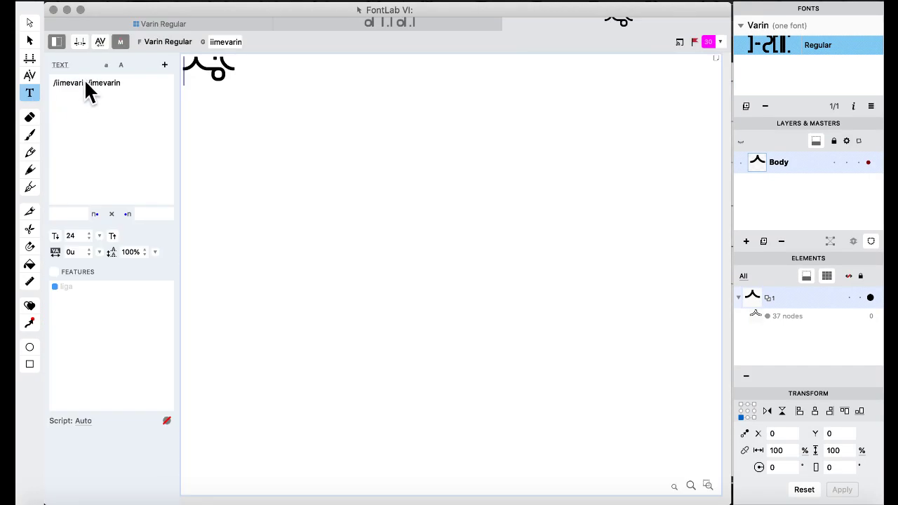
click(52, 271)
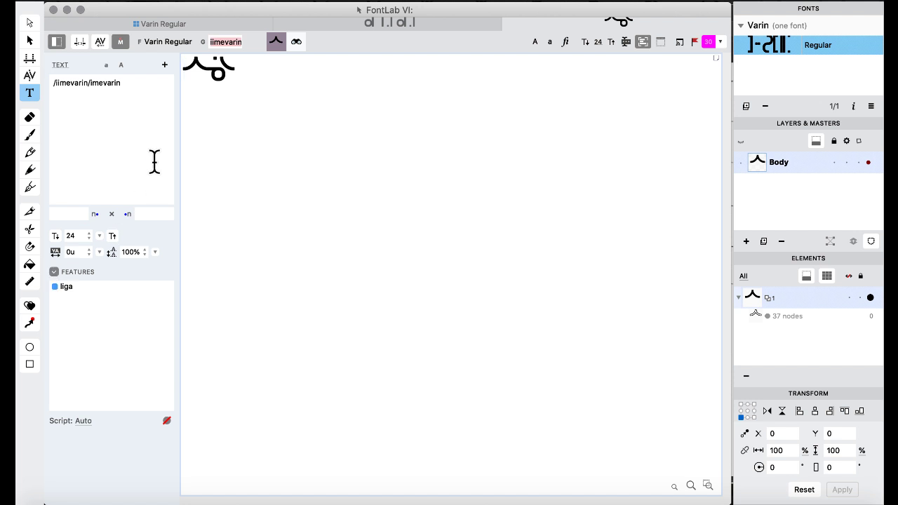
- Enter iv, vk and ivk on separate lines in the text view to test the reordered valtmevarin rule
click(157, 141)
key(super+a)
text(iv)
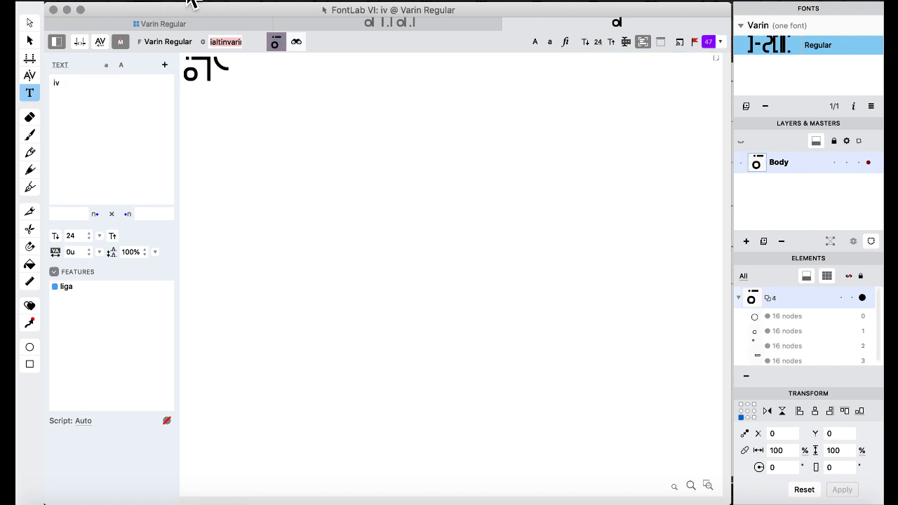
key(Return)
text(vk)
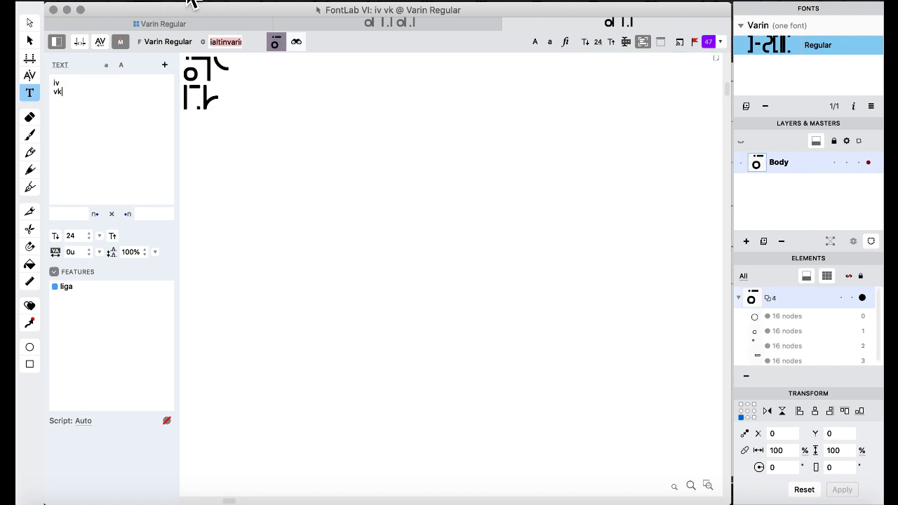
key(Return)
text(iv)
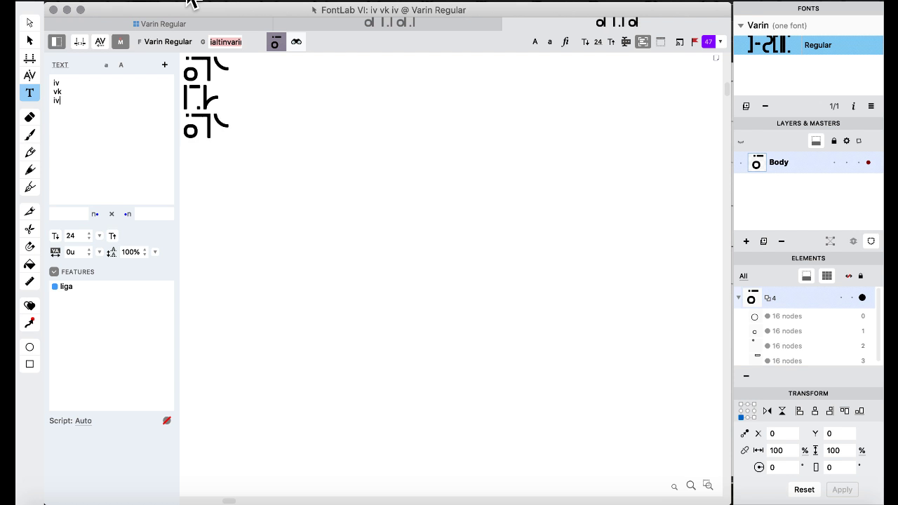
text(k)
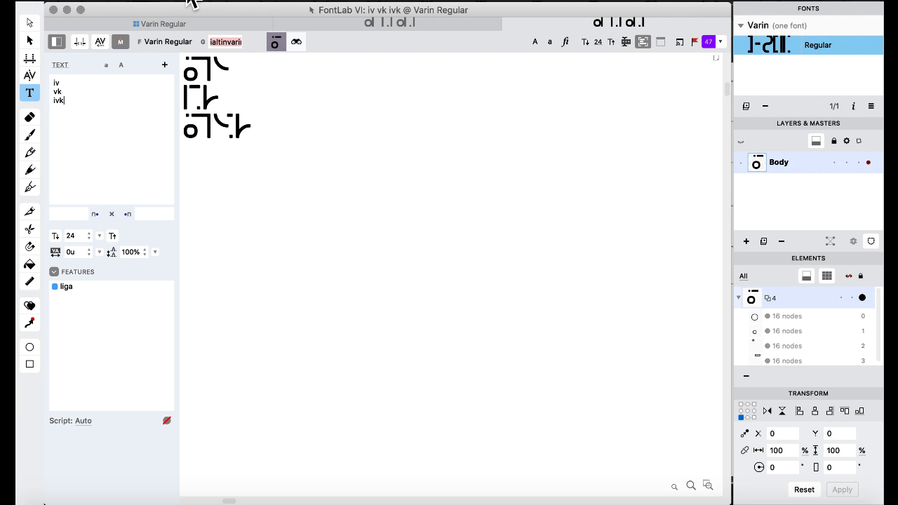
- Return to the Varin Regular font window and switch to the Features & Classes workspace
click(155, 22)
click(499, 1)
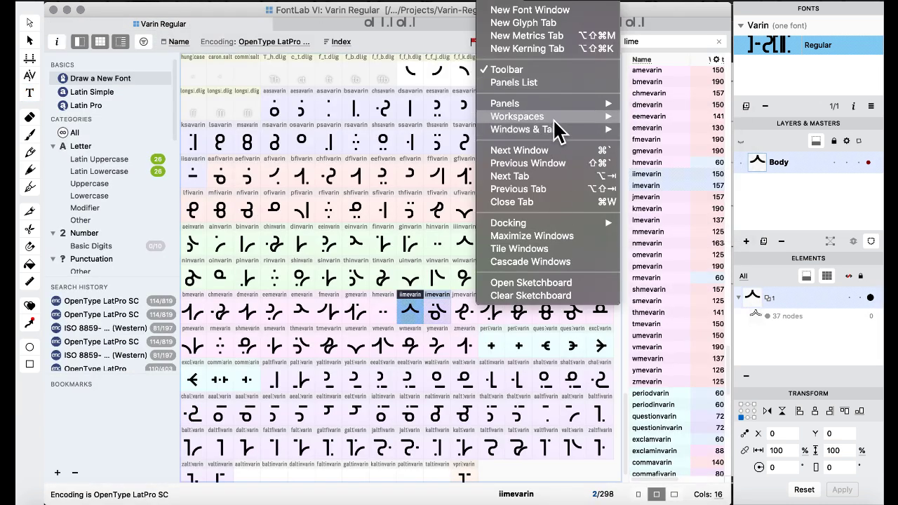
mouse_move(554, 117)
click(681, 165)
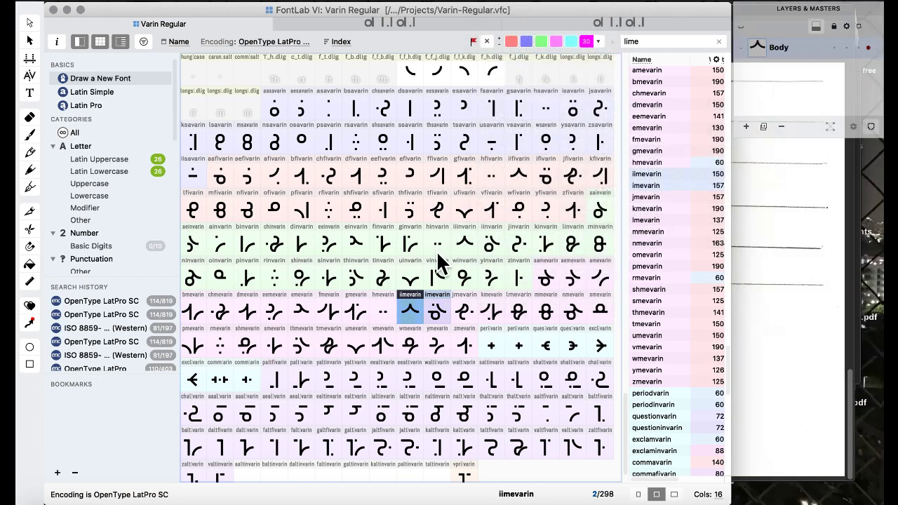
scroll(357, 327, down, 2)
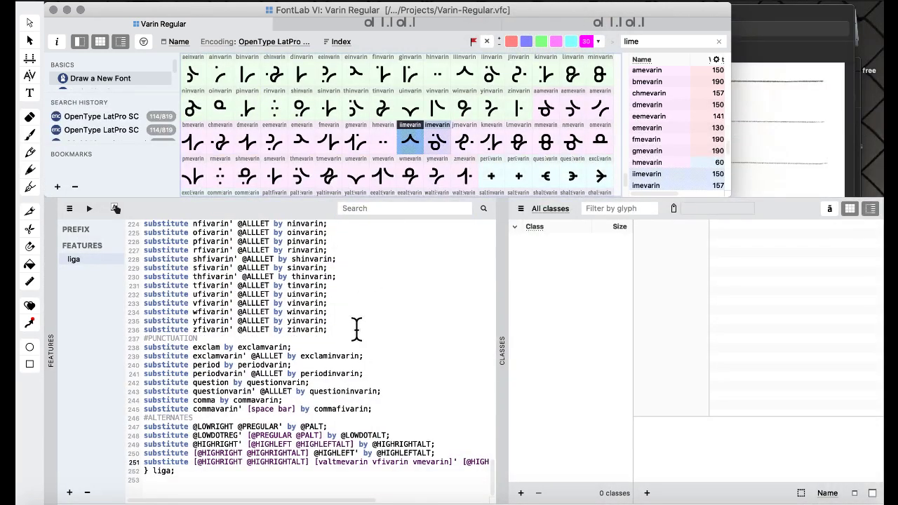
scroll(356, 327, right, 5)
scroll(356, 327, left, 5)
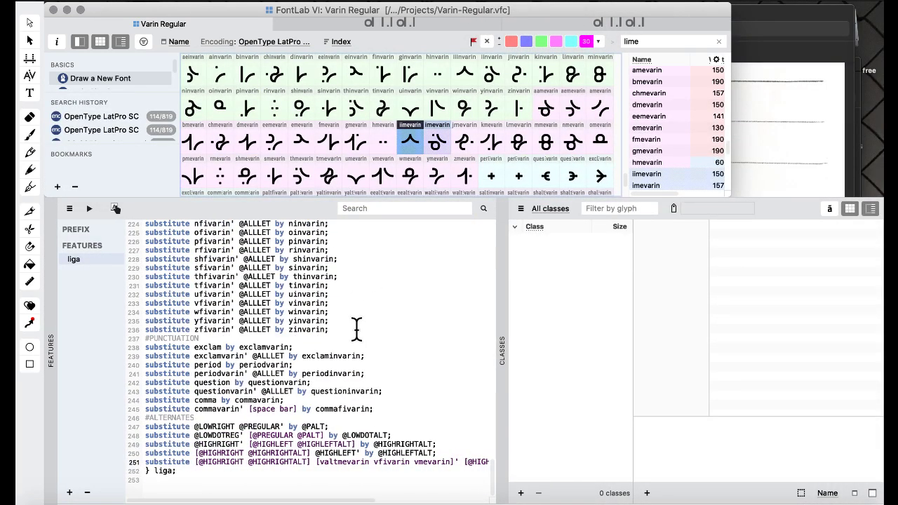
scroll(356, 327, right, 5)
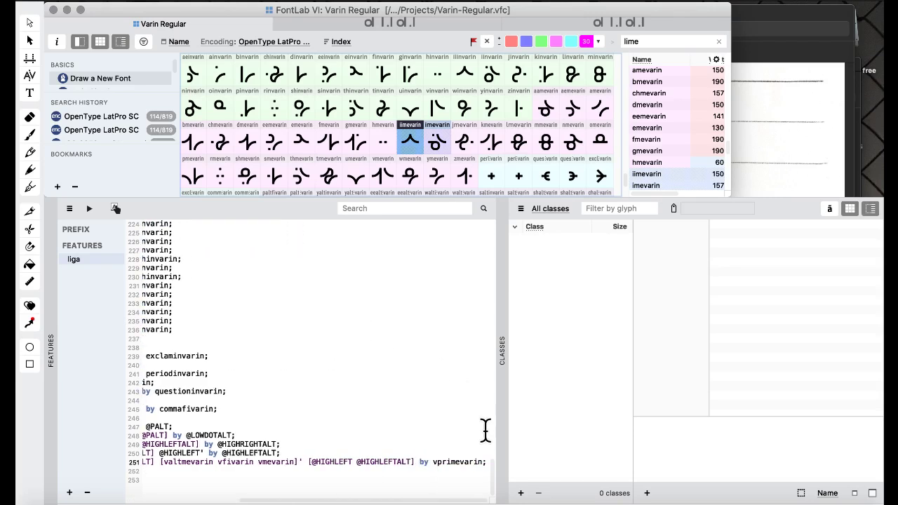
mouse_move(487, 457)
mouse_down()
mouse_move(471, 445)
mouse_move(473, 453)
mouse_up()
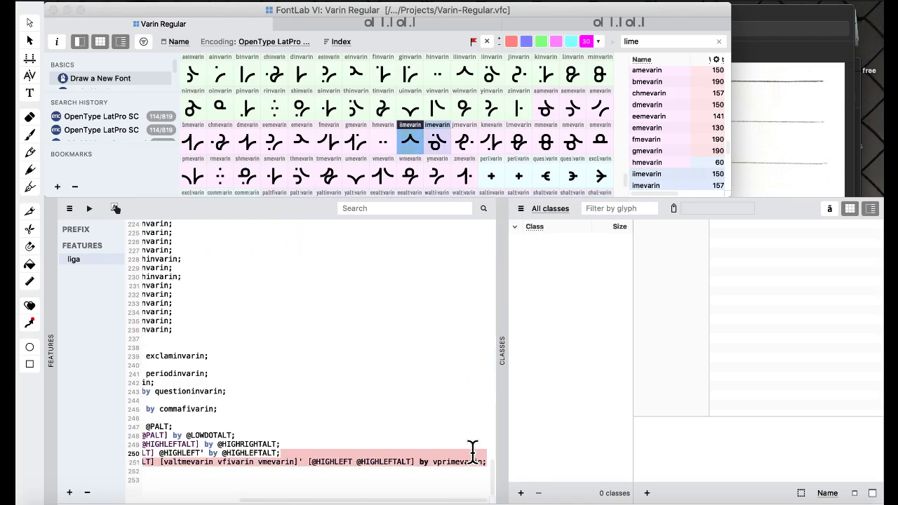
key(BackSpace)
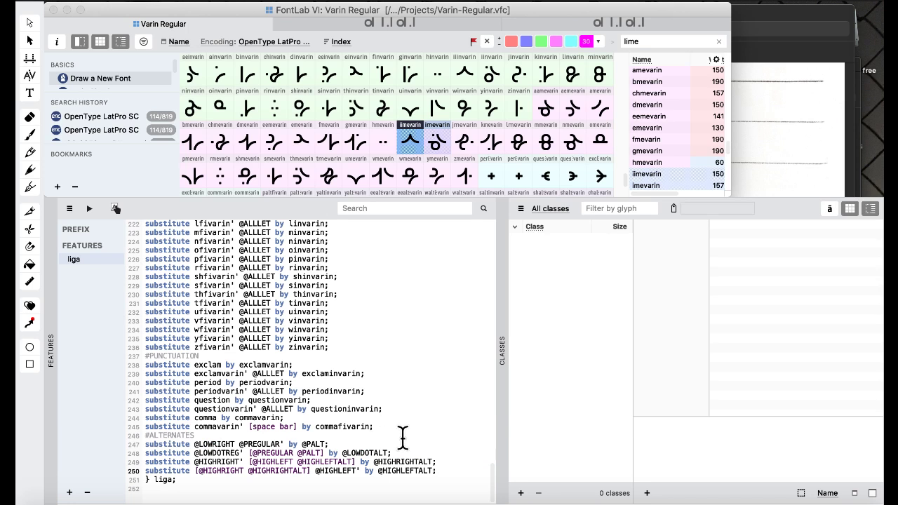
click(430, 444)
click(400, 453)
text(substitute [@HIGHRIGHT @HIGHRIGHTALT] [valtmevarin vfivarin vmevarin]' [@HIGHLEFT @HIGHLEFTALT] by vprimevarin;)
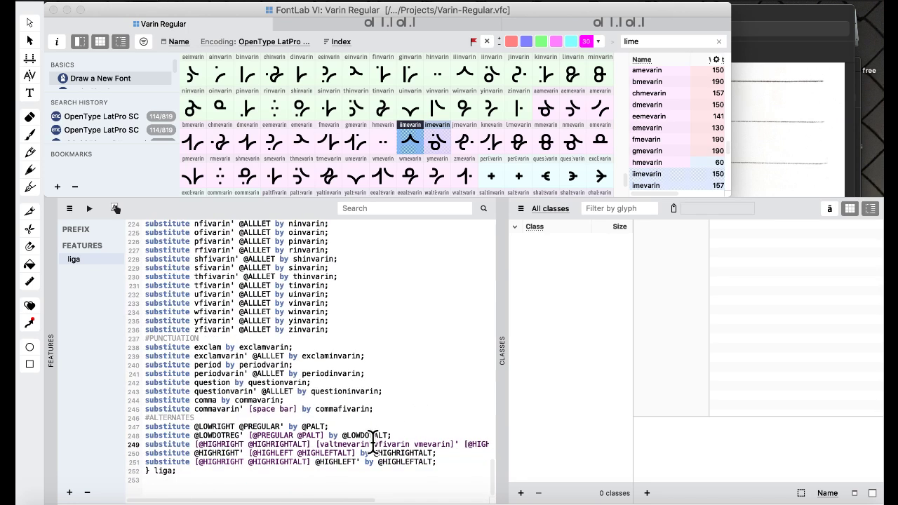
- Reduce the vprimevarin rule's target to the single glyph vfivarin', removing valtmevarin, vmevarin and the group brackets
double_click(346, 444)
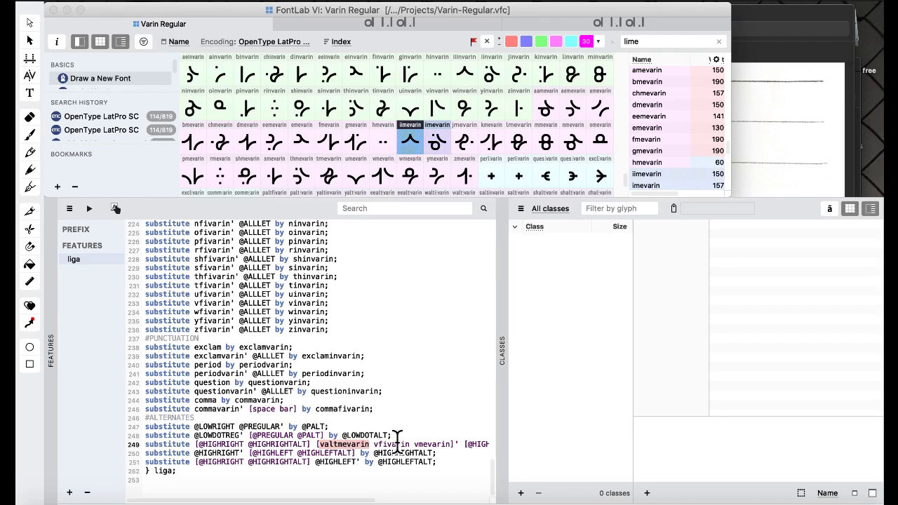
key(BackSpace)
key(BackSpace)
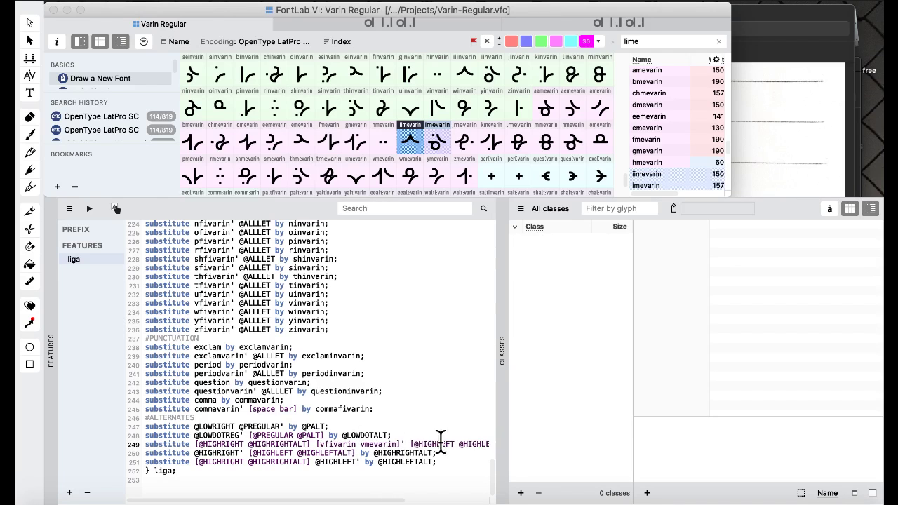
drag(401, 443, 357, 444)
text(')
click(317, 444)
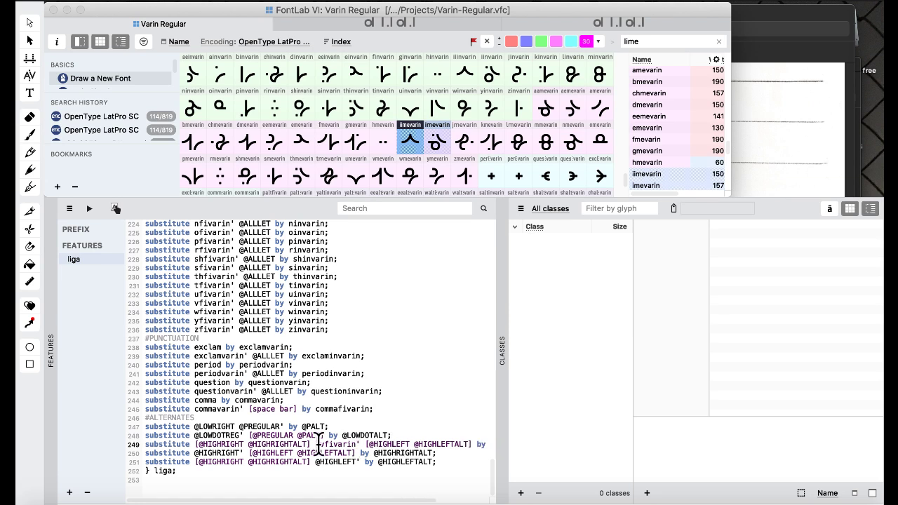
key(BackSpace)
scroll(399, 431, right, 2)
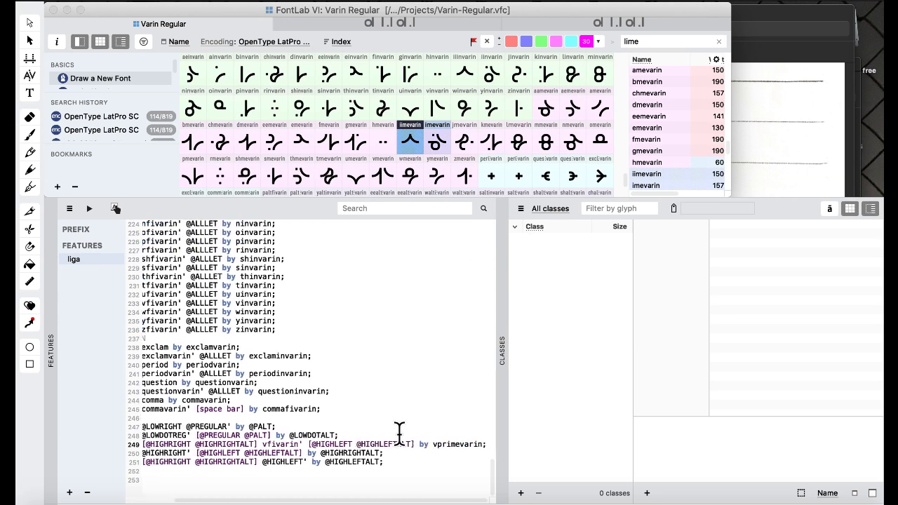
scroll(399, 431, left, 2)
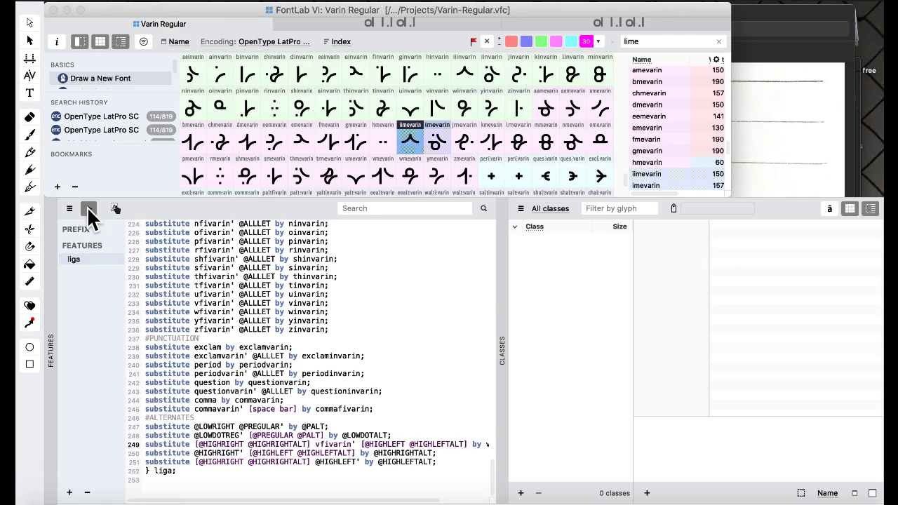
- Compile the liga code with the vfivarin' target and open a feature-enabled text view in the Default workspace
click(89, 209)
click(491, 2)
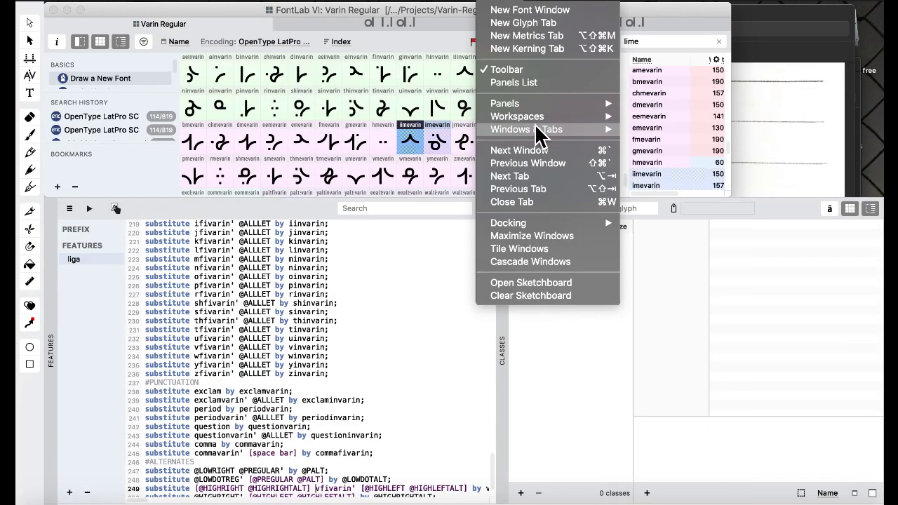
mouse_move(575, 125)
click(646, 118)
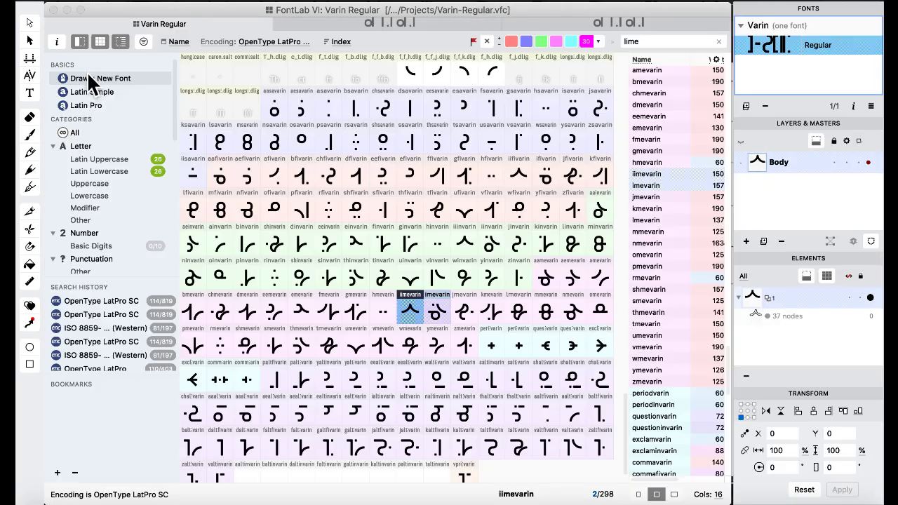
click(29, 92)
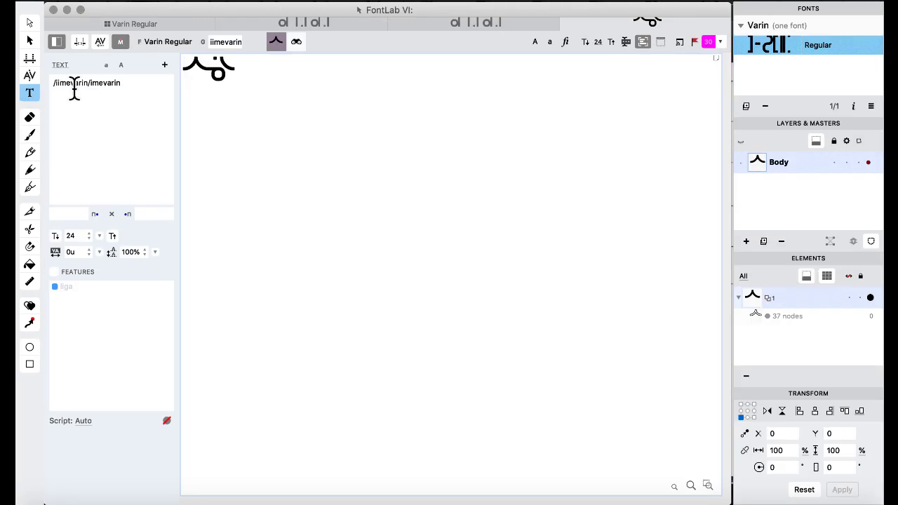
click(54, 272)
- Replace the sample text with iv, vk and ivk on separate lines to test the vfivarin' rule
click(142, 133)
key(super+a)
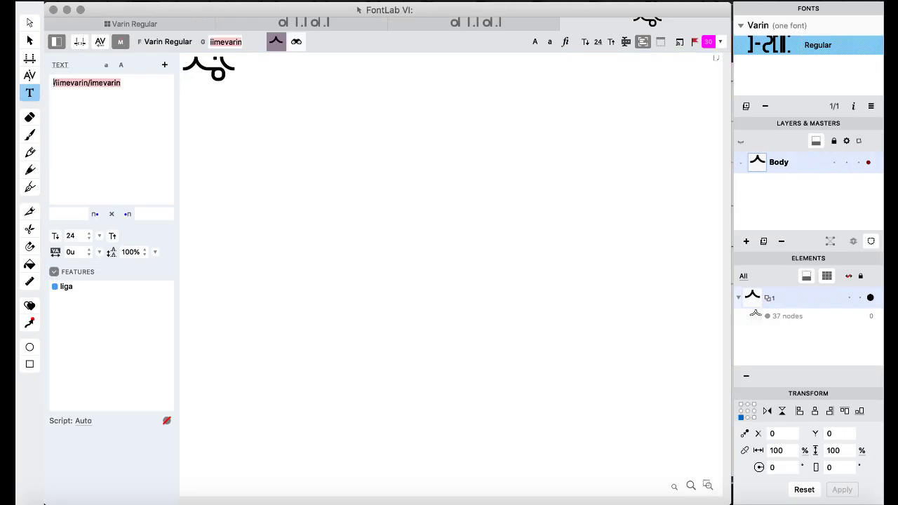
text(iv)
key(Return)
text(vk)
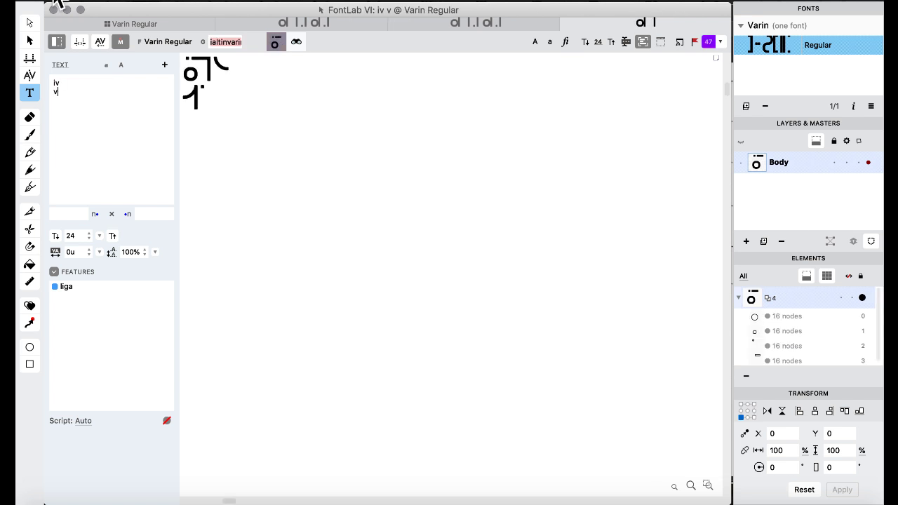
key(Return)
text(ivk)
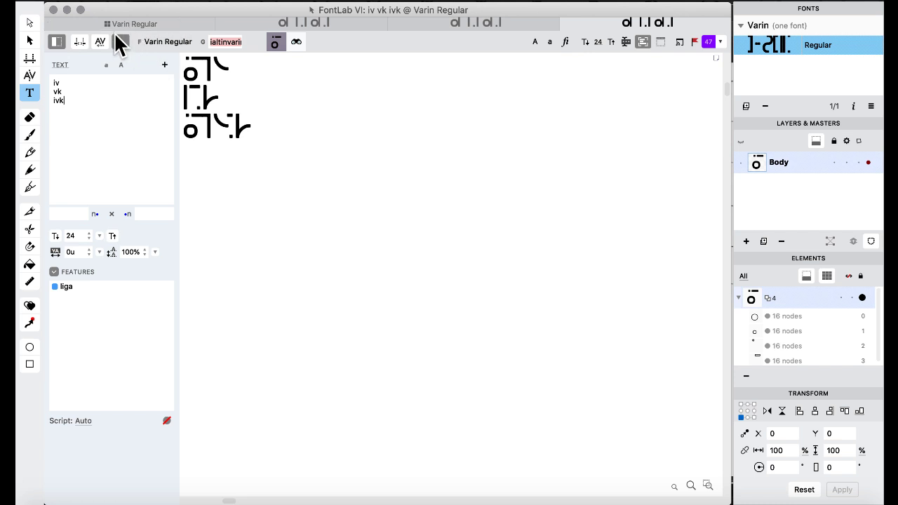
click(211, 136)
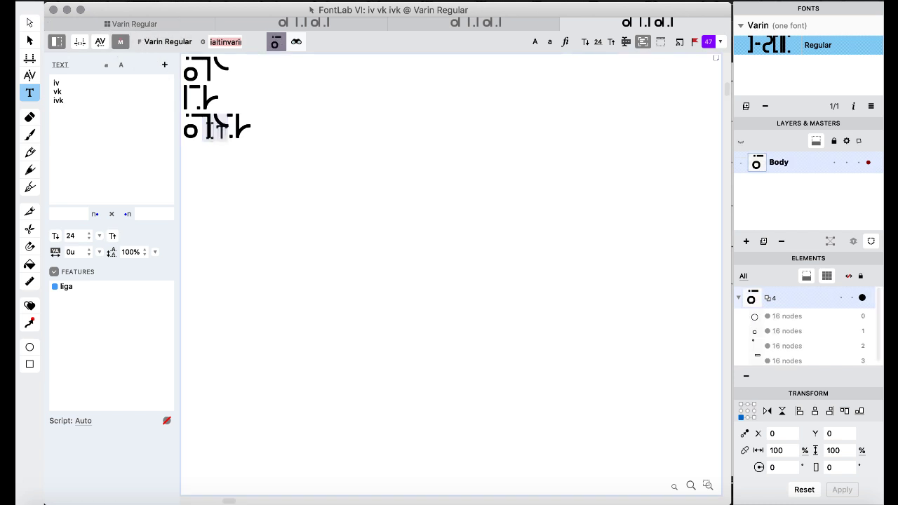
- Go back to the Varin Regular font window and switch to the Features & Classes workspace
click(134, 26)
click(500, 3)
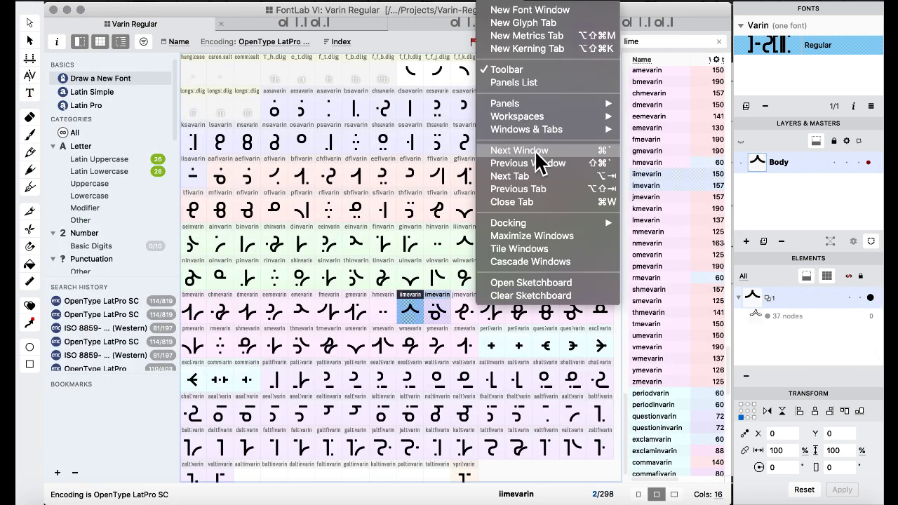
mouse_move(539, 123)
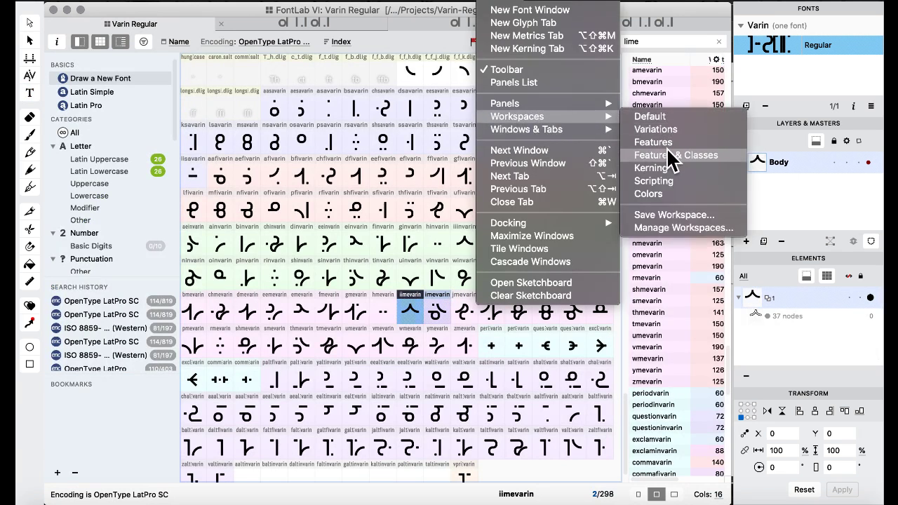
- In the Features & Classes workspace, change vfivarin' to vmevarin' in the line 249 rule of the liga feature and compile the features
click(669, 157)
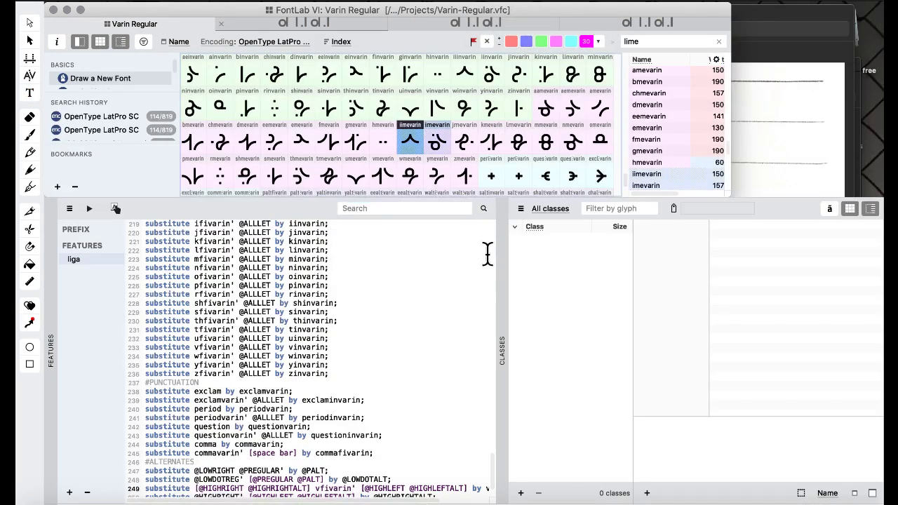
scroll(372, 302, down, 3)
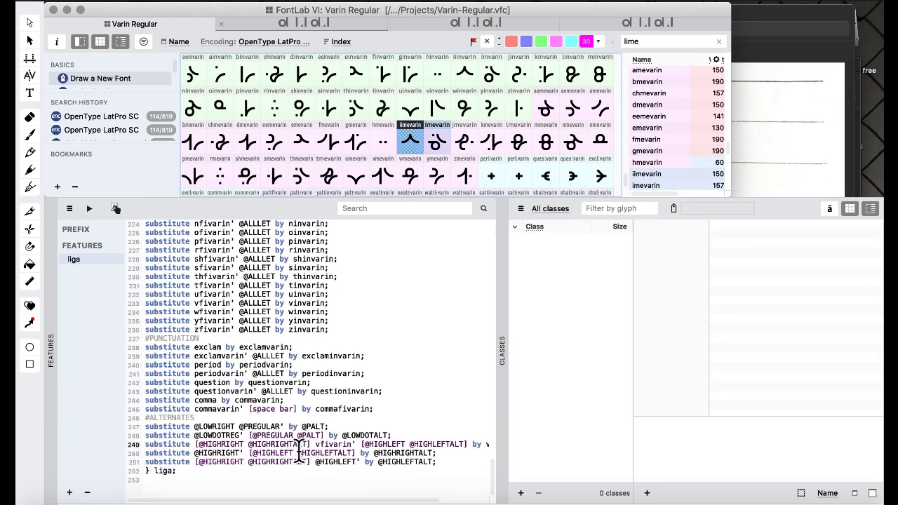
click(331, 444)
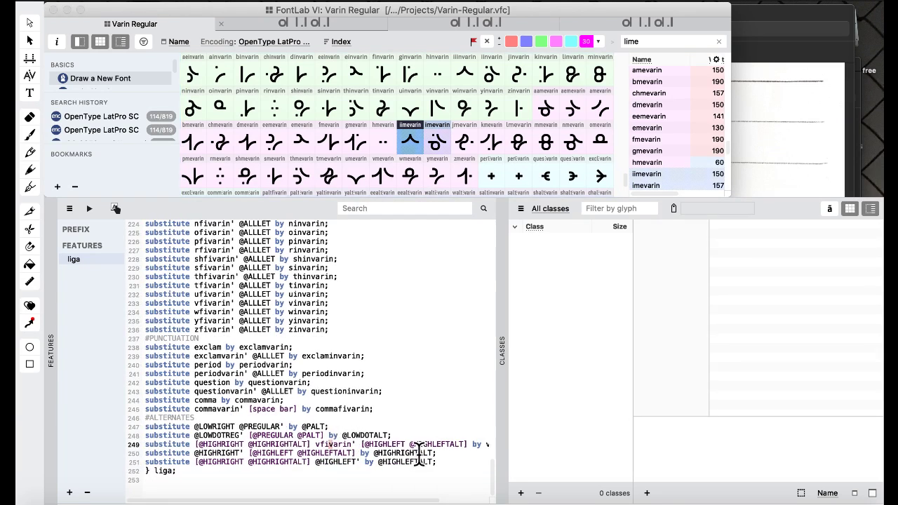
key(BackSpace)
key(BackSpace)
text(me)
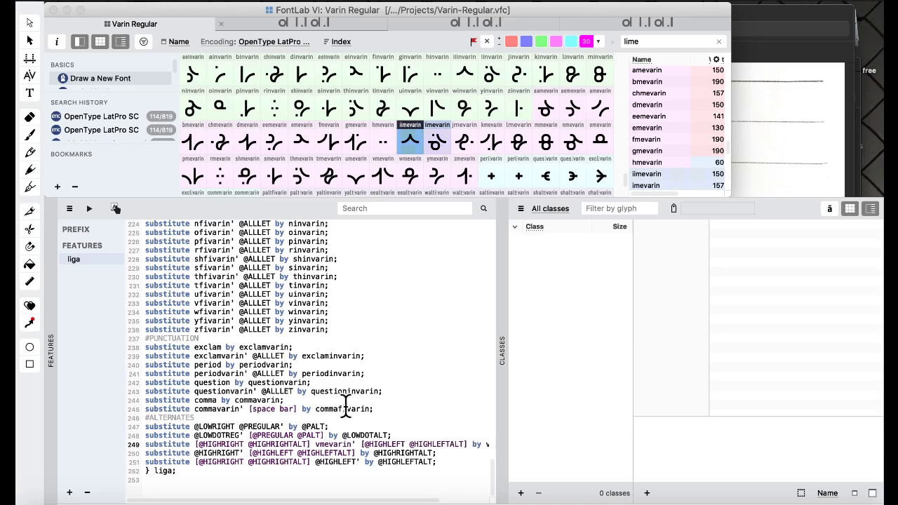
click(90, 208)
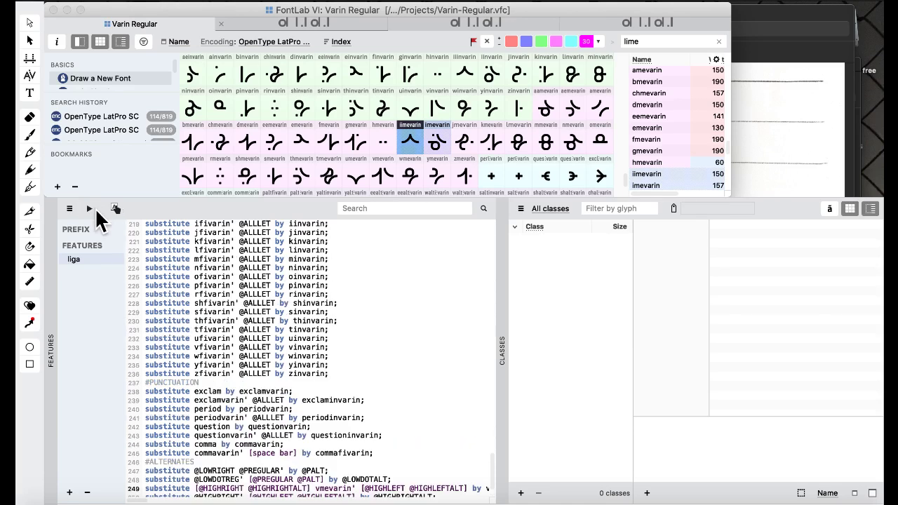
- Switch back to the Default workspace
click(523, 3)
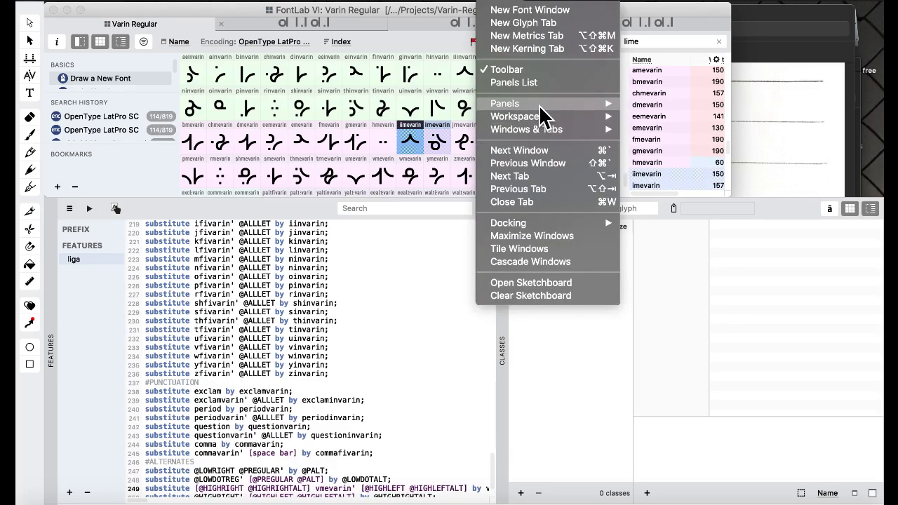
mouse_move(544, 117)
click(716, 120)
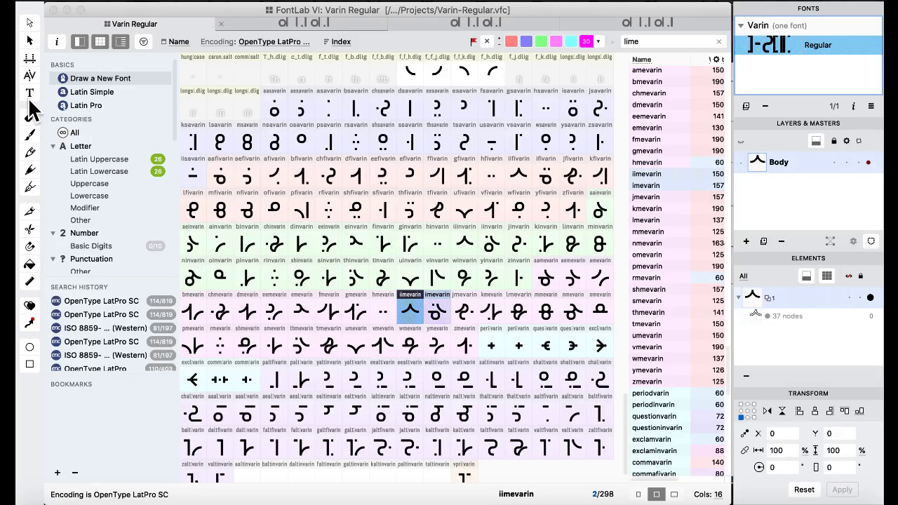
- Open a new text tab with the liga feature enabled and preview the lines iv, vk and ivk
click(29, 94)
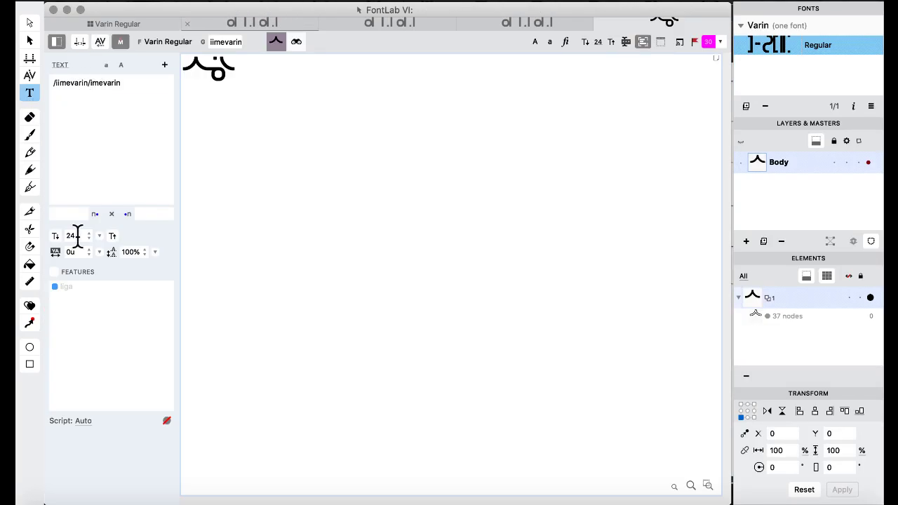
click(130, 144)
key(super+a)
key(BackSpace)
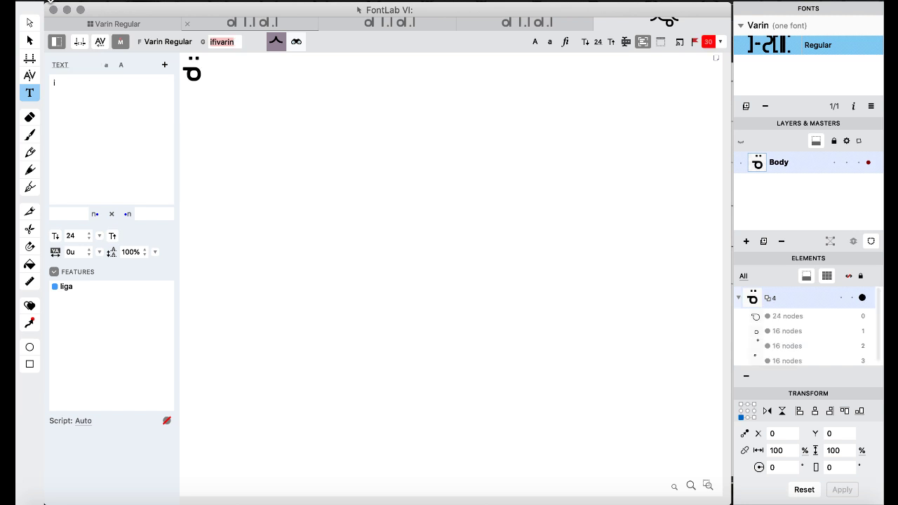
text(iv)
key(Return)
text(vk)
key(Return)
text(ivk)
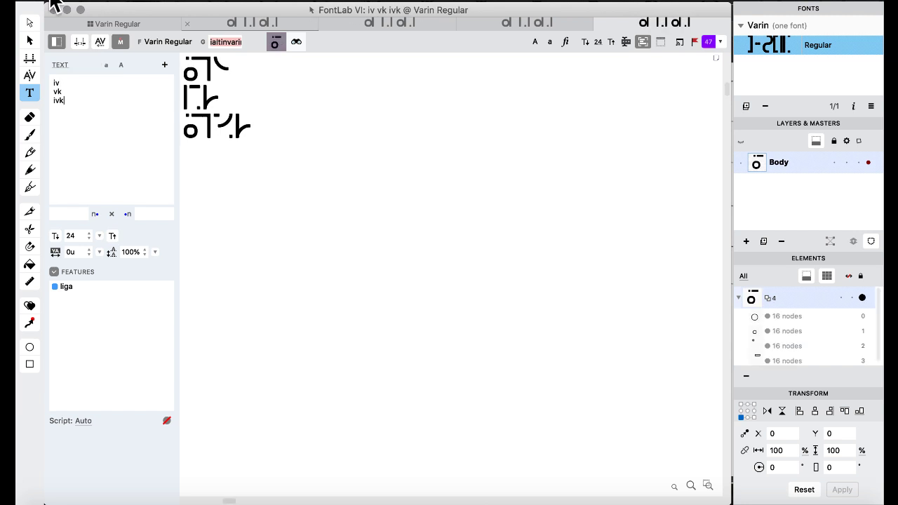
- Return to the Varin Regular font tab and switch to the Features & Classes workspace
click(106, 26)
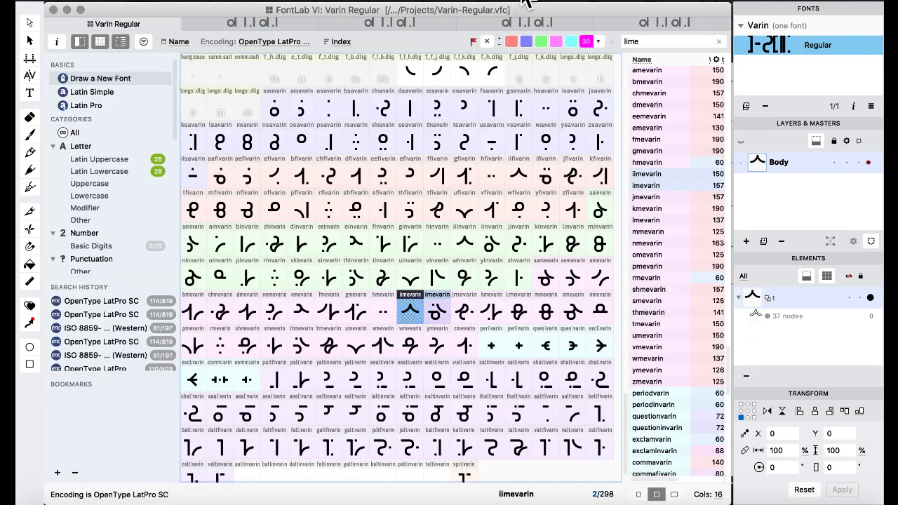
click(526, 3)
mouse_move(548, 116)
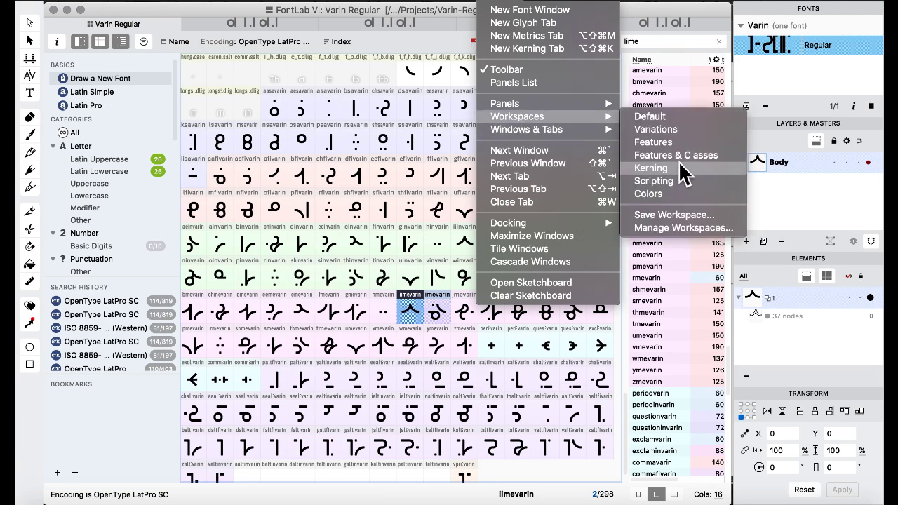
click(675, 155)
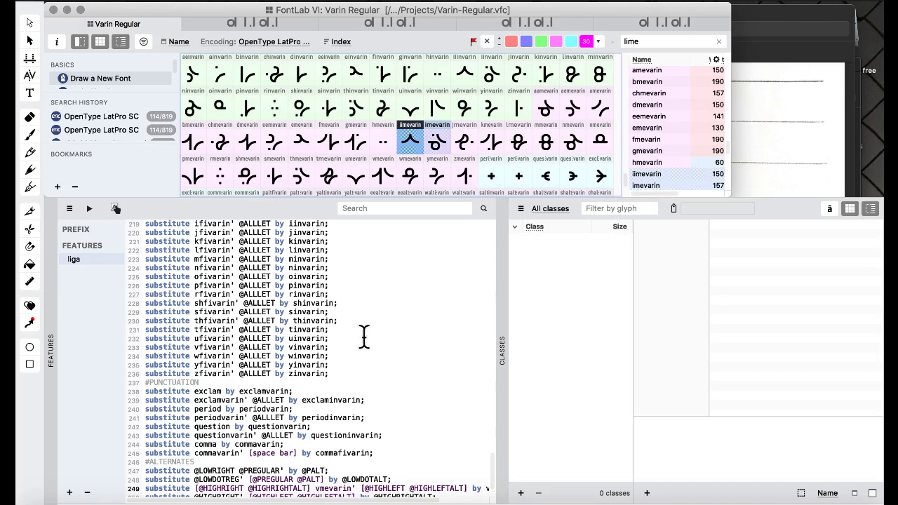
- Examine the #ALTERNATES substitution rules at the end of the liga feature, including the full line 249 rule
scroll(364, 336, down, 2)
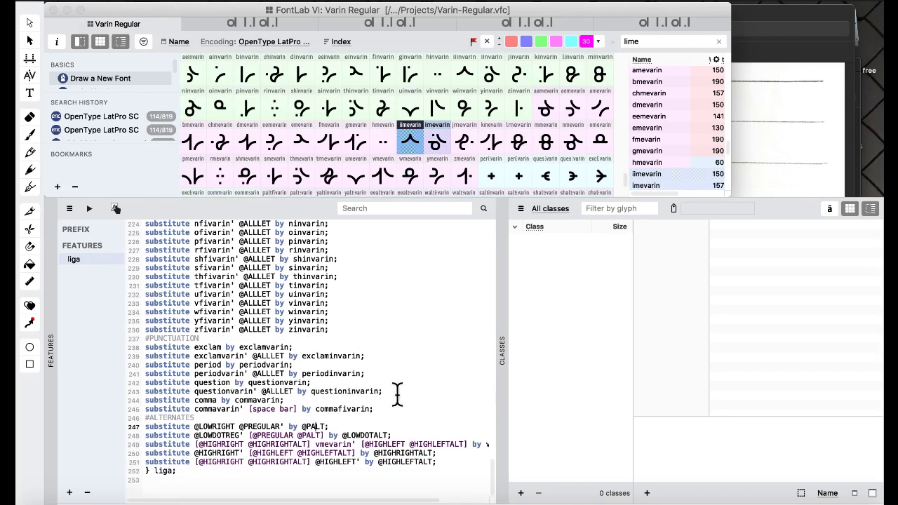
click(378, 419)
scroll(442, 446, right, 2)
scroll(442, 447, left, 2)
scroll(361, 421, right, 2)
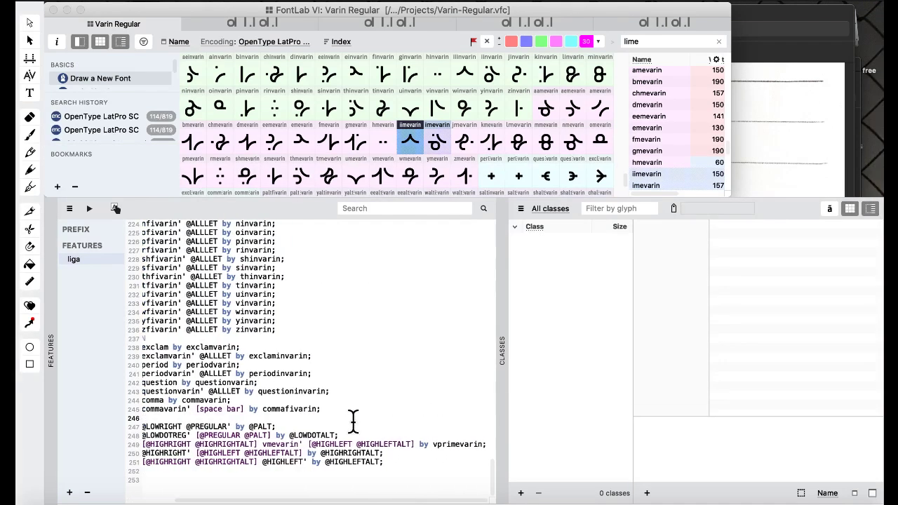
click(364, 427)
scroll(290, 425, left, 2)
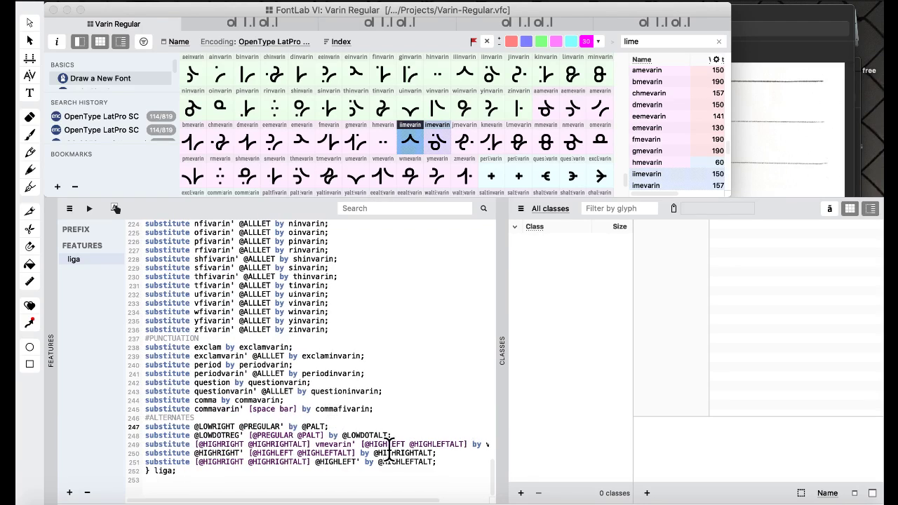
scroll(389, 453, right, 2)
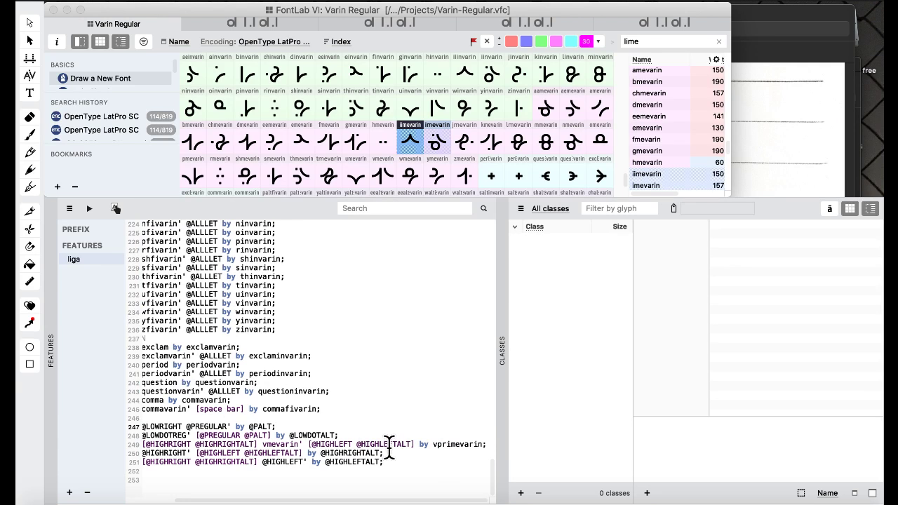
double_click(449, 444)
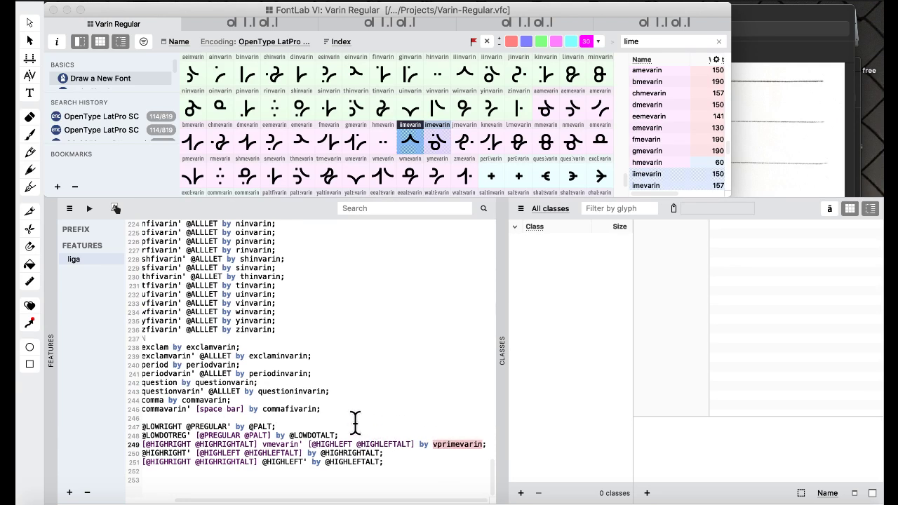
scroll(356, 421, left, 2)
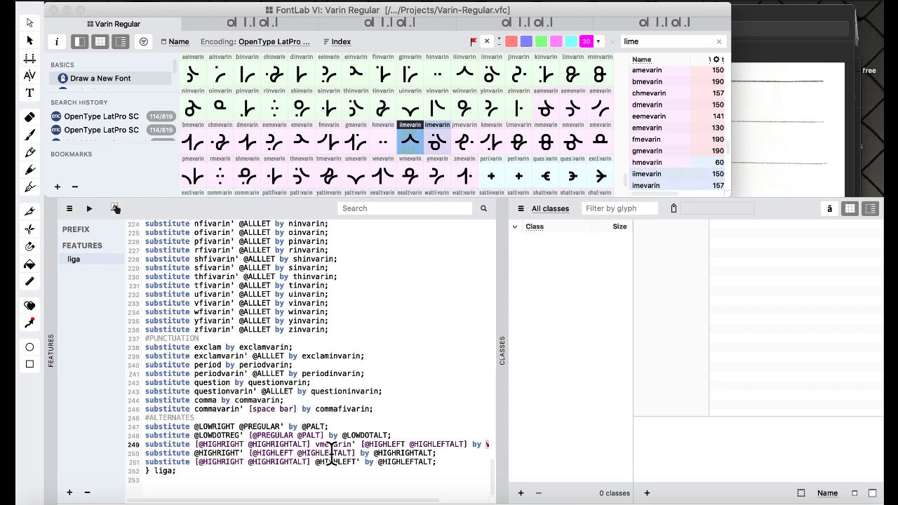
click(309, 462)
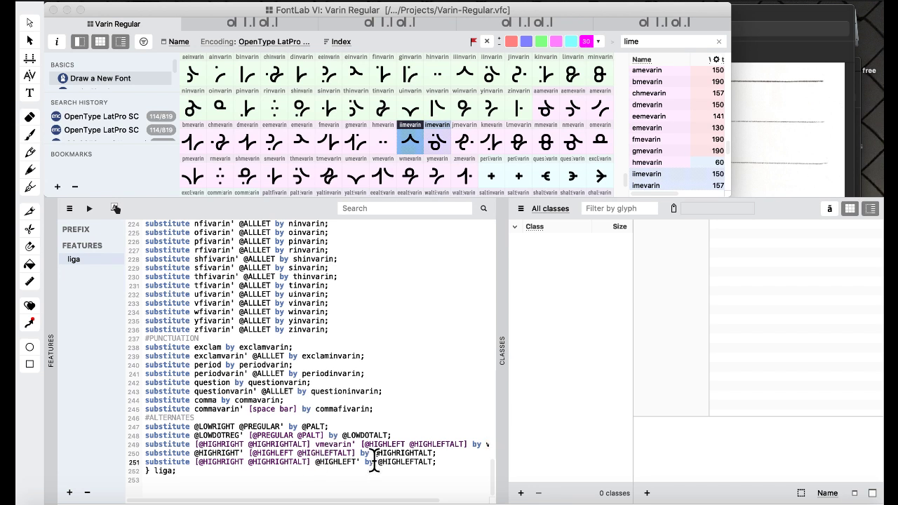
text(vprimevarin)
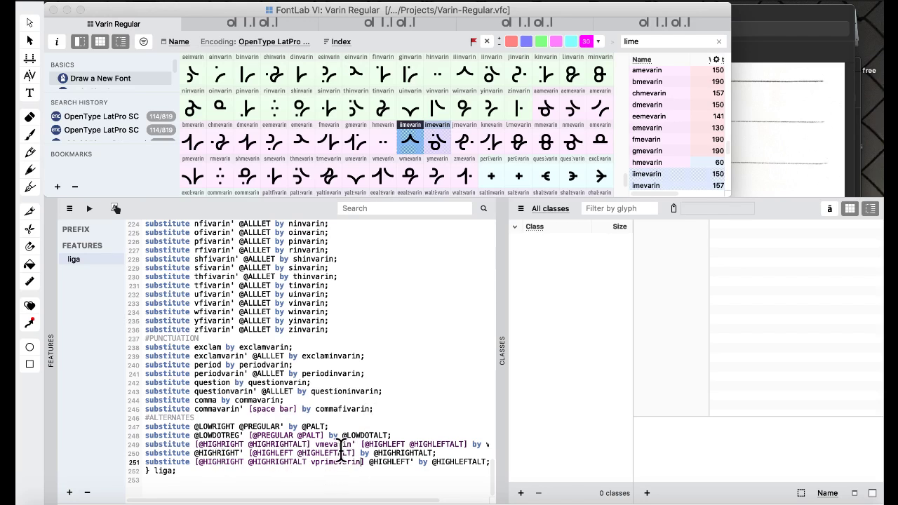
scroll(354, 431, right, 3)
scroll(360, 426, left, 3)
scroll(368, 426, right, 3)
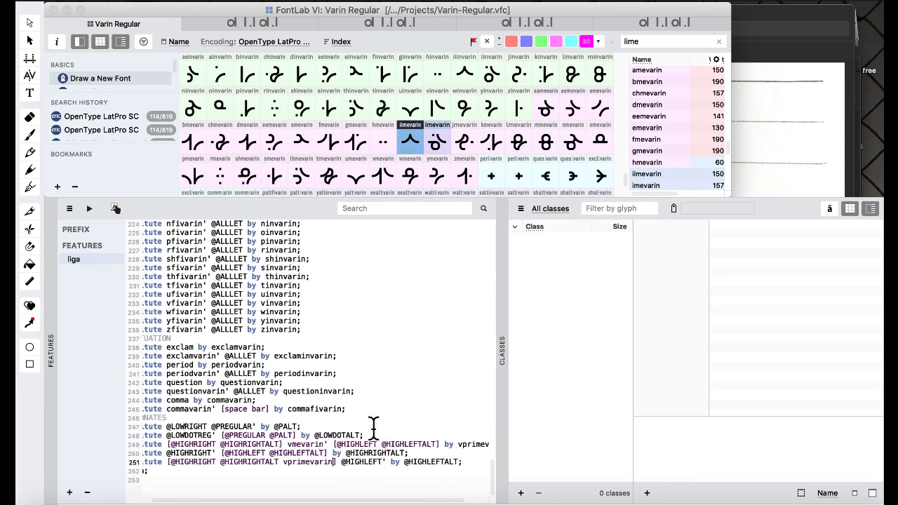
scroll(323, 383, left, 3)
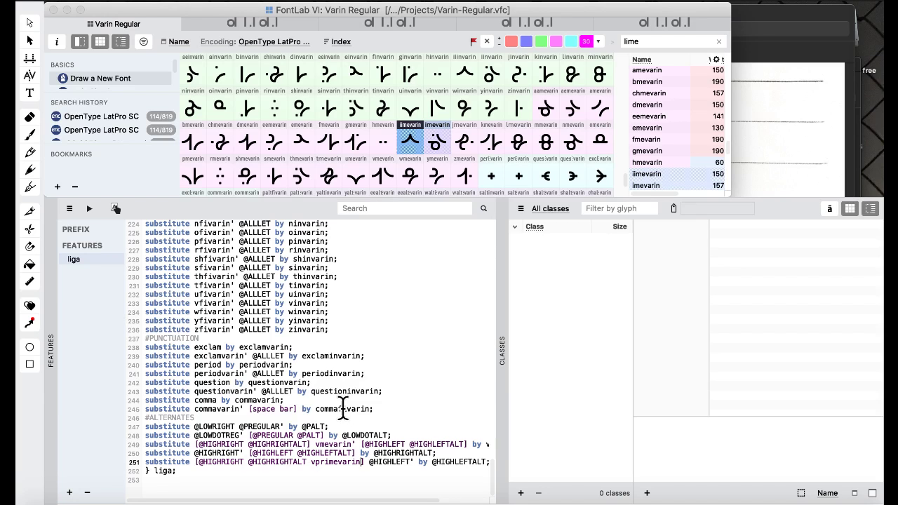
click(342, 409)
text(fi vprimevarin)
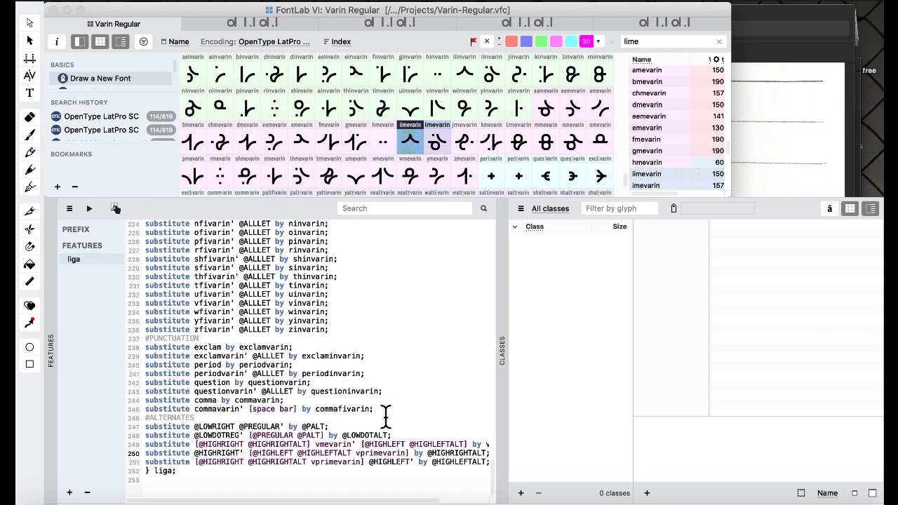
click(89, 209)
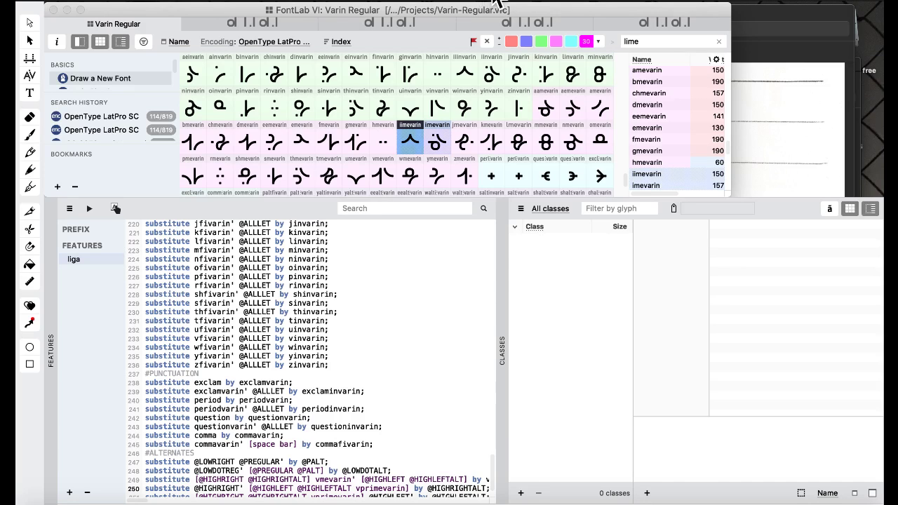
- Restore the Default workspace to bring back the full glyph overview
click(488, 1)
mouse_move(420, 1)
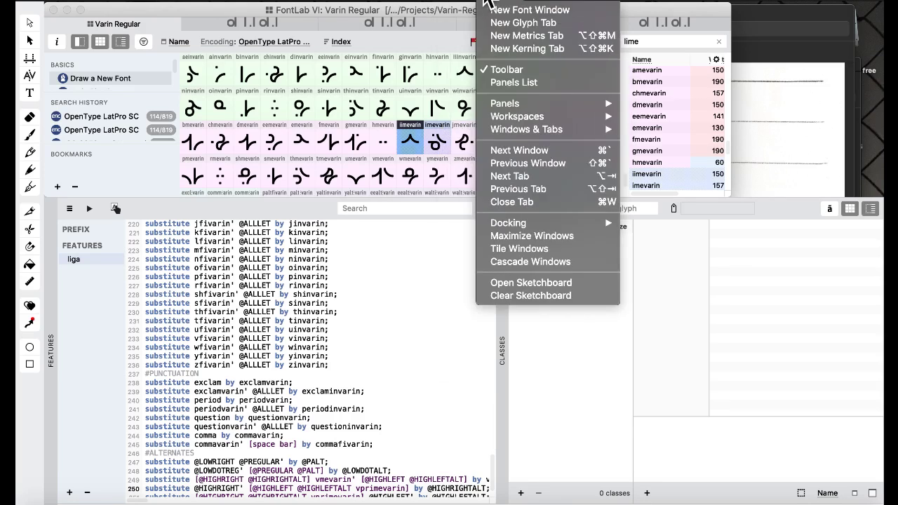
click(400, 3)
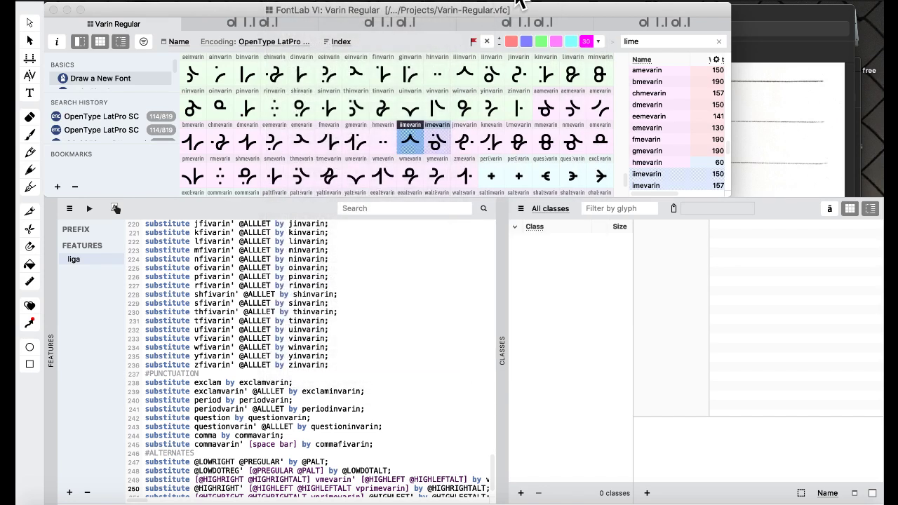
click(485, 2)
click(488, 2)
click(495, 3)
mouse_move(543, 118)
click(664, 120)
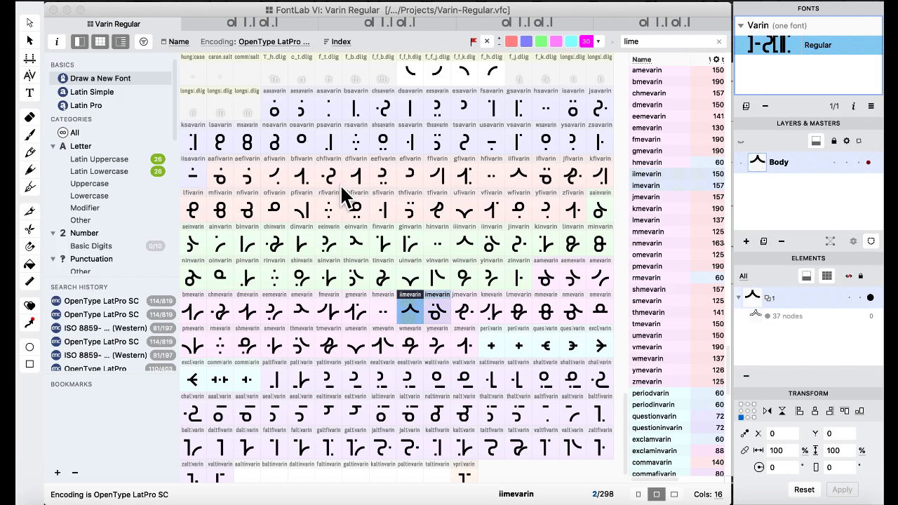
- Open another text tab with liga enabled, preview the lines iv, vk and ivk enlarged, and go back to the font tab
click(30, 93)
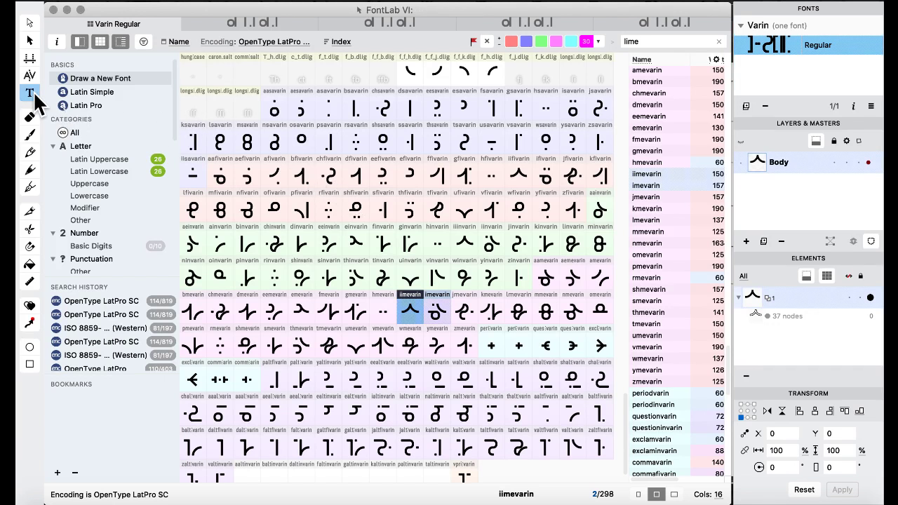
click(56, 41)
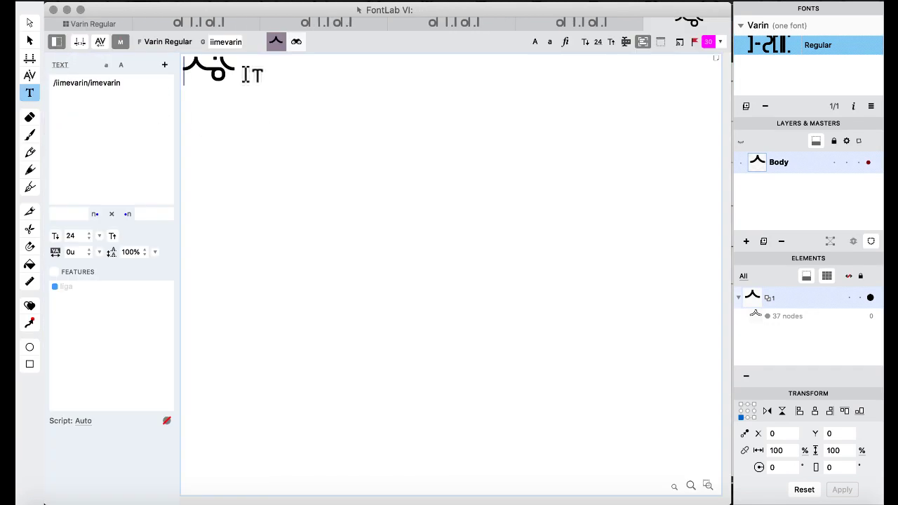
scroll(244, 79, up, 4)
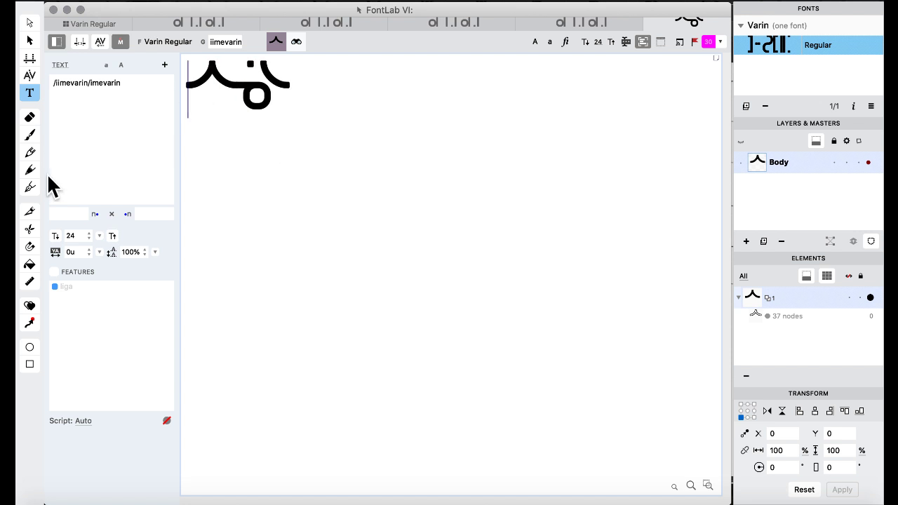
click(54, 271)
click(121, 116)
key(super+a)
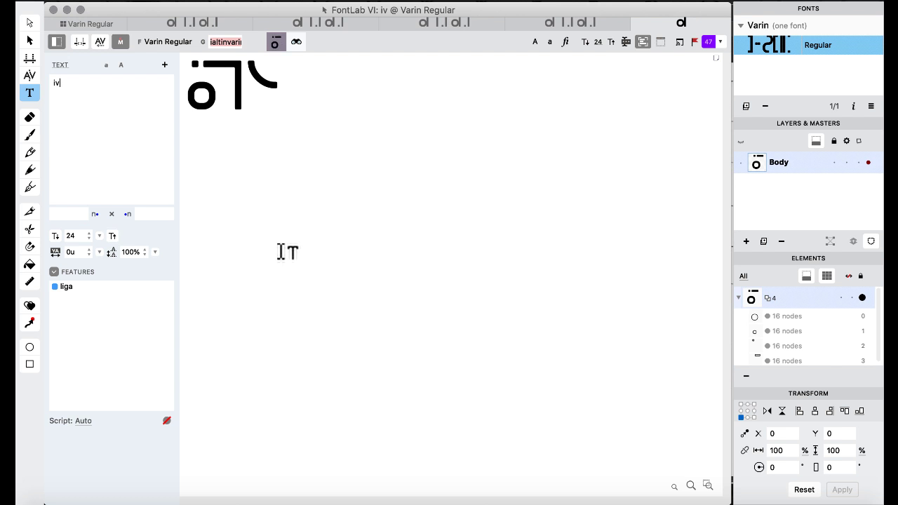
key(Return)
text(vk)
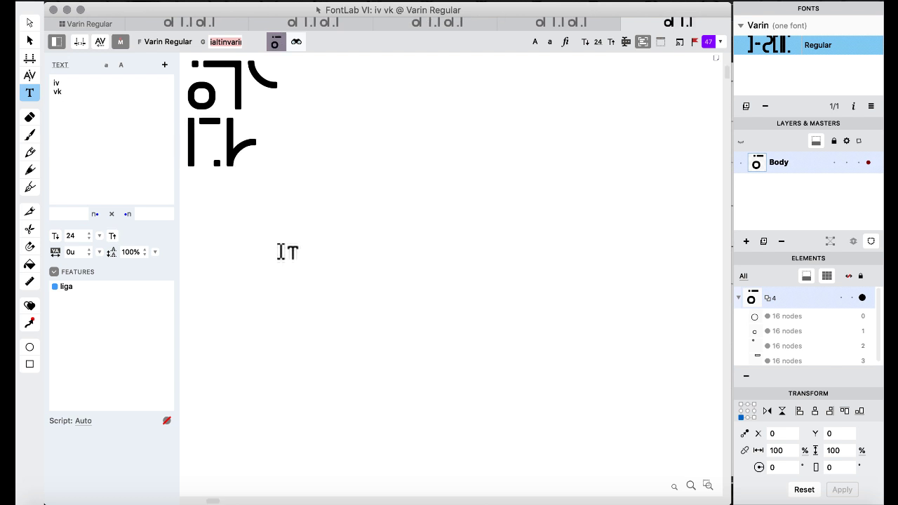
key(Return)
text(ivk)
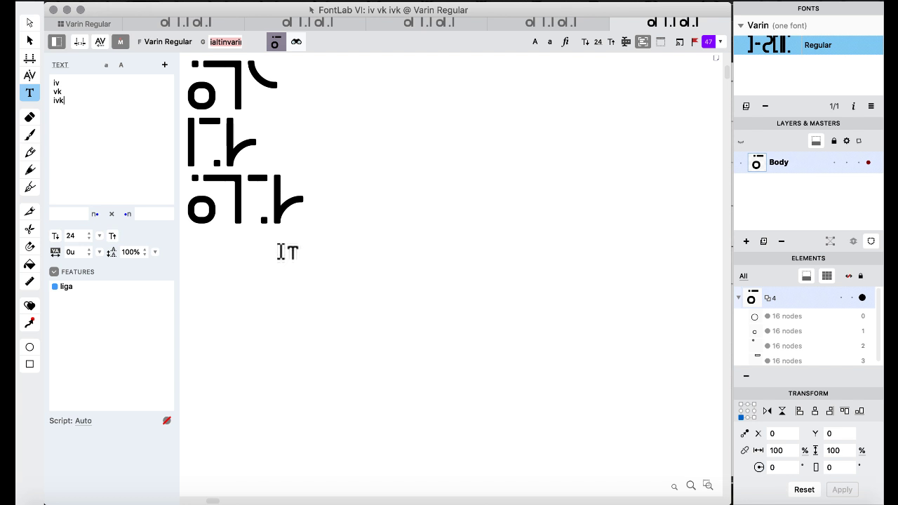
click(129, 24)
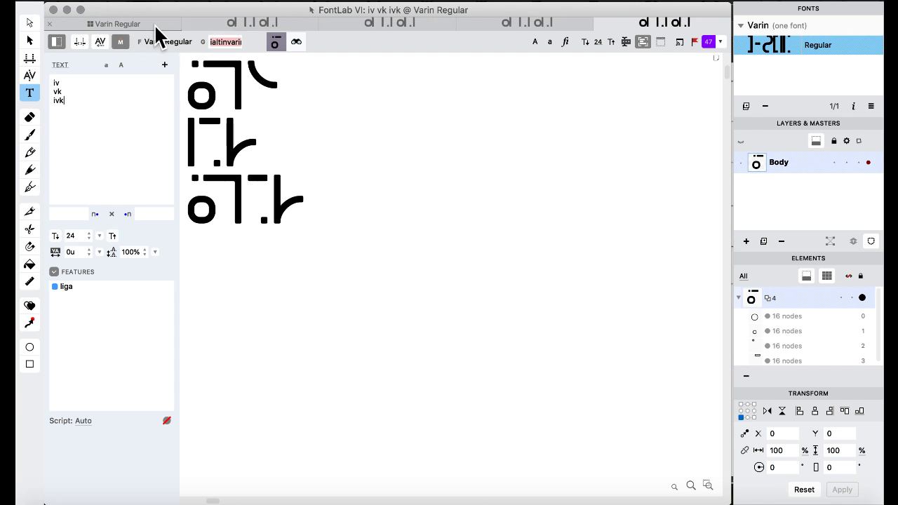
- Close the surplus text preview tabs, keeping one, and return to the Varin Regular glyph overview
click(188, 24)
click(223, 21)
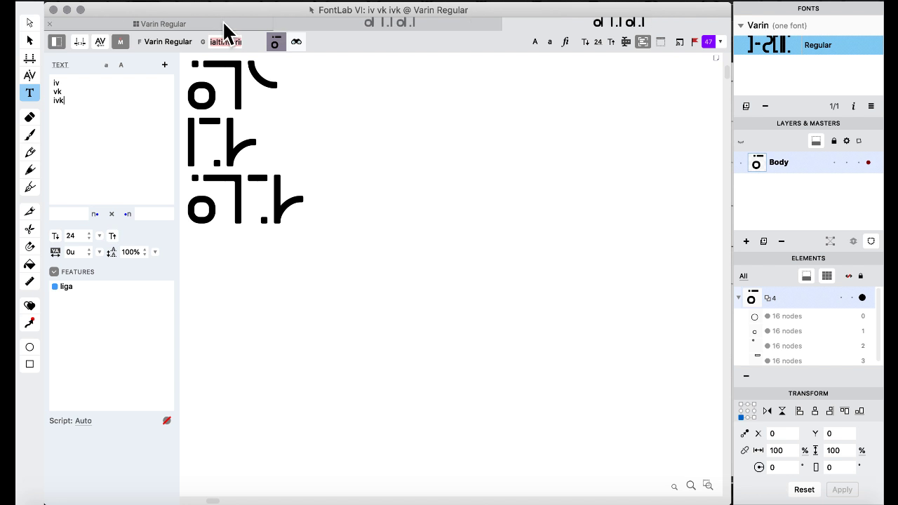
click(278, 24)
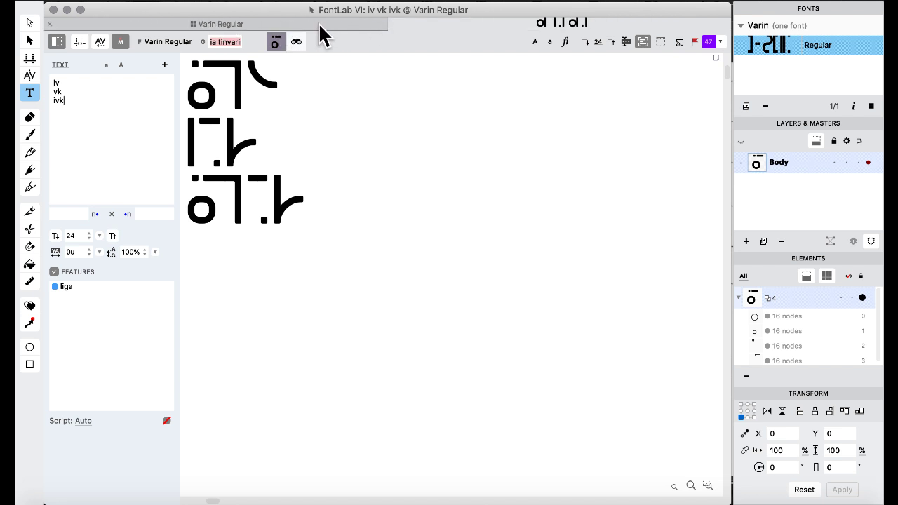
drag(143, 114, 64, 14)
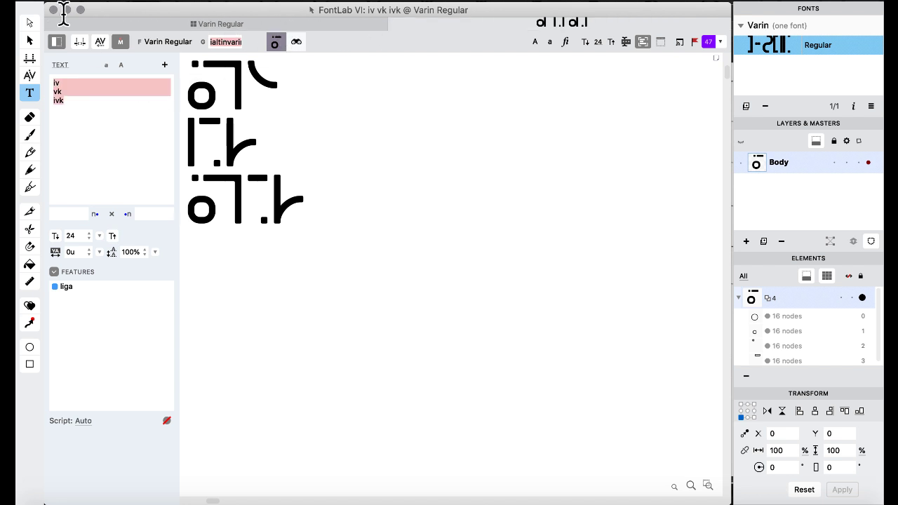
click(147, 22)
click(339, 201)
scroll(409, 274, down, 1)
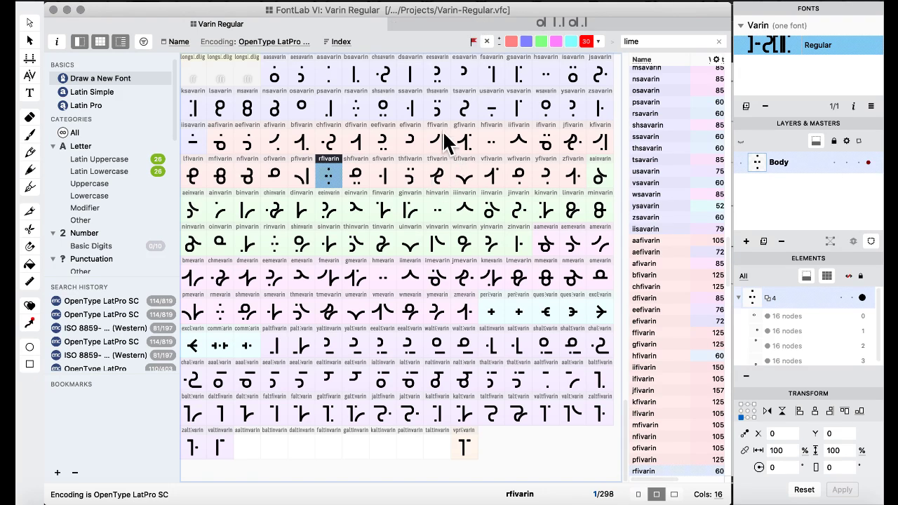
- Switch to Varin alphabet.pdf, examine the alternate letter forms in the table on page 2, and return to FontLab
key(ctrl+Up)
click(539, 335)
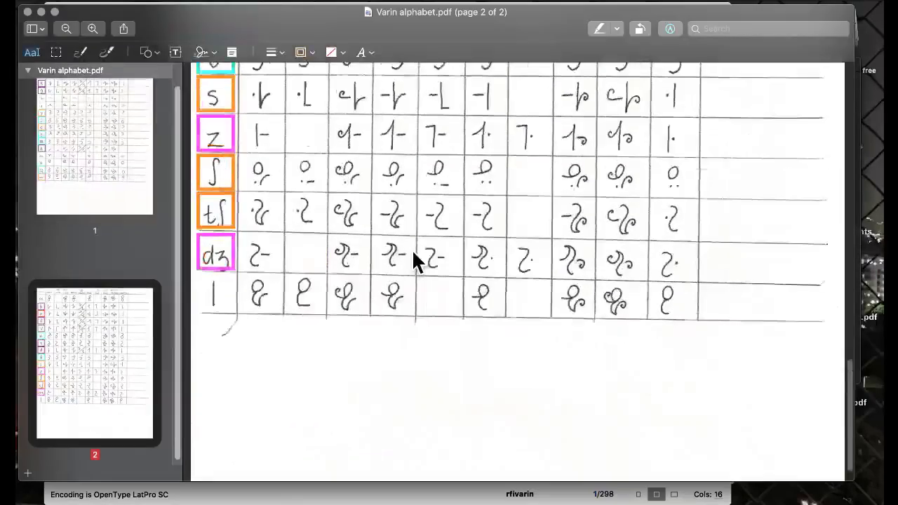
scroll(417, 259, up, 5)
scroll(415, 254, up, 5)
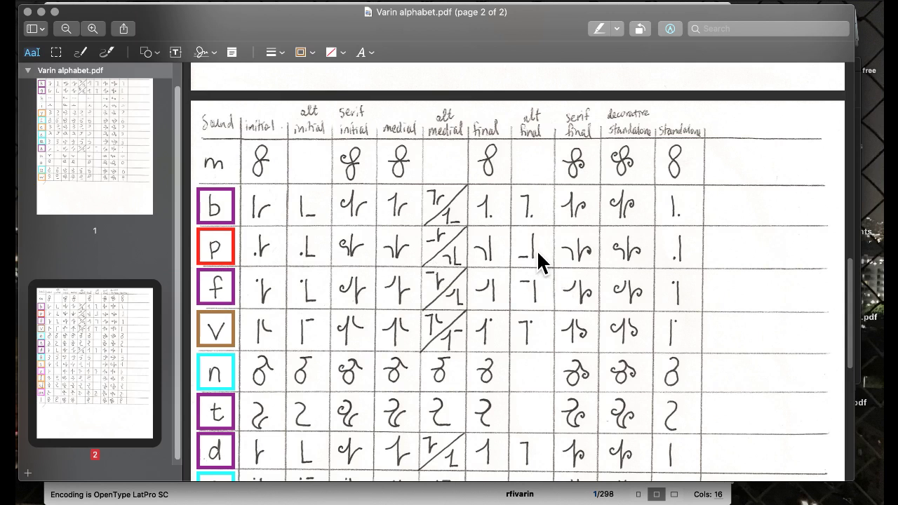
scroll(427, 274, down, 2)
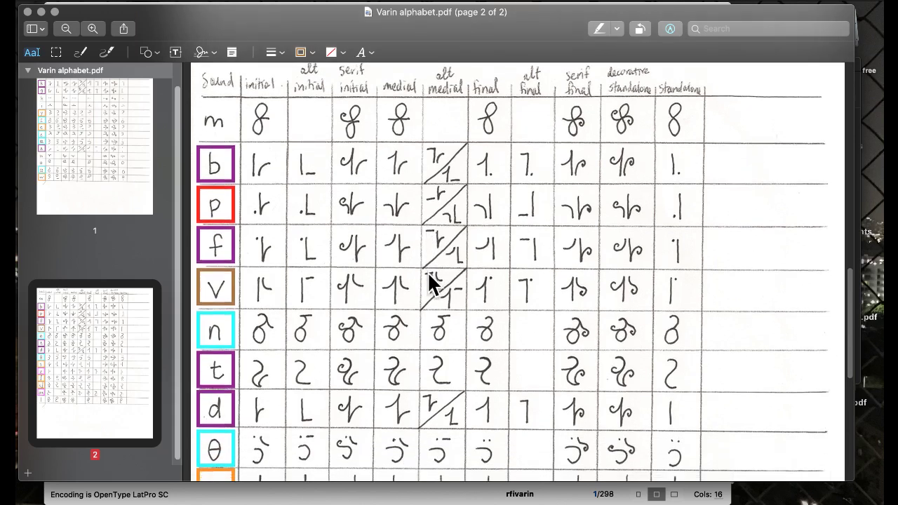
mouse_move(1, 504)
click(261, 194)
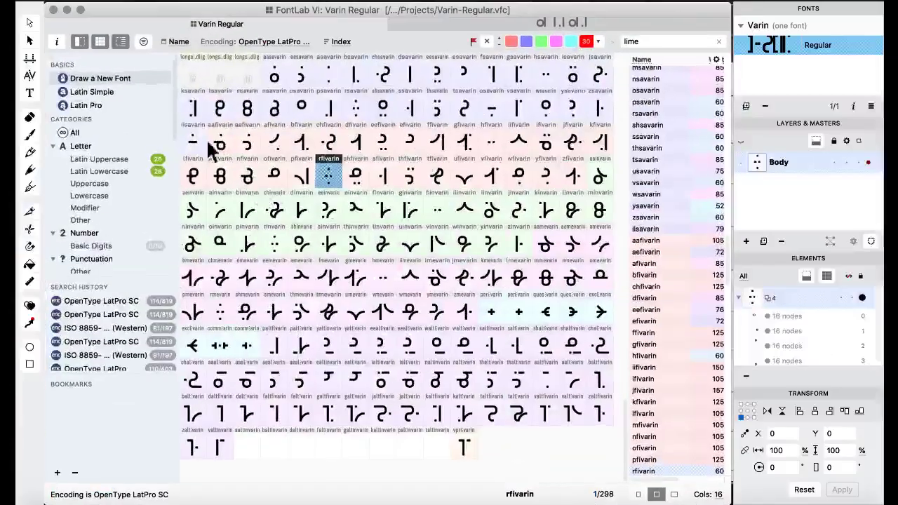
- Open a new text tab with liga enabled and preview the lines sp, pp and spp
click(30, 92)
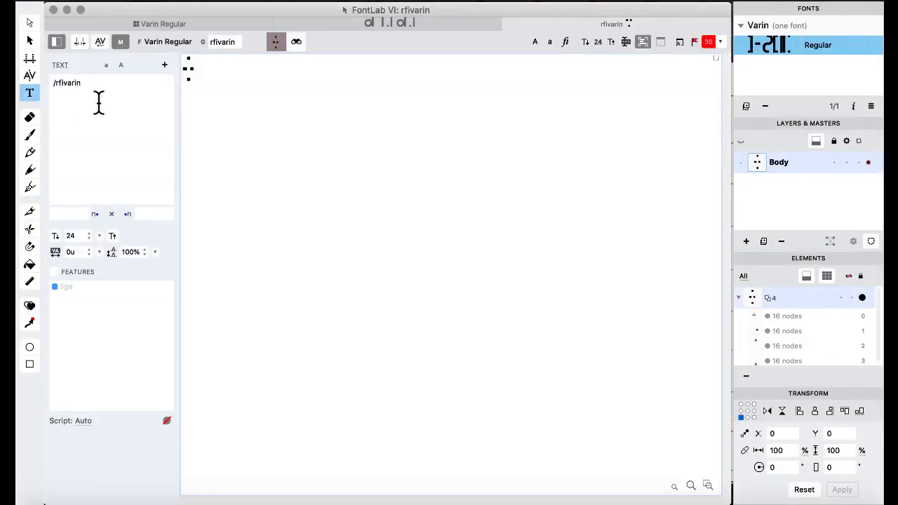
click(54, 272)
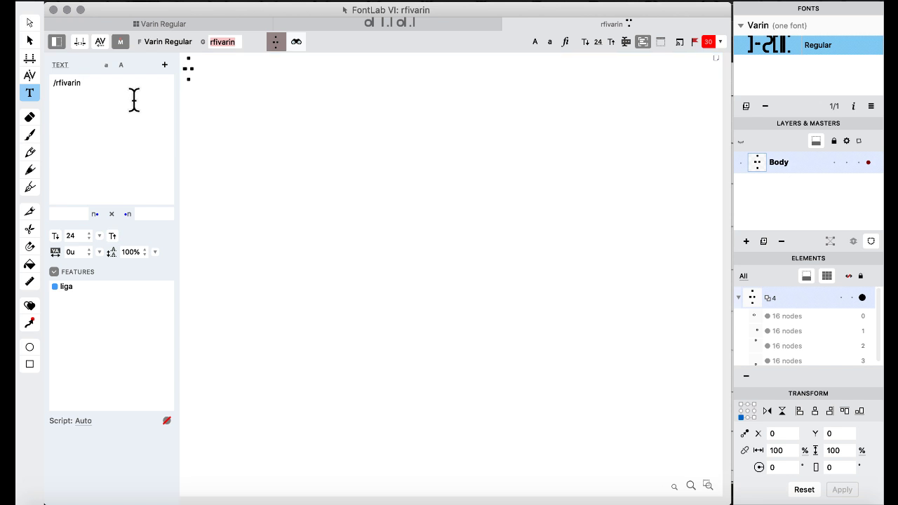
key(super+a)
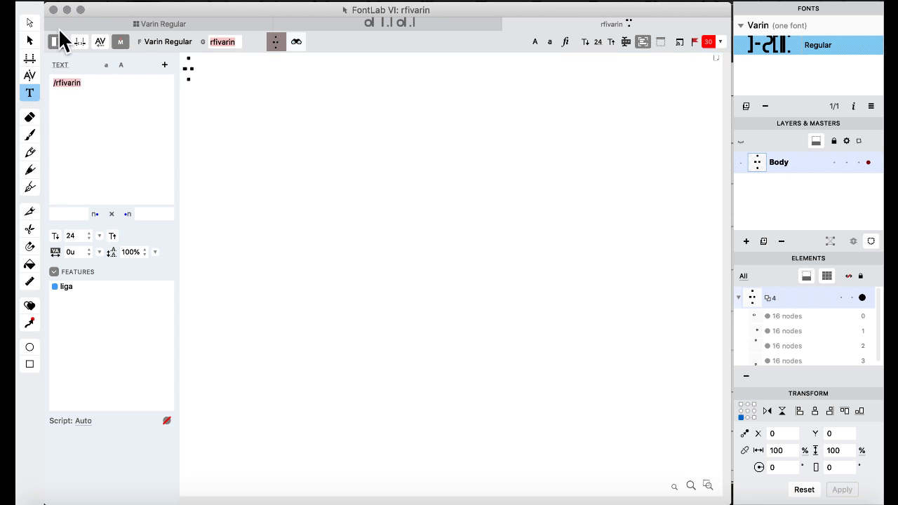
text(sp)
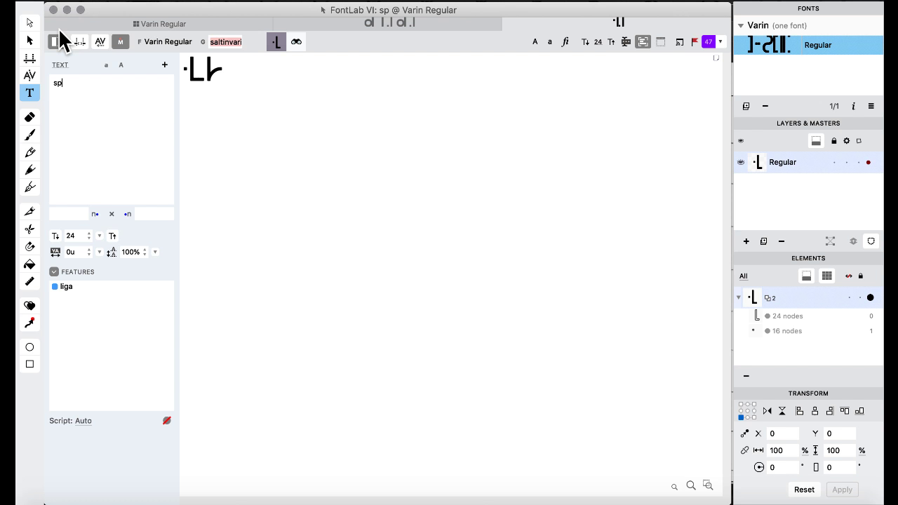
text(p)
key(BackSpace)
key(BackSpace)
text(pp)
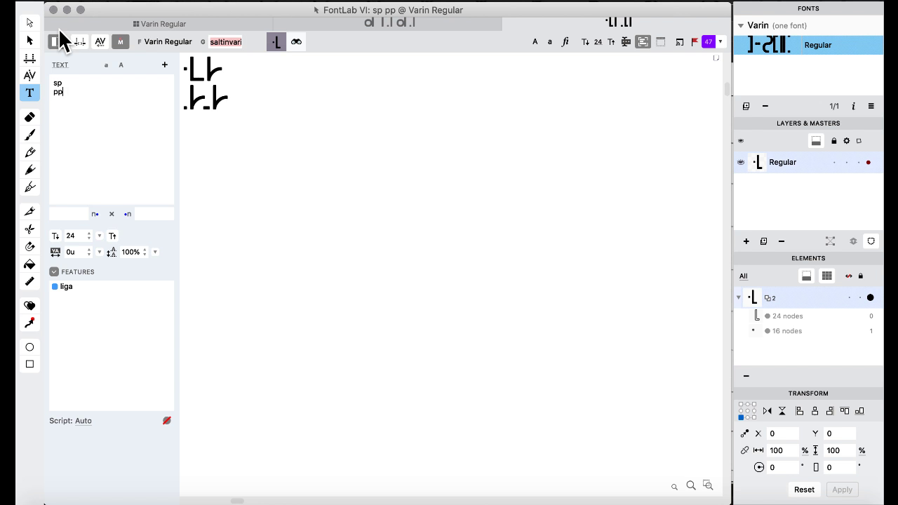
key(Return)
text(spp)
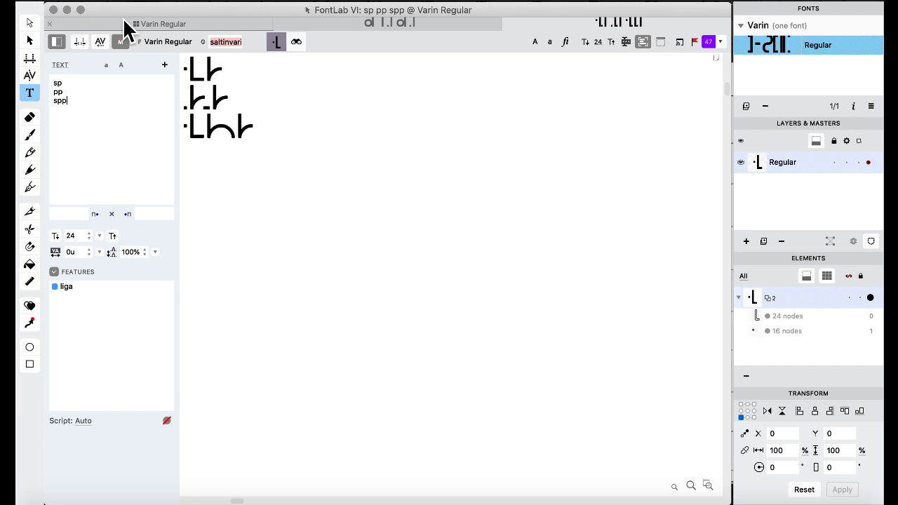
- Copy the saltinvarin glyph into the empty paltinvarin cell of the font, replacing the placeholder glyph
click(124, 22)
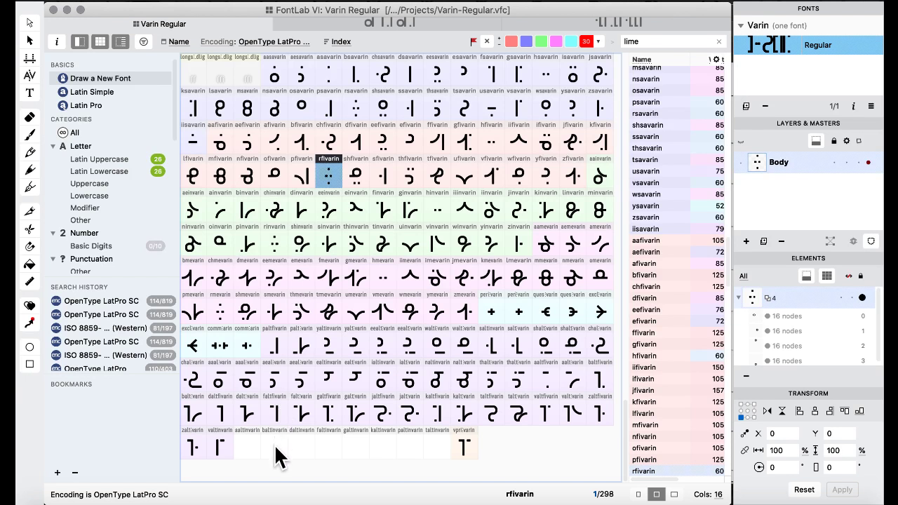
click(409, 448)
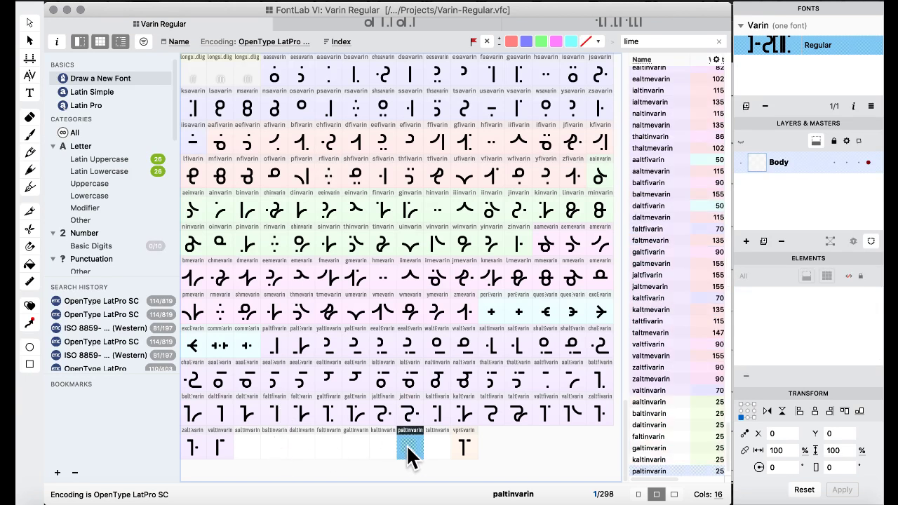
click(407, 407)
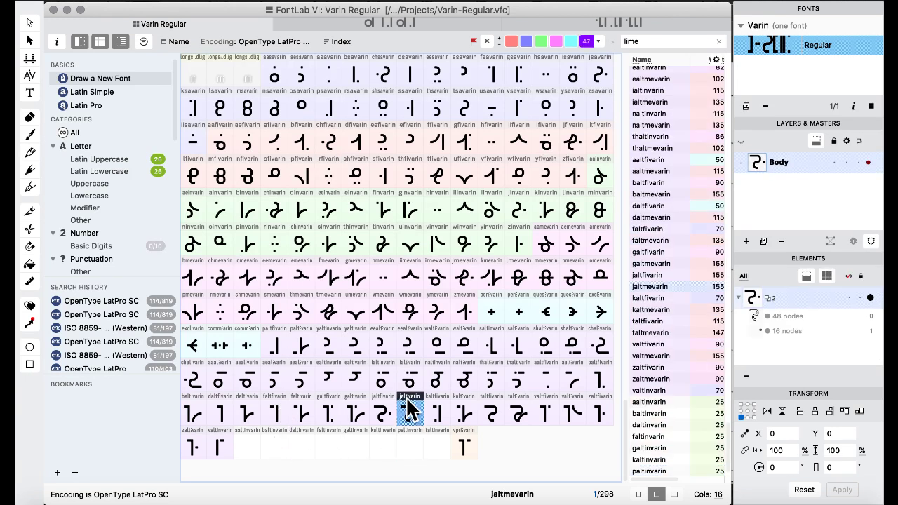
click(410, 438)
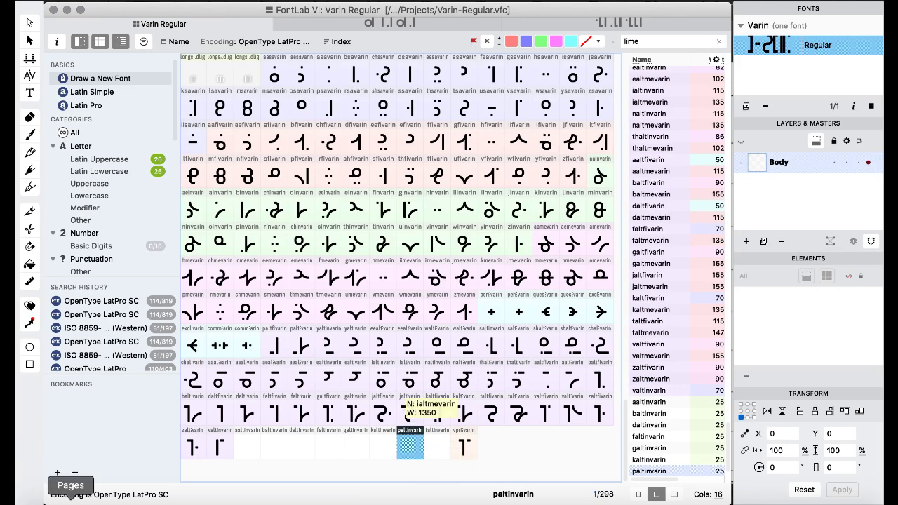
key(ctrl+Up)
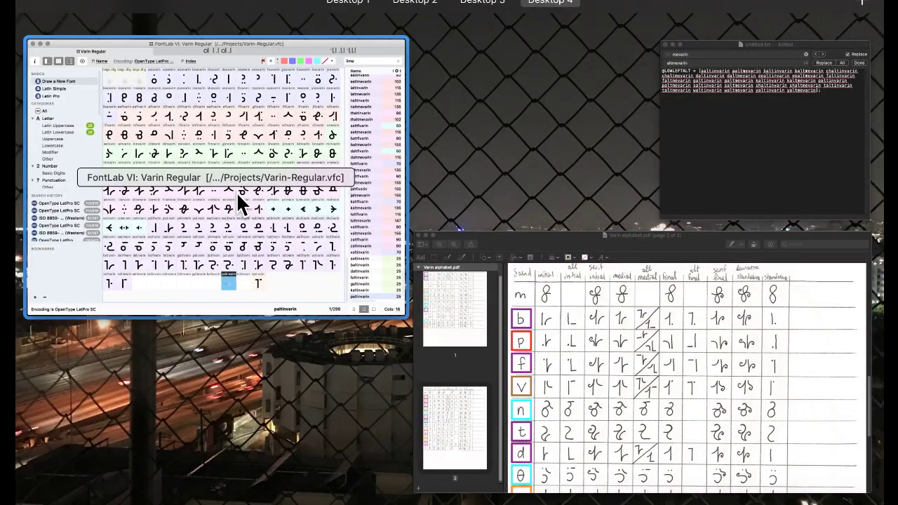
click(237, 192)
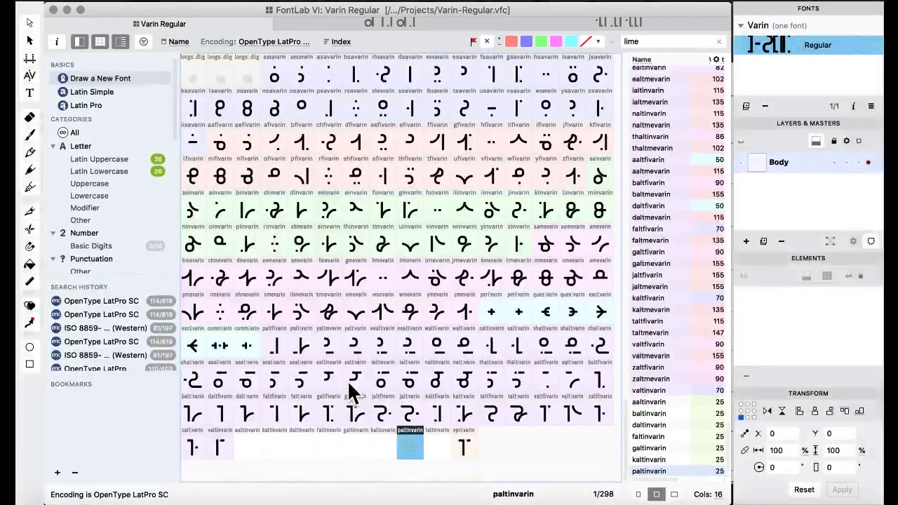
click(490, 346)
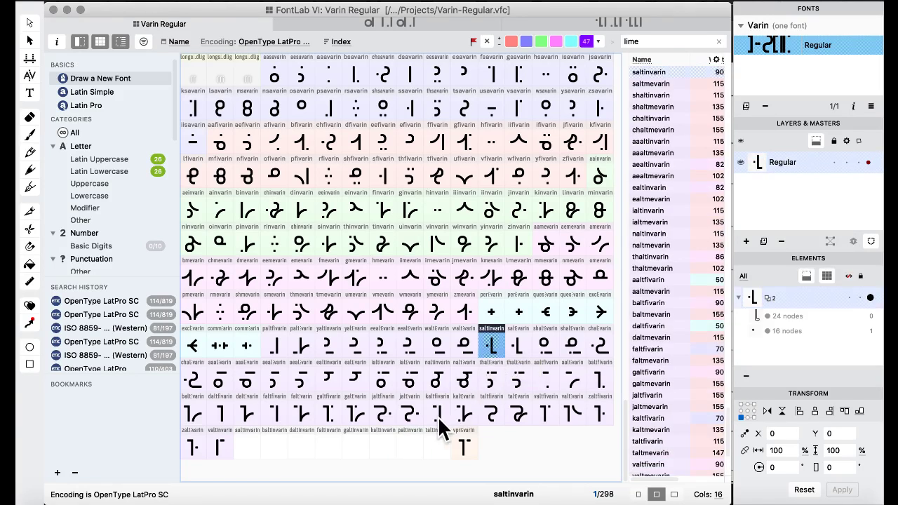
click(408, 444)
drag(408, 443, 574, 328)
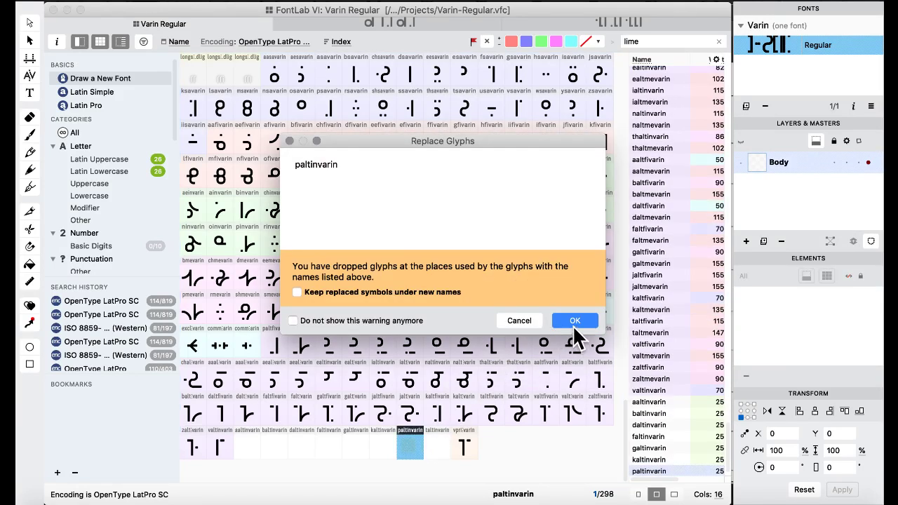
click(573, 325)
- Open paltinvarin, lower its square dot to the baseline at Y 0, and return to the glyph overview
double_click(409, 449)
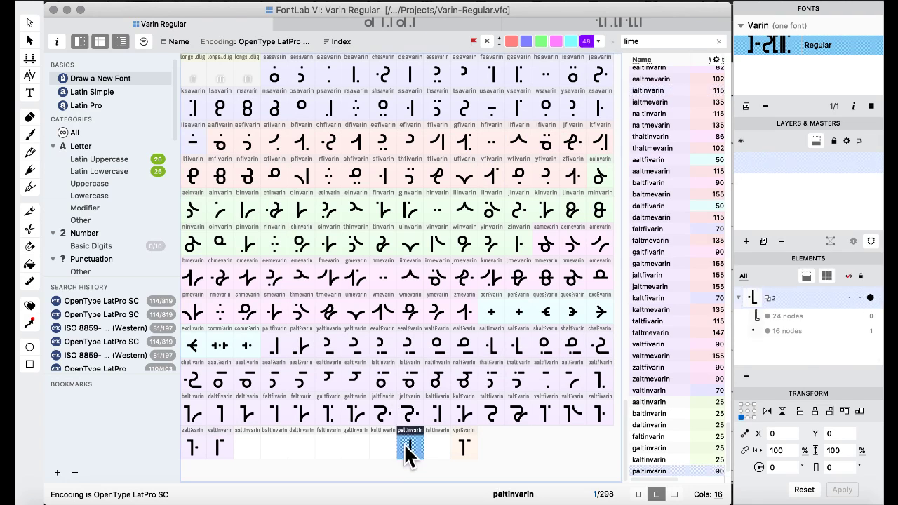
drag(294, 191, 419, 337)
key(shift+Down)
key(shift+Down)
key(shift+Down)
key(shift+Down)
key(shift+Down)
key(shift+Down)
key(shift+Down)
key(shift+Down)
key(shift+Down)
key(shift+Down)
key(shift+Down)
key(shift+Down)
key(shift+Down)
key(shift+Down)
key(shift+Down)
key(shift+Down)
key(shift+Down)
key(shift+Down)
key(shift+Down)
key(shift+Down)
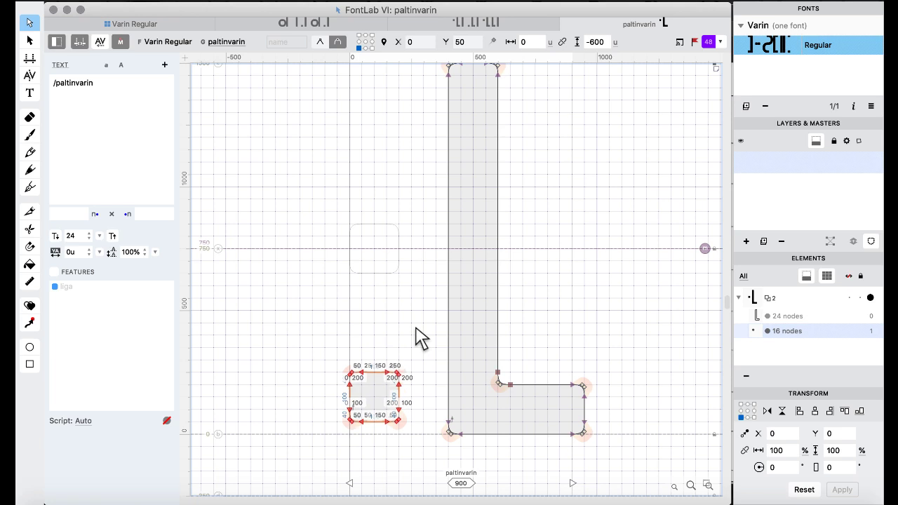
key(shift+Down)
key(shift+Down)
key(shift+Down)
key(shift+Down)
key(shift+Down)
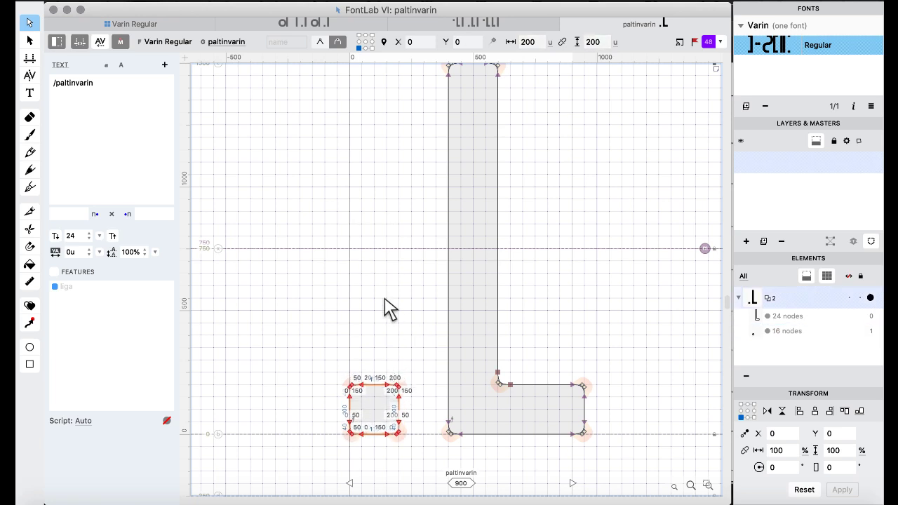
click(159, 25)
- Select the glyph range from aasavarin through vprimevarin to check how many glyphs it contains, and clear the selection
click(411, 311)
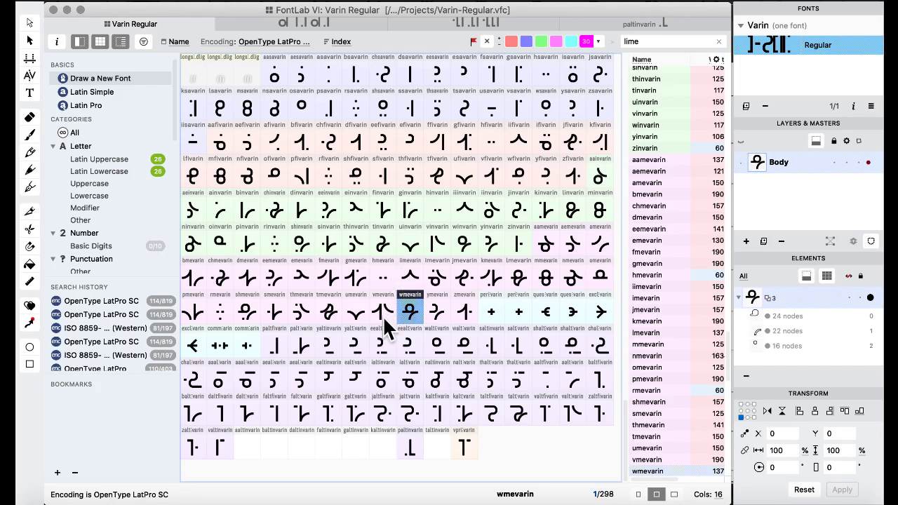
click(337, 285)
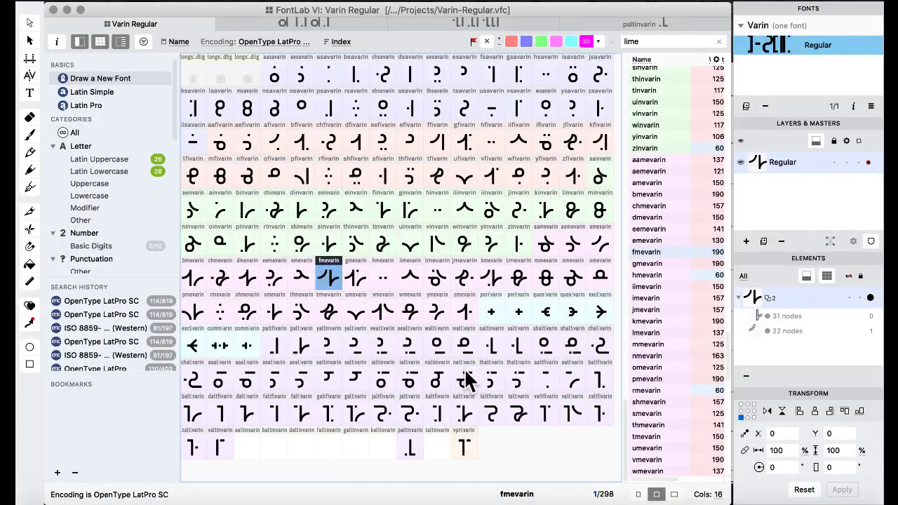
click(277, 77)
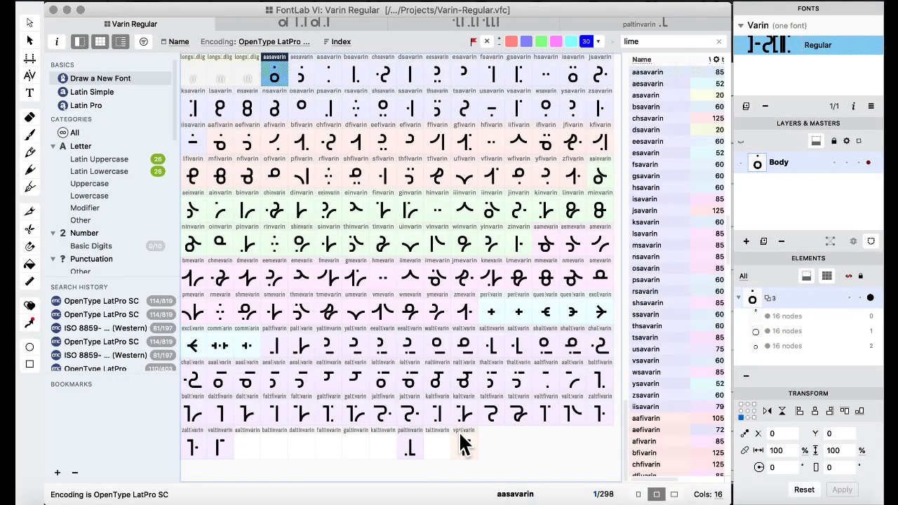
shift+click(461, 433)
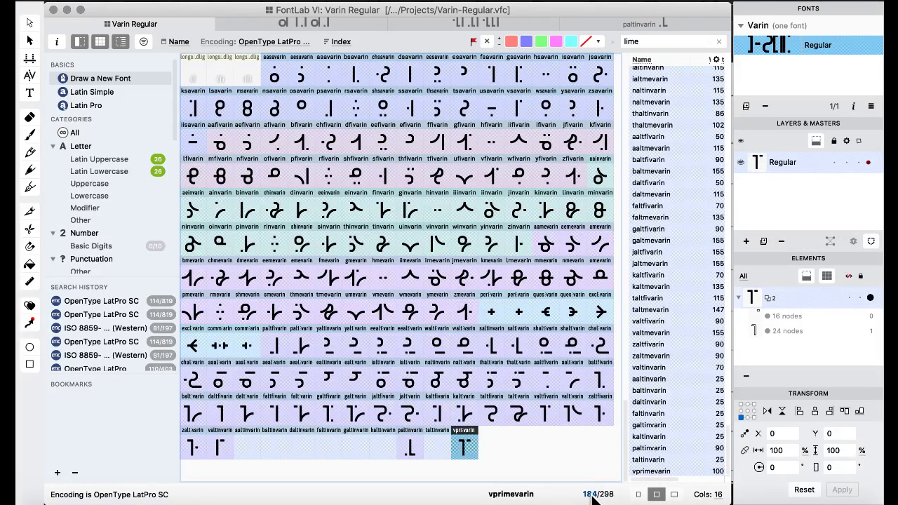
click(394, 355)
click(358, 278)
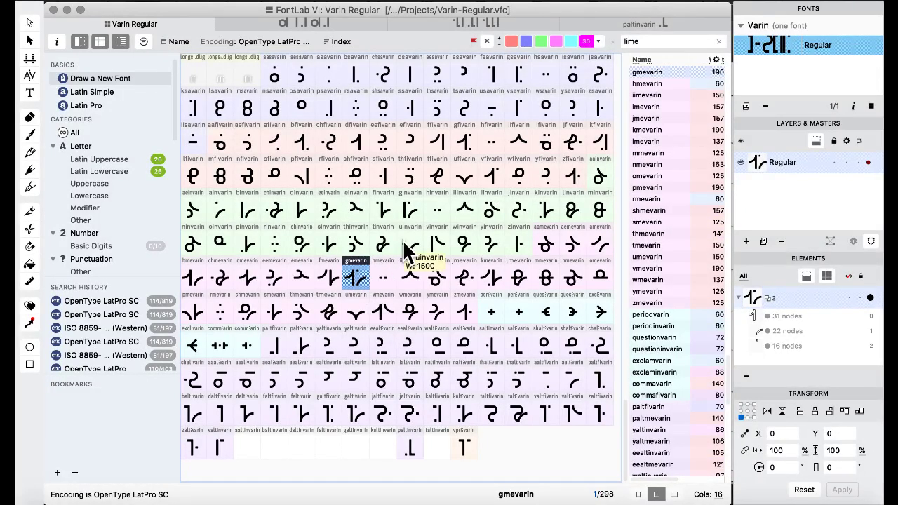
click(367, 211)
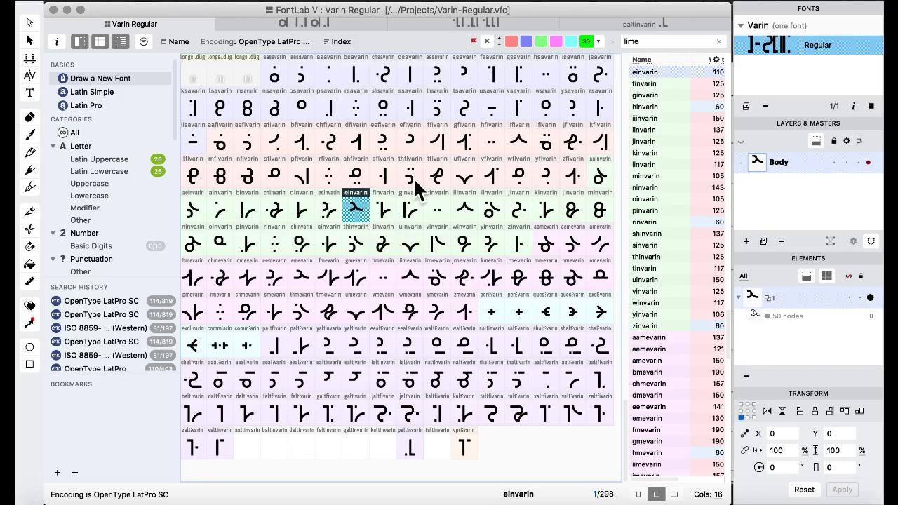
- Open another text tab from the eefivarin glyph, preview sp with liga enabled, and go back to the glyph overview
click(388, 146)
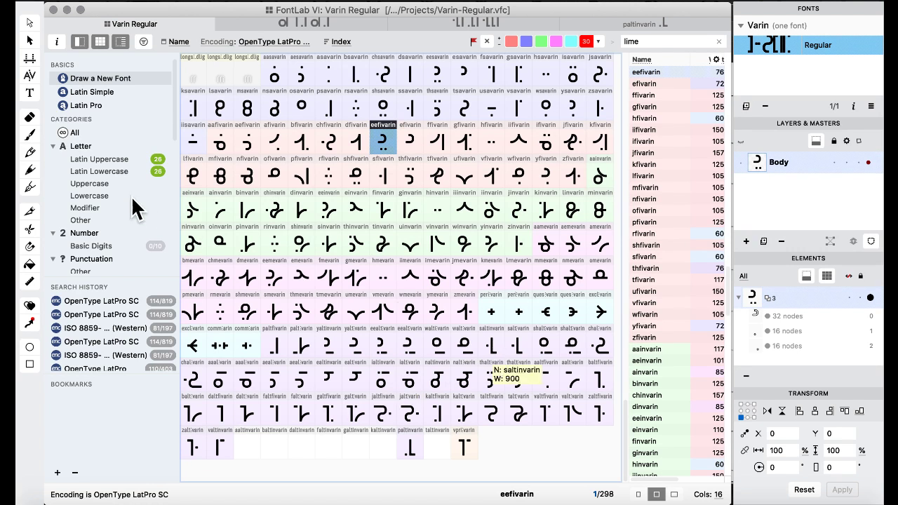
click(27, 91)
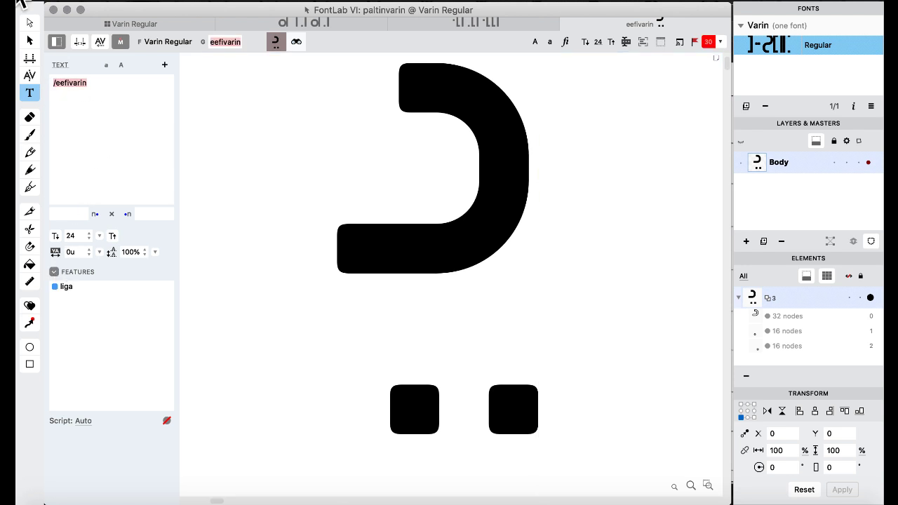
text(sp)
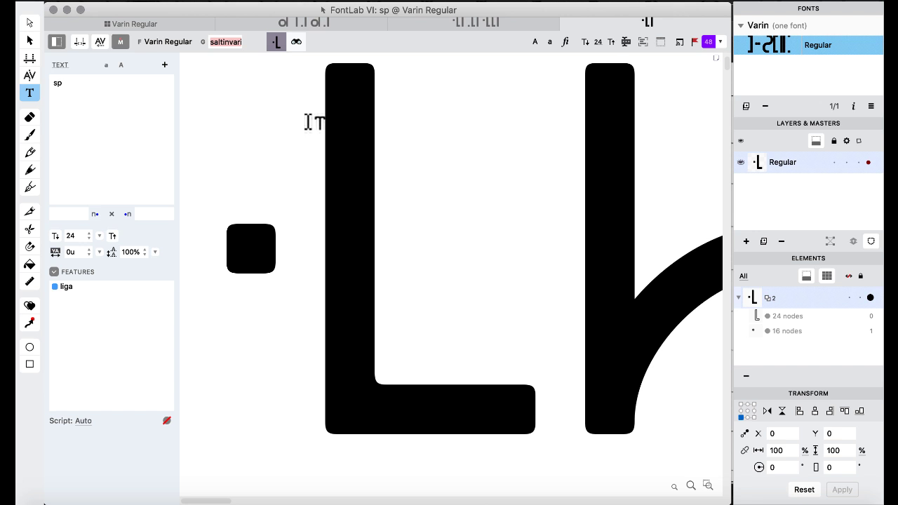
click(150, 26)
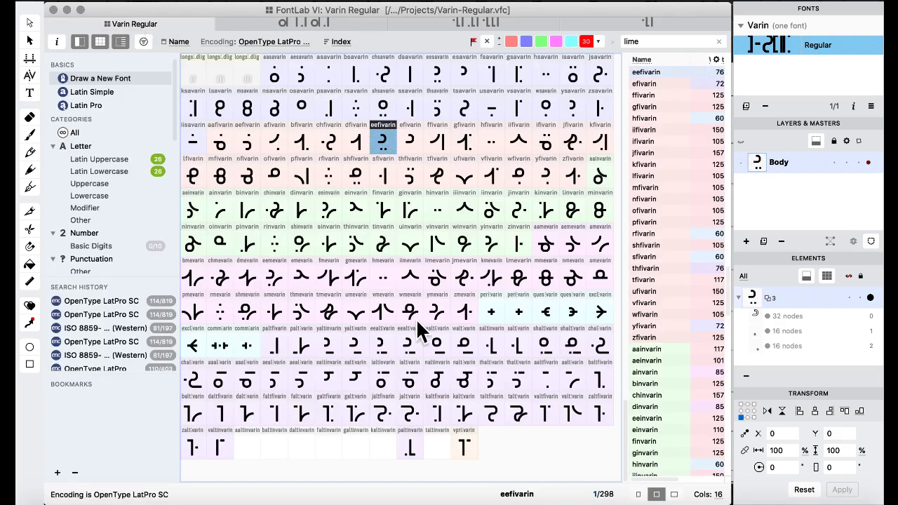
- Open the paltmevarin glyph to inspect its low dash, and return to the glyph overview
click(433, 386)
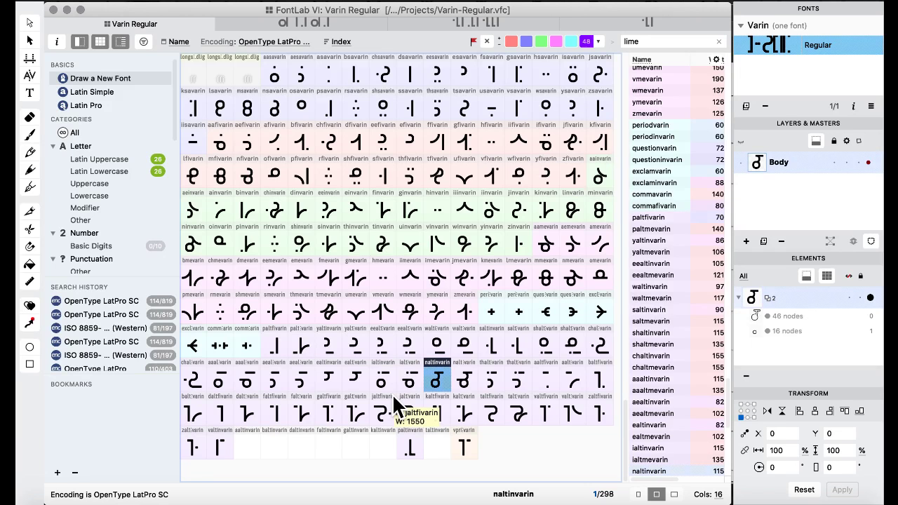
click(301, 348)
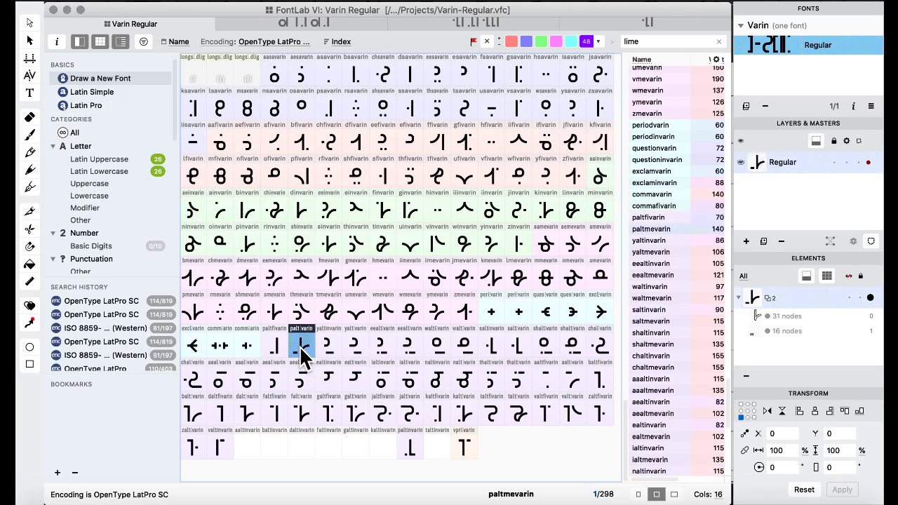
double_click(299, 345)
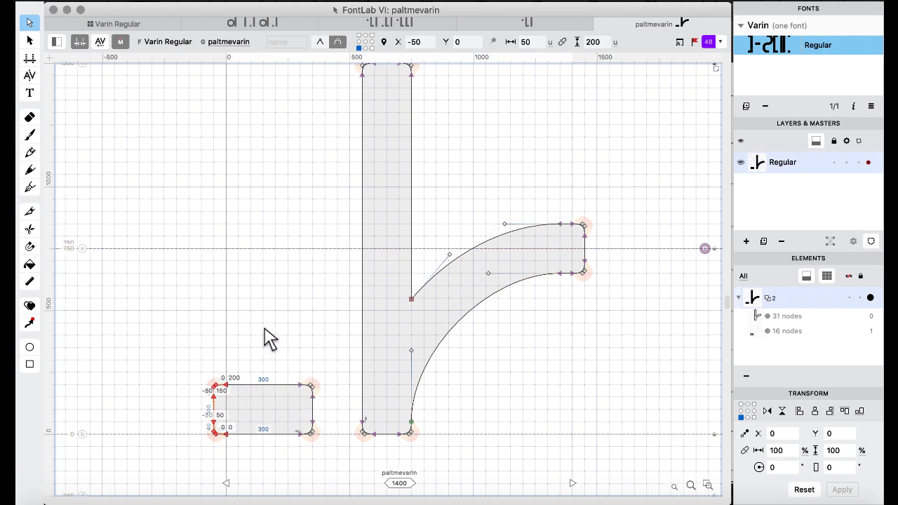
click(137, 24)
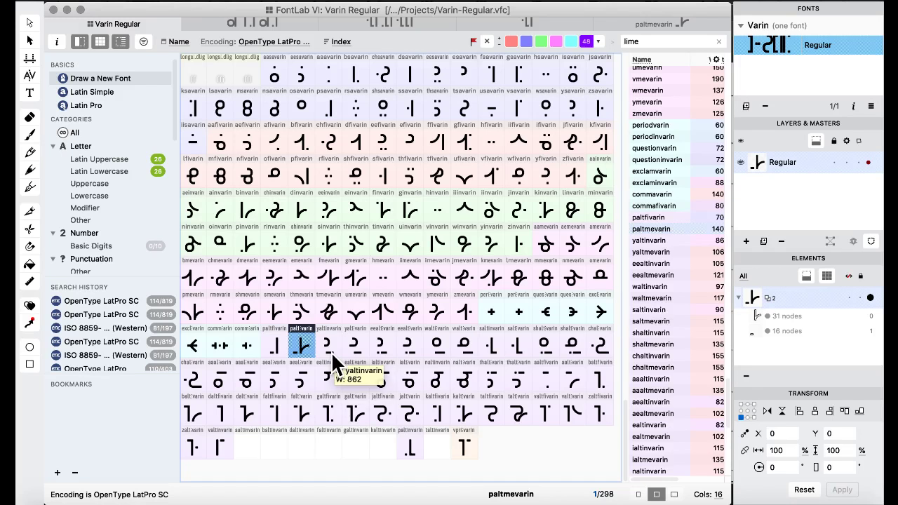
click(344, 318)
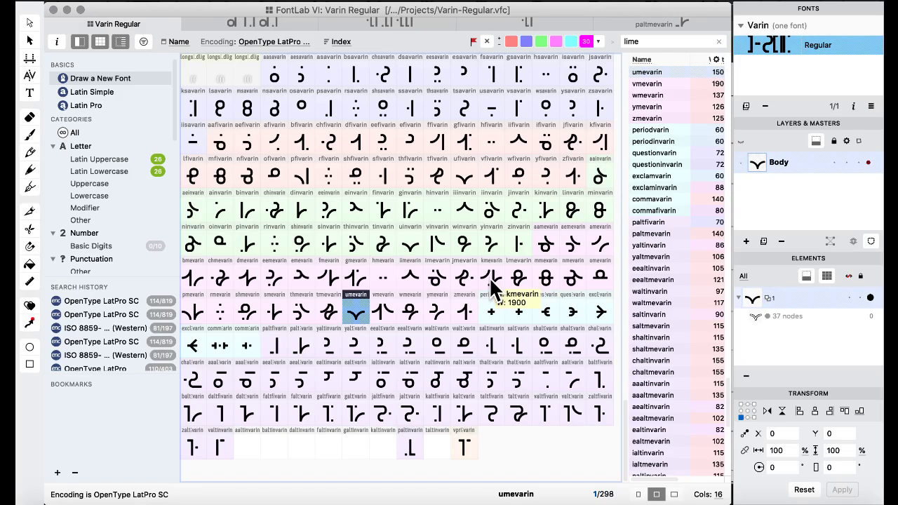
- Reopen paltmevarin and compare its low dash with the neighbouring paltfivarin and yaltinvarin glyphs, ending on paltmevarin
click(291, 349)
double_click(290, 348)
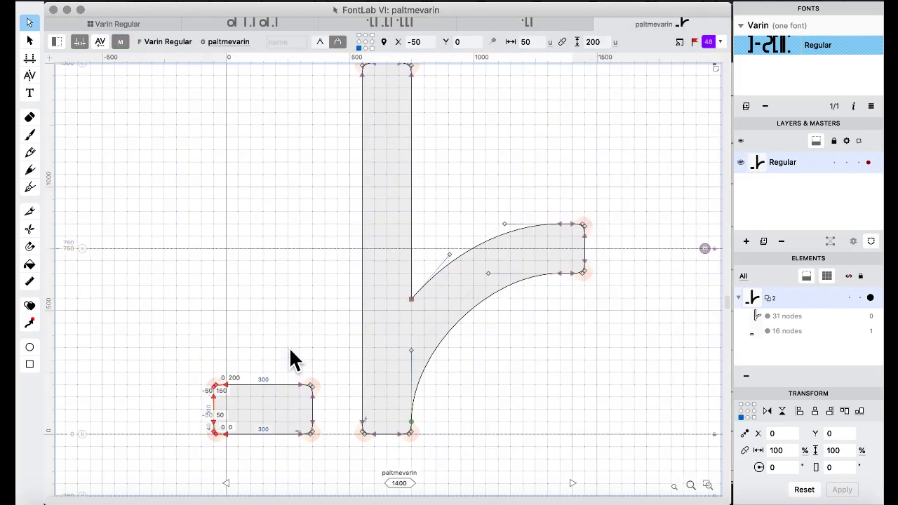
key(super+bracketright)
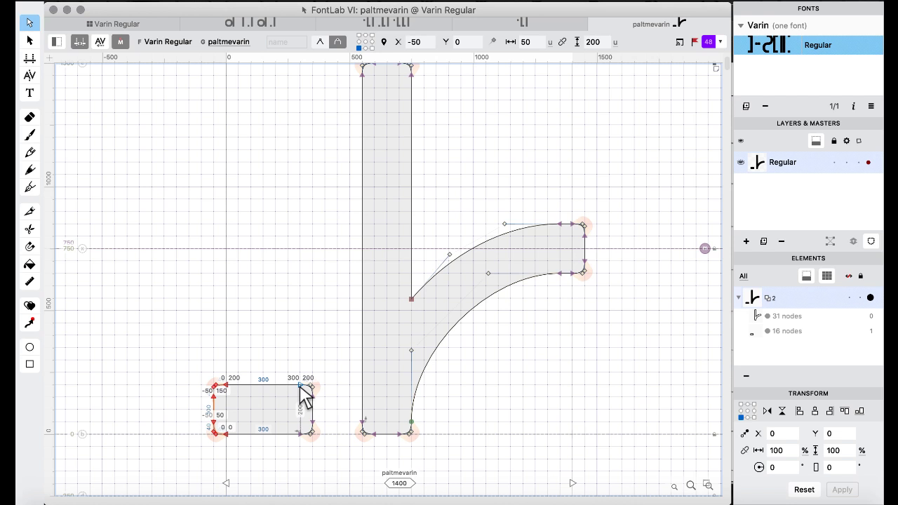
key(super+bracketleft)
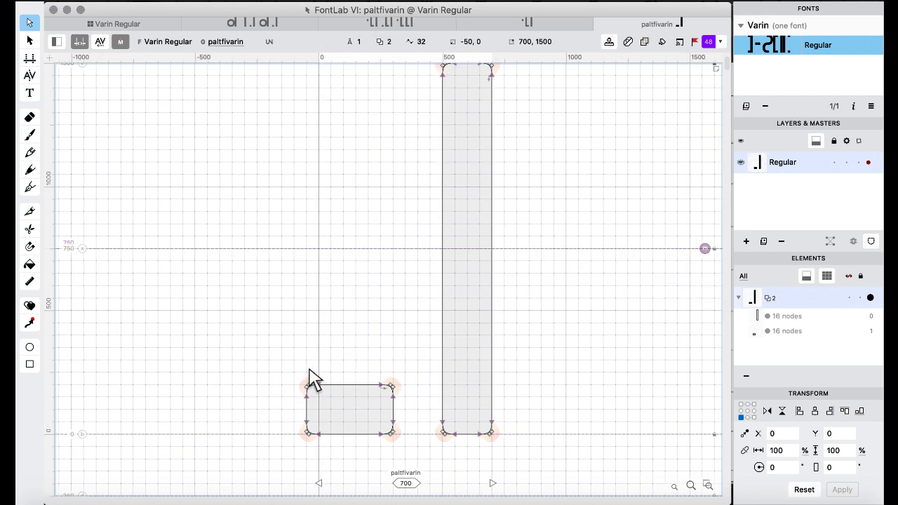
key(super+bracketleft)
key(super+bracketleft)
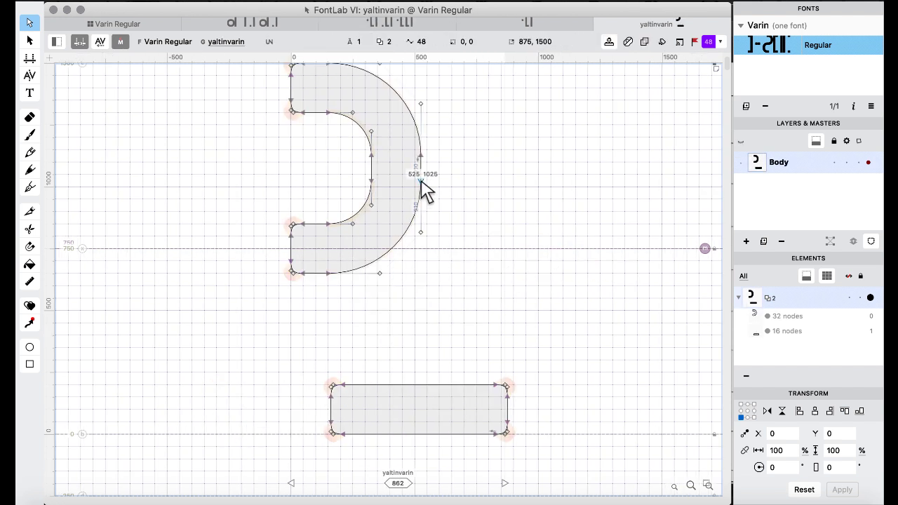
alt+click(506, 398)
key(super+bracketright)
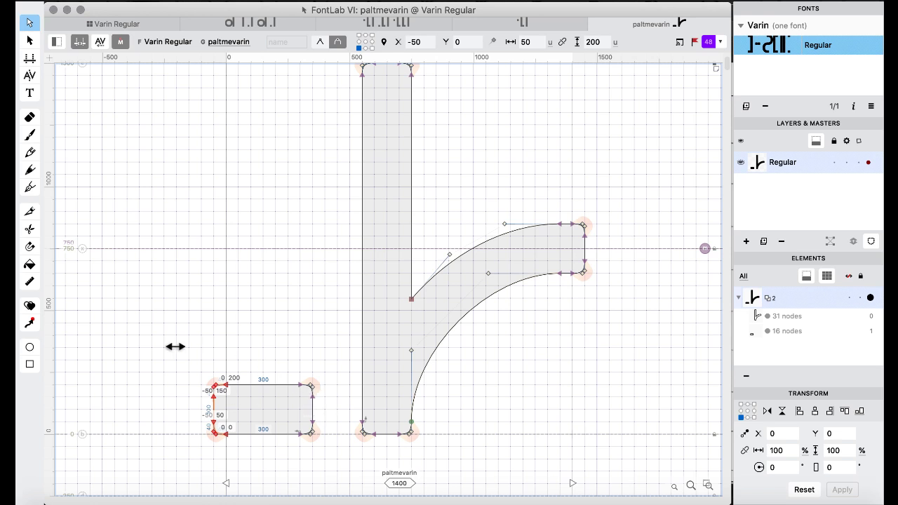
- Shorten paltmevarin's low dash by moving its outer edge nodes 50 units inward to X 0
drag(161, 347, 273, 473)
key(shift+Right)
key(shift+Right)
key(shift+Right)
key(shift+Right)
key(shift+Right)
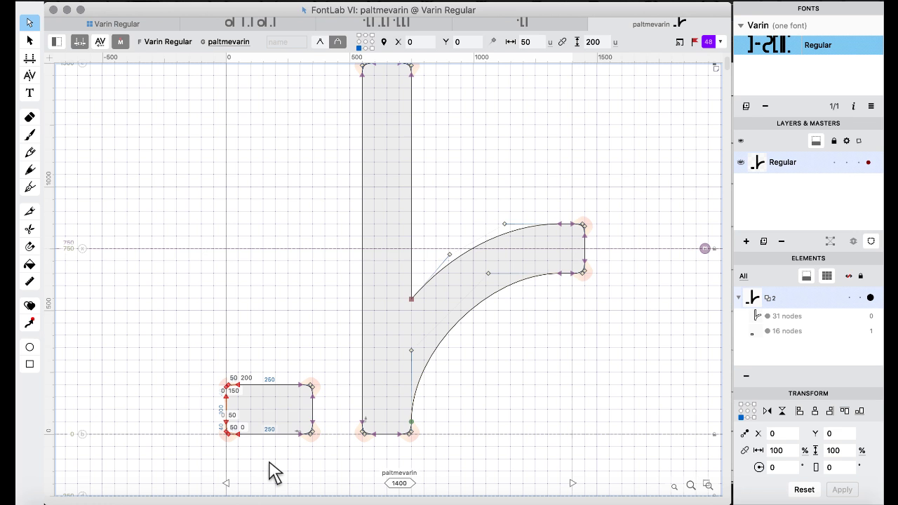
- Set paltmevarin's left sidebearing equal to -50 with the Set sidebearings action, doing nothing to the right one
key(super+a)
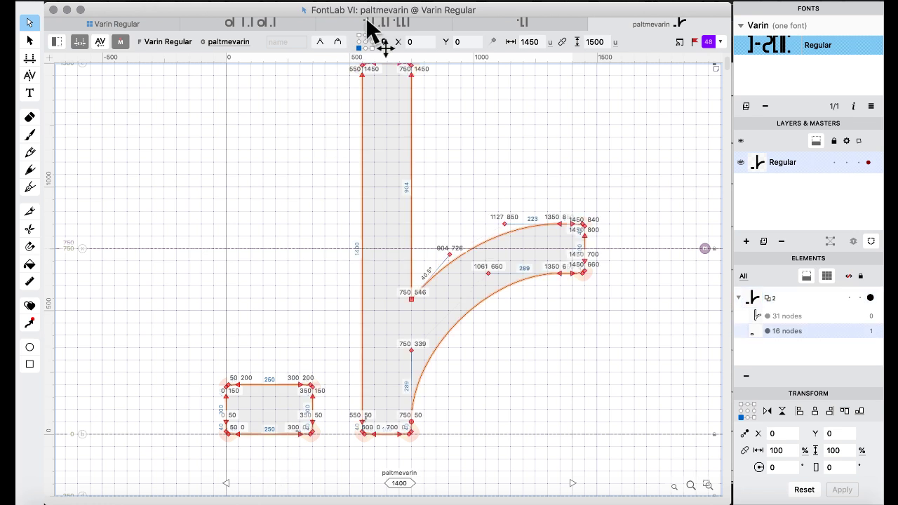
click(382, 1)
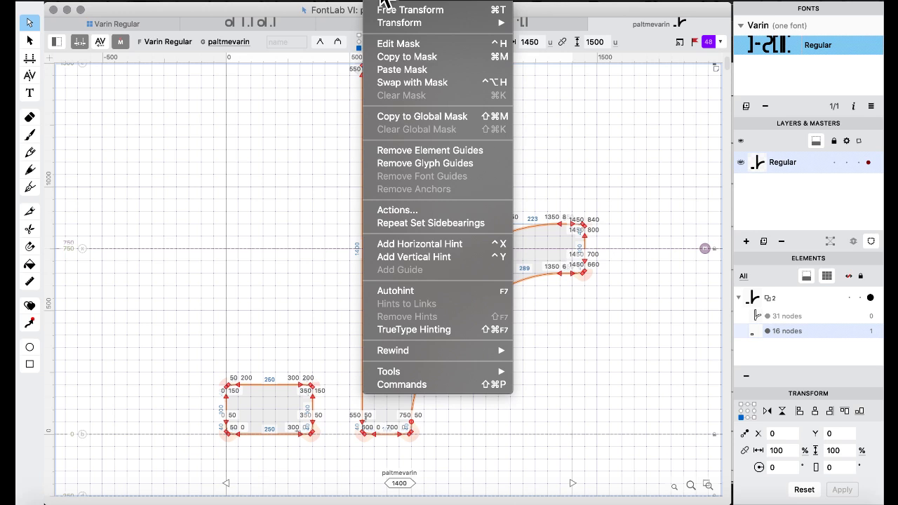
click(426, 211)
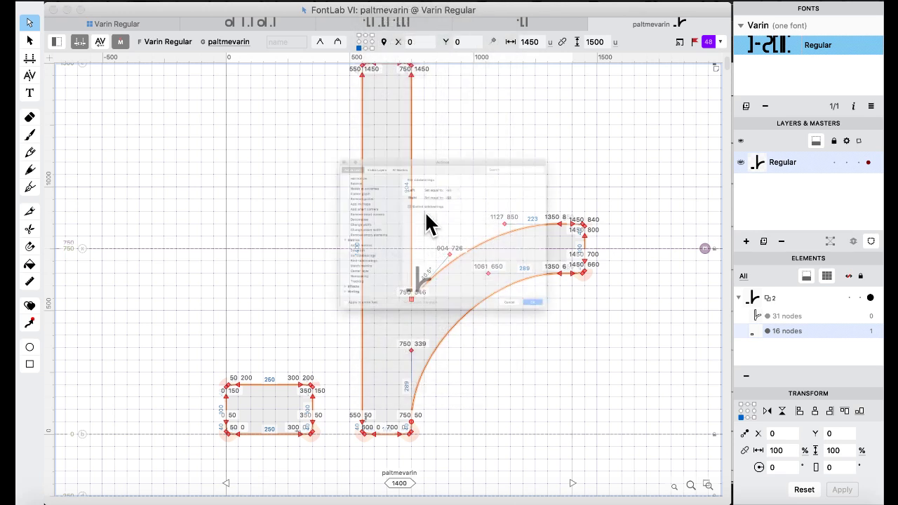
click(426, 148)
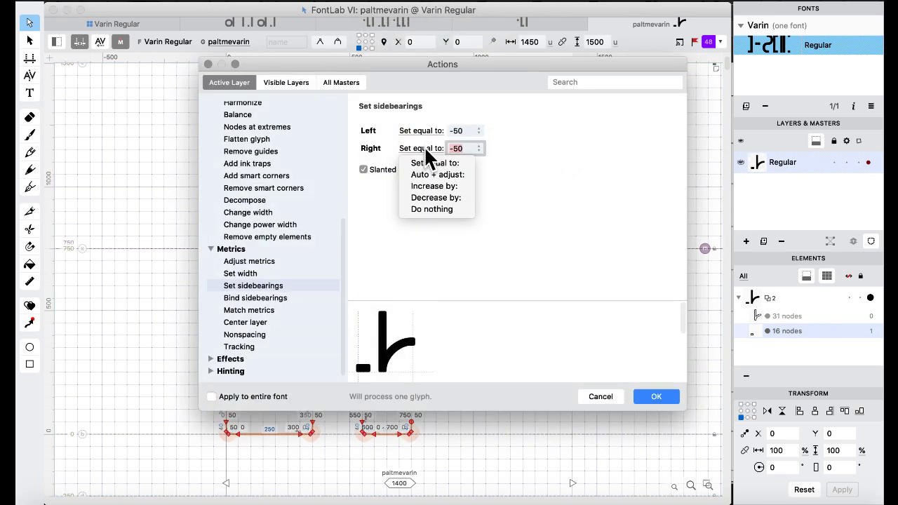
click(442, 210)
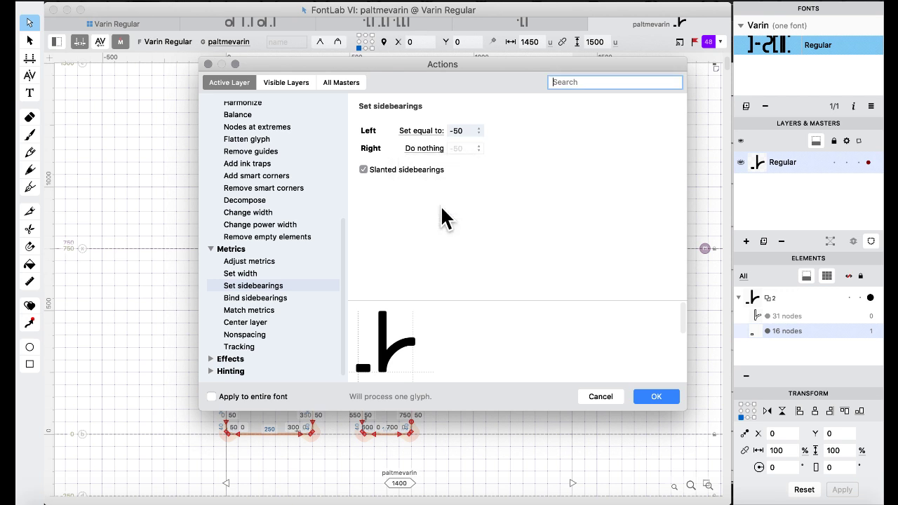
click(667, 399)
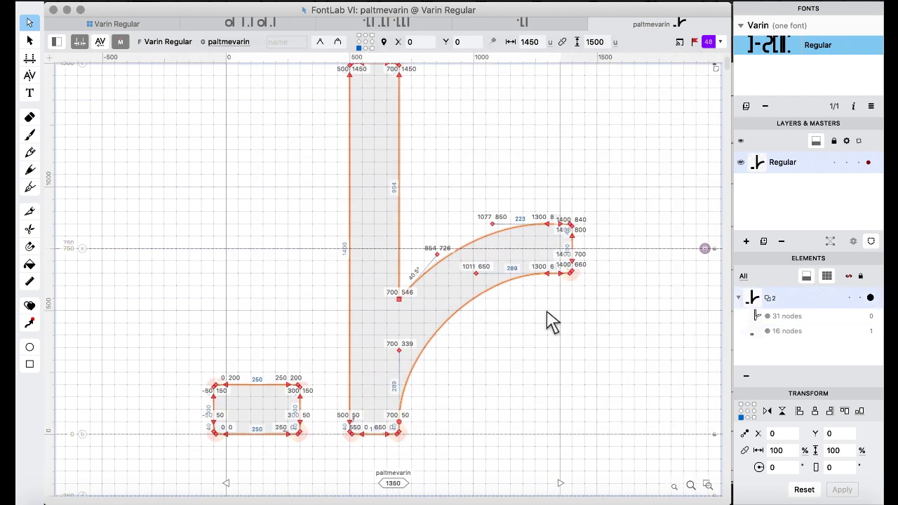
- Open paltinvarin from the glyph overview as editable preview text, with the text options shown and the liga feature enabled
click(129, 24)
click(355, 237)
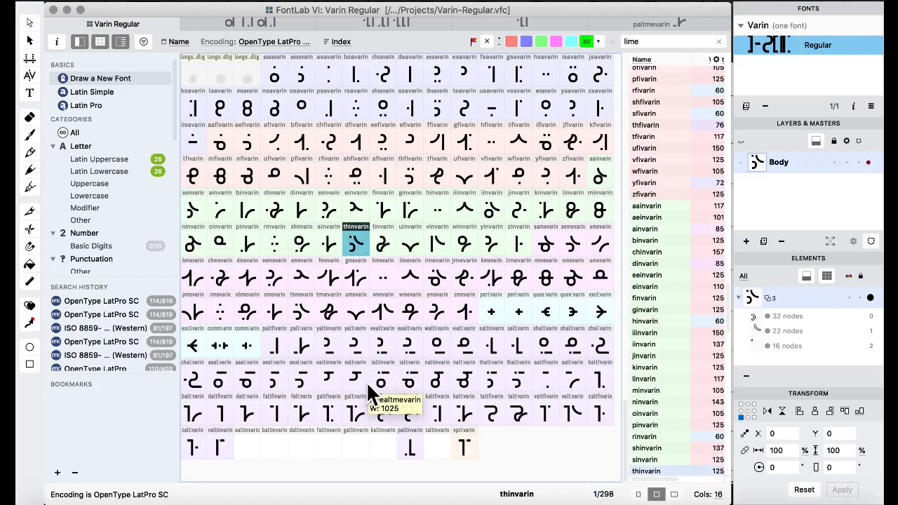
click(340, 416)
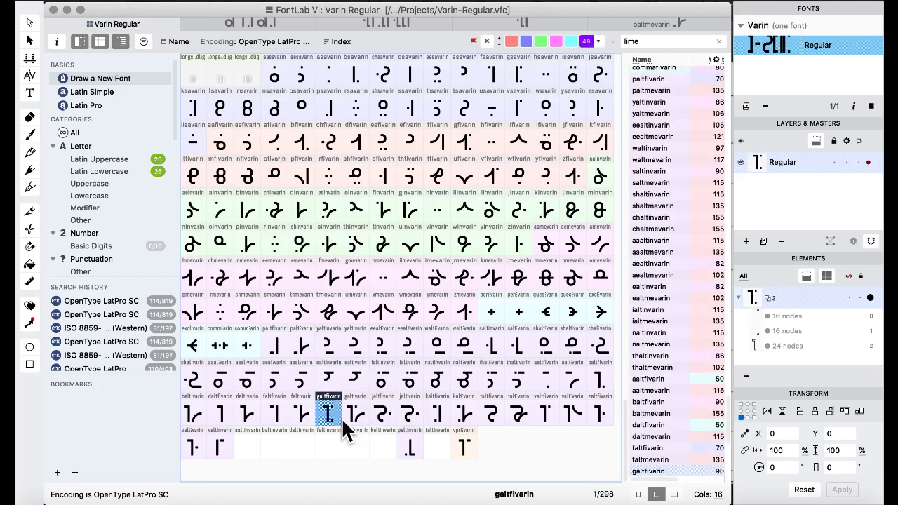
click(416, 454)
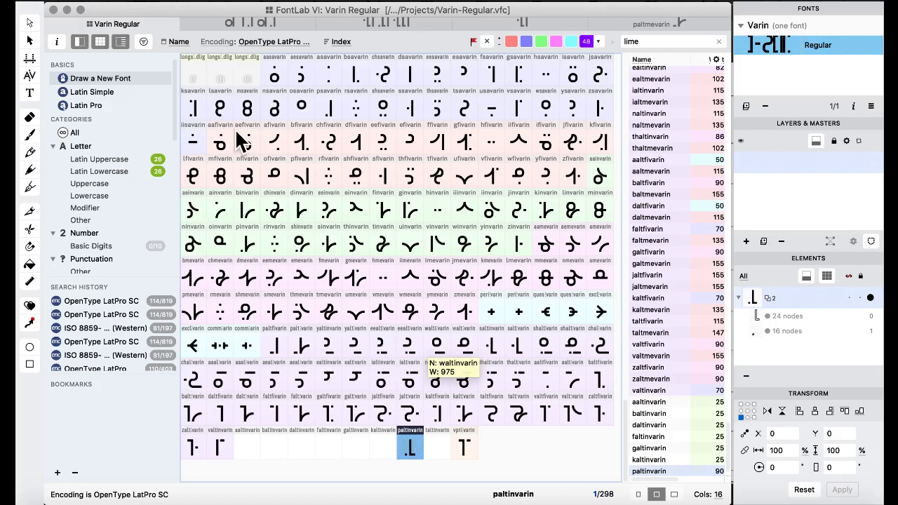
click(30, 93)
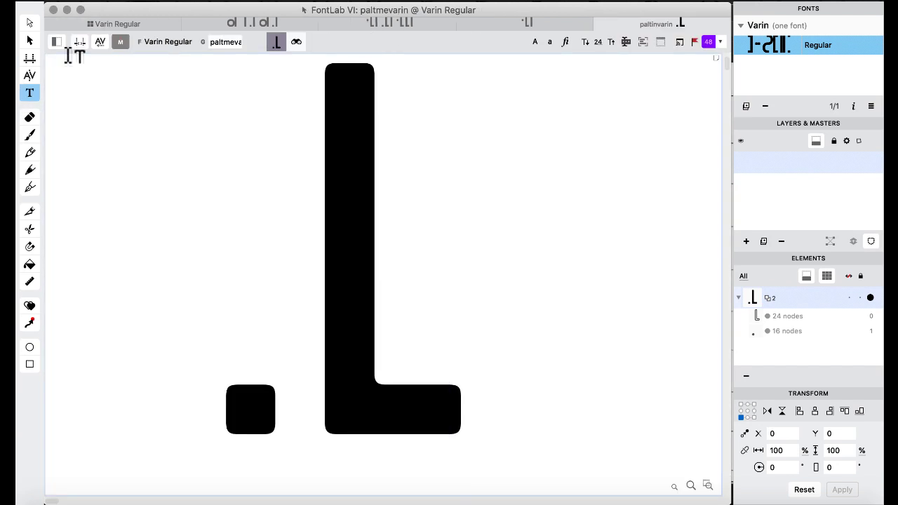
click(56, 42)
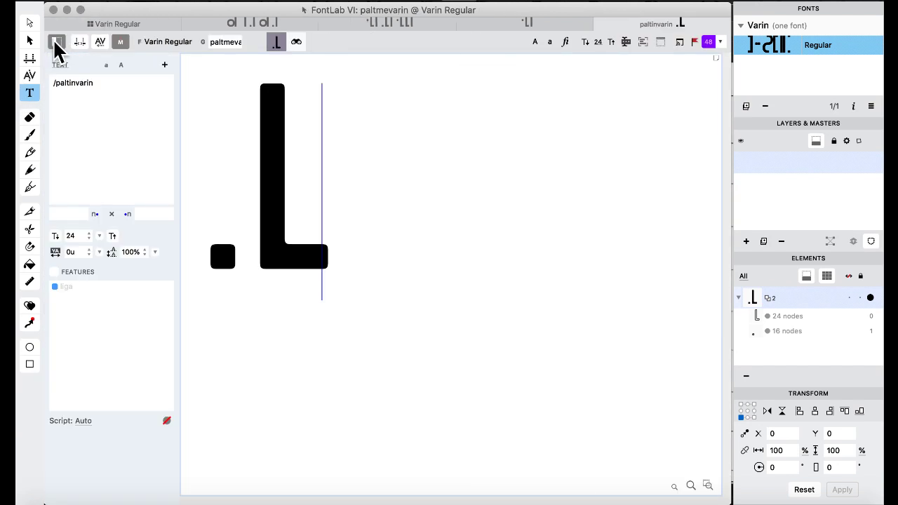
click(54, 272)
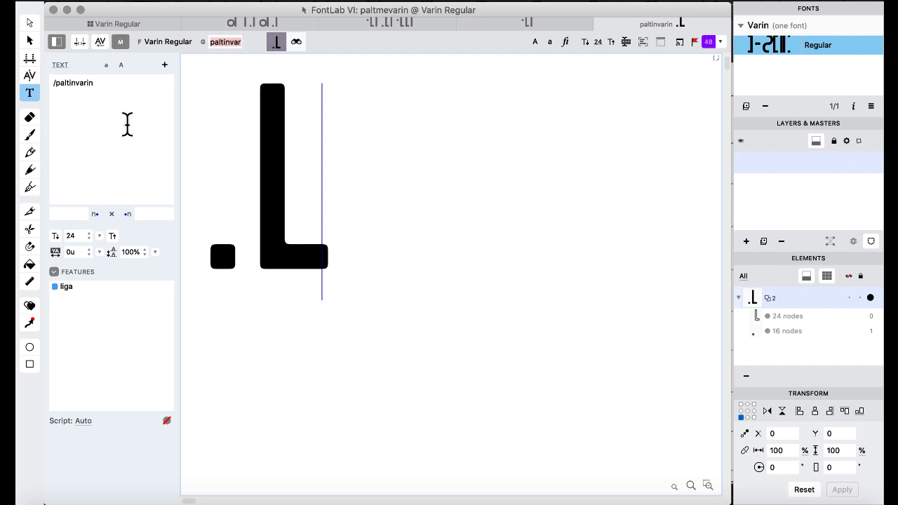
- Replace the preview text with sp, pp and spp on separate lines
text(sp)
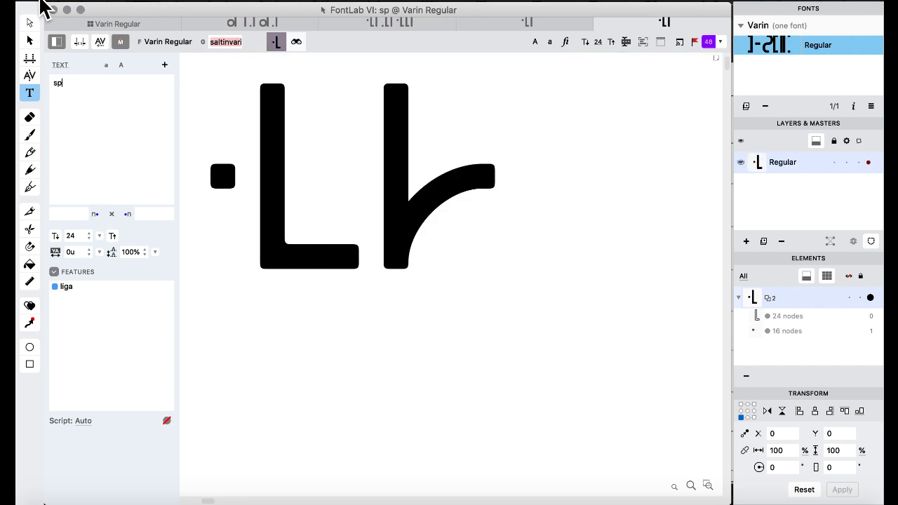
key(Return)
text(pp)
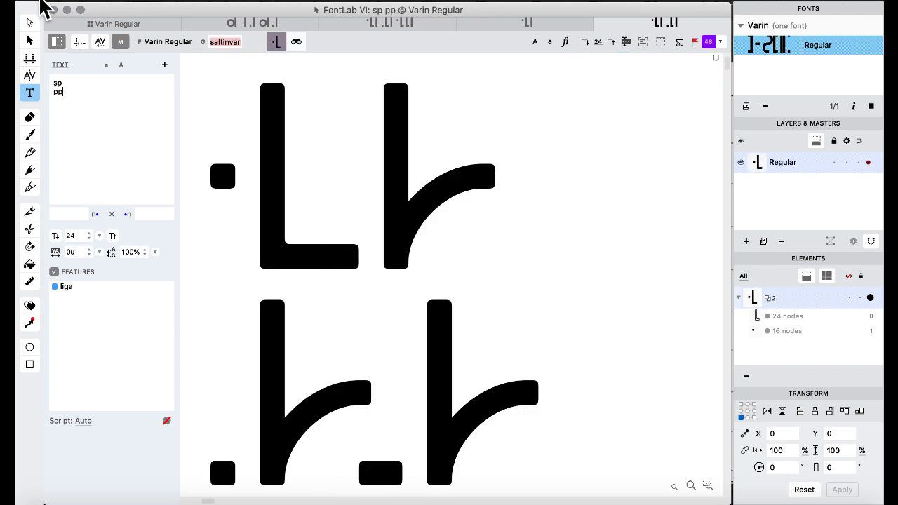
key(Return)
text(spp)
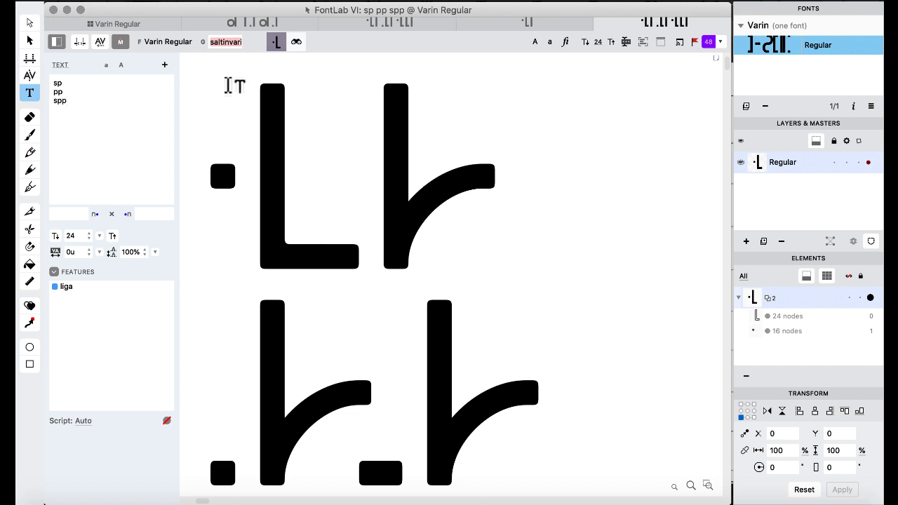
key(super+minus)
key(super+minus)
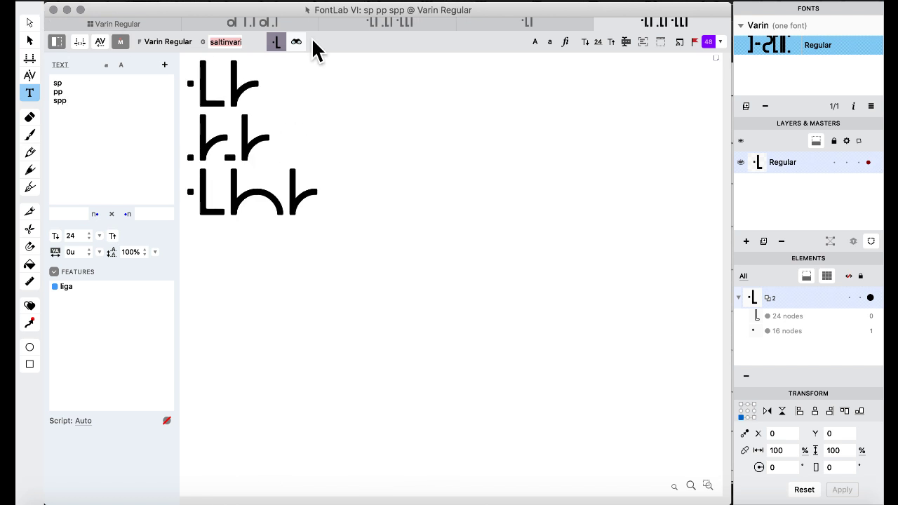
- Compile the liga feature code in the Features & Classes workspace, and restore the Default workspace
click(489, 4)
mouse_move(535, 117)
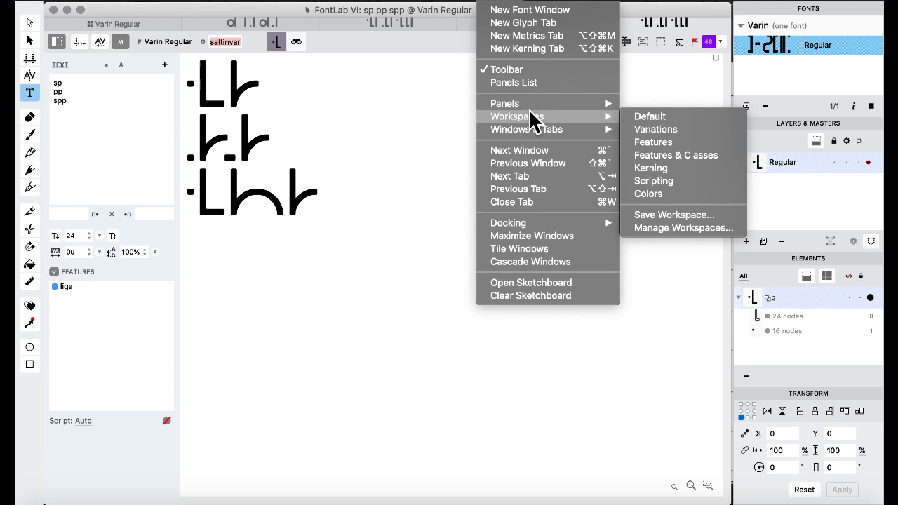
click(667, 155)
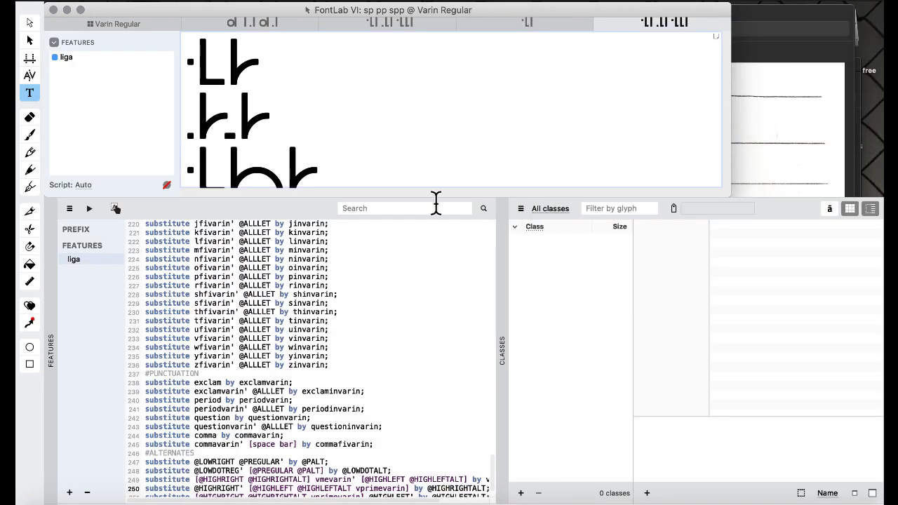
click(89, 208)
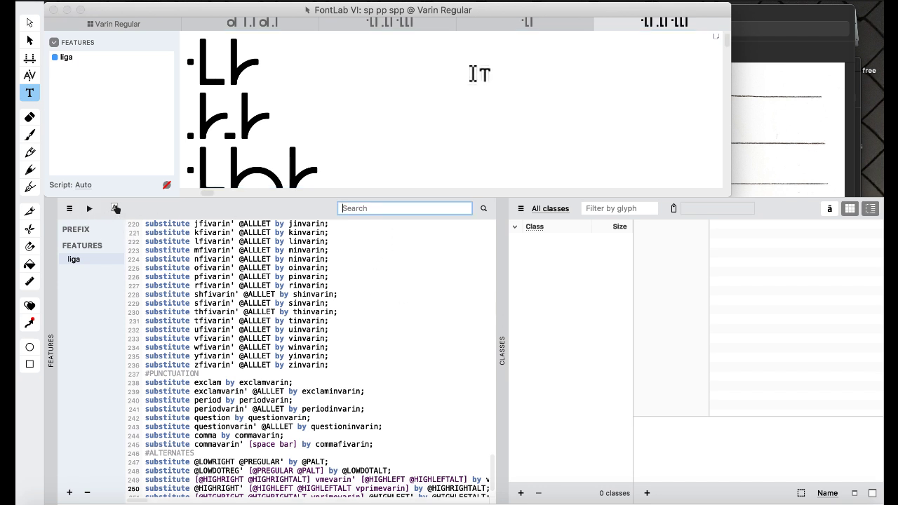
click(495, 2)
mouse_move(593, 118)
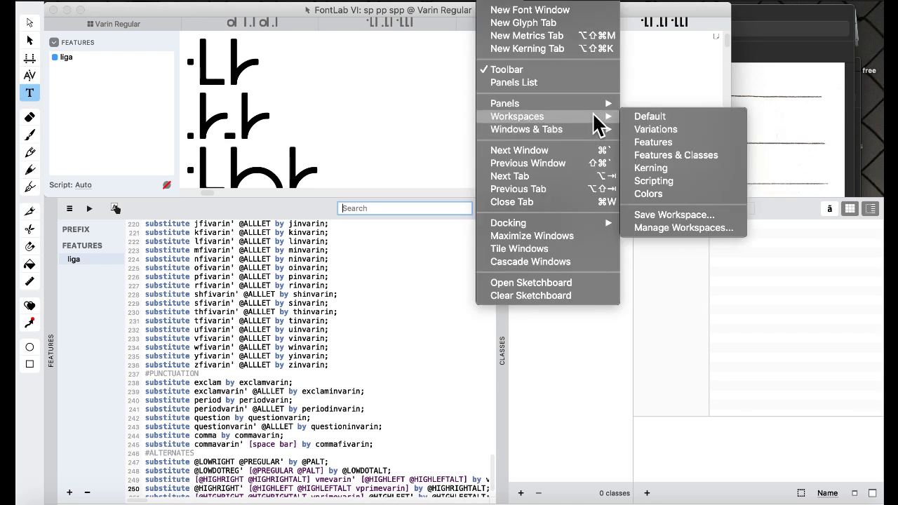
click(647, 117)
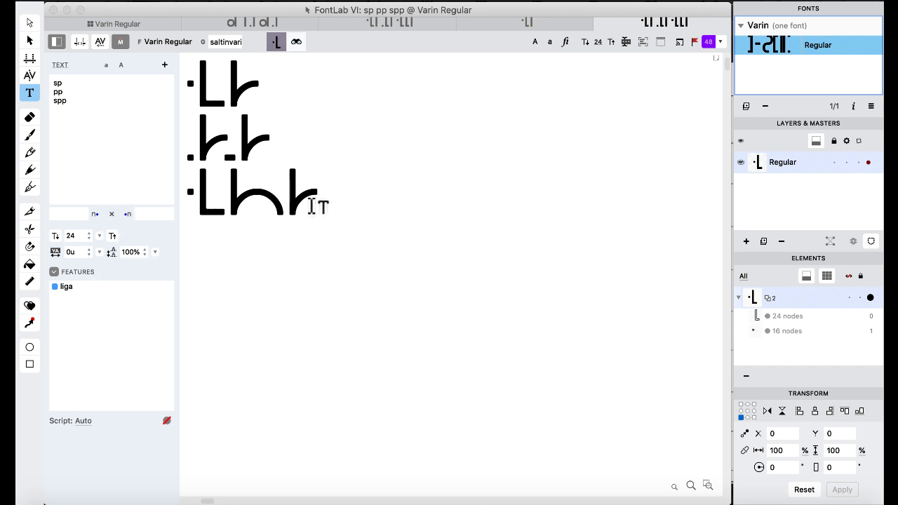
- Refresh the preview's feature settings, then add a trailing space after each of the sp, pp and spp lines
click(54, 271)
click(54, 272)
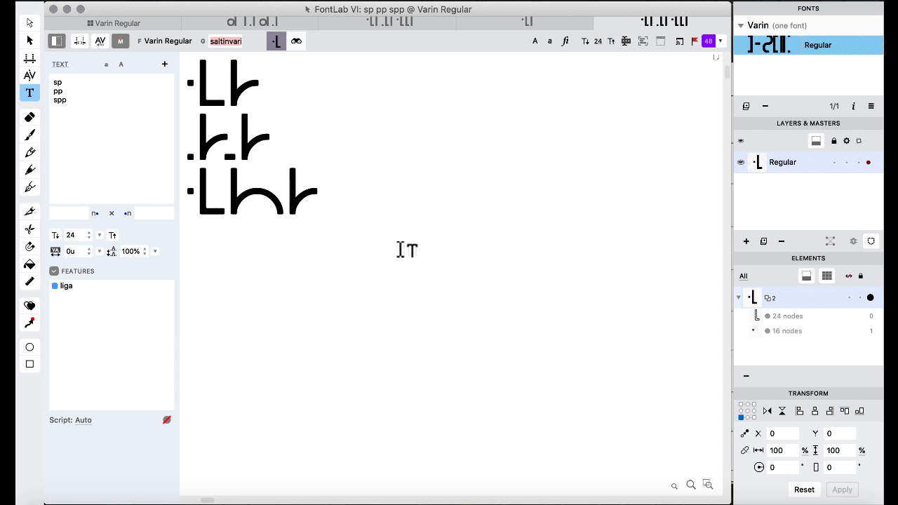
click(381, 236)
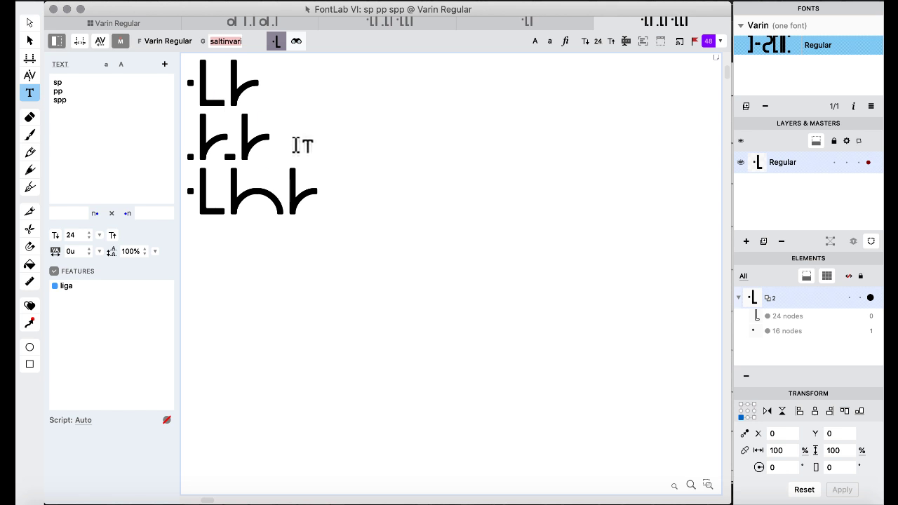
key(BackSpace)
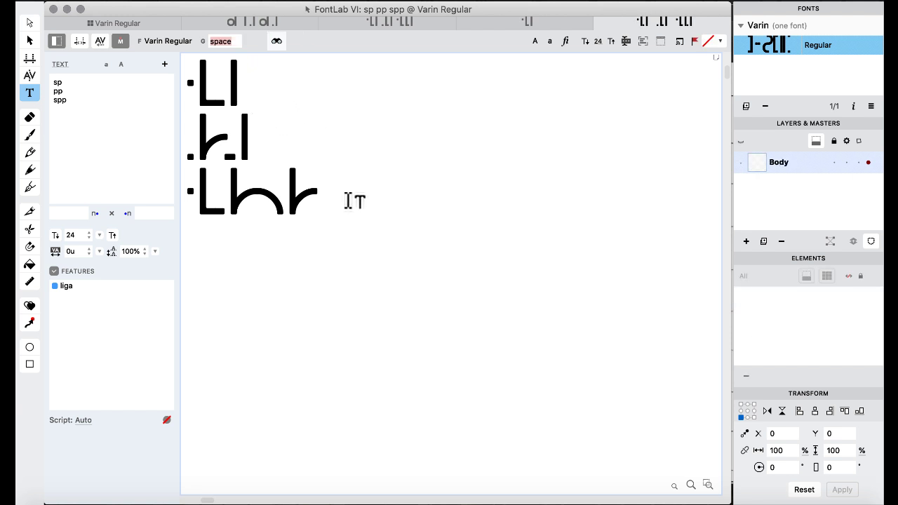
click(318, 206)
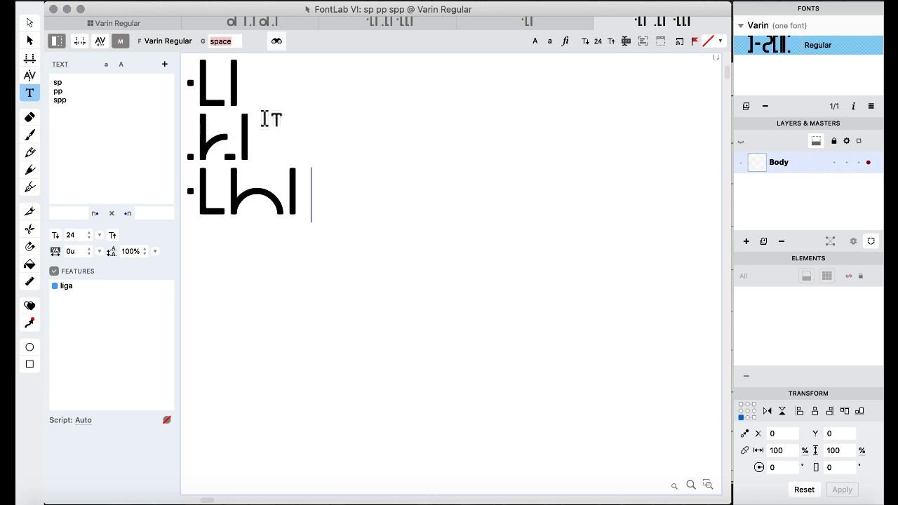
- Check which glyph variants are used for the first letters of the pp and spp test lines
click(216, 145)
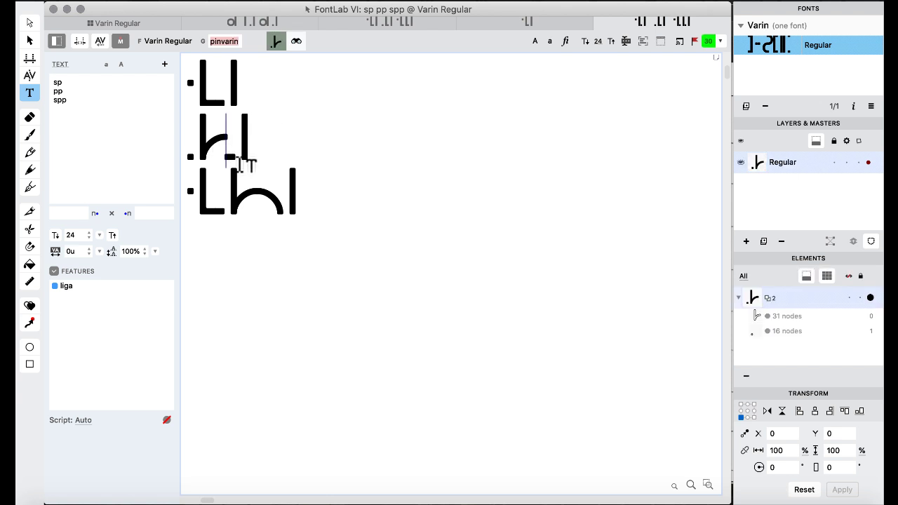
click(220, 97)
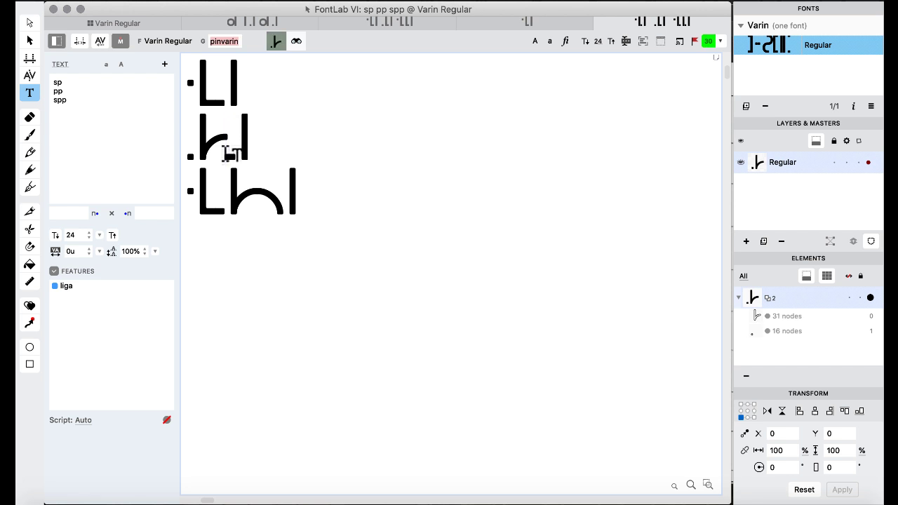
click(232, 209)
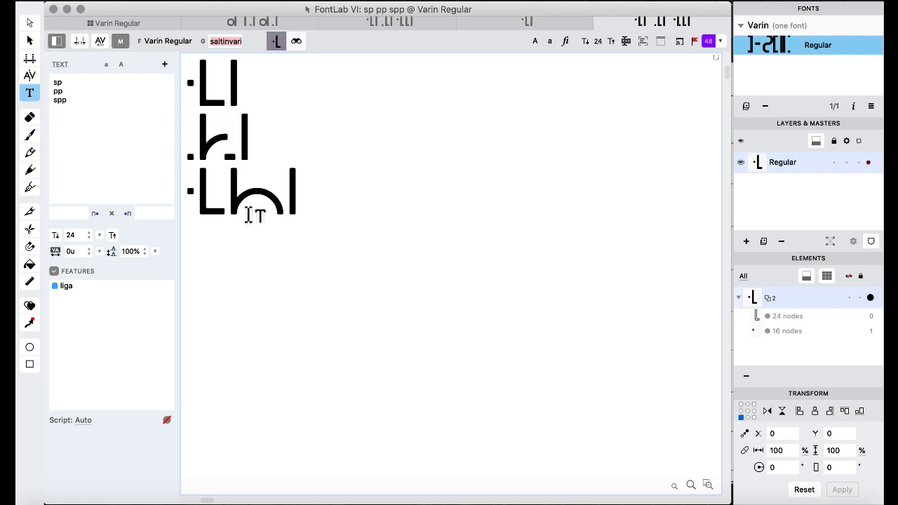
- Return to the Varin Regular glyph overview and close the older preview tabs, keeping the sp pp spp tab
click(123, 23)
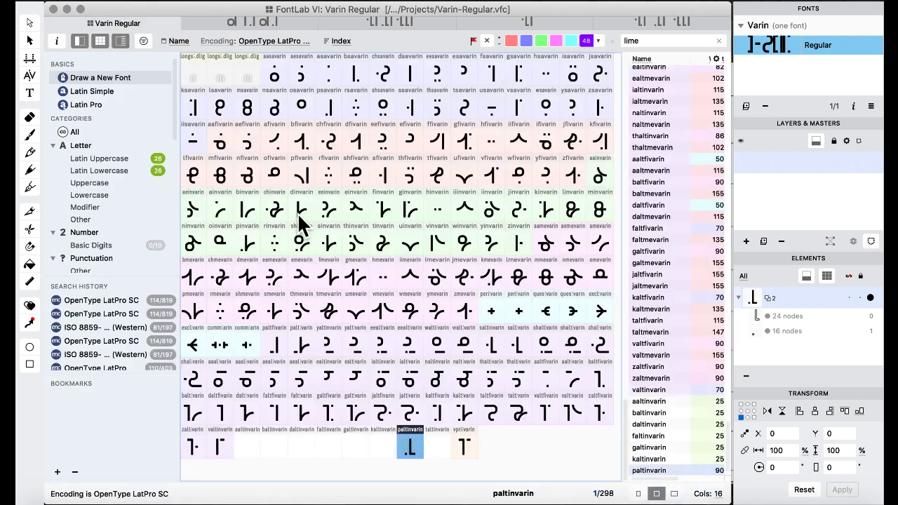
click(219, 22)
click(277, 22)
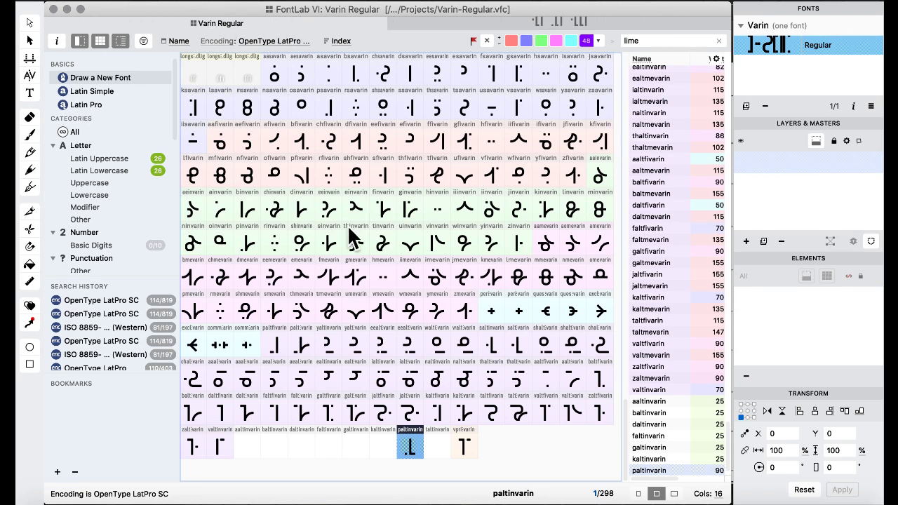
- Inspect existing glyphs in the overview, including galtfivarin, ealtmevarin, tmevarin, galtmevarin and jaltfivarin
click(351, 331)
click(336, 405)
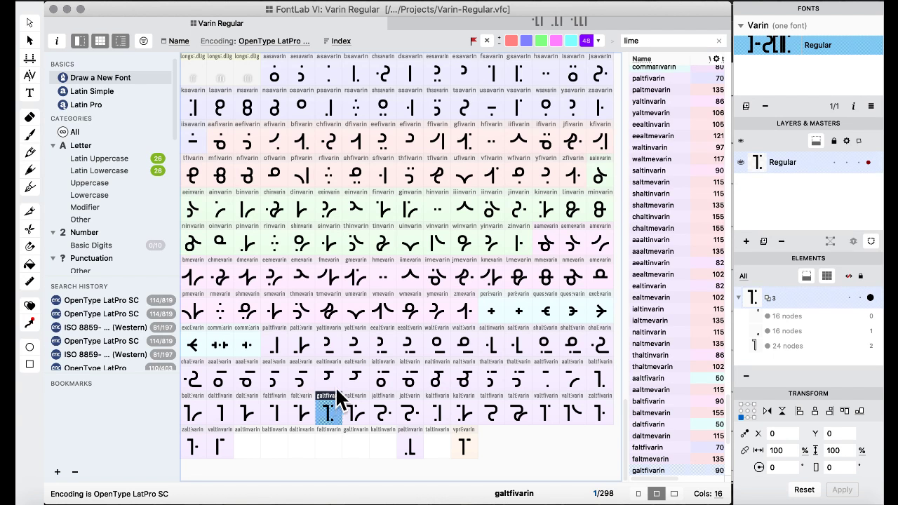
click(355, 382)
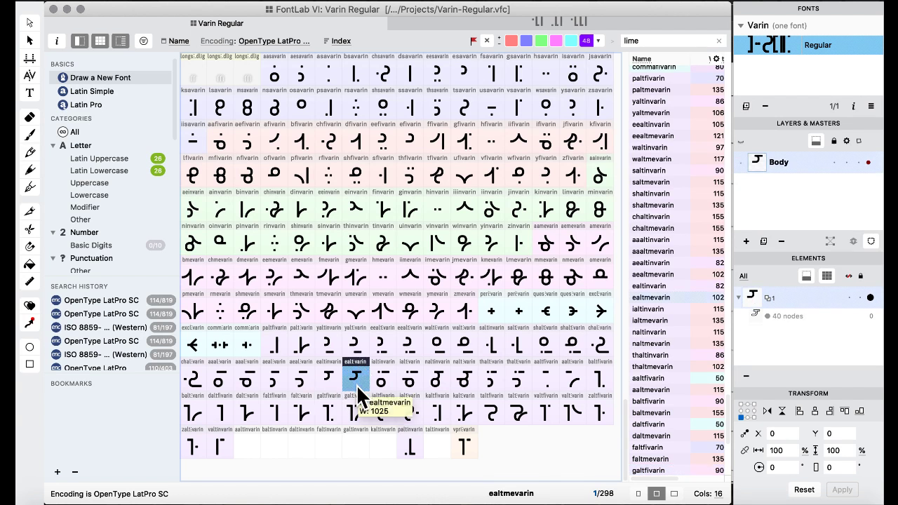
click(337, 303)
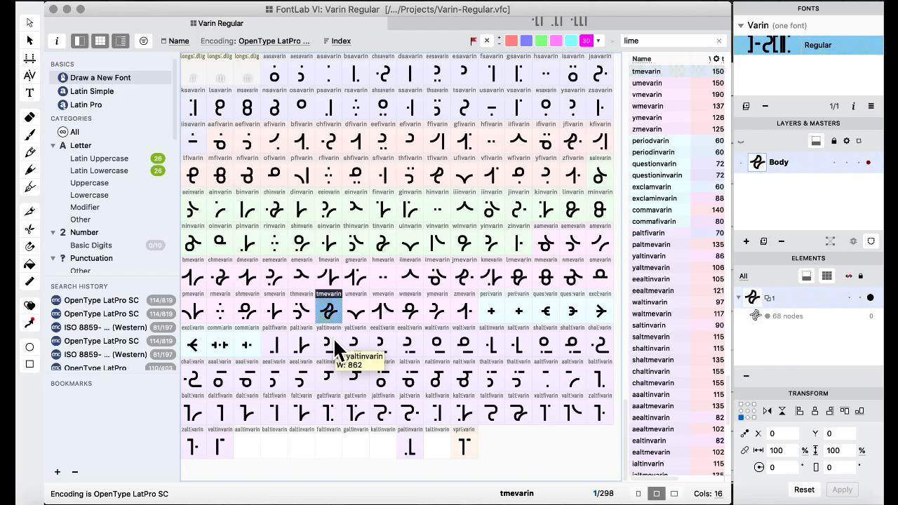
click(356, 414)
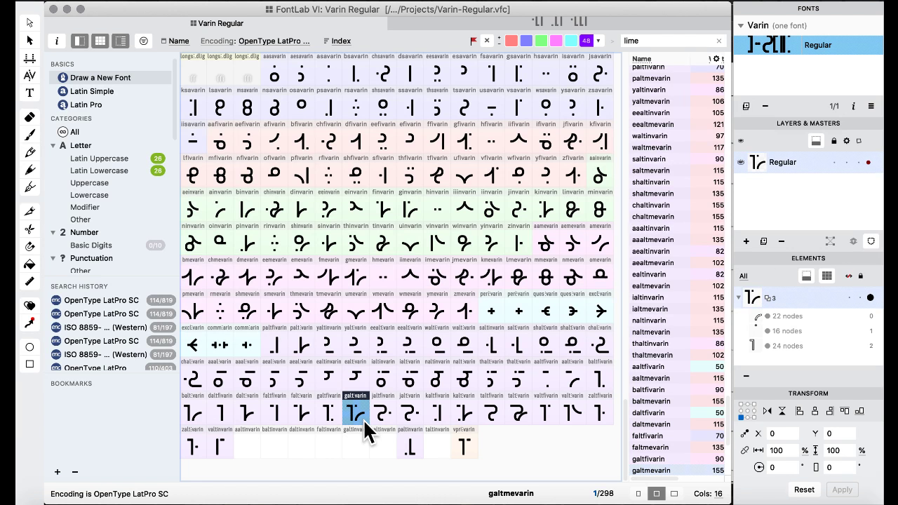
click(369, 384)
click(382, 413)
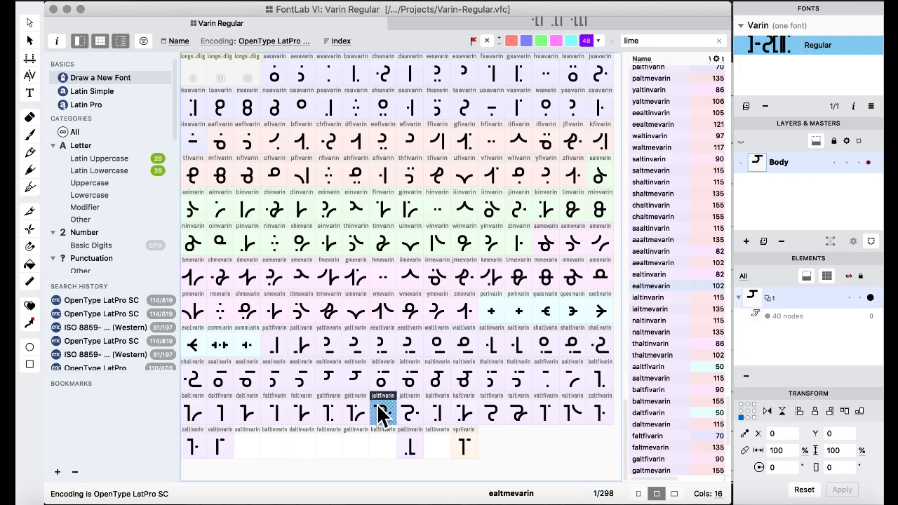
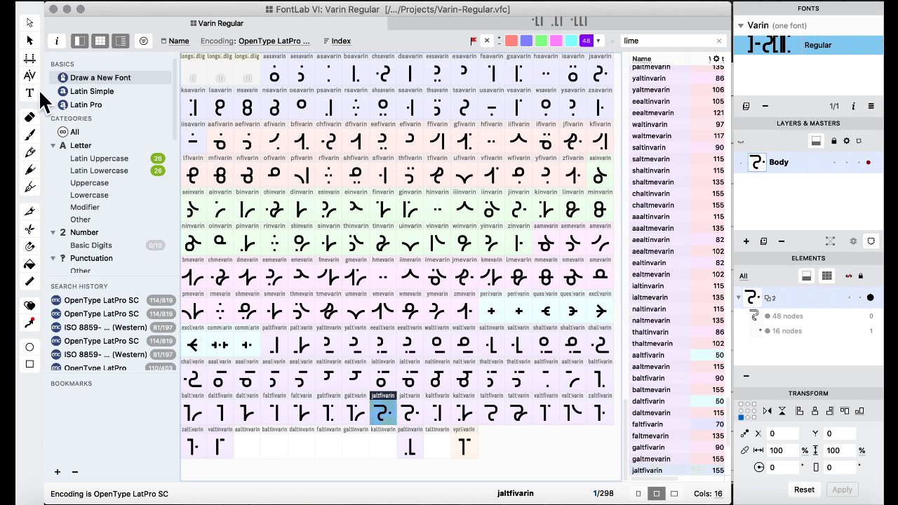
- Switch to the Features & Classes workspace to show the liga feature code
click(499, 1)
mouse_move(525, 114)
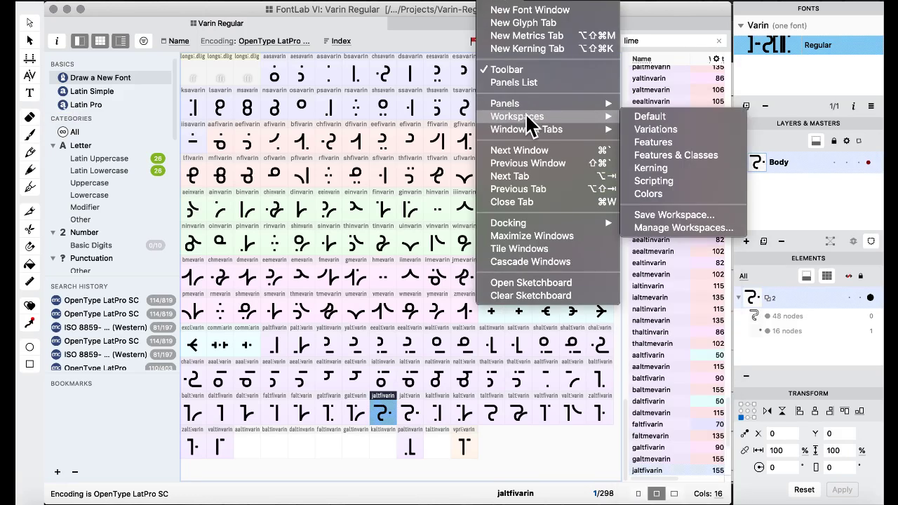
click(688, 156)
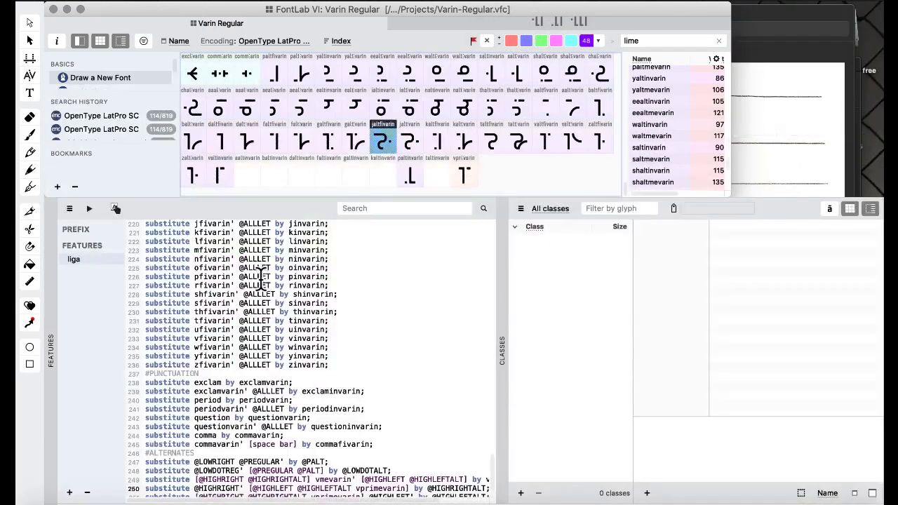
scroll(289, 263, up, 20)
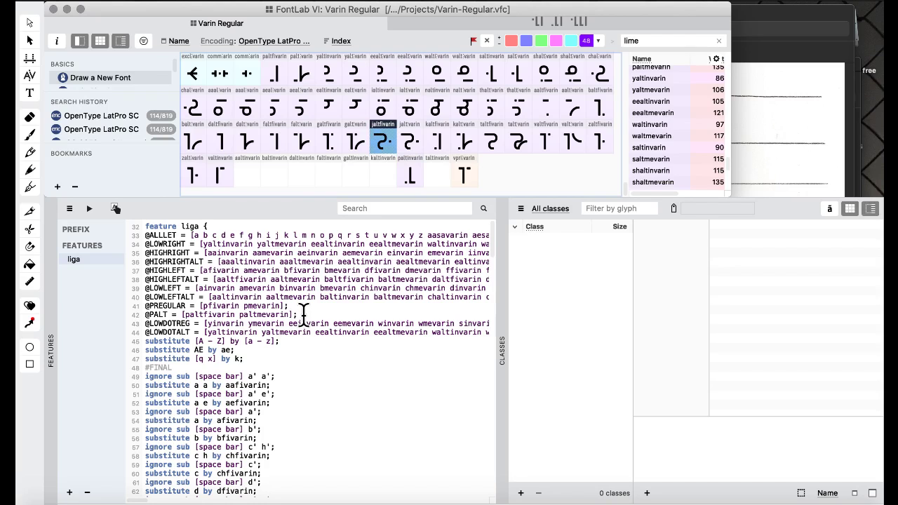
scroll(304, 316, down, 2)
scroll(303, 316, down, 20)
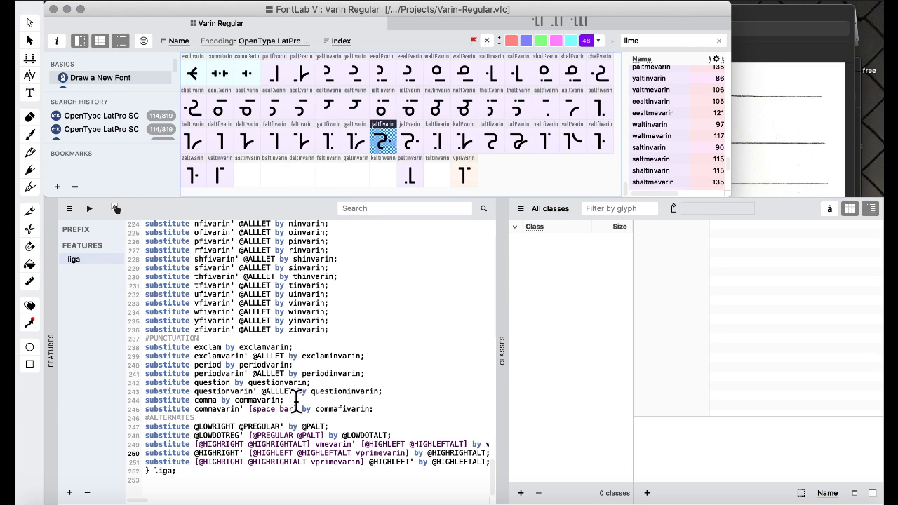
scroll(297, 402, up, 20)
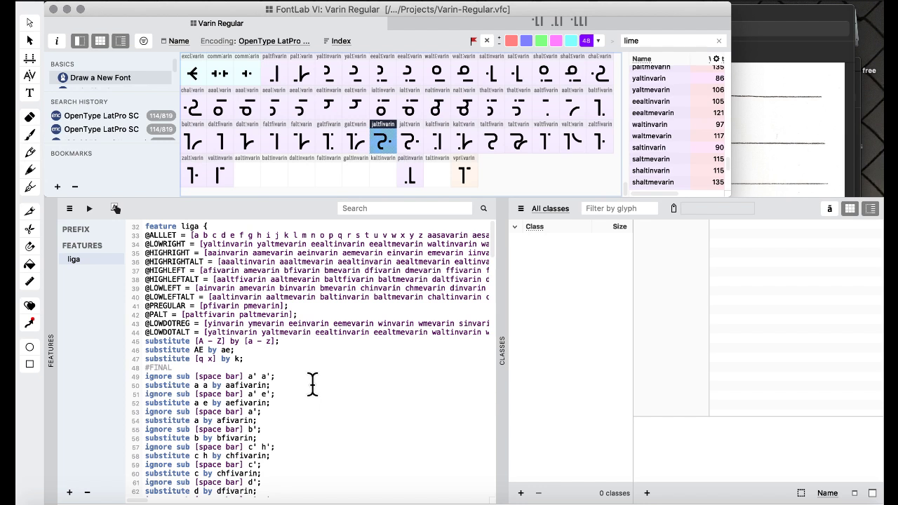
scroll(306, 342, right, 4)
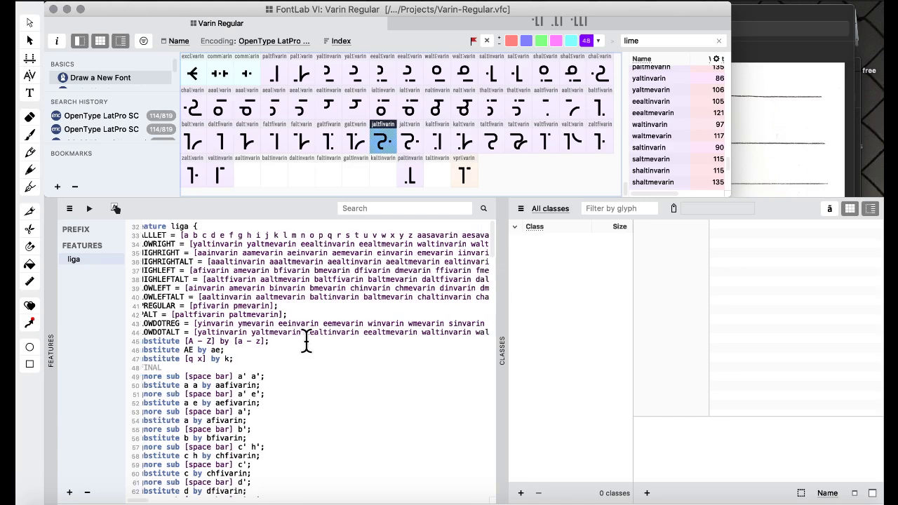
scroll(306, 341, right, 15)
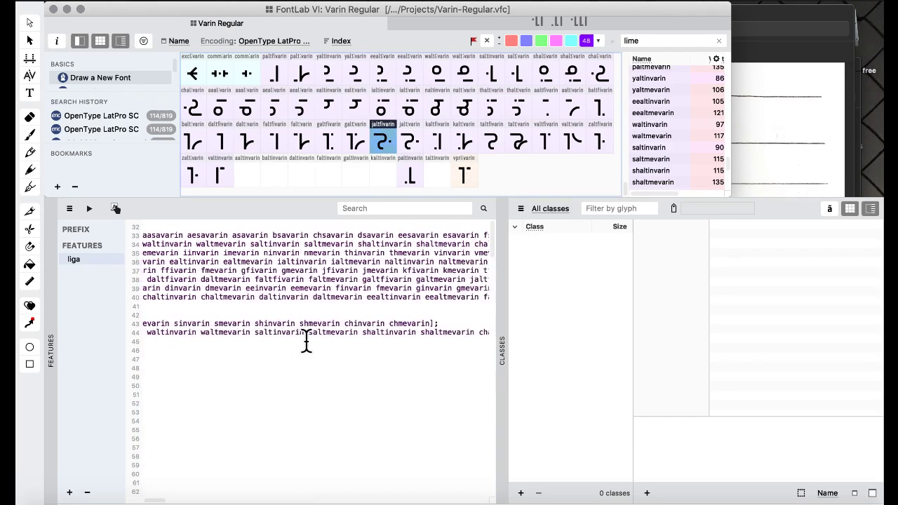
scroll(306, 342, right, 15)
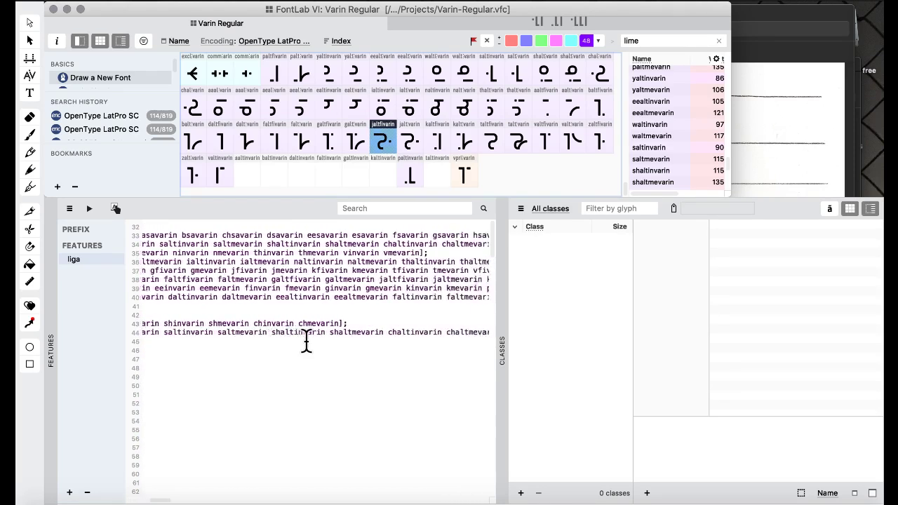
scroll(306, 342, left, 20)
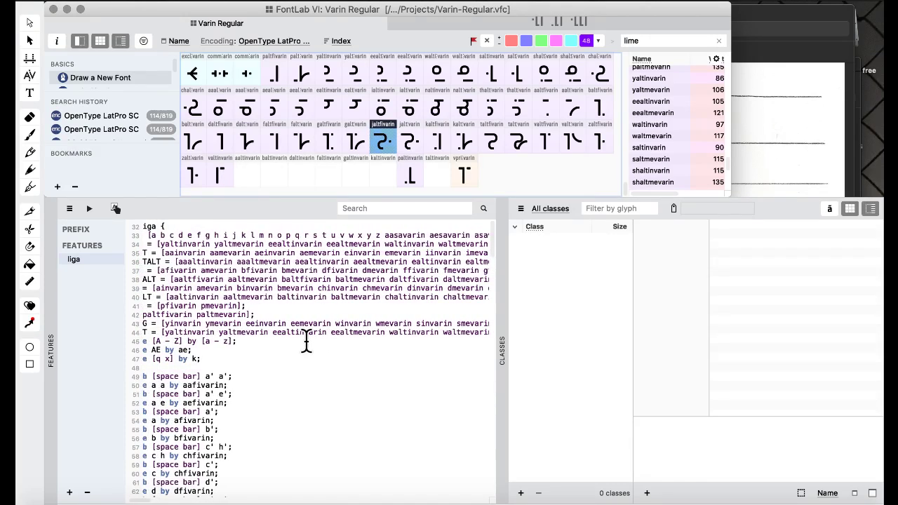
scroll(306, 341, left, 3)
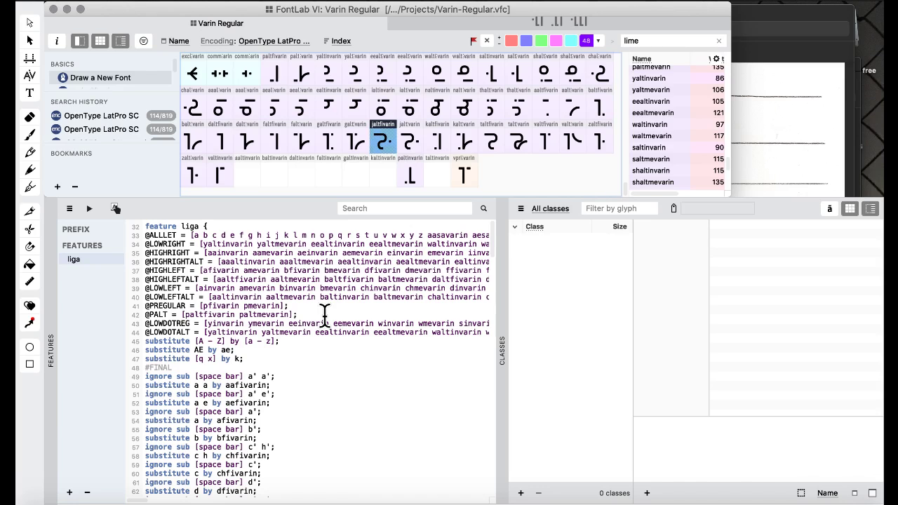
scroll(325, 319, down, 20)
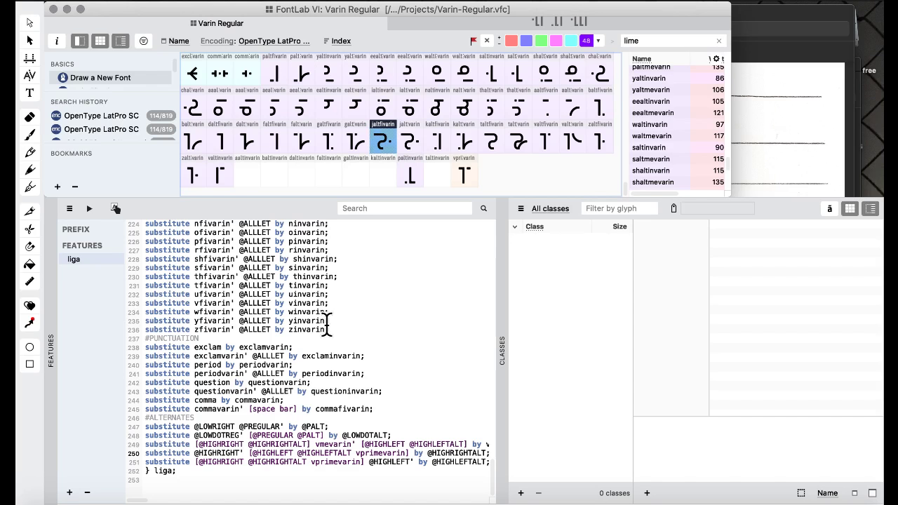
click(327, 340)
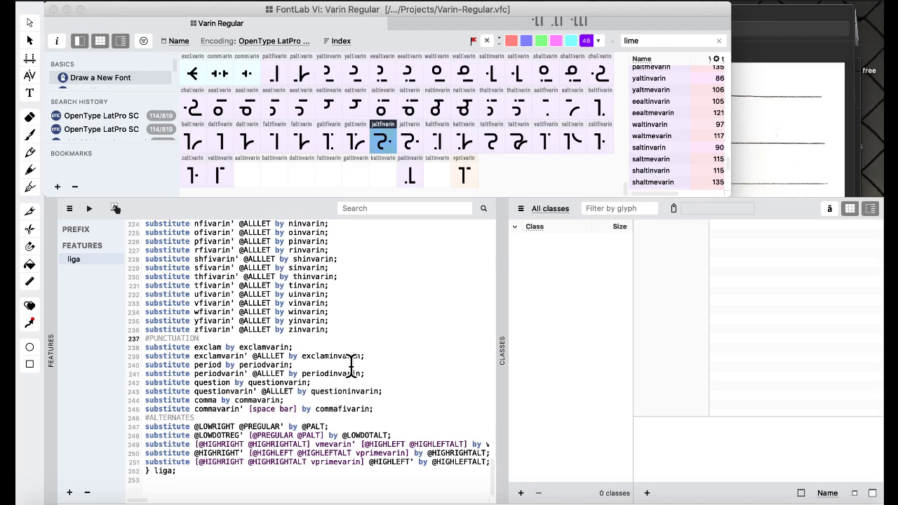
scroll(351, 365, up, 10)
scroll(350, 365, up, 20)
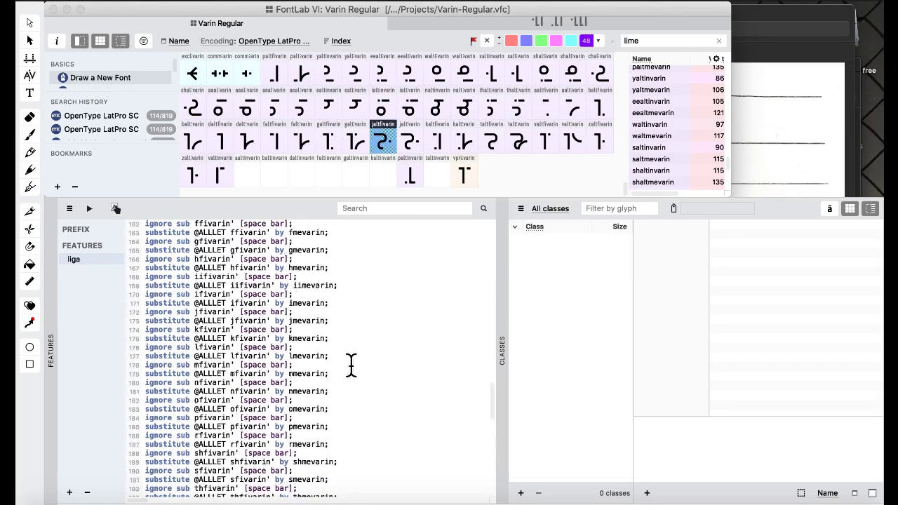
scroll(351, 363, up, 7)
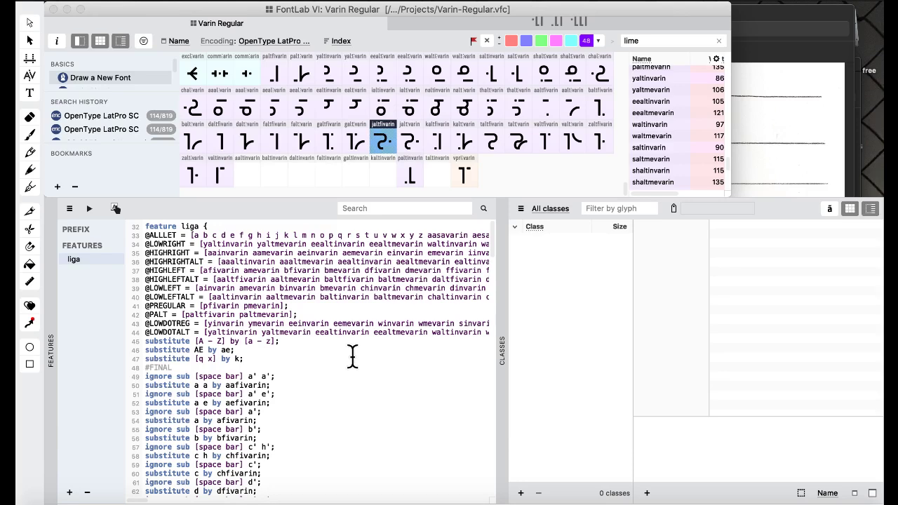
- Switch to Varin alphabet.pdf and examine the initial, medial, final and alternate letterforms across both chart pages
click(779, 119)
scroll(576, 200, down, 10)
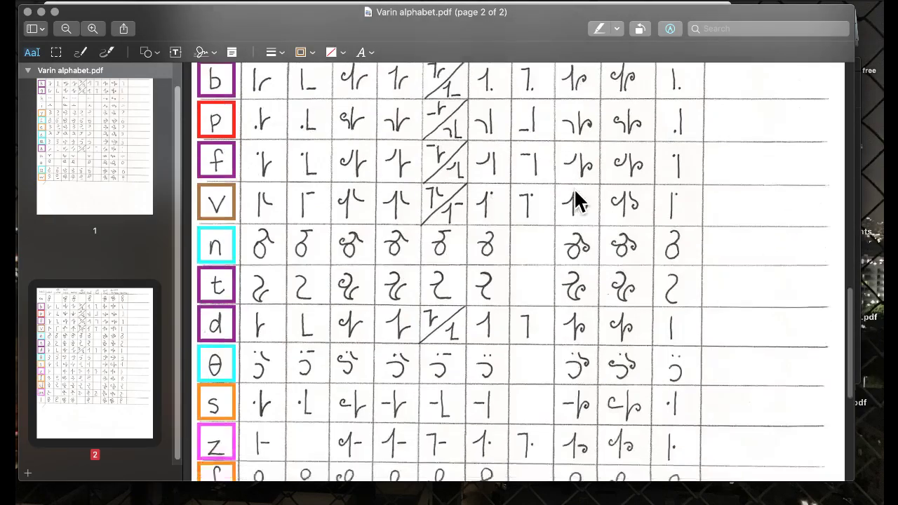
scroll(574, 188, up, 20)
scroll(575, 197, down, 4)
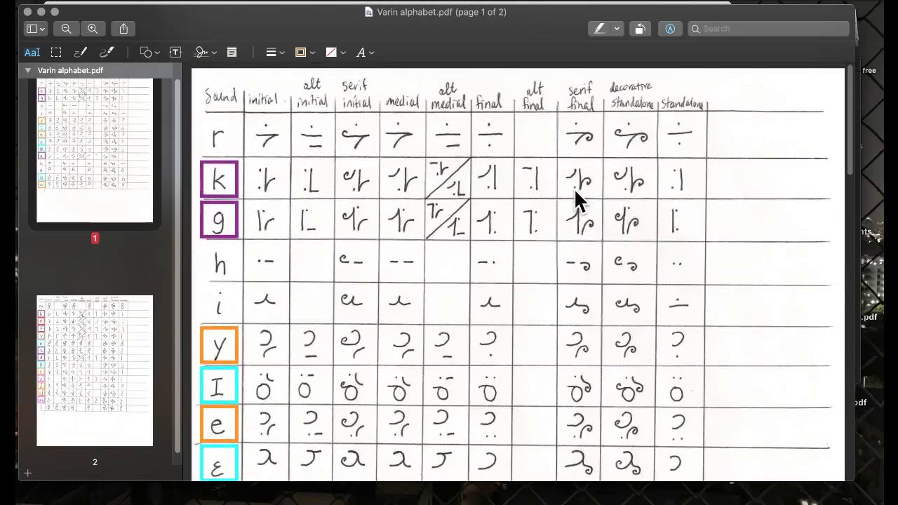
scroll(575, 191, down, 20)
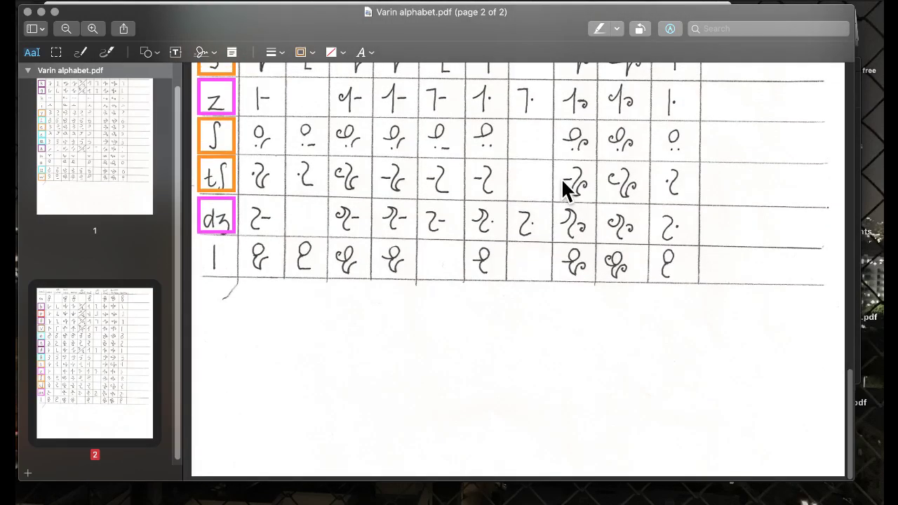
scroll(562, 180, up, 20)
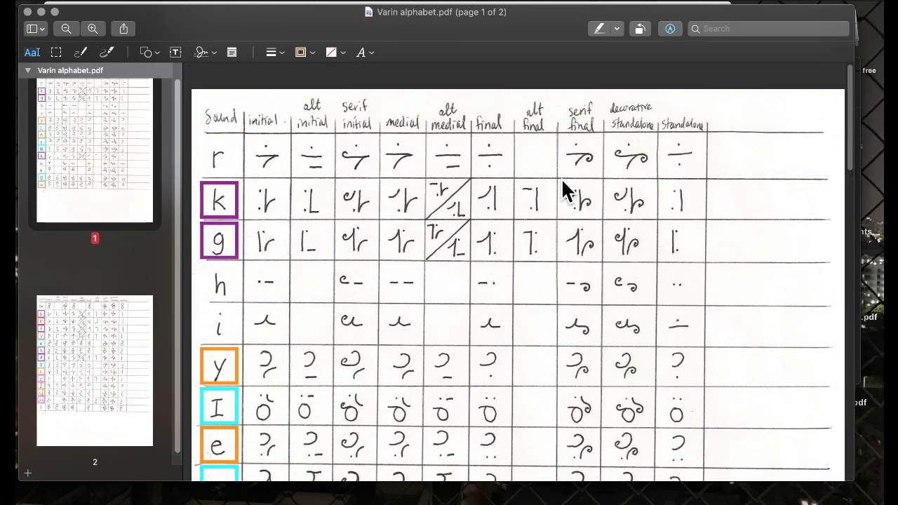
scroll(563, 184, down, 3)
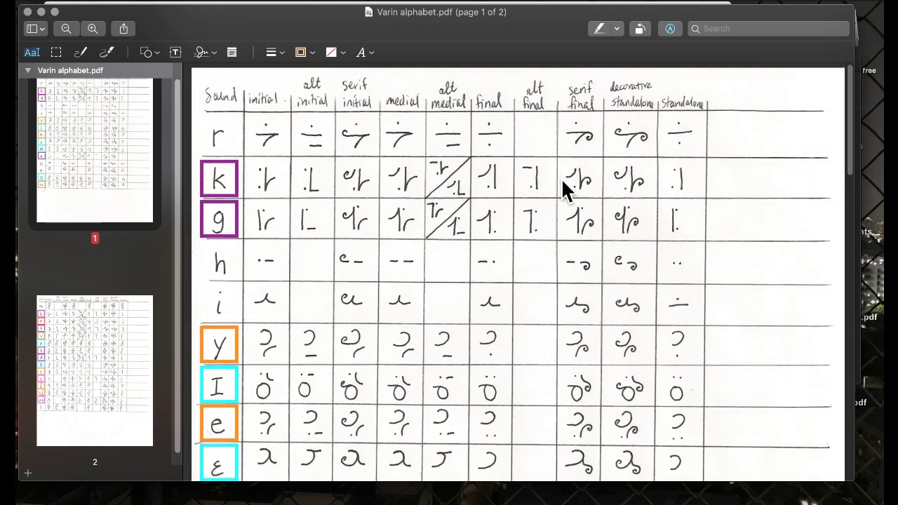
scroll(563, 181, up, 2)
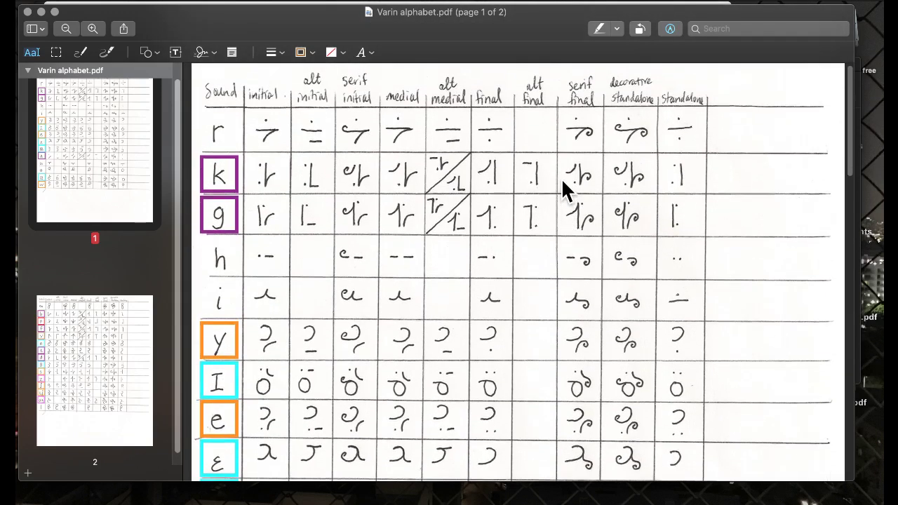
- Check the letterforms on the alphabet chart's second page, then switch back to the Varin Regular font in FontLab
scroll(563, 181, down, 12)
scroll(566, 188, down, 10)
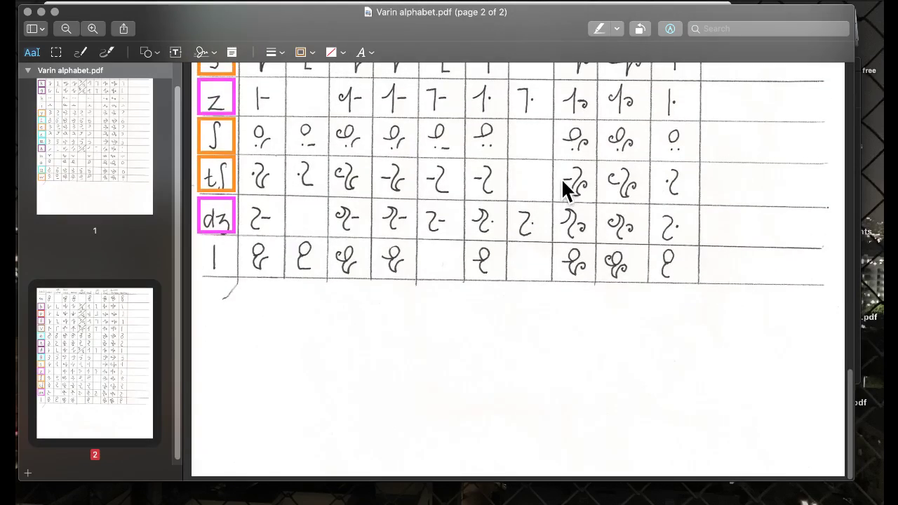
key(ctrl+Up)
click(189, 155)
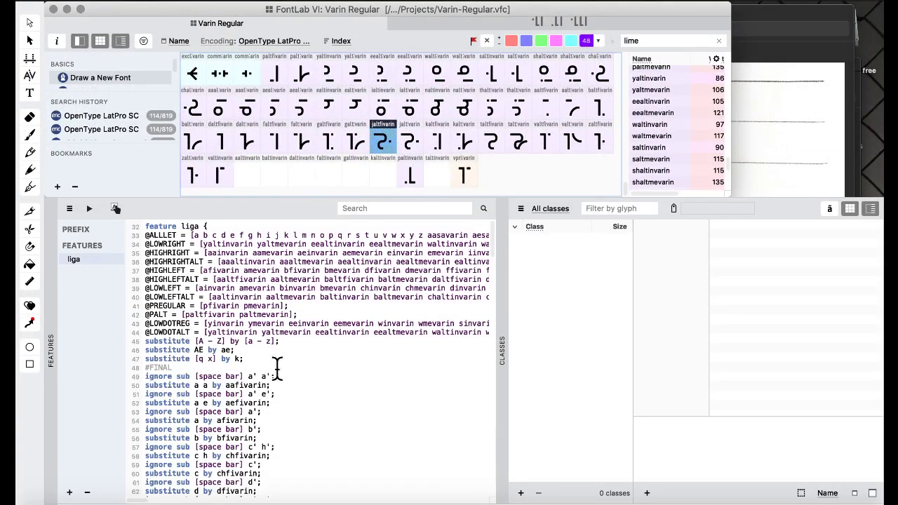
scroll(278, 366, down, 20)
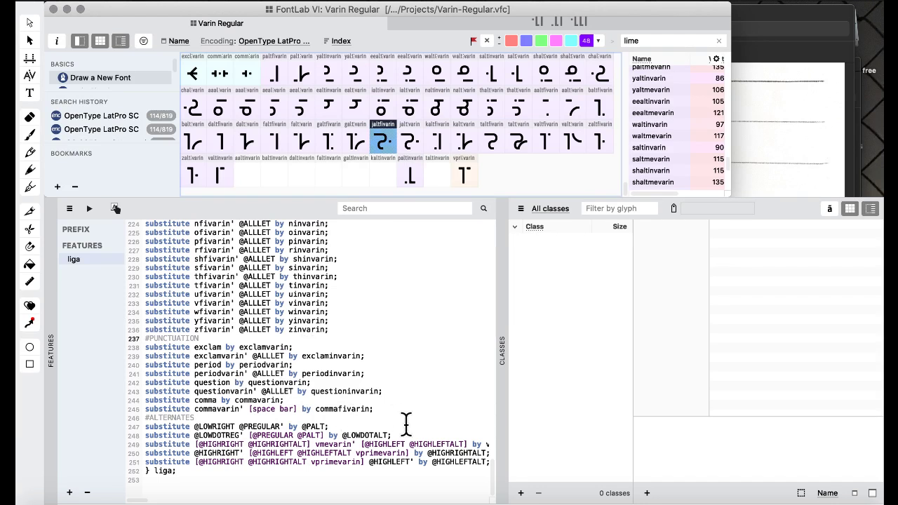
click(405, 433)
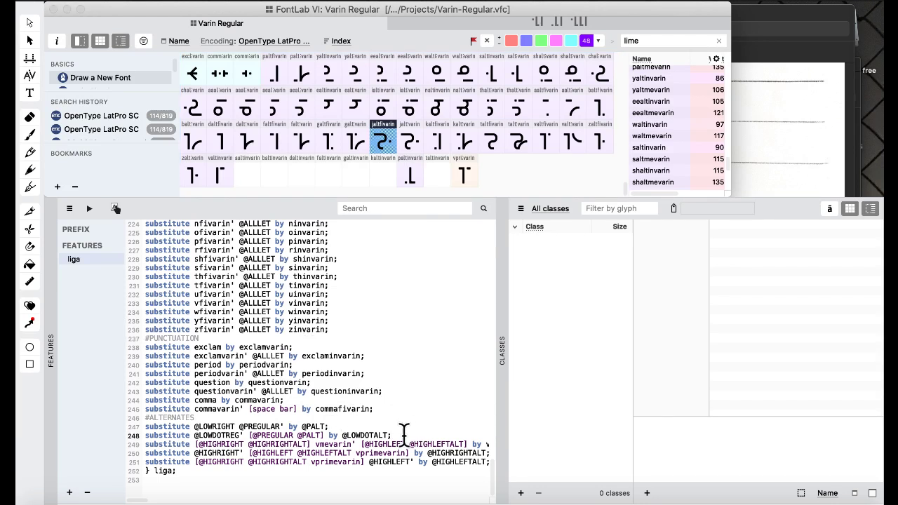
key(Return)
text(substitute )
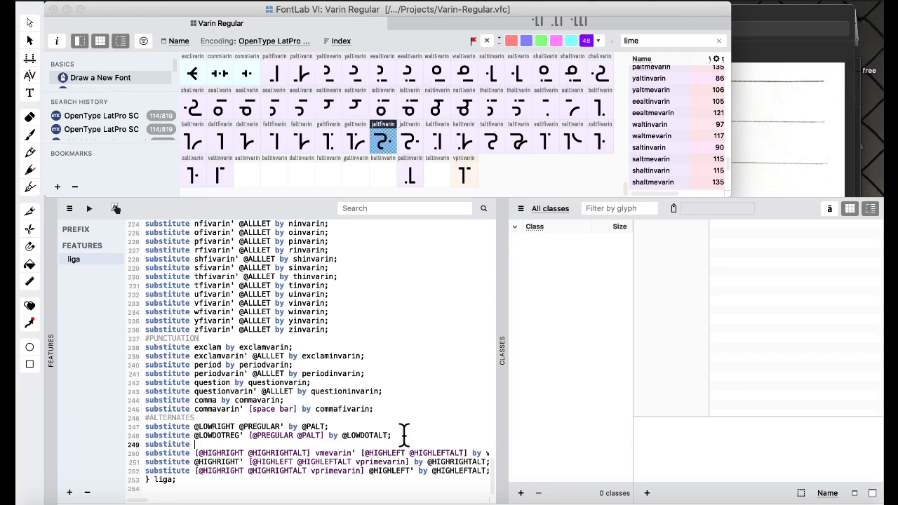
text(pinvarin' [@PREGULAR @PAL)
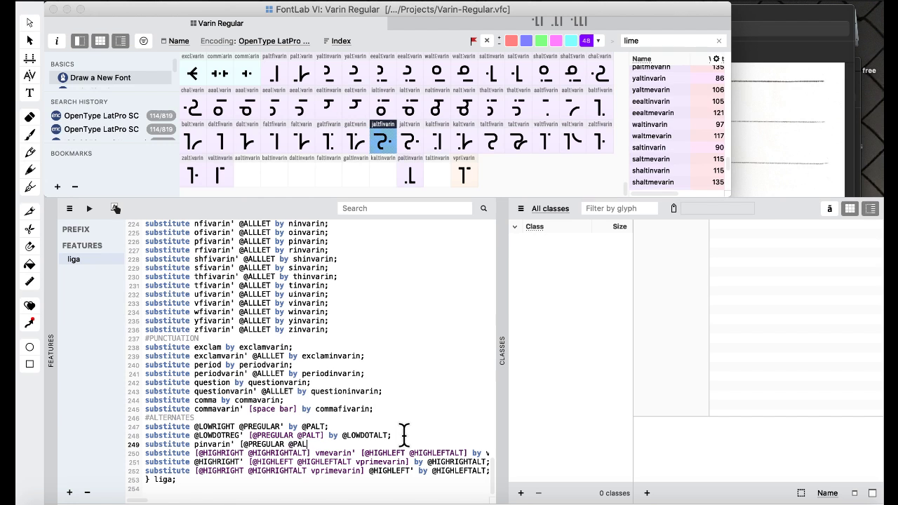
text(T] by paltinvarin;)
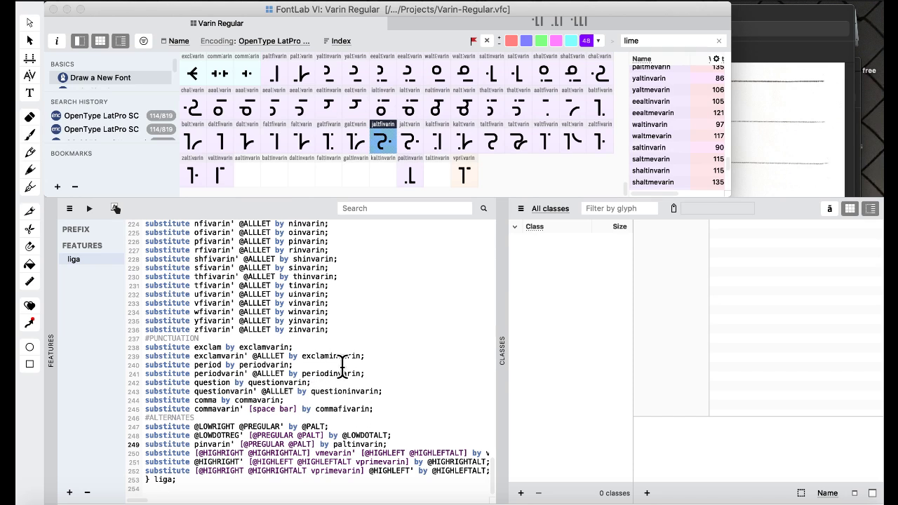
- Compile the updated liga feature code and return to the Default workspace
scroll(359, 365, up, 15)
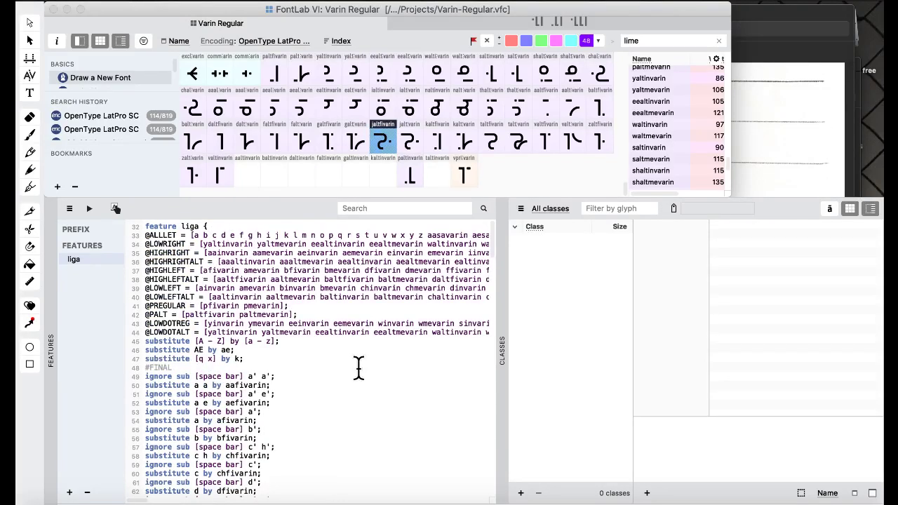
scroll(359, 365, down, 15)
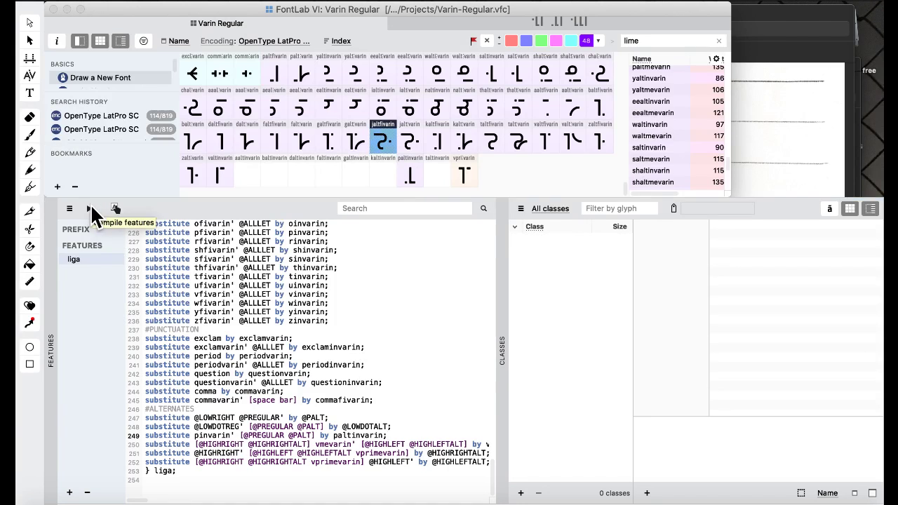
click(91, 208)
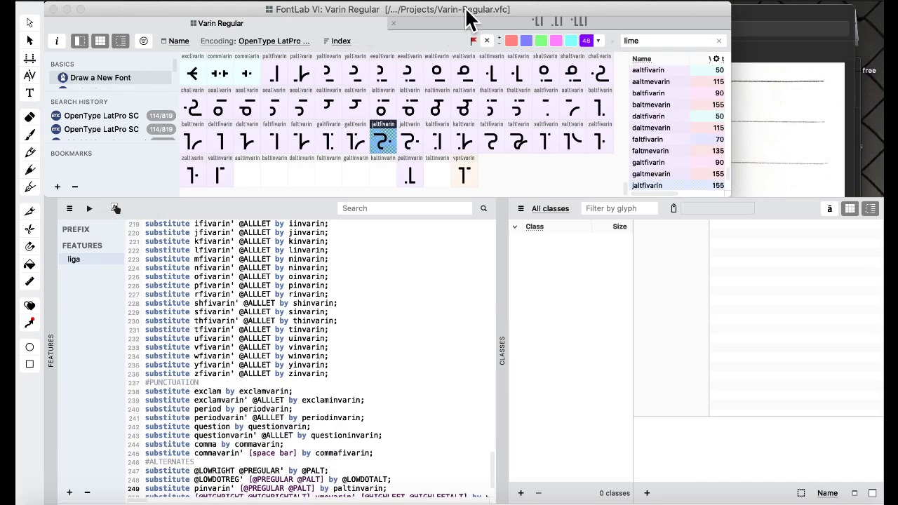
click(492, 1)
mouse_move(540, 116)
click(653, 116)
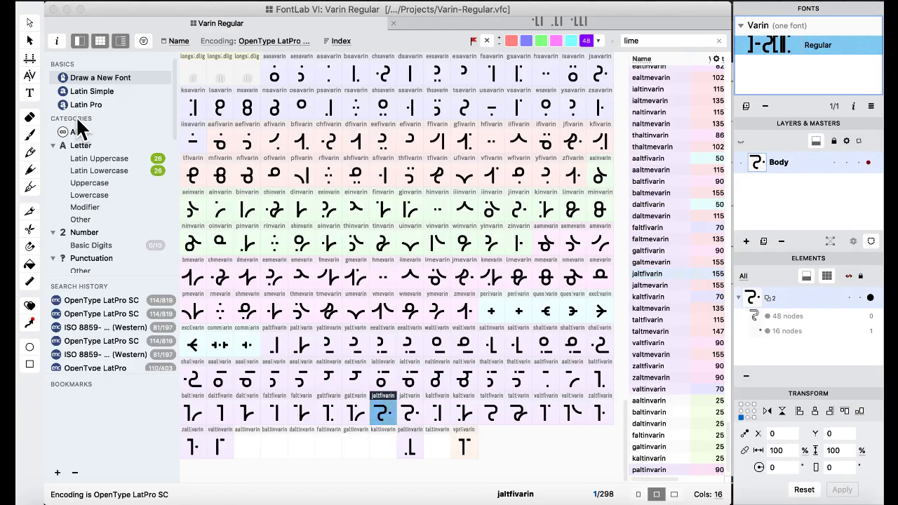
- Test the letters pp in a new text tab with the liga feature enabled, replacing the /jaltfivarin text
click(30, 92)
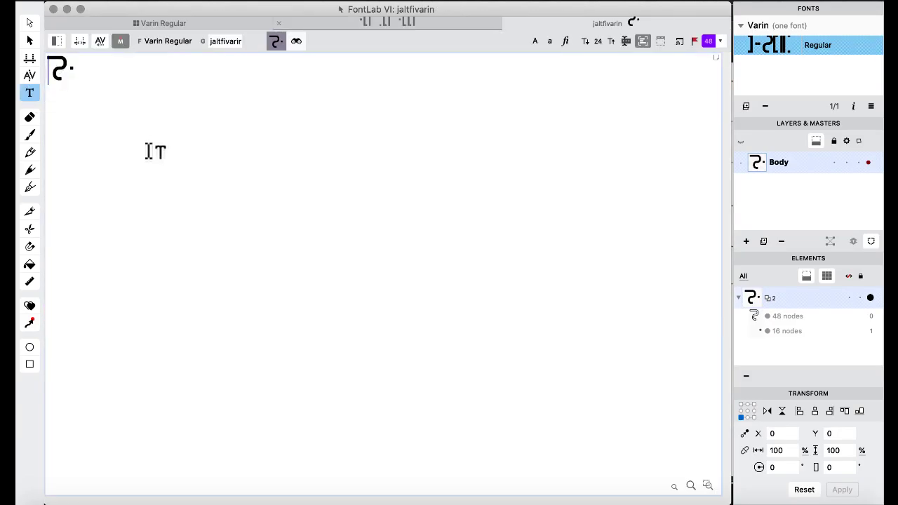
click(58, 41)
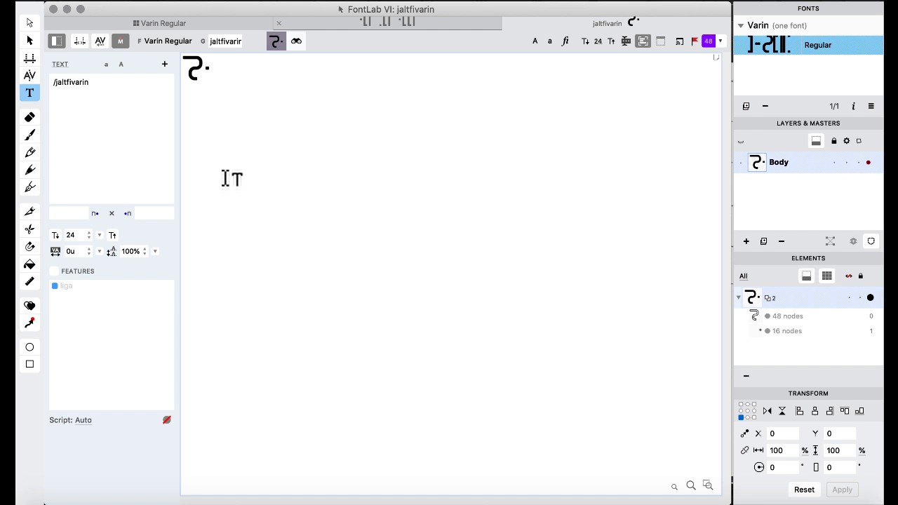
click(54, 270)
click(137, 146)
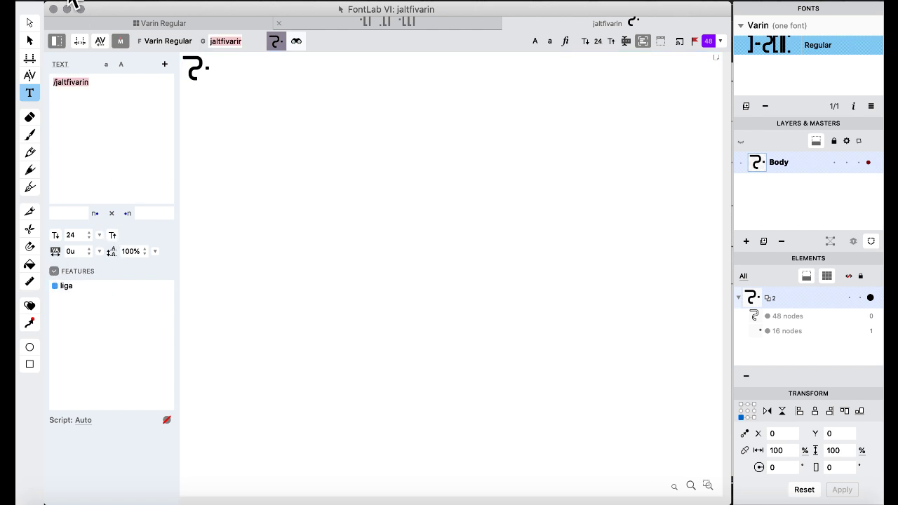
text(pp)
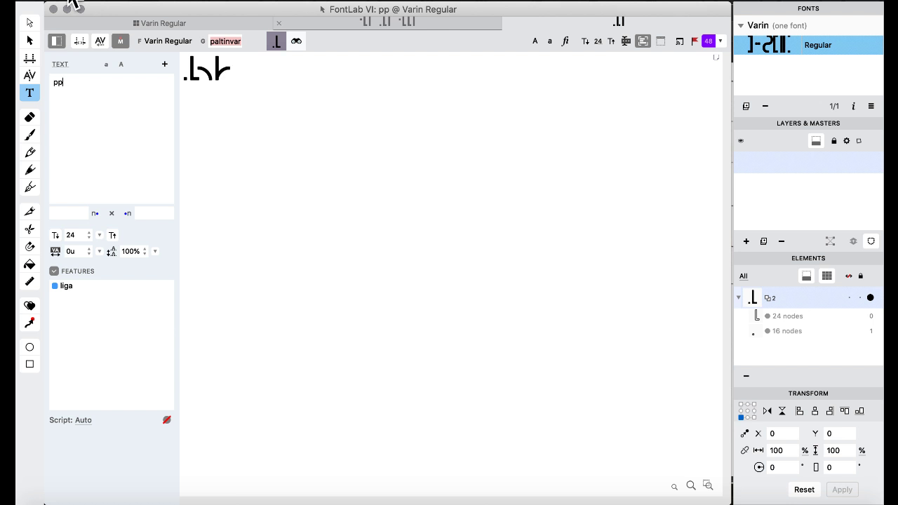
- Go back to the Varin Regular glyph overview and switch to the Features & Classes workspace
click(160, 24)
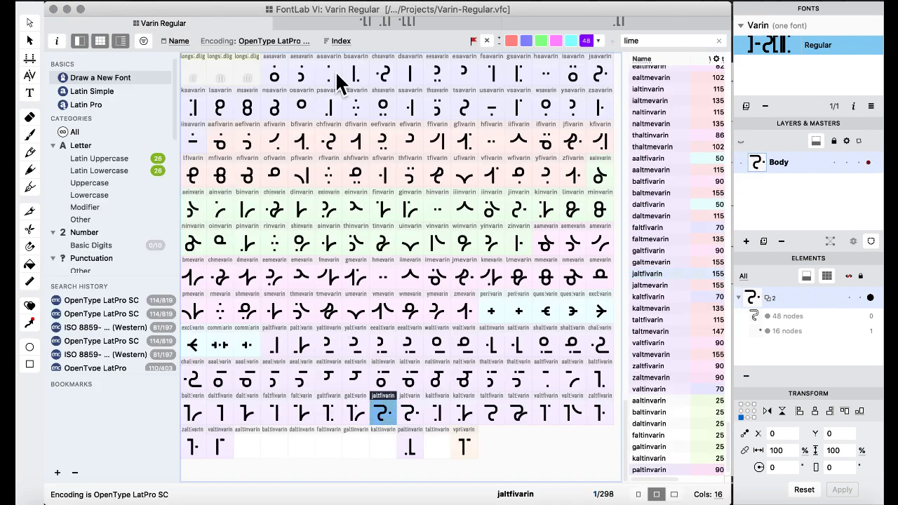
click(540, 3)
mouse_move(493, 4)
mouse_move(532, 121)
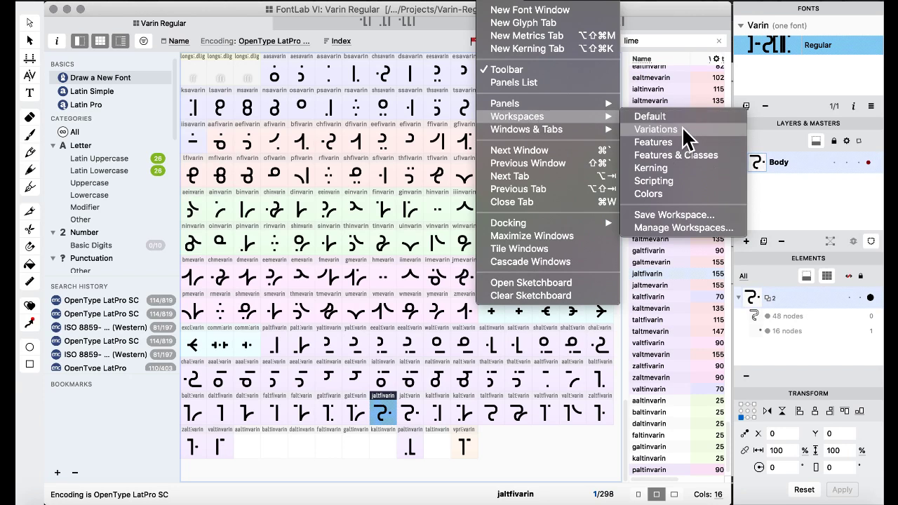
click(676, 156)
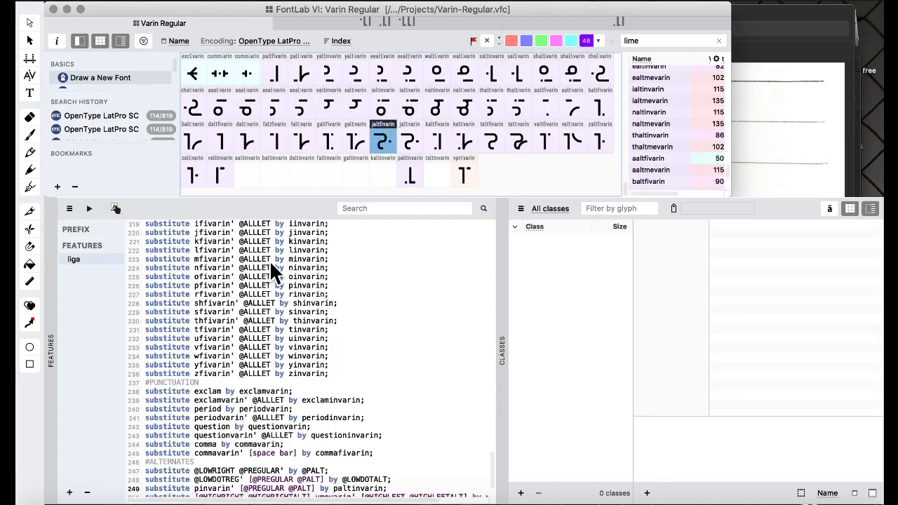
scroll(300, 365, down, 3)
scroll(300, 365, up, 20)
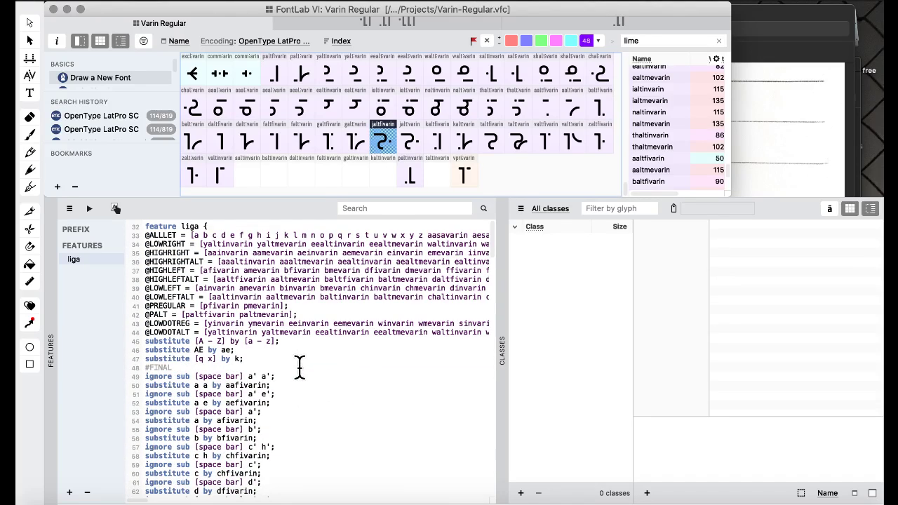
scroll(280, 328, down, 20)
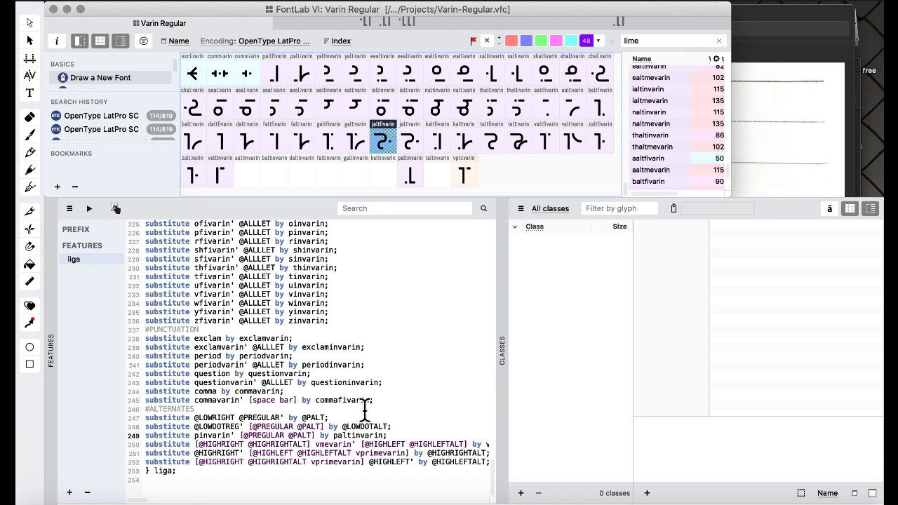
click(198, 418)
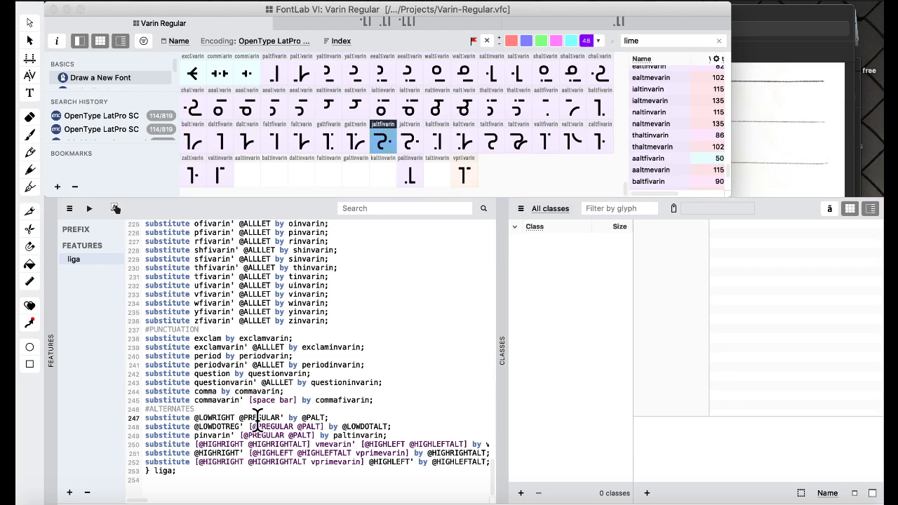
text([@LOWRIGHT)
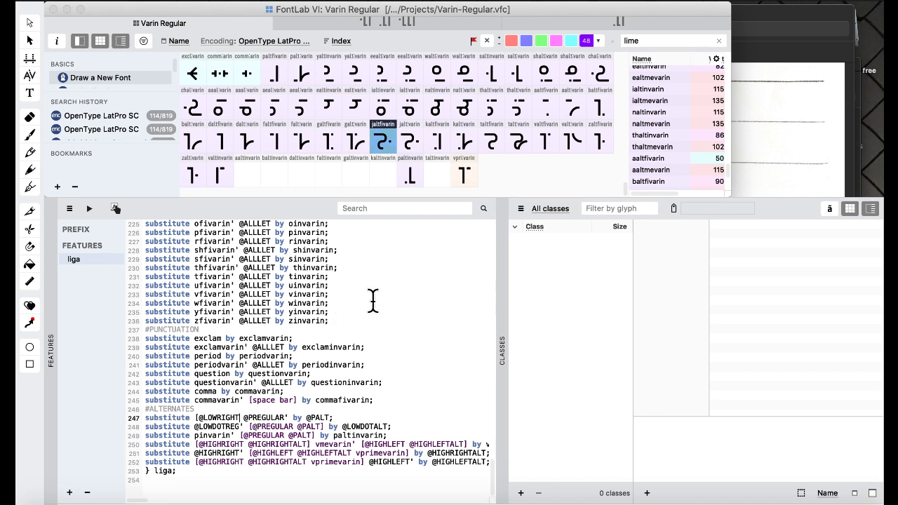
text( pinvarin)
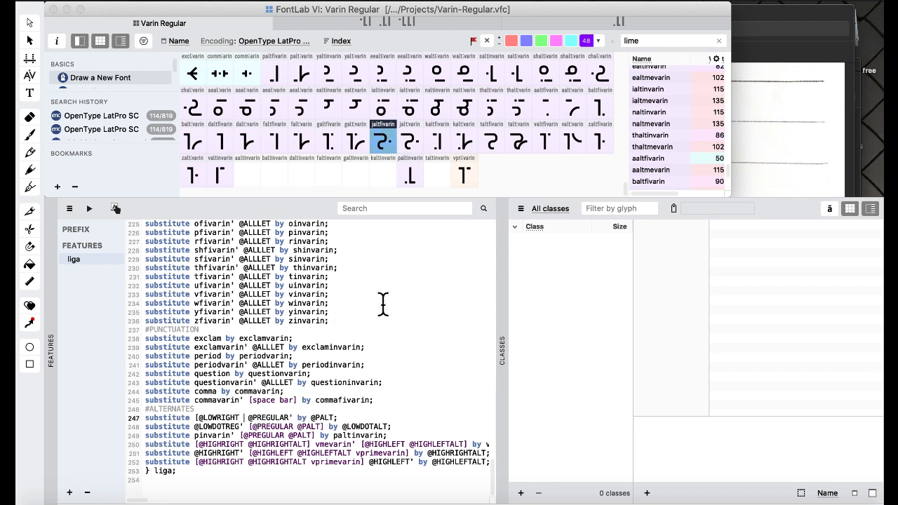
text( prime)
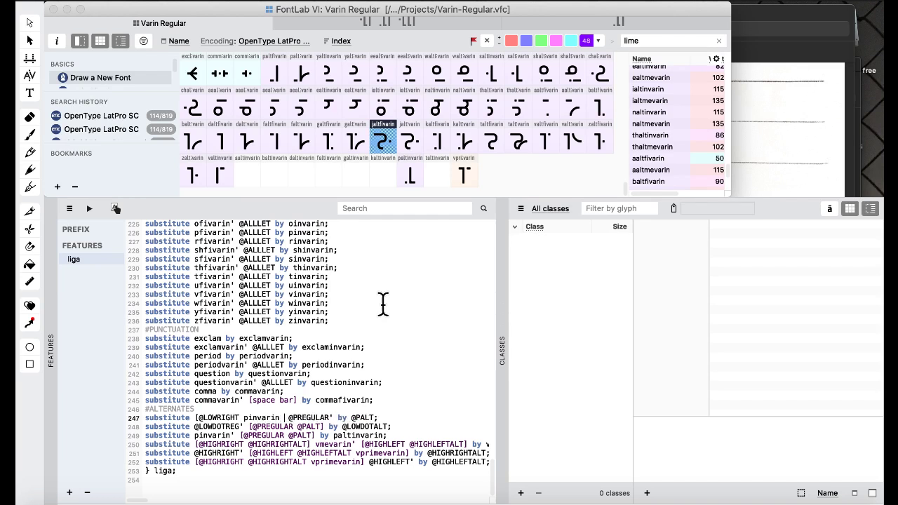
key(BackSpace)
key(BackSpace)
key(BackSpace)
key(BackSpace)
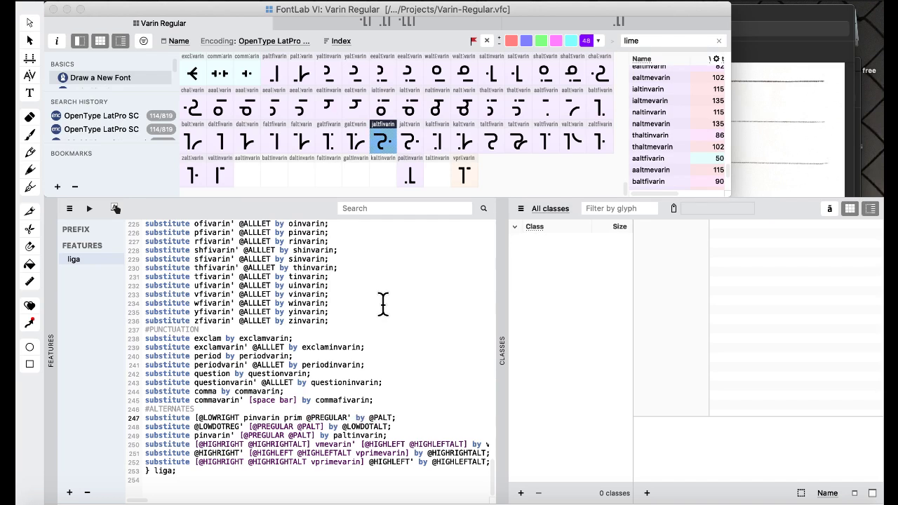
text(primevarin])
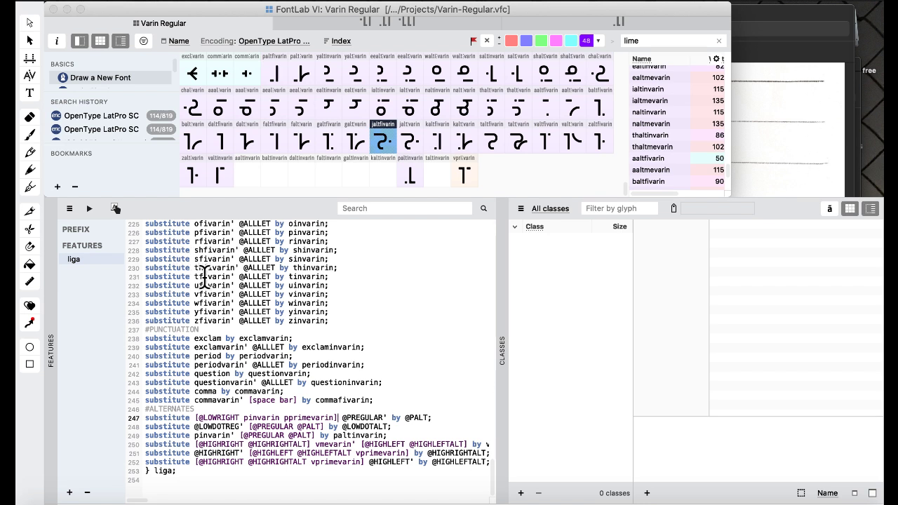
- Compile the features, create the missing glyph pprimevarin and flag it orange
click(89, 209)
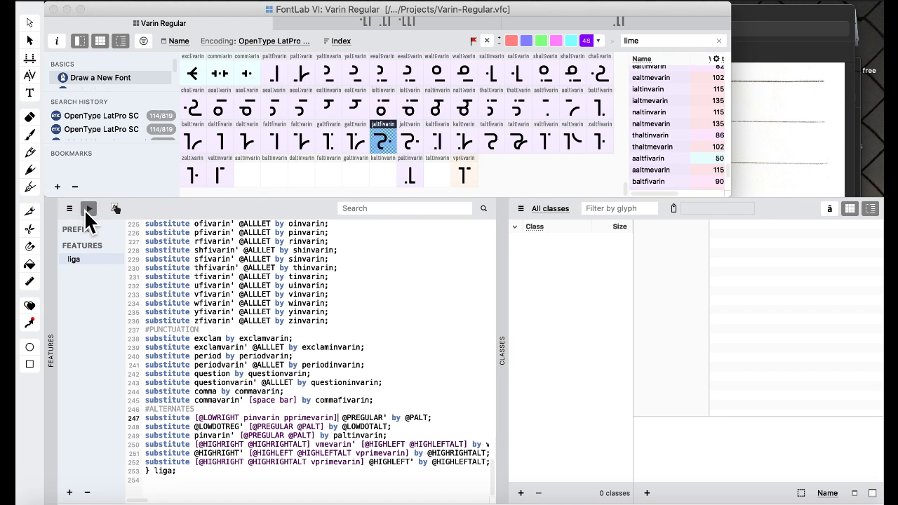
click(294, 290)
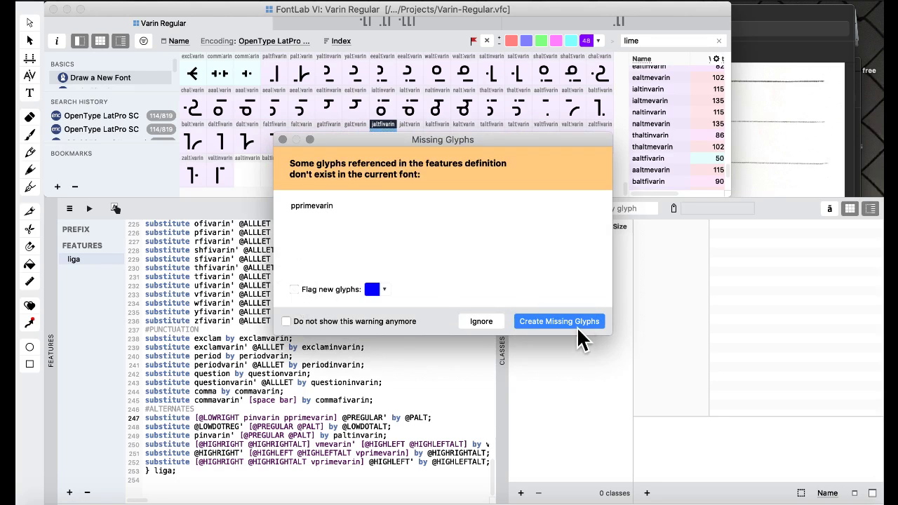
click(572, 322)
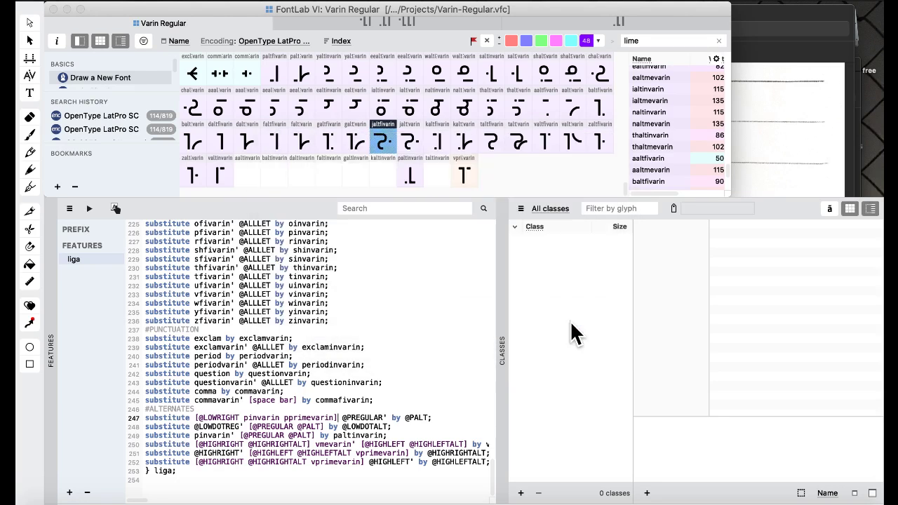
click(598, 40)
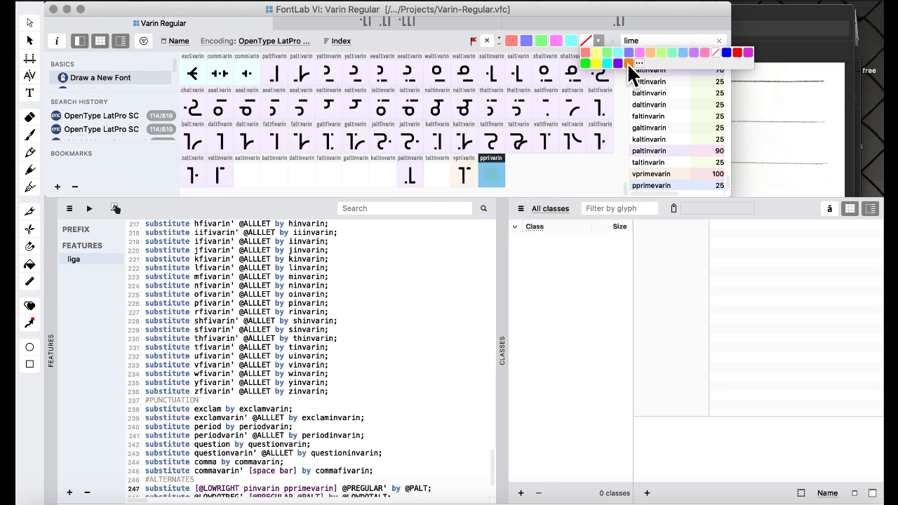
click(628, 62)
click(470, 130)
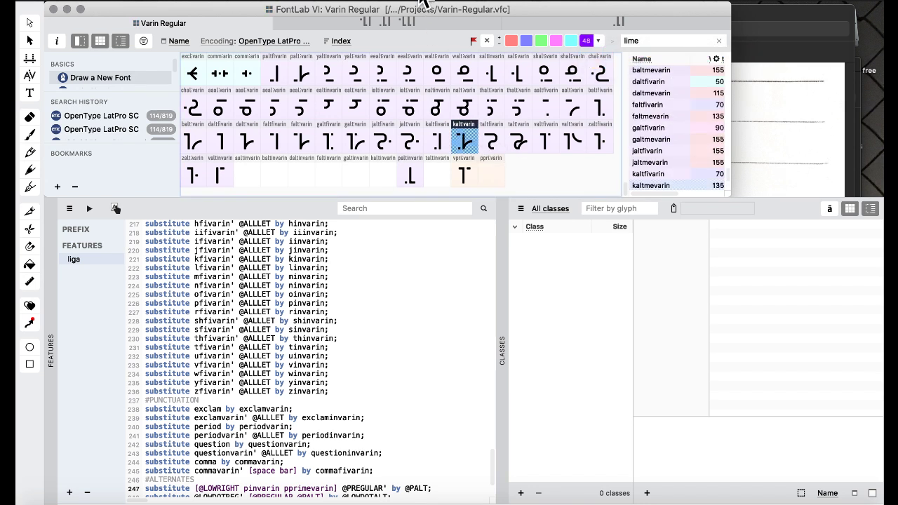
- Return to the Default workspace and select the hmevarin glyph in the overview
click(464, 3)
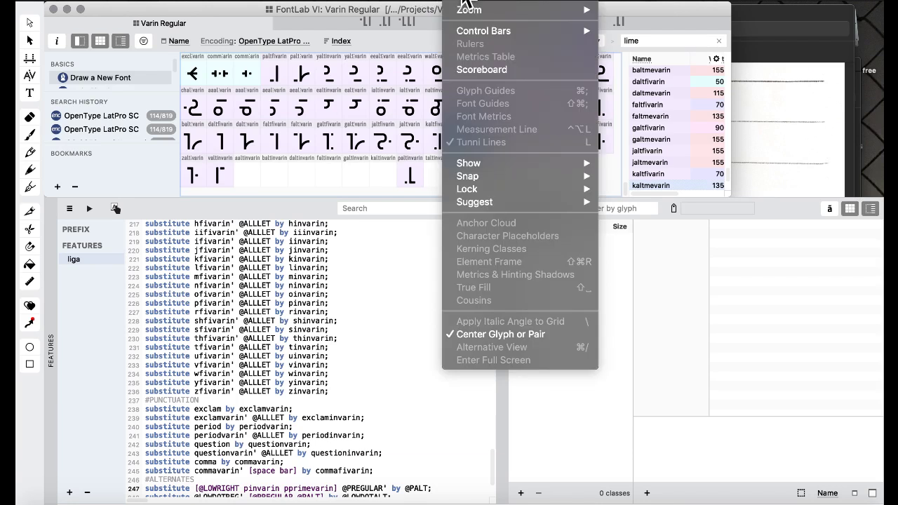
mouse_move(511, 3)
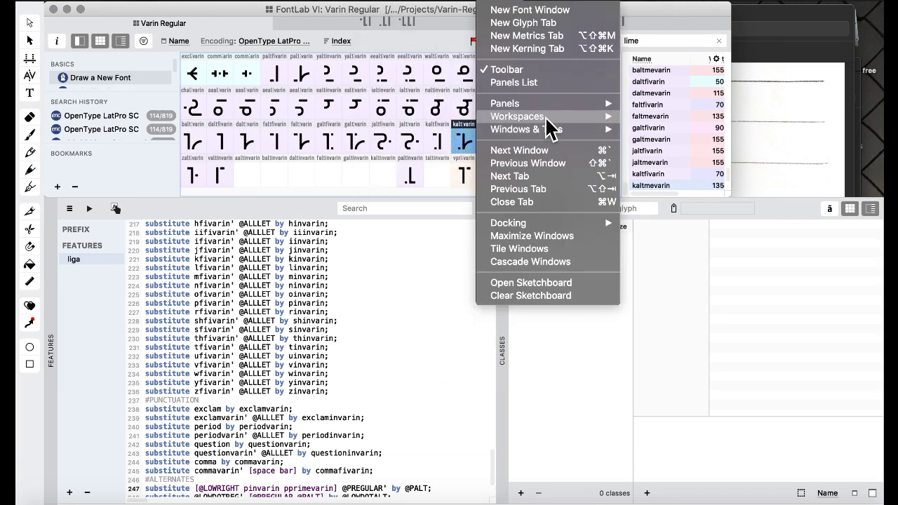
mouse_move(546, 116)
click(668, 117)
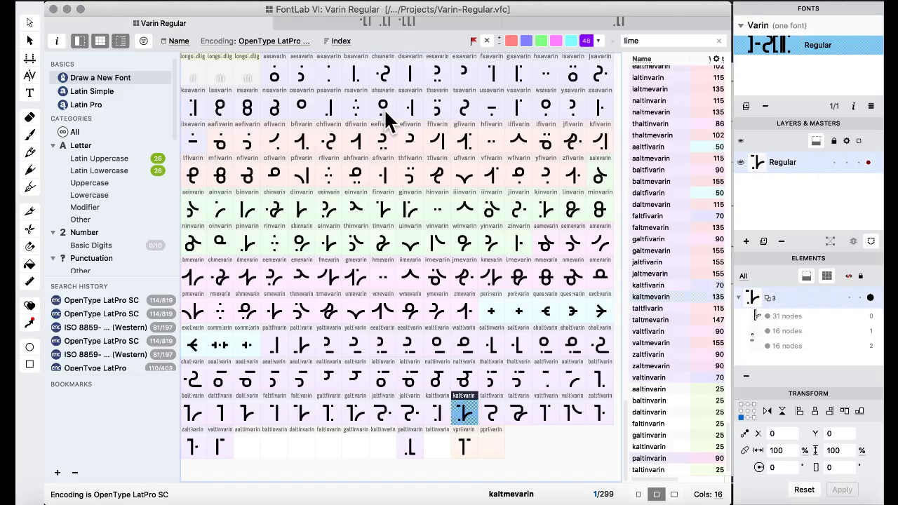
click(376, 277)
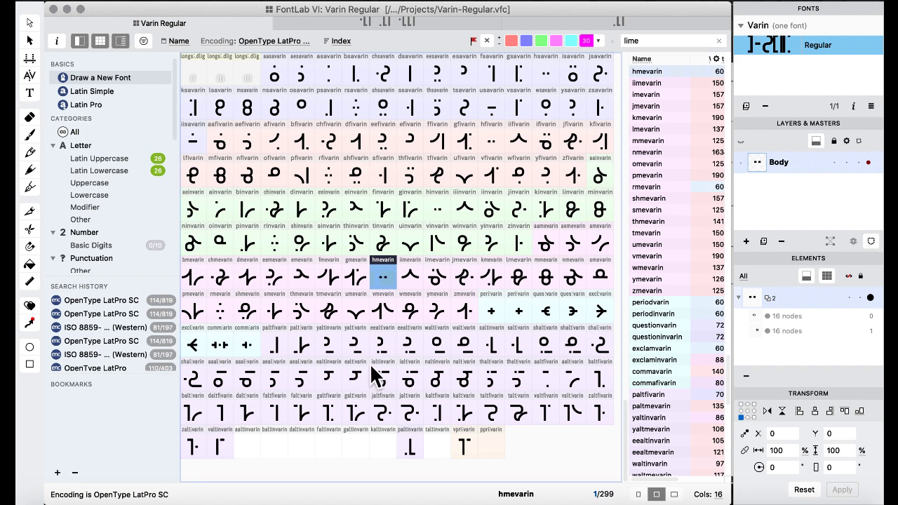
- Copy the saltmevarin glyph's outlines into the empty pprimevarin glyph and flag pprimevarin orange
click(304, 342)
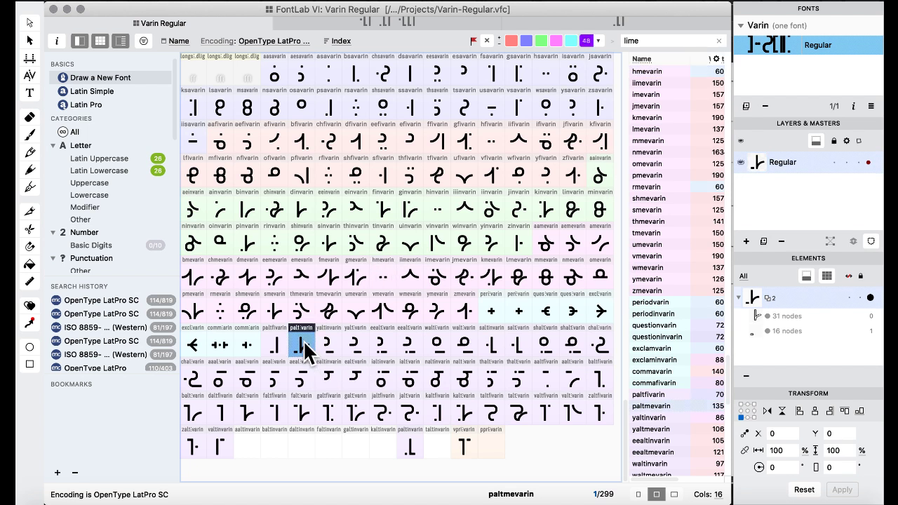
click(329, 350)
click(517, 351)
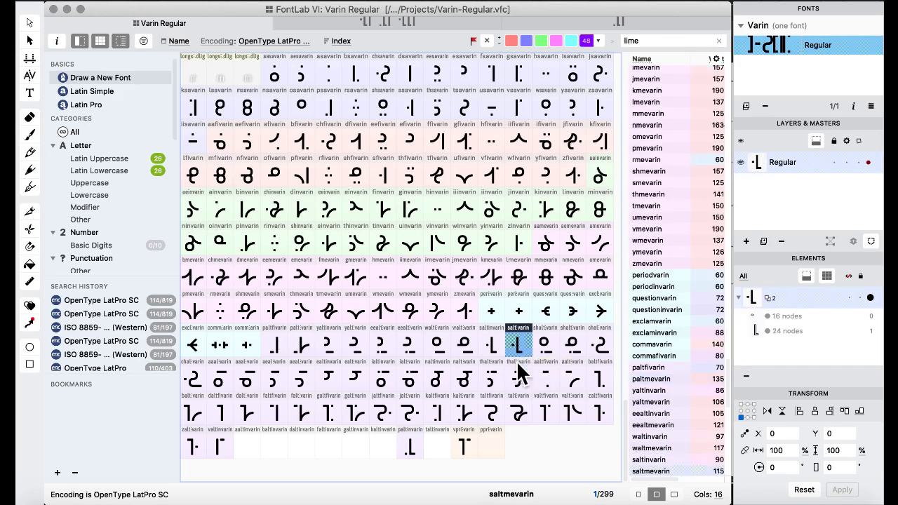
drag(517, 348, 494, 445)
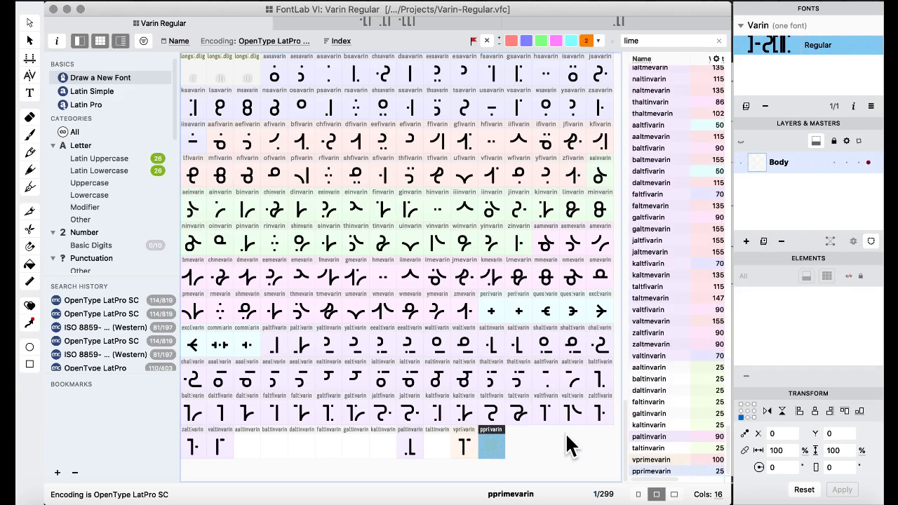
click(575, 321)
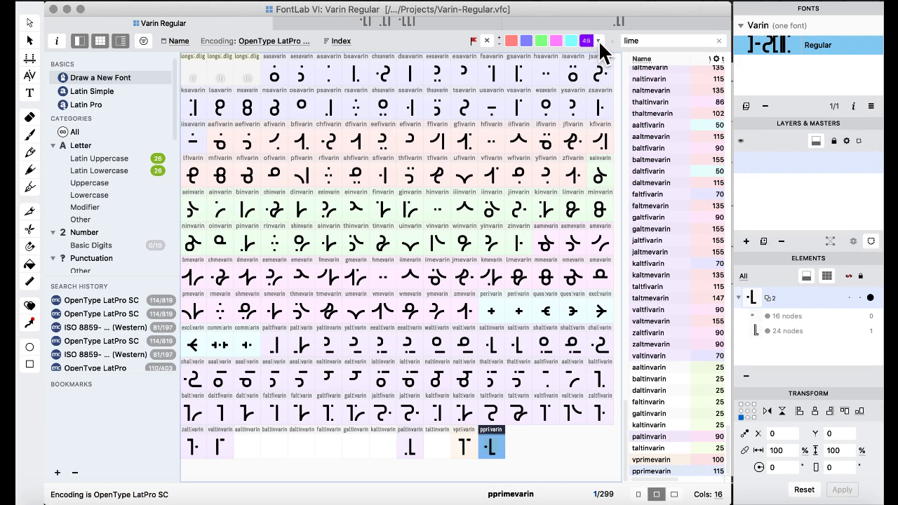
click(598, 40)
click(585, 63)
click(492, 204)
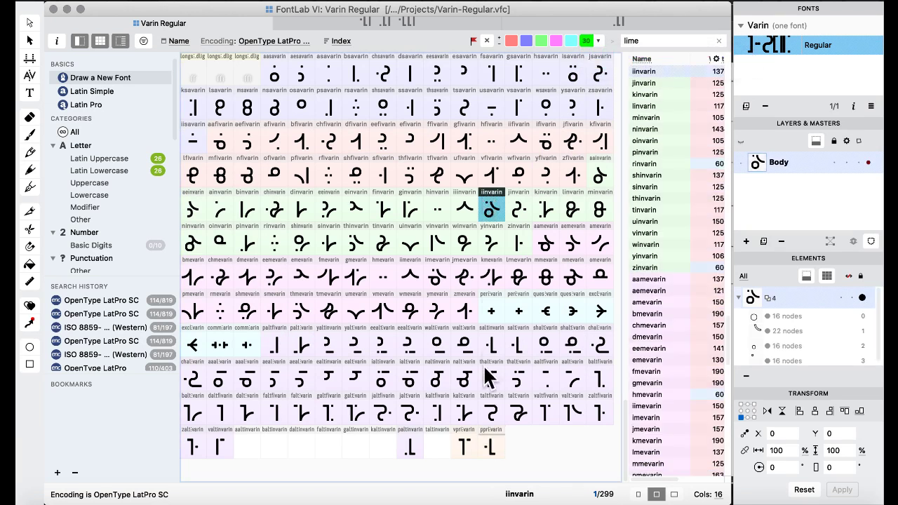
- Open pprimevarin, lower its dot to the baseline at Y 0, and close the glyph
double_click(488, 444)
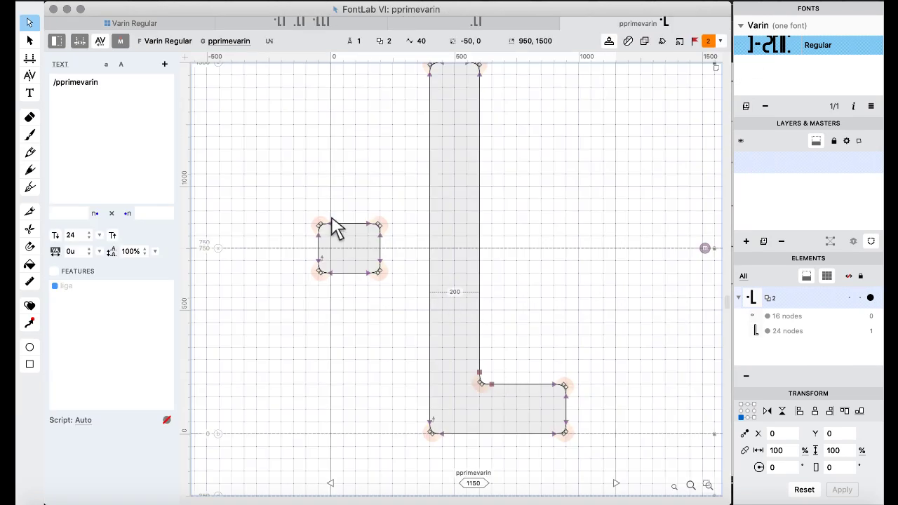
drag(351, 274, 391, 317)
key(shift+Down)
key(shift+Down)
key(shift+Down)
key(shift+Down)
key(shift+Down)
key(shift+Down)
key(shift+Down)
key(shift+Down)
key(shift+Down)
key(shift+Down)
key(shift+Down)
key(shift+Down)
key(shift+Down)
key(shift+Down)
key(shift+Down)
key(shift+Down)
key(shift+Down)
key(shift+Down)
key(shift+Down)
key(shift+Down)
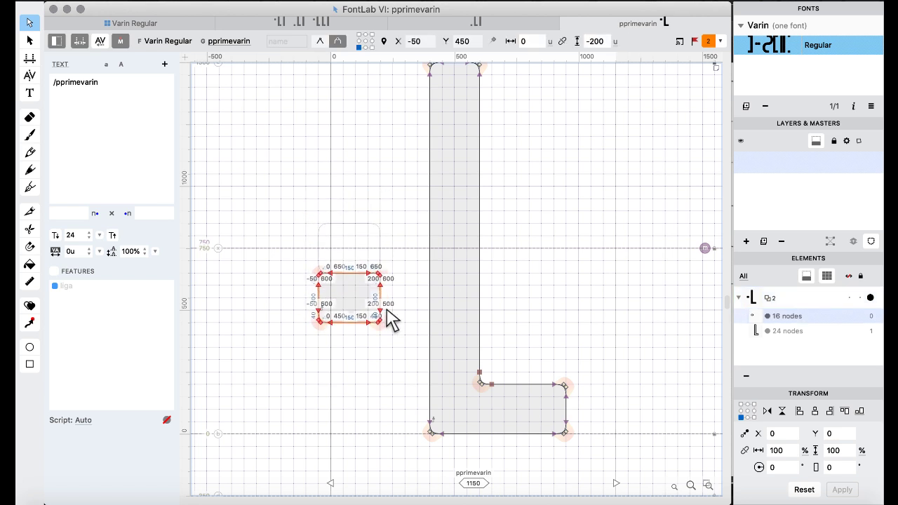
key(shift+Down)
key(shift+Down)
key(shift+Down)
key(shift+Down)
key(shift+Down)
key(shift+Down)
key(shift+Down)
key(shift+Down)
key(shift+Down)
key(shift+Down)
key(shift+Down)
key(shift+Down)
key(shift+Down)
key(shift+Down)
key(shift+Down)
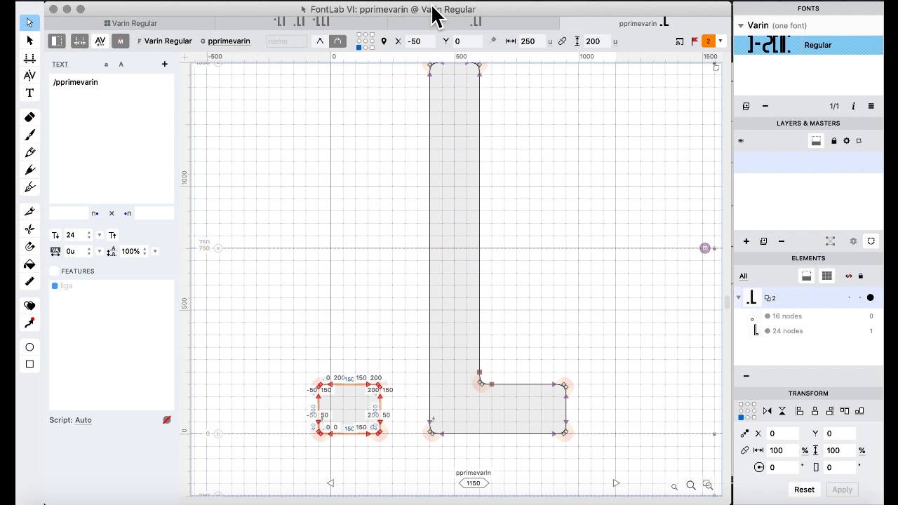
click(570, 25)
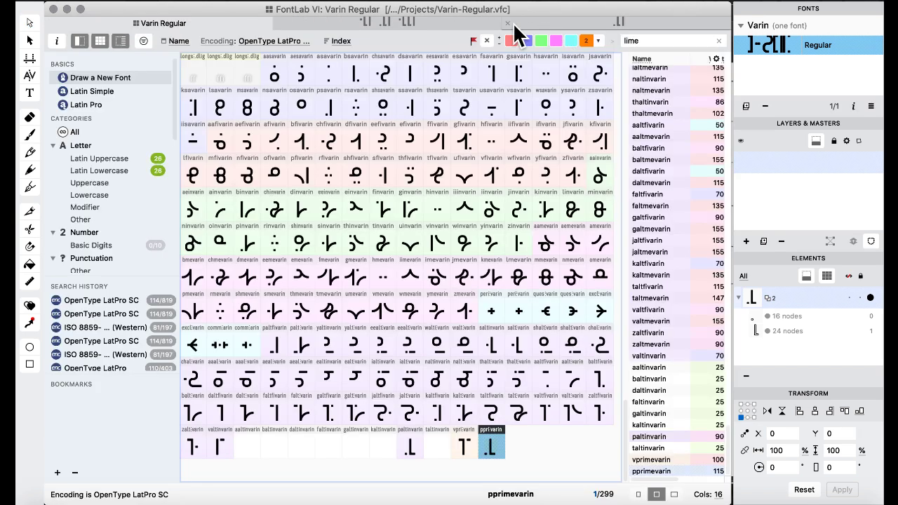
click(500, 6)
mouse_move(531, 118)
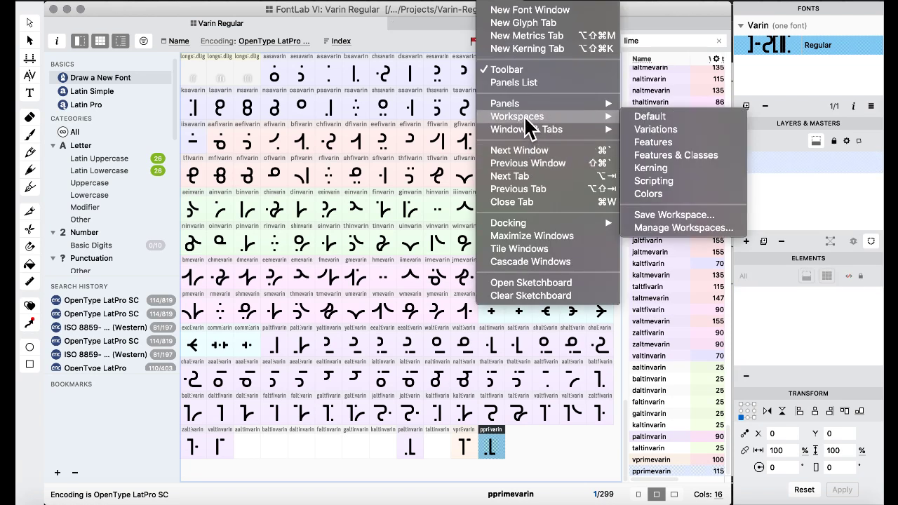
click(675, 156)
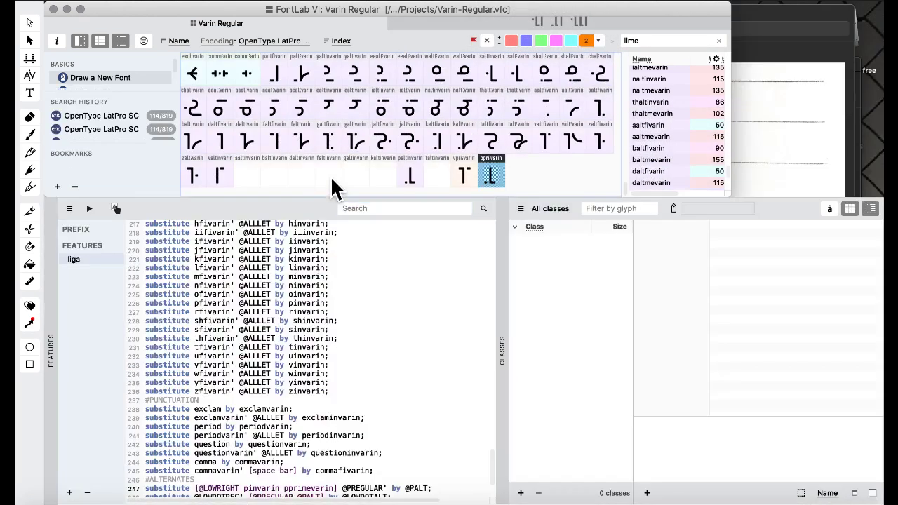
click(500, 5)
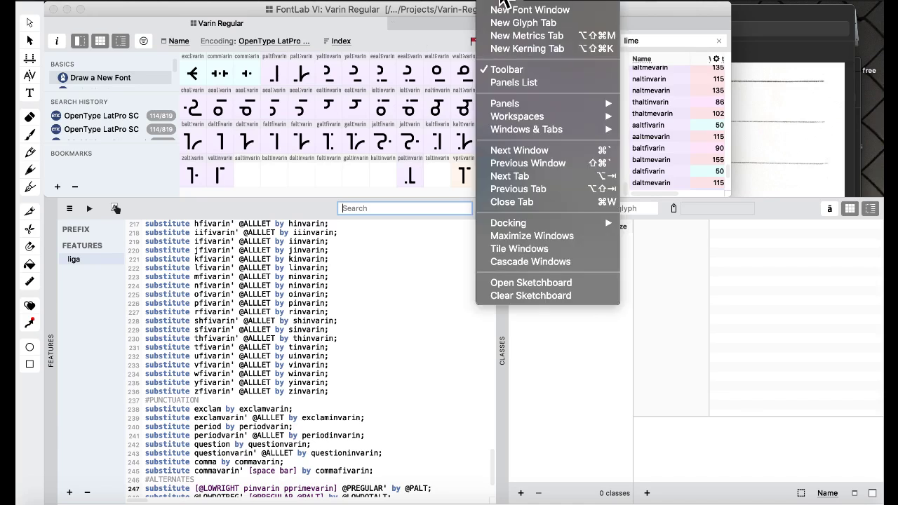
mouse_move(547, 124)
click(660, 117)
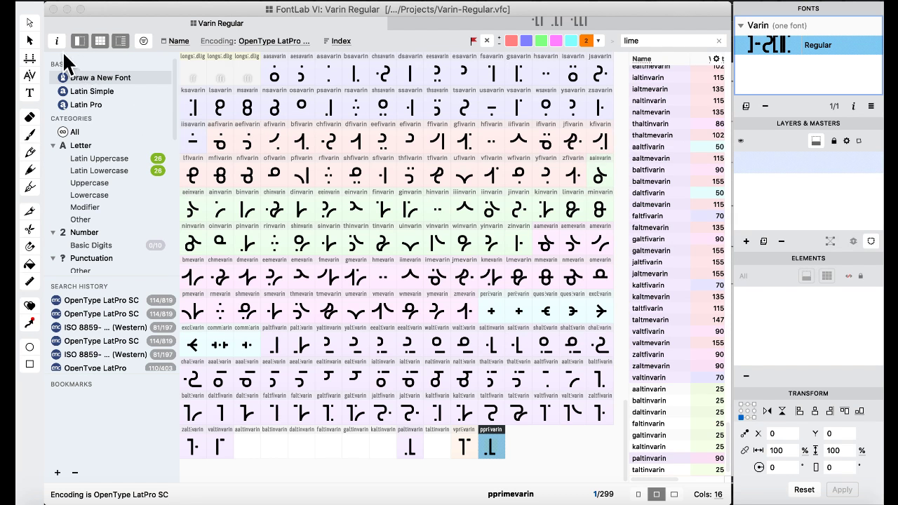
- Start a text preview with features enabled and replace its content with the lines sp, pp and spp
click(32, 95)
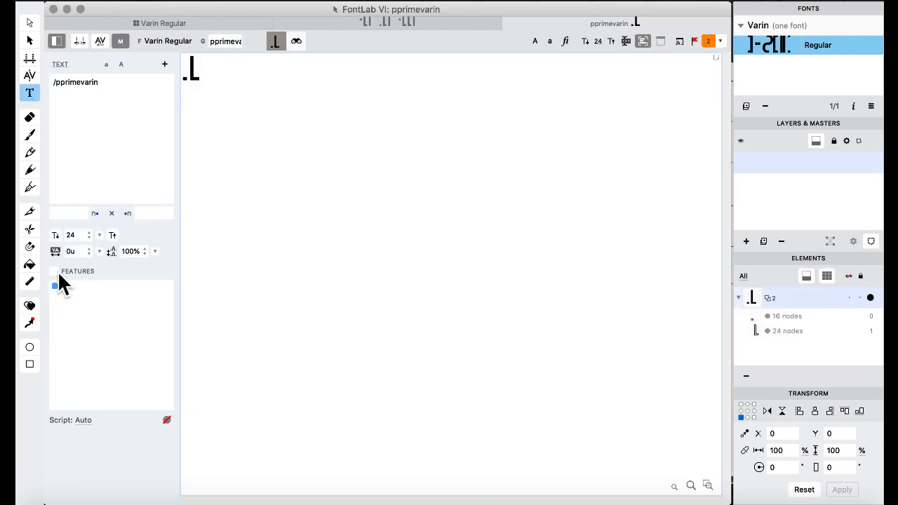
click(55, 271)
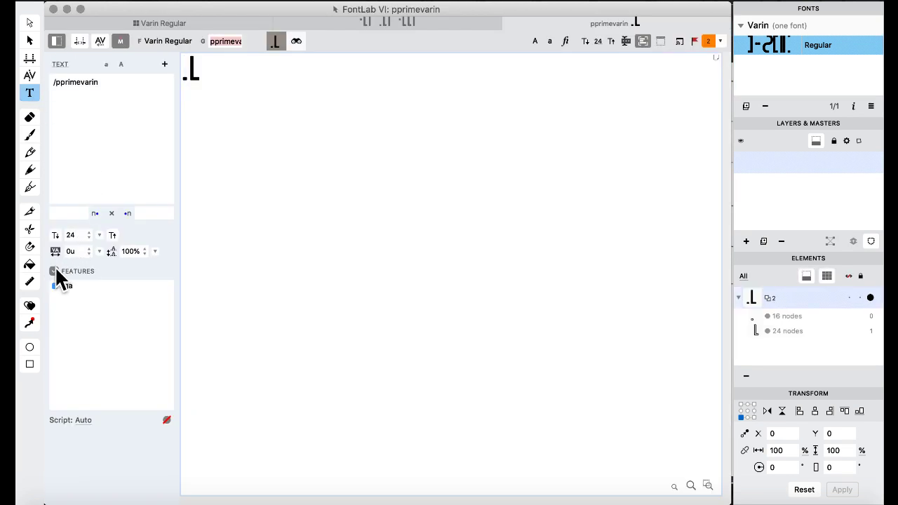
triple_click(134, 105)
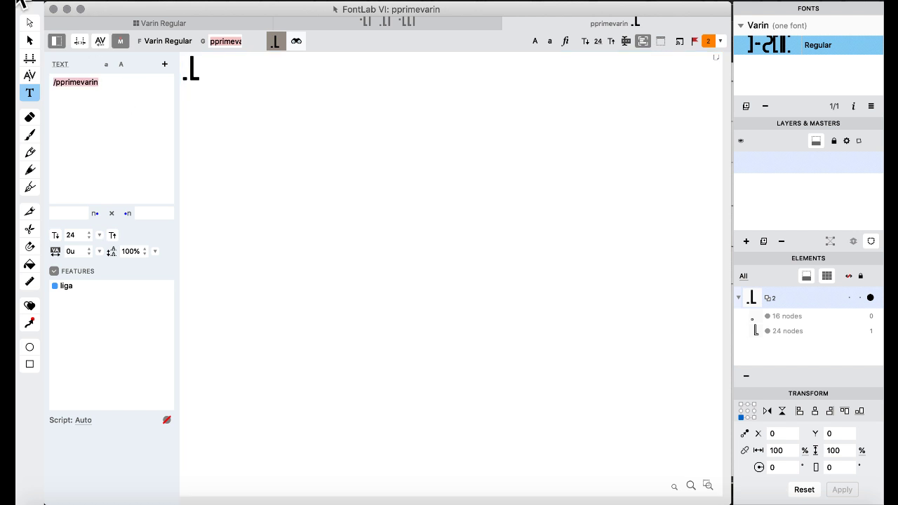
text(sp)
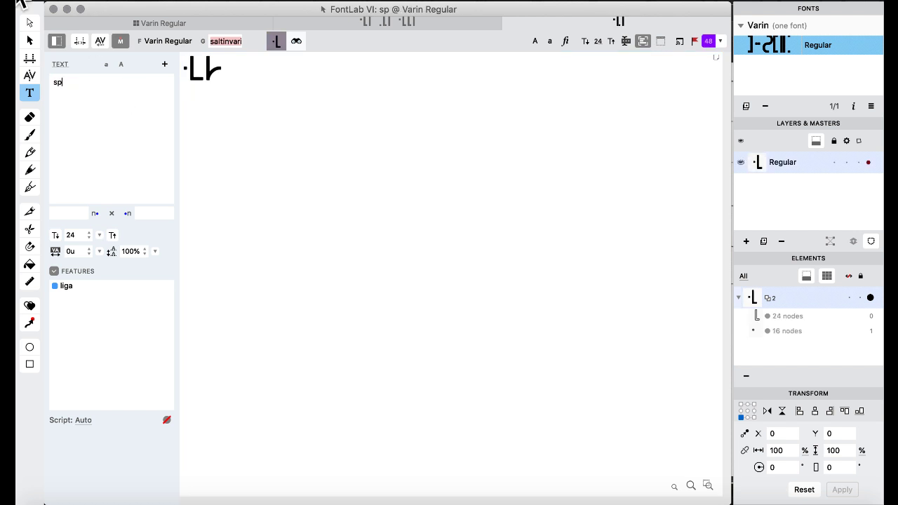
key(BackSpace)
key(Return)
text(pp)
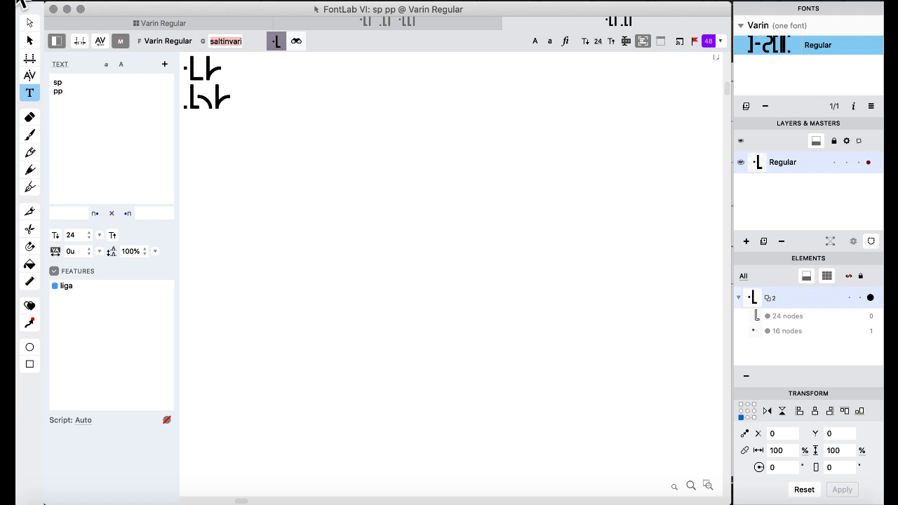
key(Return)
text(spp)
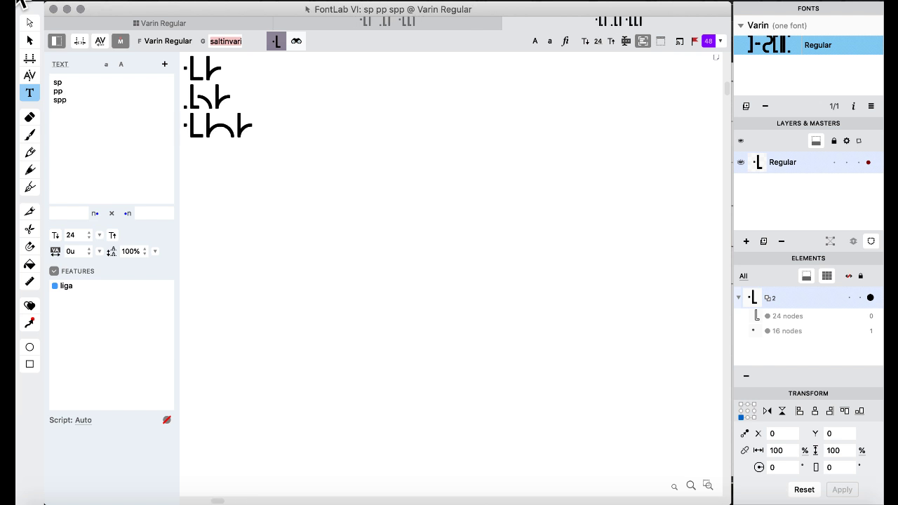
key(BackSpace)
- Switch to the Features & Classes workspace and go to the #ALTERNATES rules in the liga code
click(502, 2)
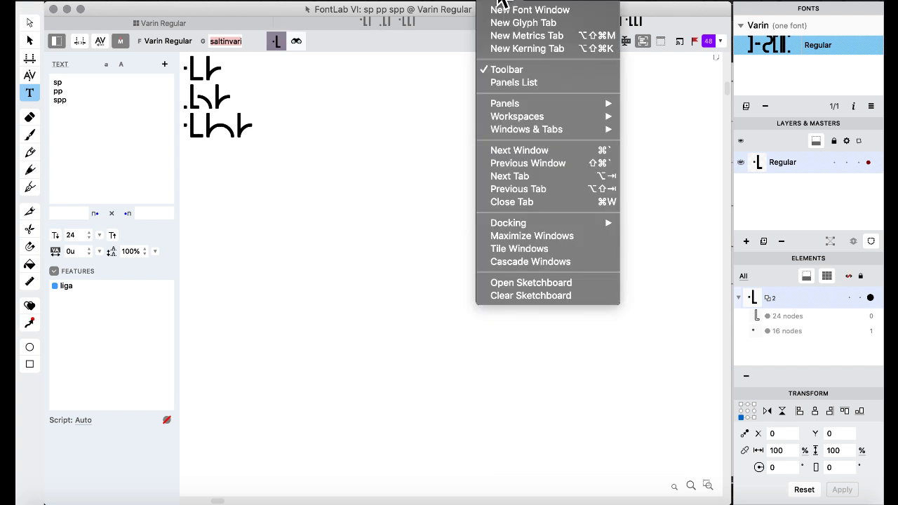
mouse_move(527, 104)
mouse_move(533, 119)
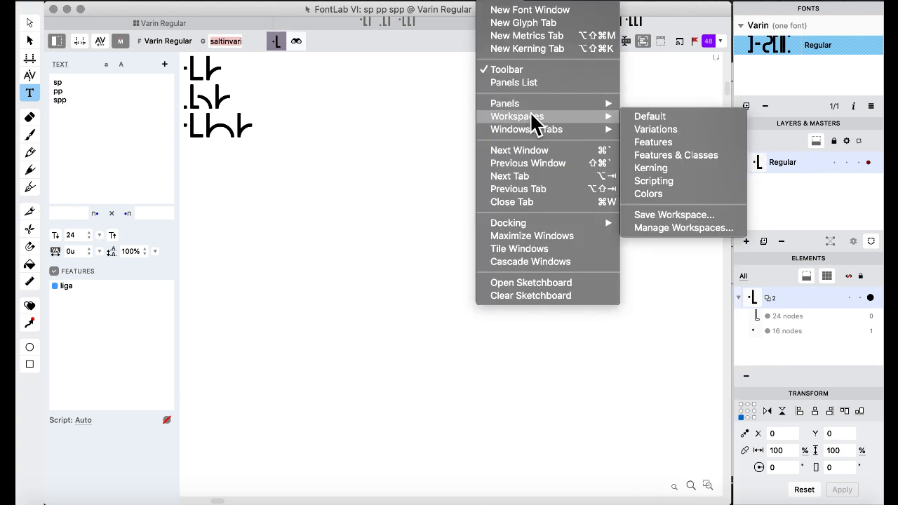
click(684, 154)
scroll(343, 322, down, 3)
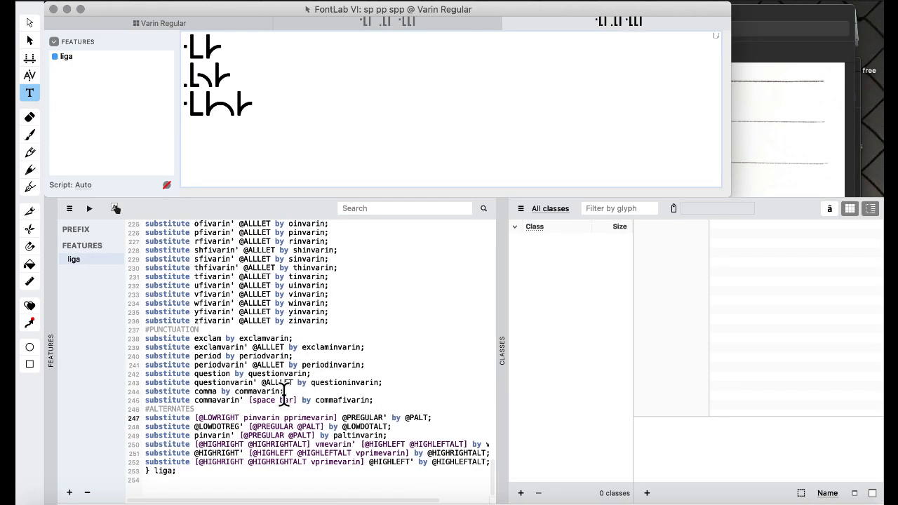
- Examine the pinvarin-to-paltinvarin rule and the class definitions at the start of the liga feature
click(245, 401)
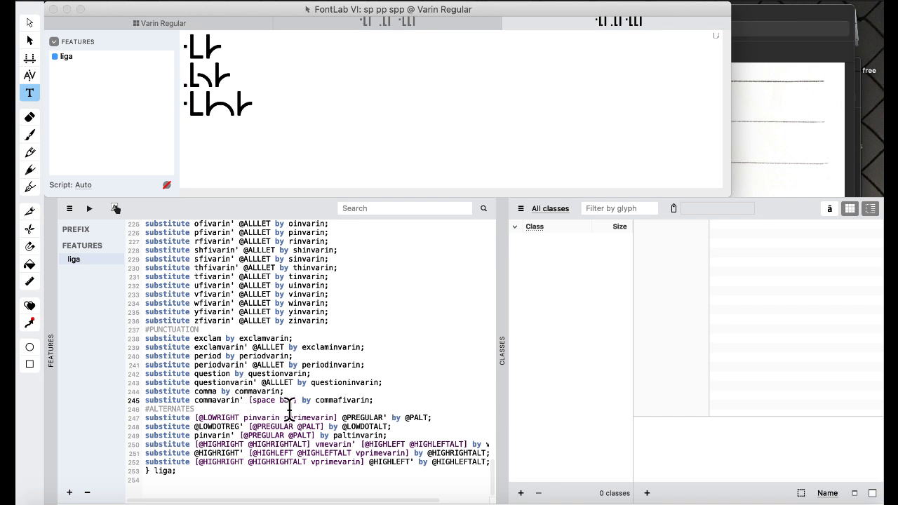
double_click(216, 435)
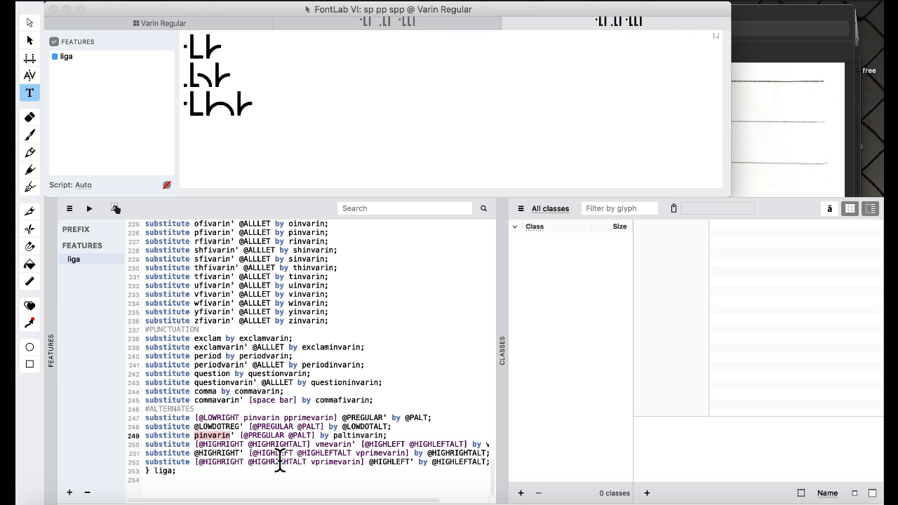
double_click(353, 435)
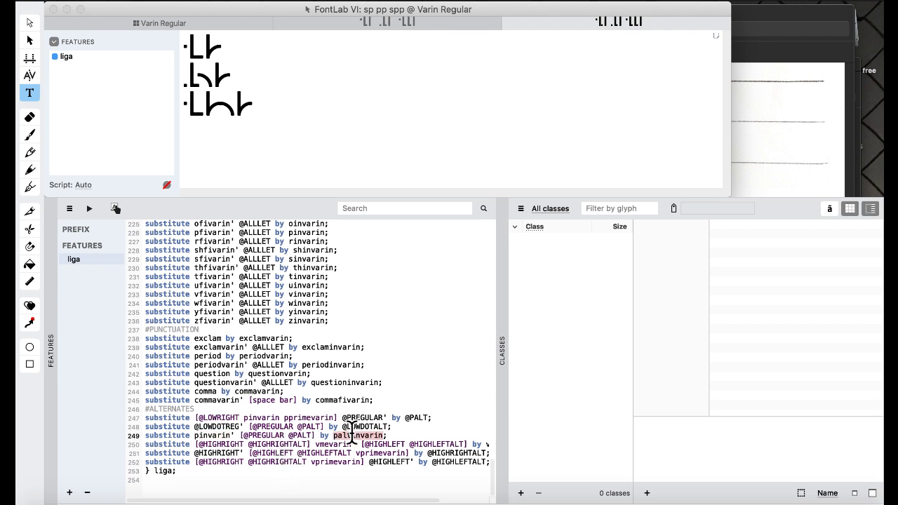
drag(240, 436, 314, 436)
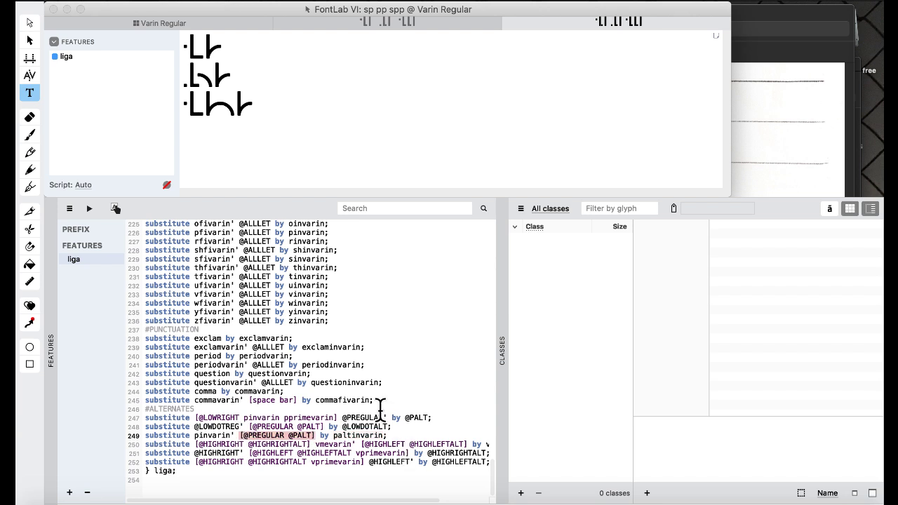
scroll(333, 395, up, 15)
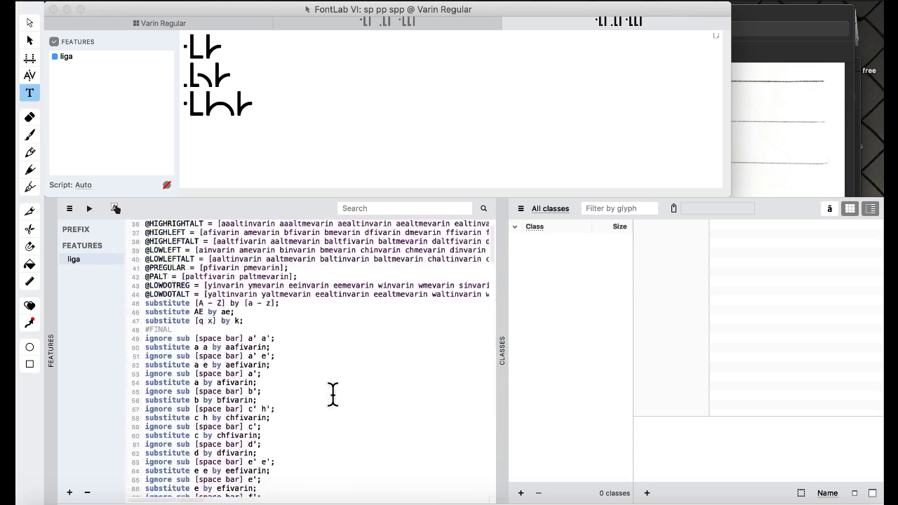
scroll(332, 394, up, 2)
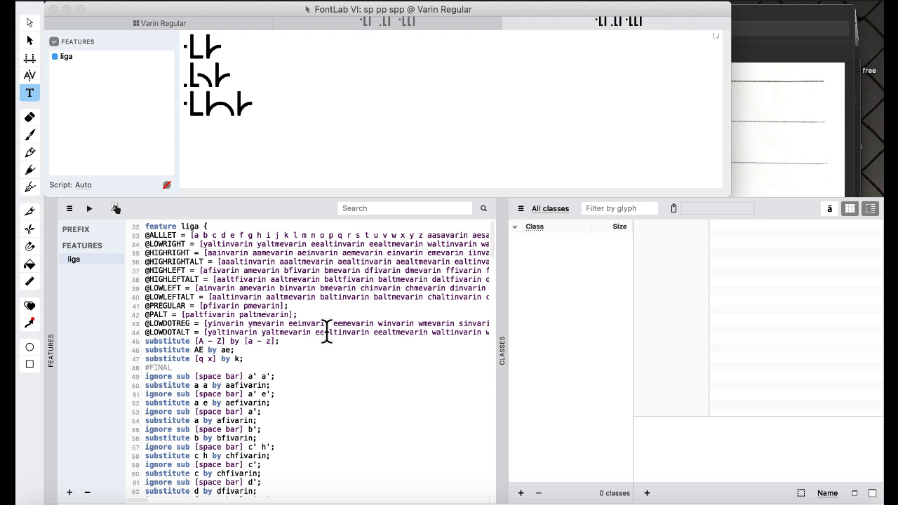
scroll(327, 330, down, 20)
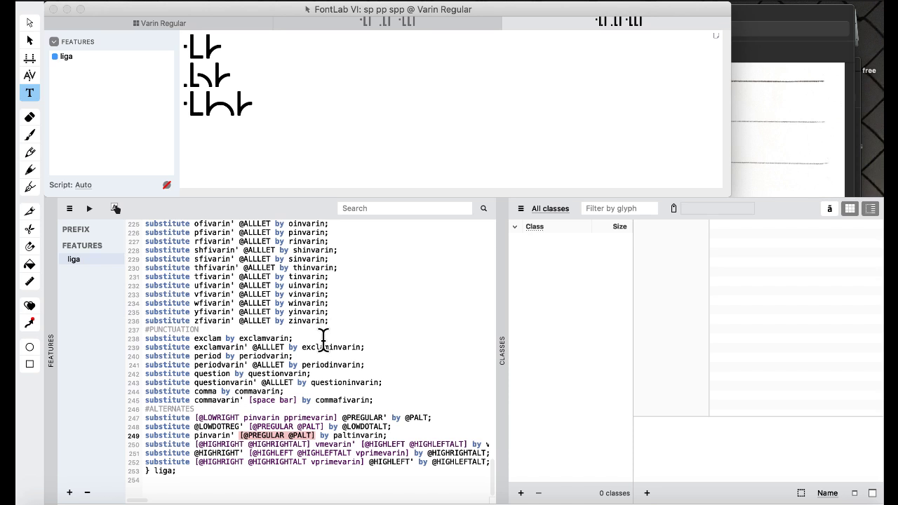
click(316, 372)
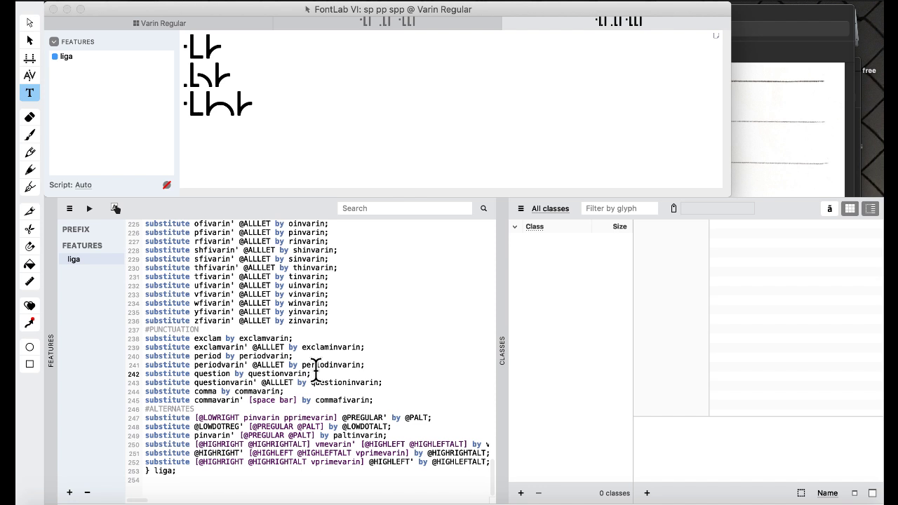
- Compile the features and toggle them off and on in the preview to recheck the sample lines
click(87, 208)
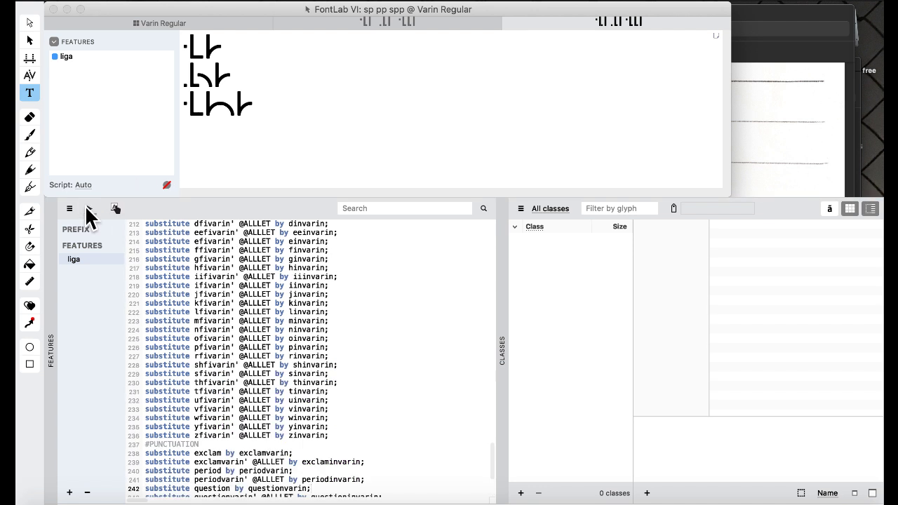
click(54, 42)
click(54, 41)
click(54, 42)
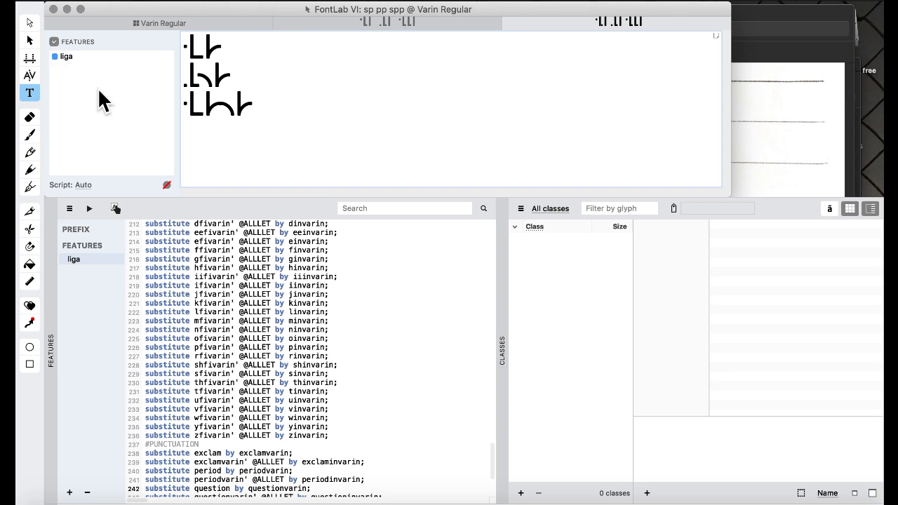
scroll(297, 312, down, 4)
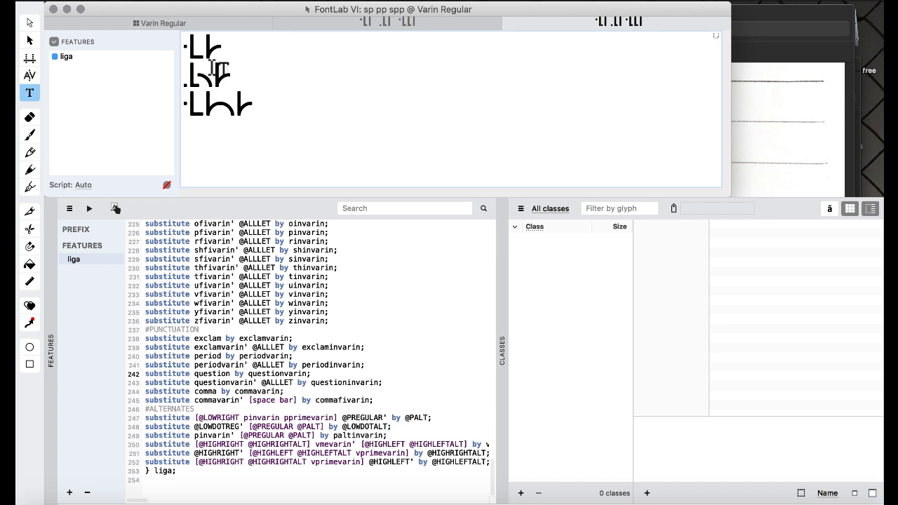
click(204, 52)
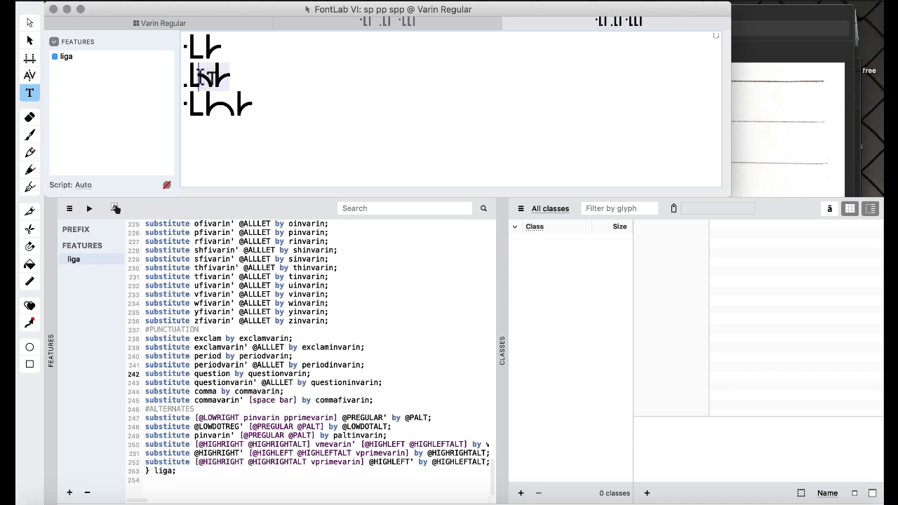
click(226, 85)
key(BackSpace)
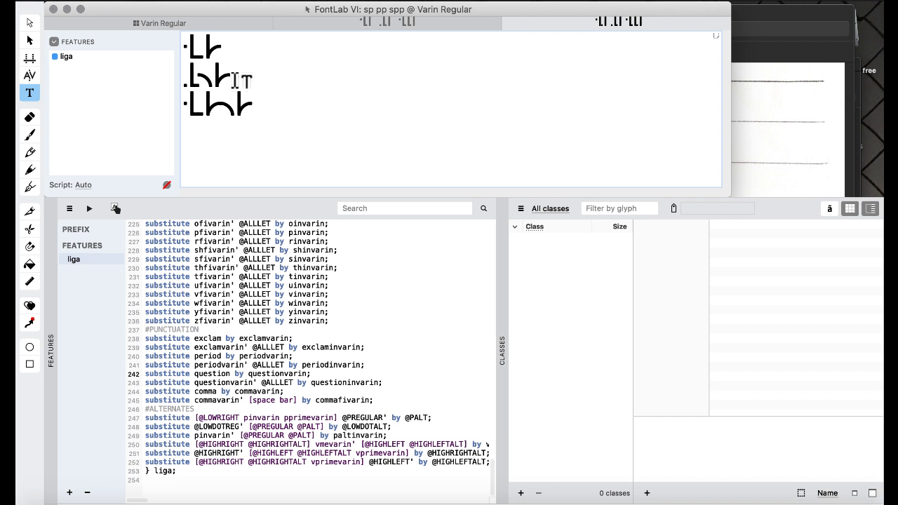
text(p)
drag(196, 417, 339, 419)
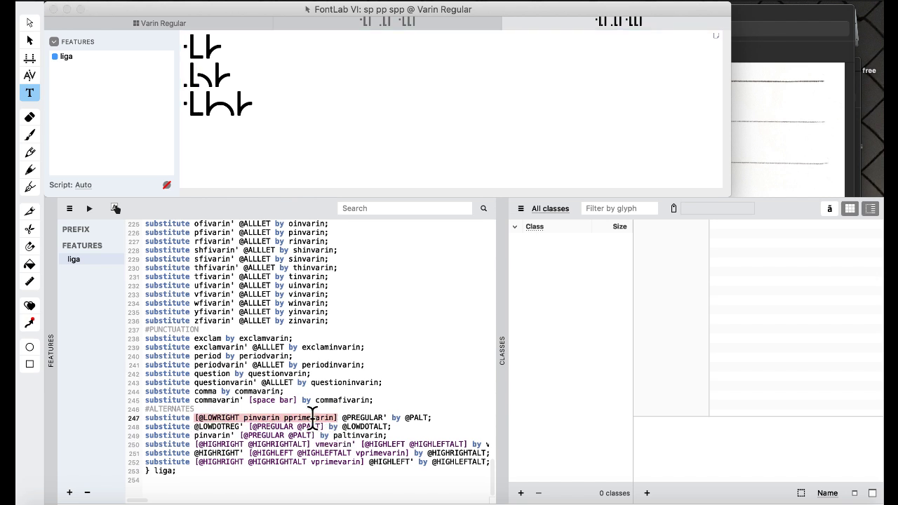
double_click(312, 418)
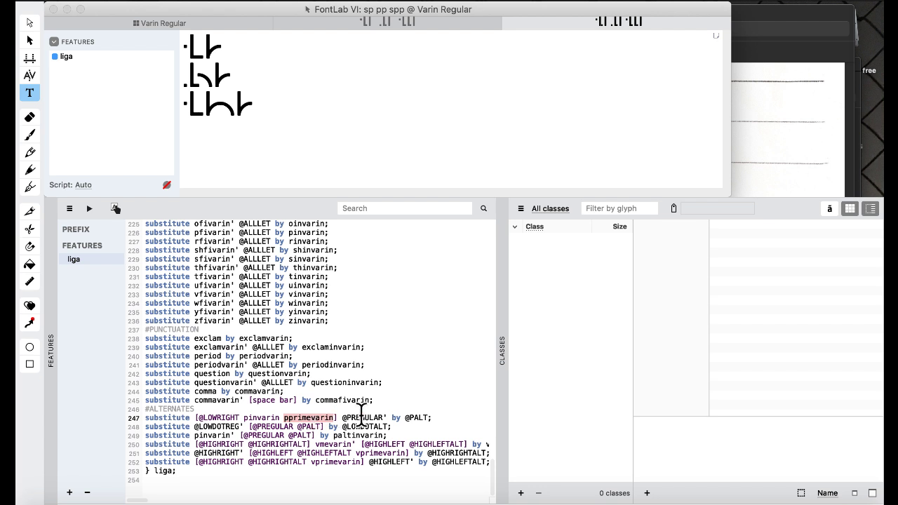
double_click(370, 417)
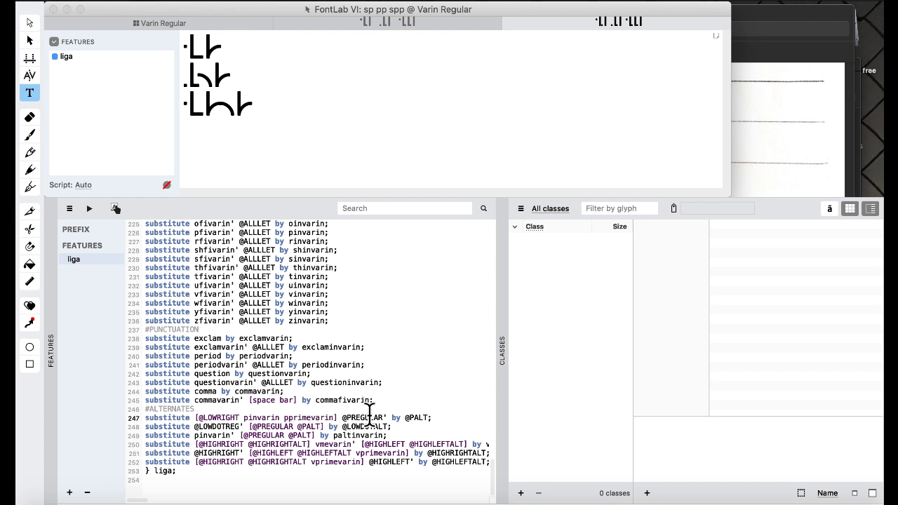
click(417, 417)
double_click(418, 418)
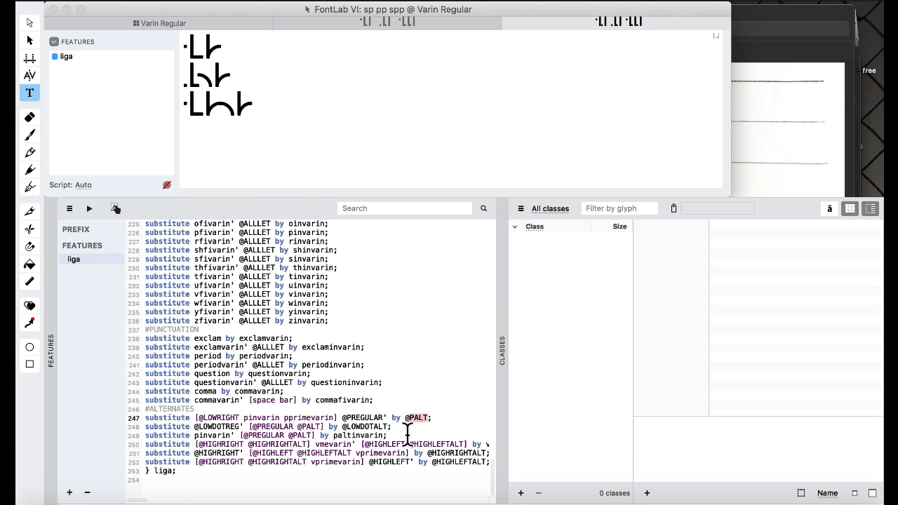
drag(409, 435, 237, 435)
shift+click(195, 444)
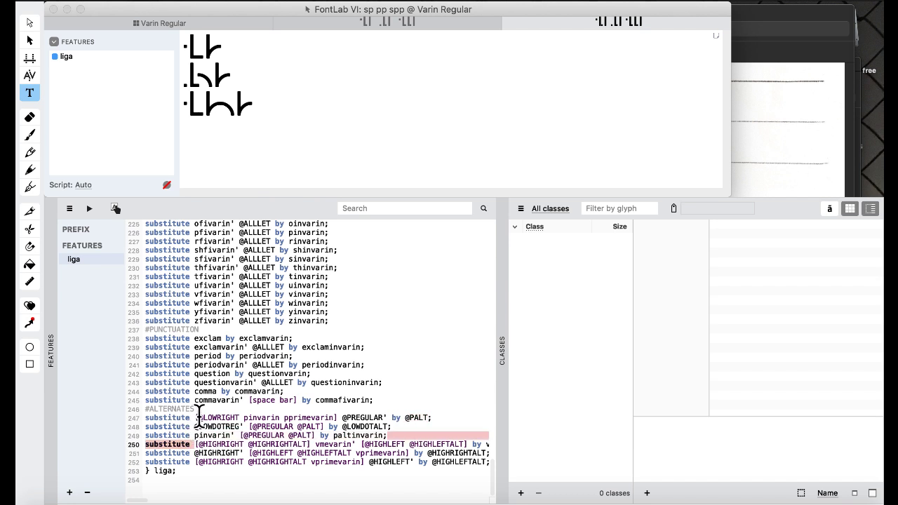
click(195, 417)
drag(195, 413, 457, 419)
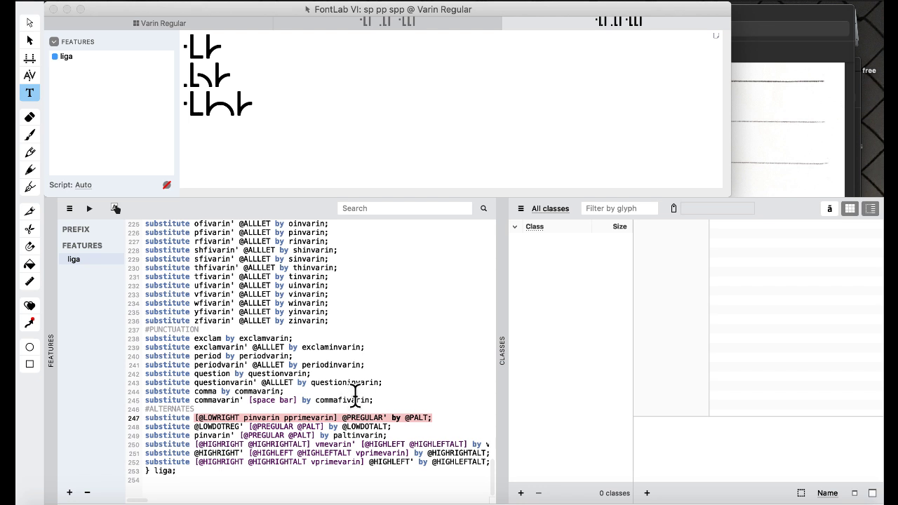
click(301, 418)
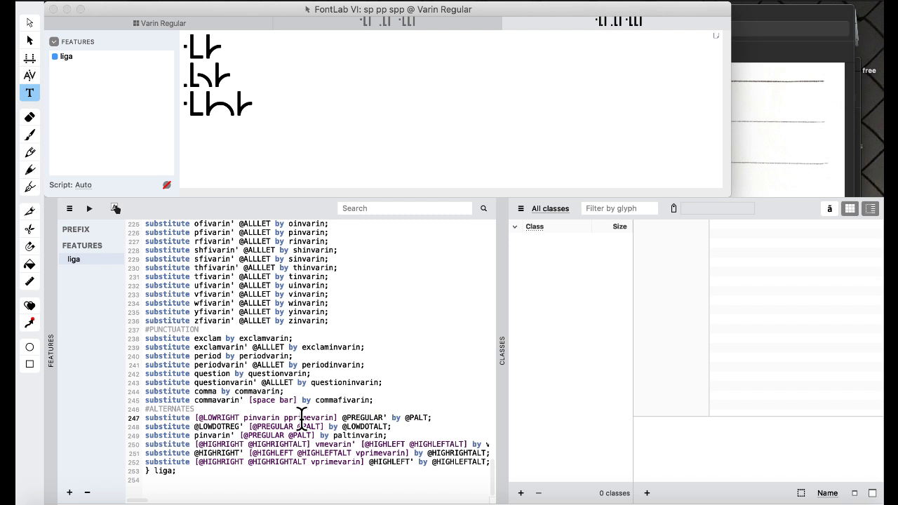
click(202, 98)
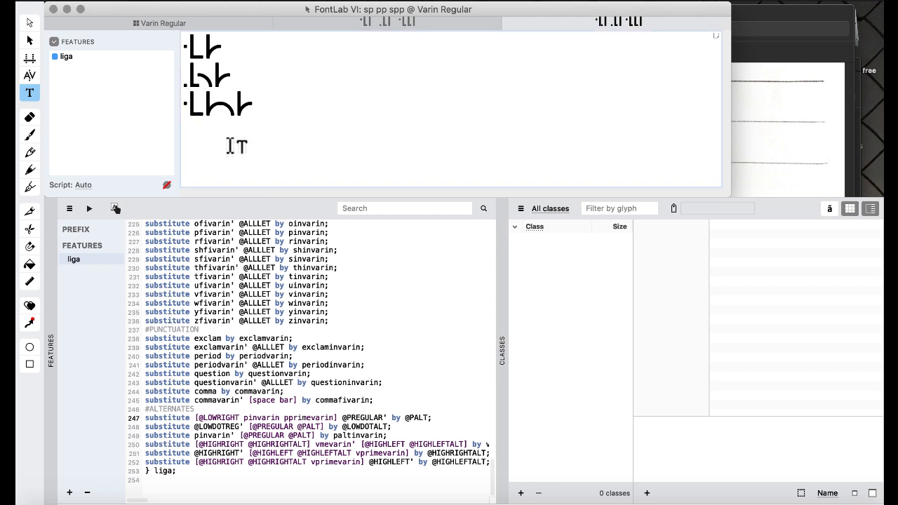
click(286, 413)
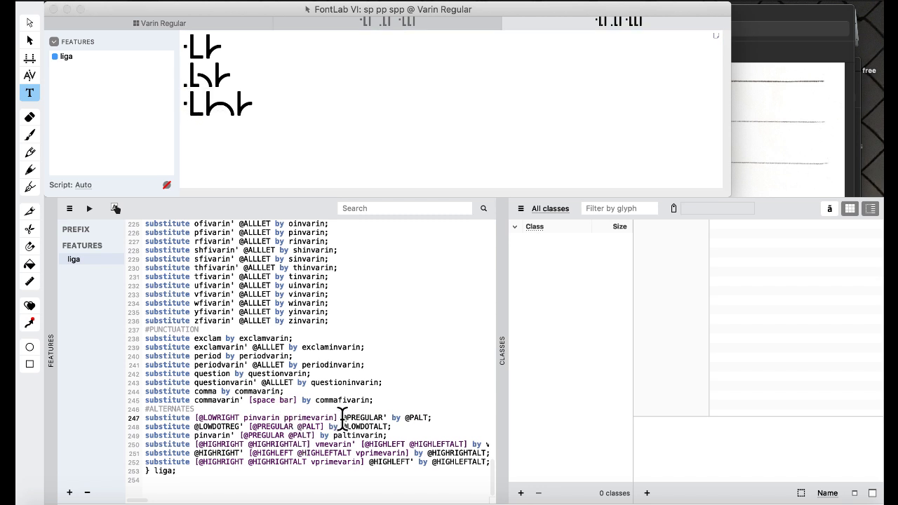
text(paltinvarin)
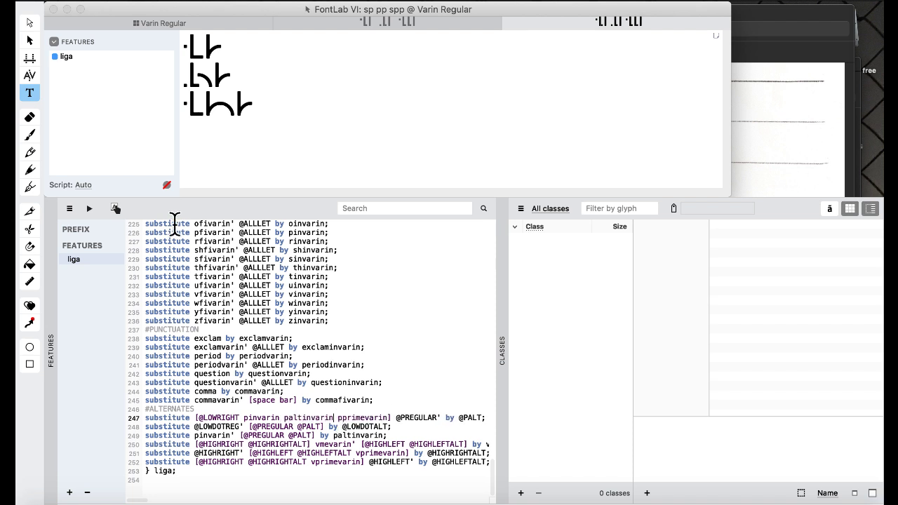
click(89, 208)
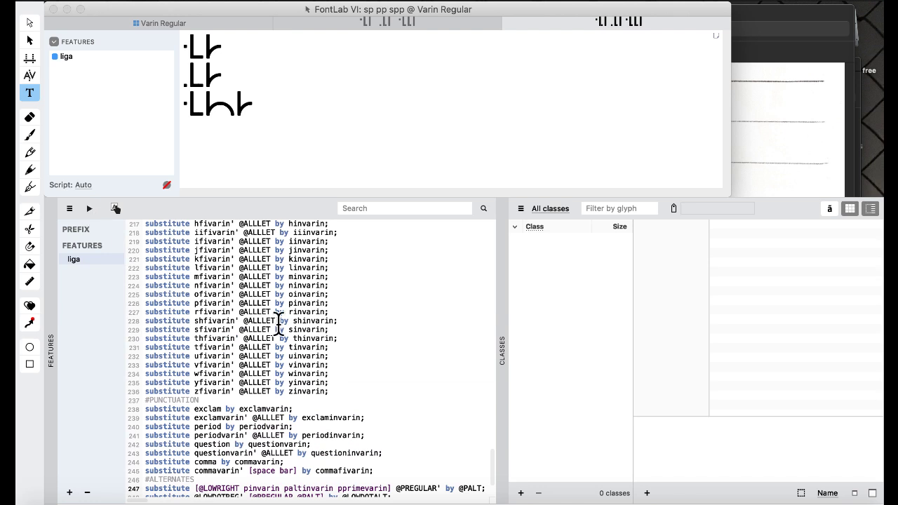
scroll(279, 325, down, 3)
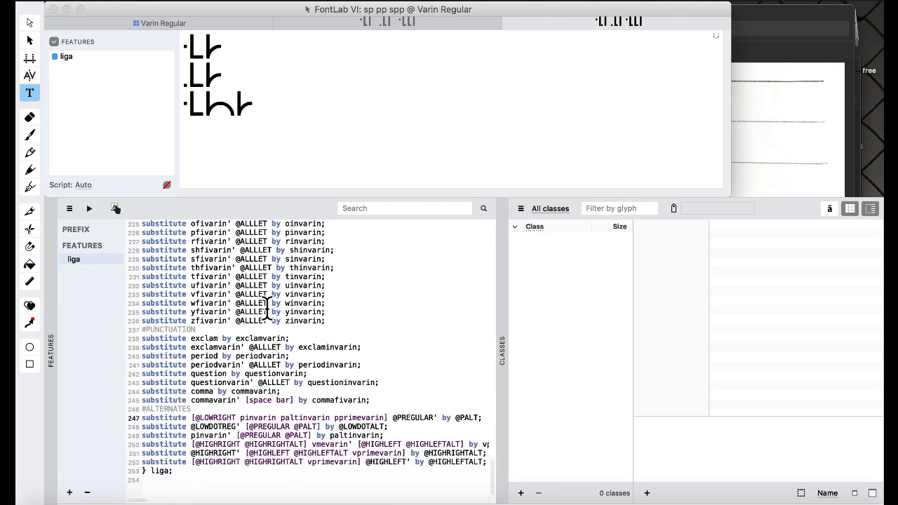
scroll(266, 307, left, 1)
- Re-enter the ends of the sp, pp and spp preview lines to recheck how the p glyphs connect
click(223, 36)
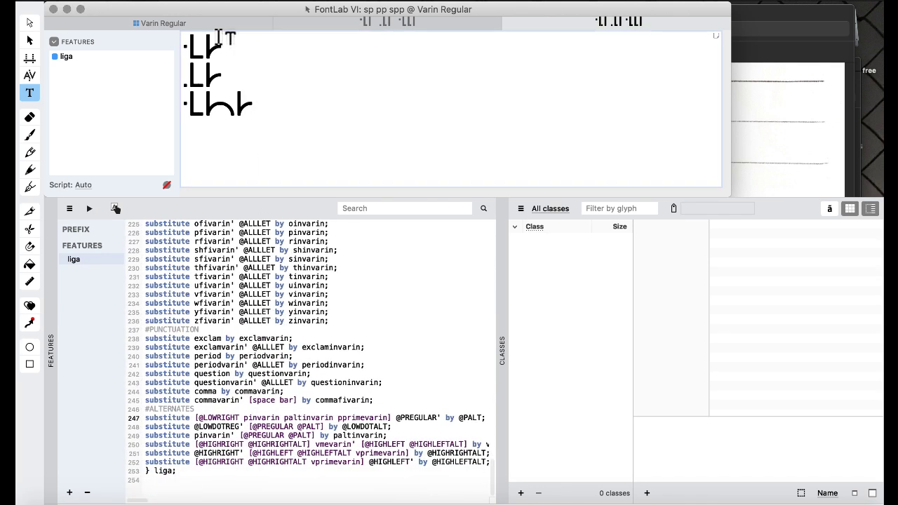
drag(222, 46, 184, 46)
text(sp)
key(BackSpace)
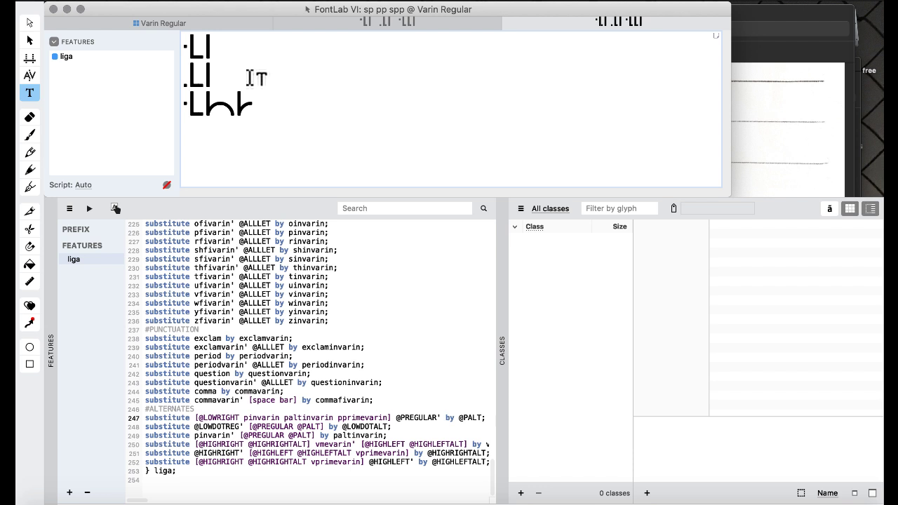
text(pp)
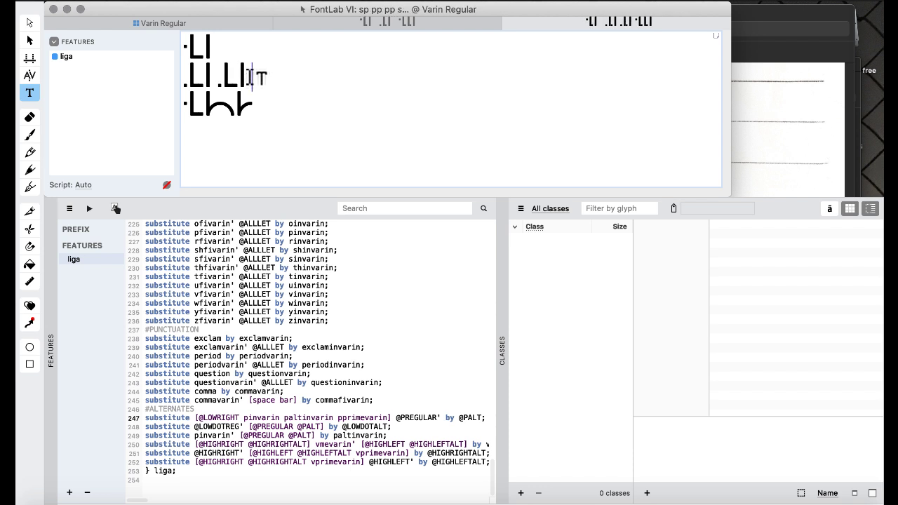
key(BackSpace)
key(BackSpace)
key(BackSpace)
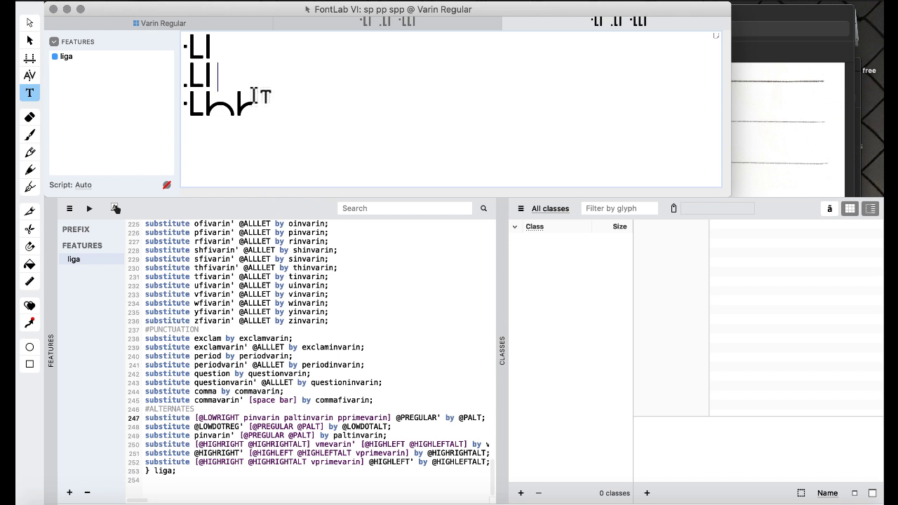
click(217, 48)
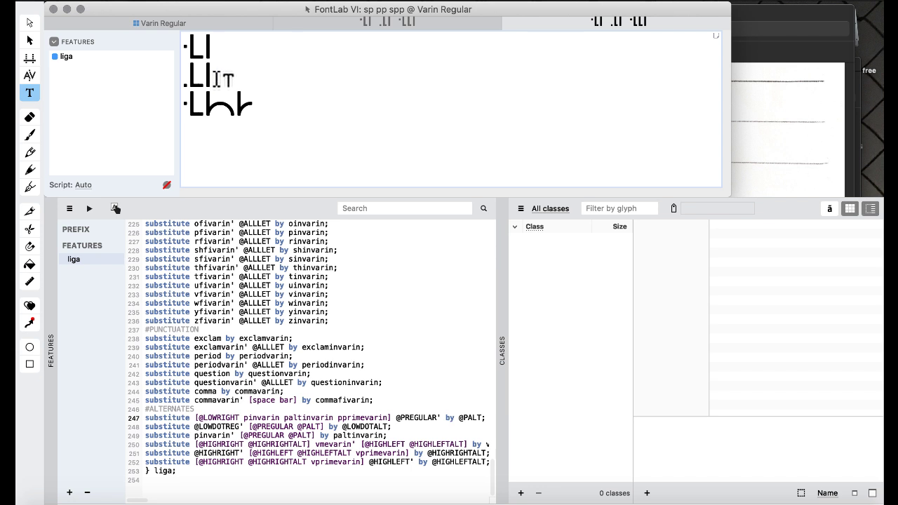
key(BackSpace)
text(l)
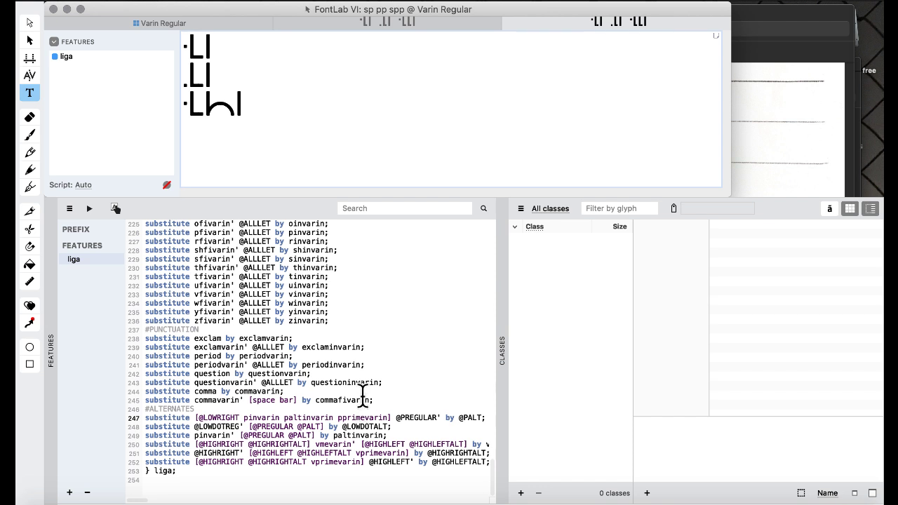
double_click(357, 418)
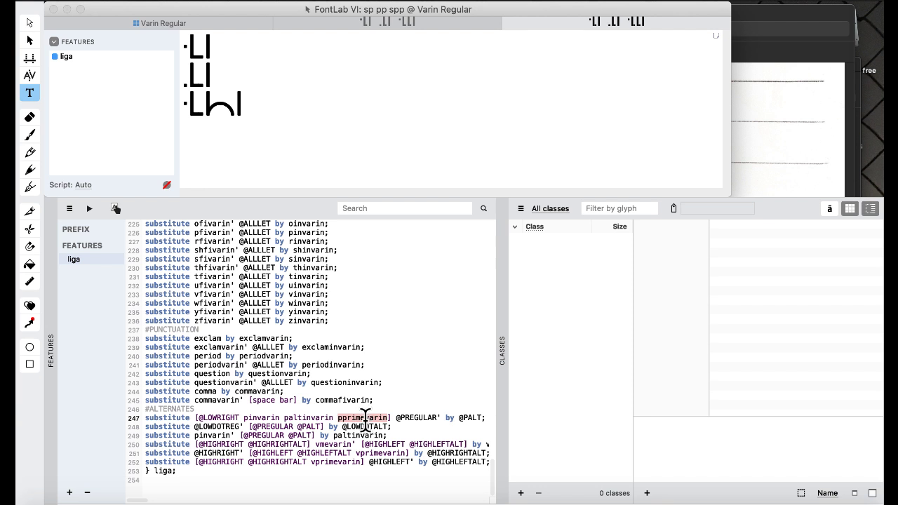
click(402, 435)
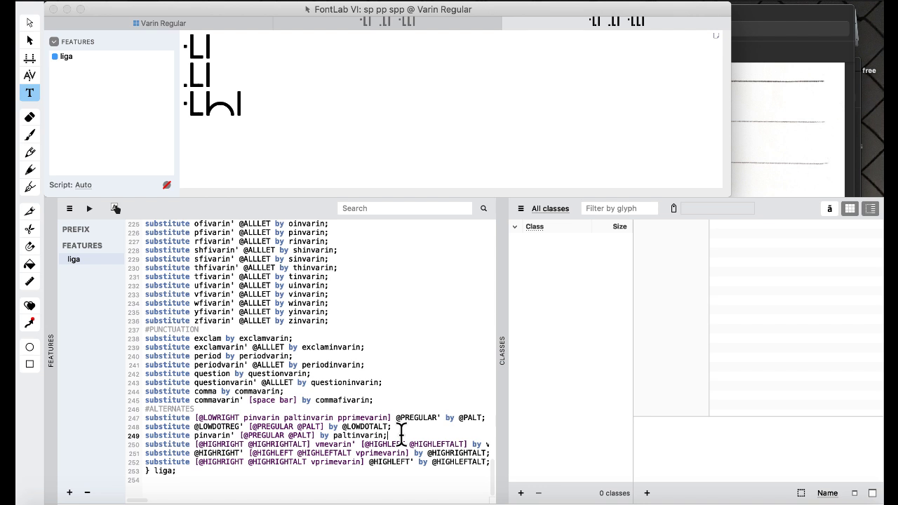
key(Return)
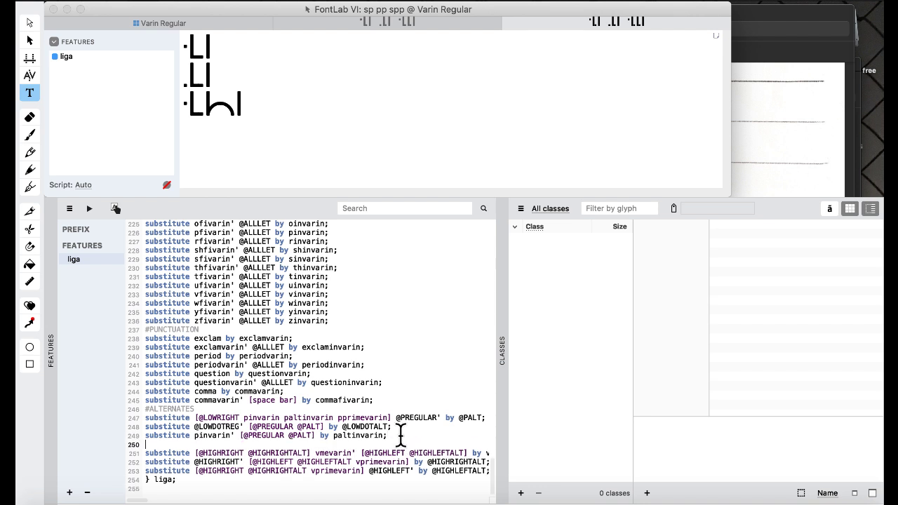
text(substitute [@LOWRIGHT)
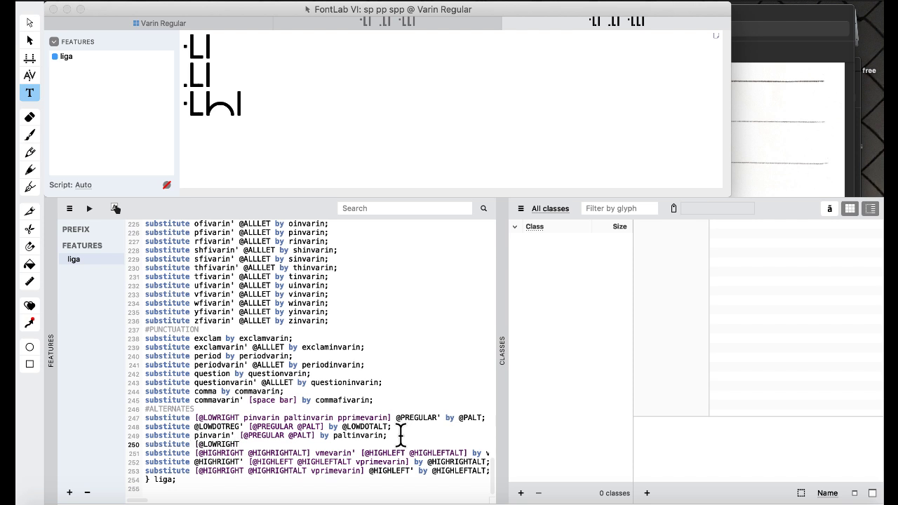
text( pinvarin)
key(BackSpace)
key(BackSpace)
key(BackSpace)
key(BackSpace)
key(BackSpace)
key(BackSpace)
key(BackSpace)
text(altinvarin pprimevarin])
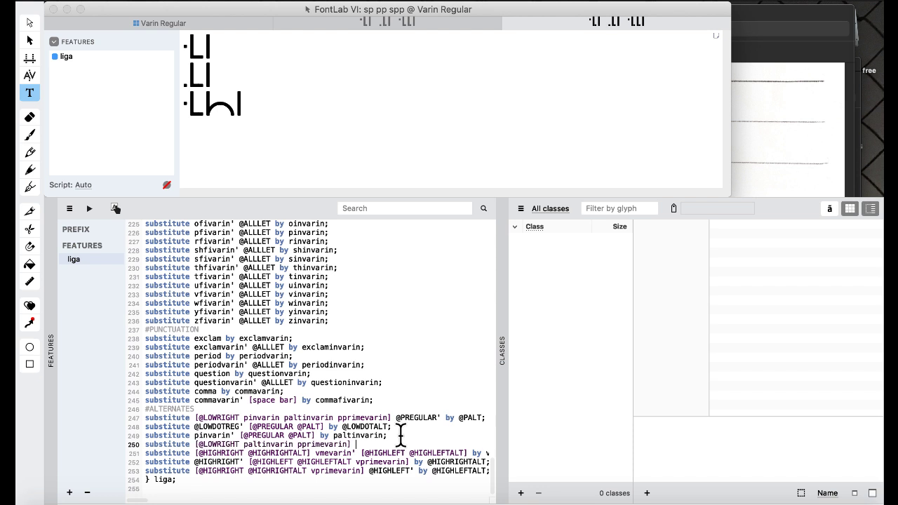
- Complete the new rule so [pmevarin paltmevarin]' is substituted by pprimevarin, and compile the features
text( pmevarin)
key(BackSpace)
key(BackSpace)
key(BackSpace)
key(BackSpace)
key(BackSpace)
key(BackSpace)
key(BackSpace)
key(BackSpace)
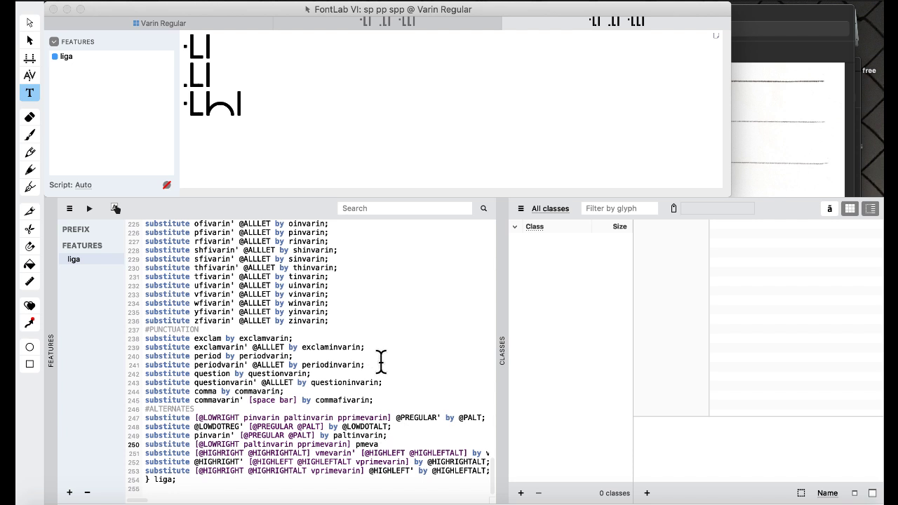
text([pmevarin paltmevarin])
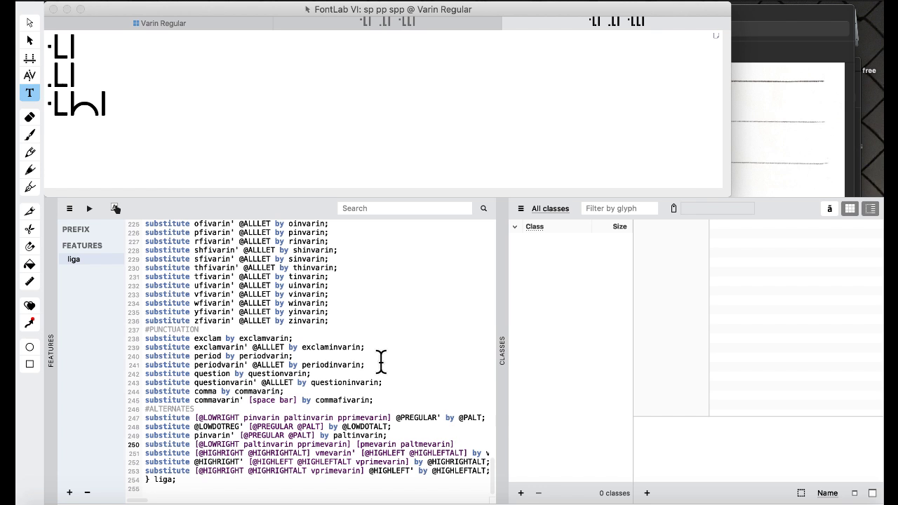
text(' by pp)
text(rimevarin)
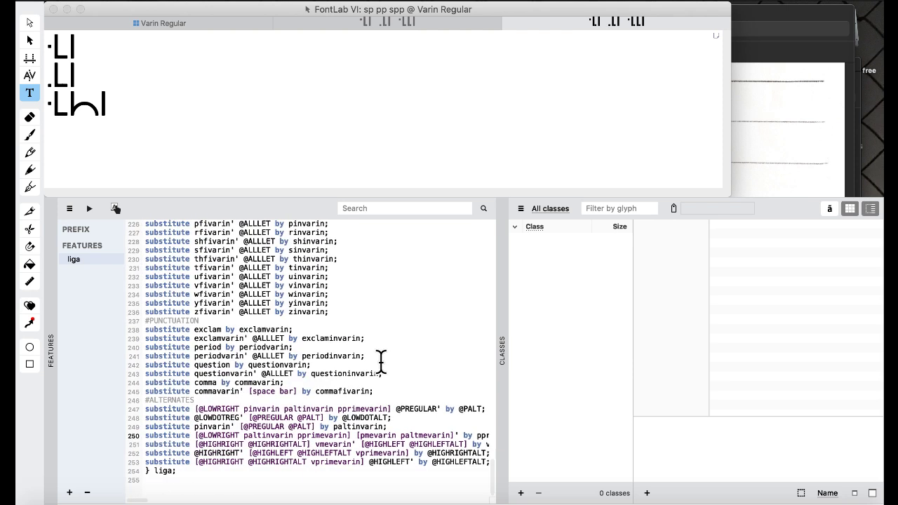
click(89, 209)
- Examine the new pprimevarin rule and the class definitions at the start of the liga feature
scroll(290, 429, right, 3)
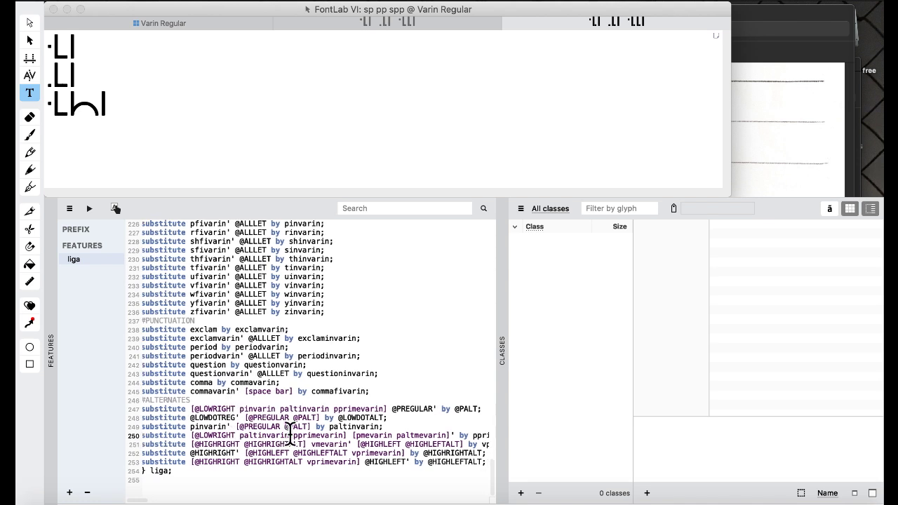
scroll(290, 429, left, 2)
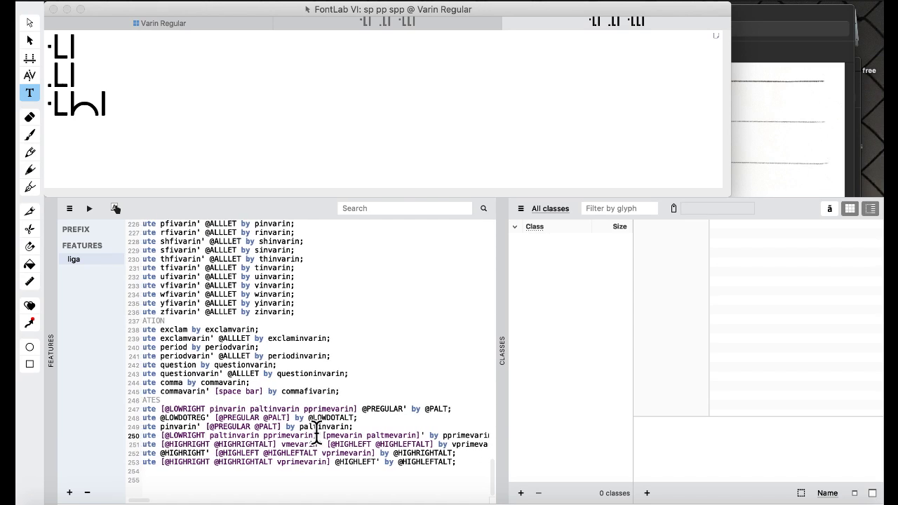
scroll(317, 435, left, 1)
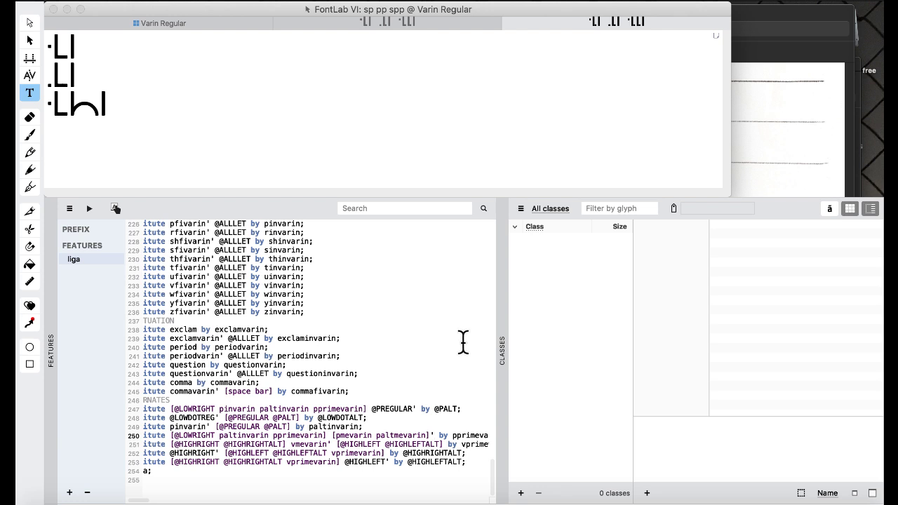
scroll(374, 399, left, 2)
scroll(376, 402, up, 10)
scroll(376, 403, up, 20)
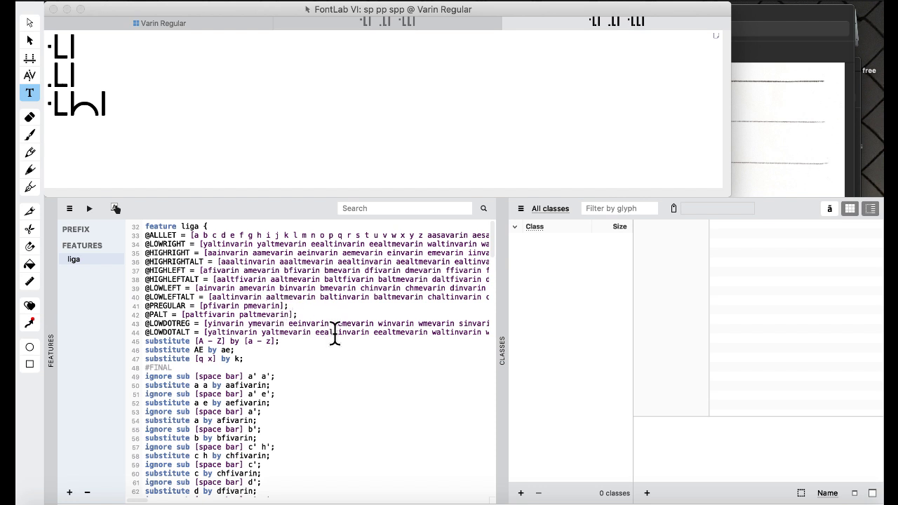
scroll(335, 333, down, 20)
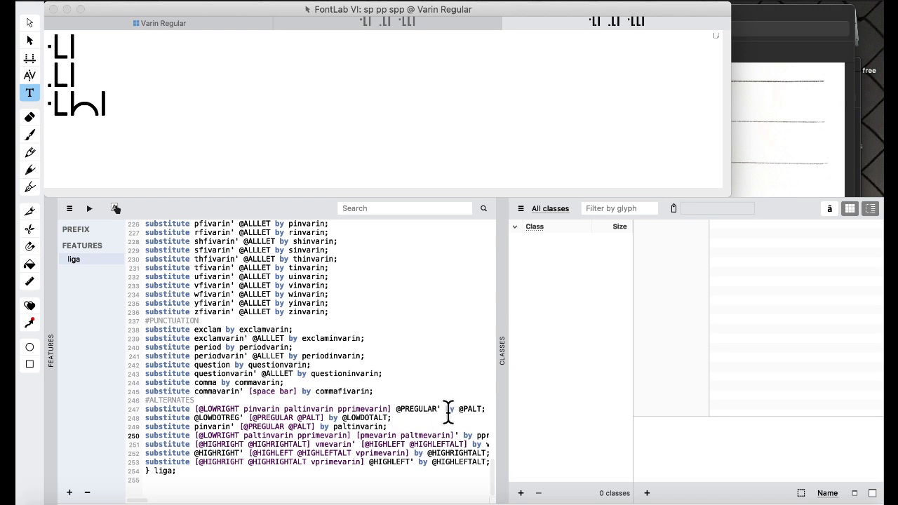
- Add the following context [pprimevarin paltmevarin paltfivarin] before "by pprimevarin" in the new alternates rule, and compile the features
scroll(449, 414, right, 4)
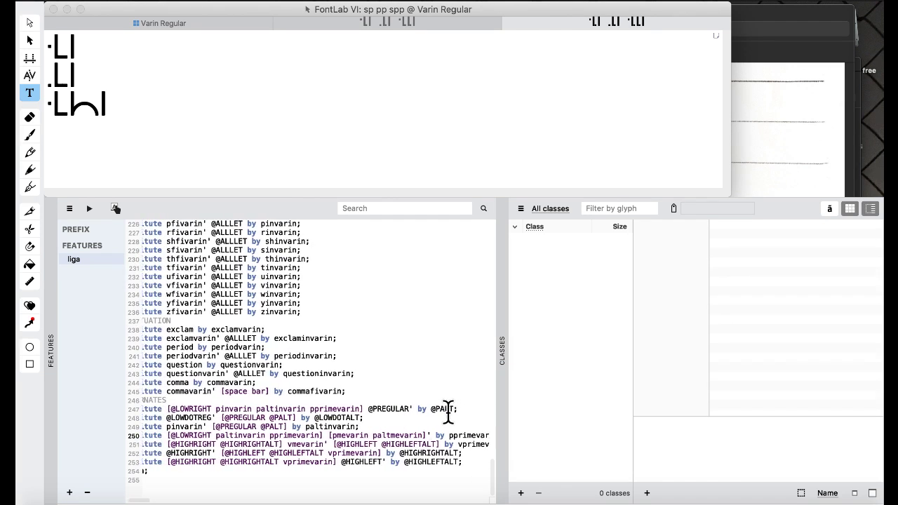
scroll(449, 411, right, 2)
scroll(451, 400, left, 2)
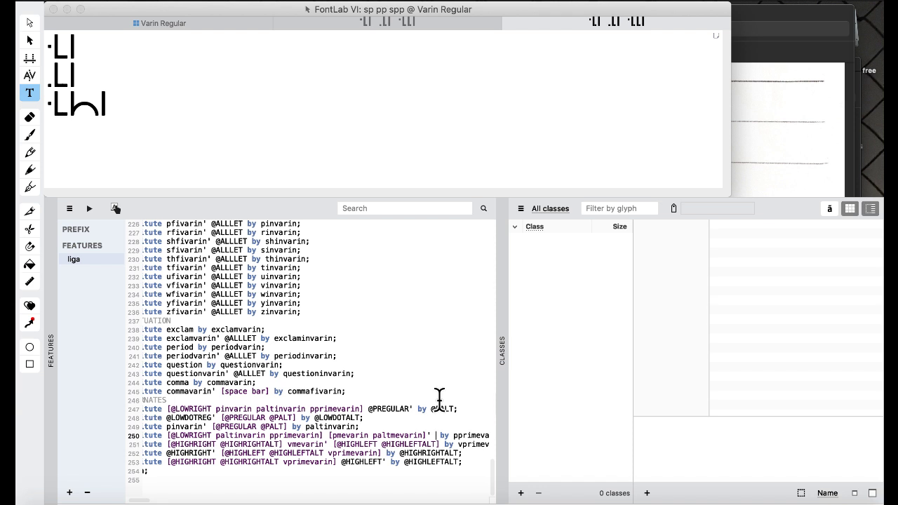
text([pmevarin paltmevarin]' [pprimevarin)
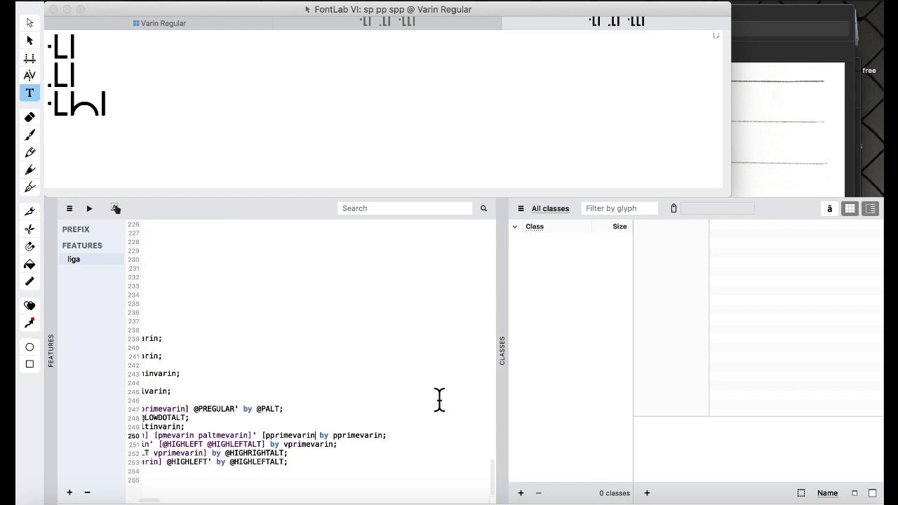
text( paltmevarin)
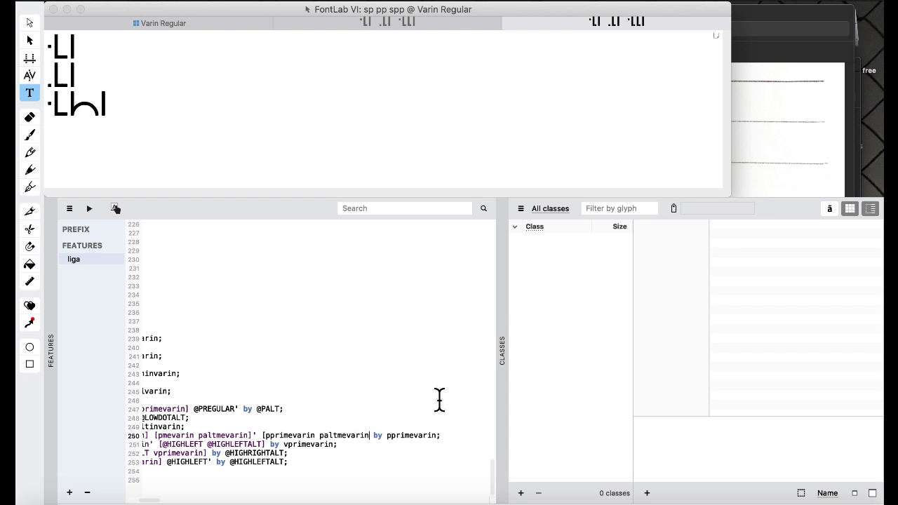
text( paltfivarin )
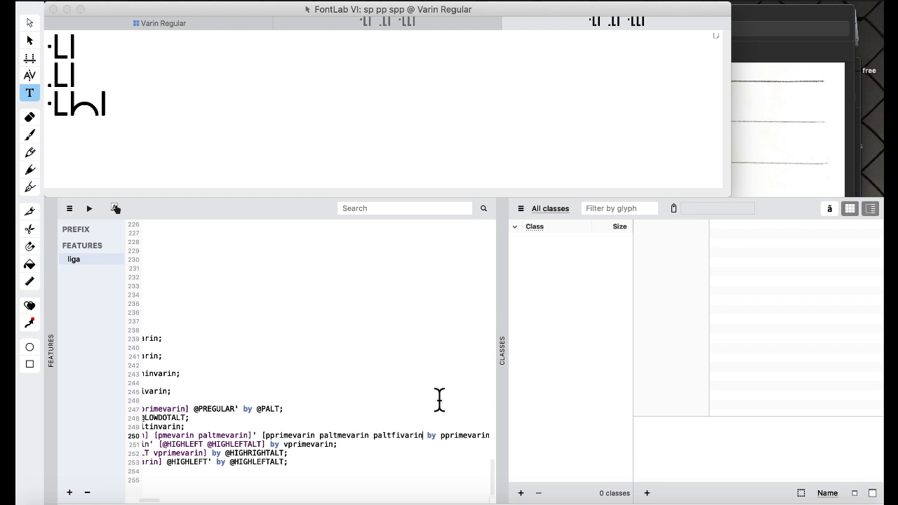
text(])
scroll(439, 400, left, 5)
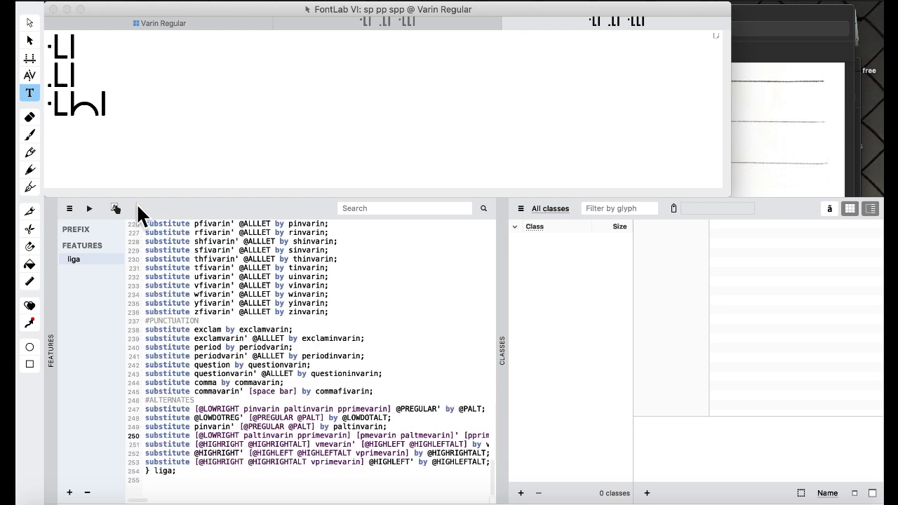
click(85, 208)
- Examine the full pprimevarin rule from its leading context through its marked group to its following context
scroll(338, 347, right, 3)
scroll(337, 348, right, 2)
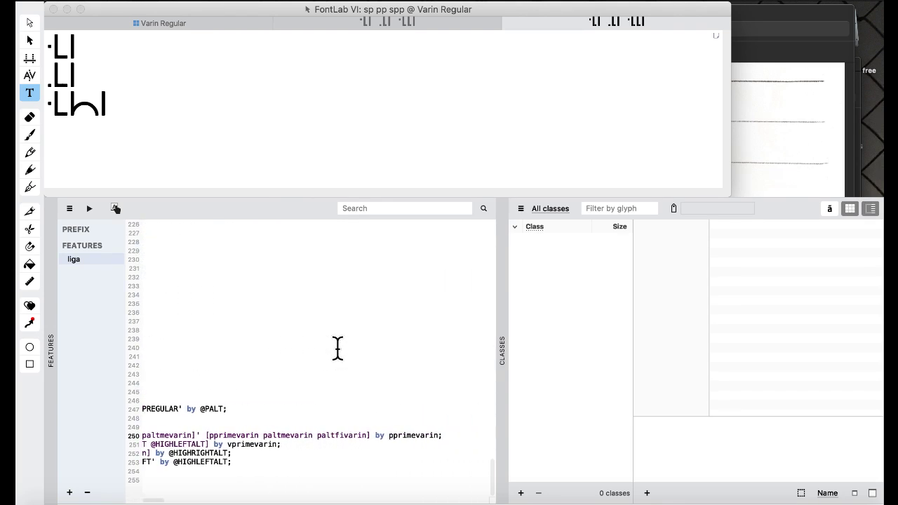
scroll(338, 347, left, 1)
scroll(337, 348, left, 4)
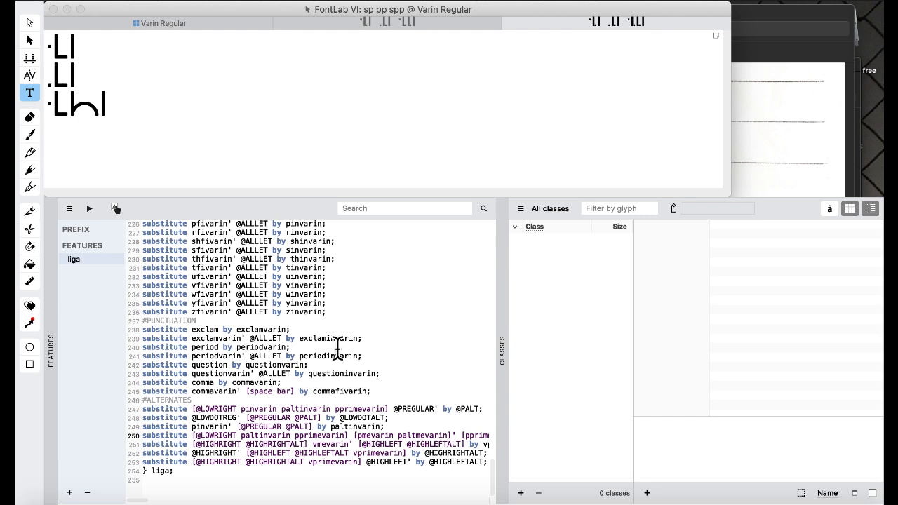
scroll(321, 397, right, 10)
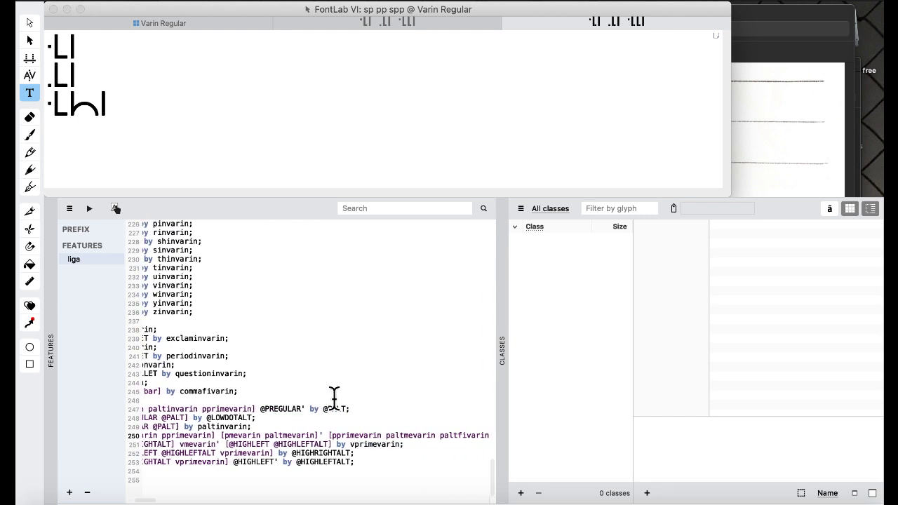
scroll(334, 398, right, 5)
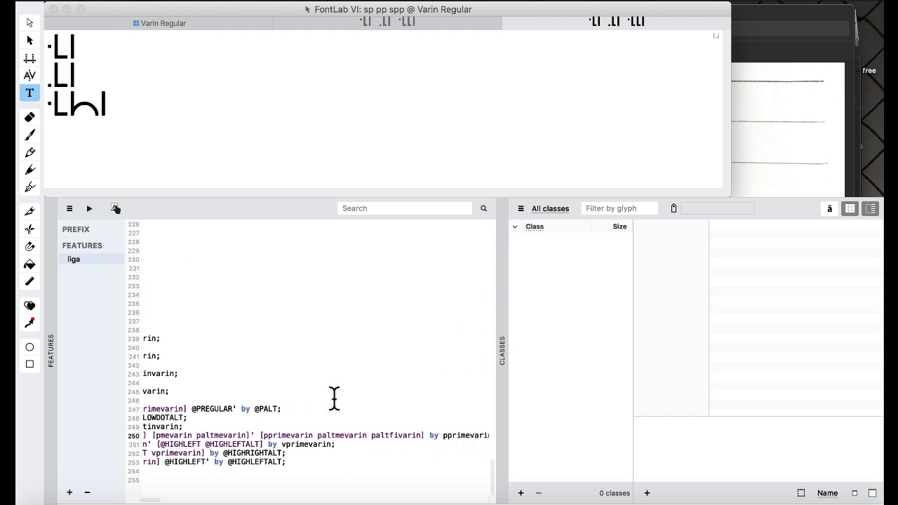
scroll(334, 397, left, 15)
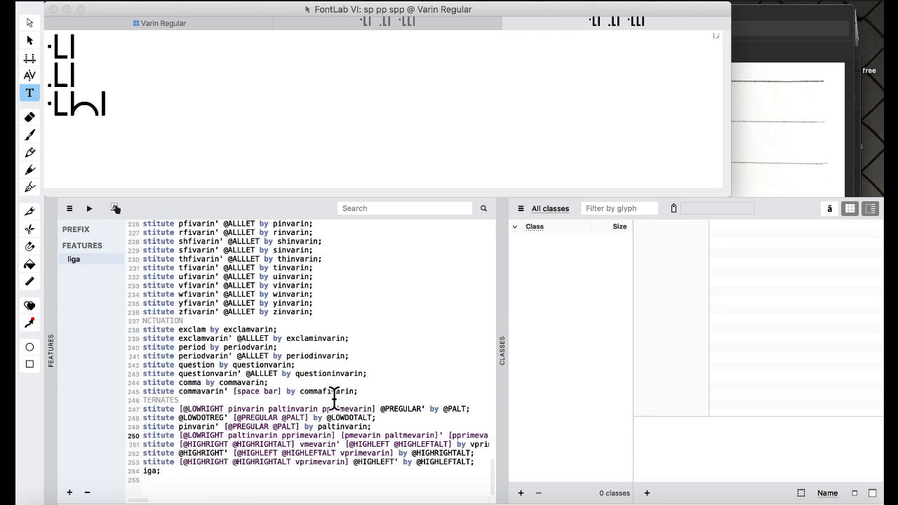
scroll(334, 397, right, 15)
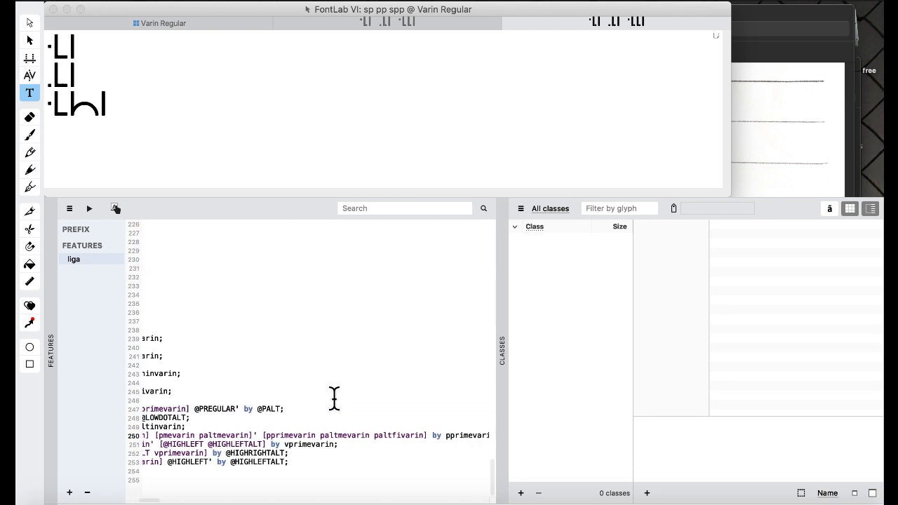
- Extend the pprimevarin rule's following context with pfivarin pmevarin after paltfivarin, and recompile the features
click(421, 426)
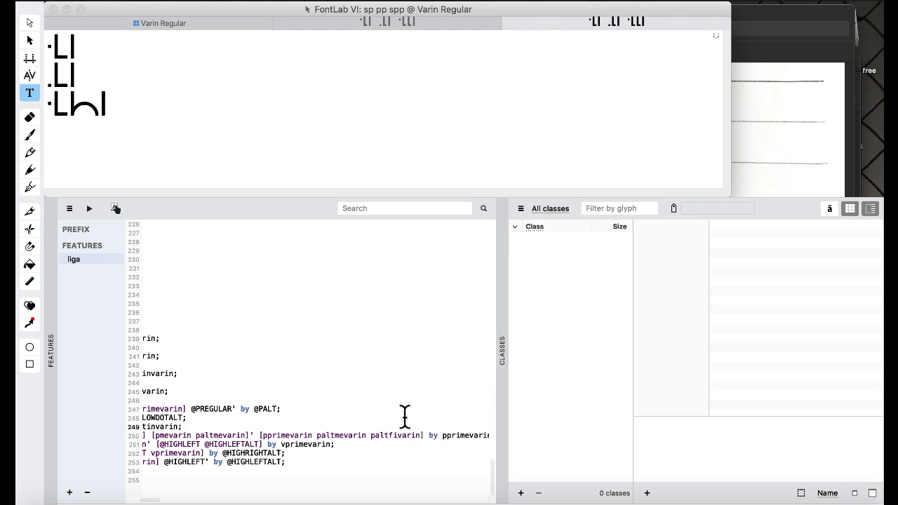
click(480, 436)
text(pfivarin pmevarin)
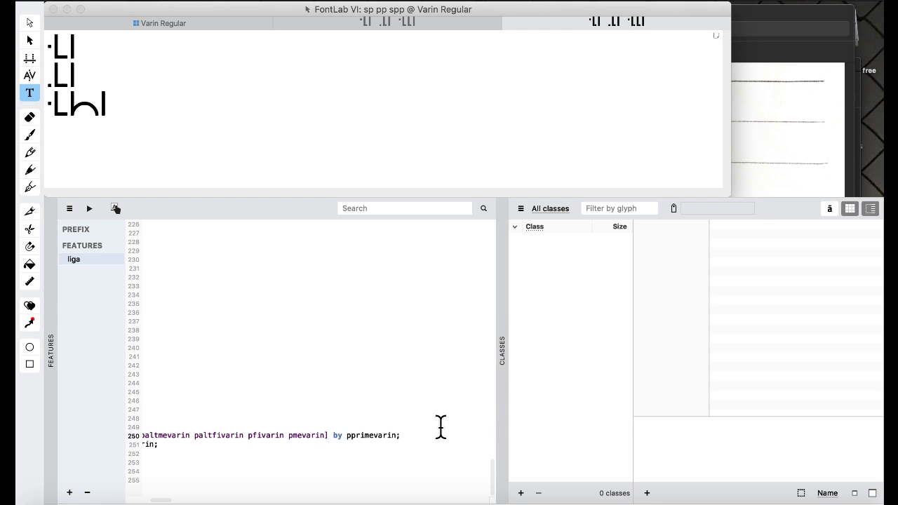
scroll(441, 427, left, 10)
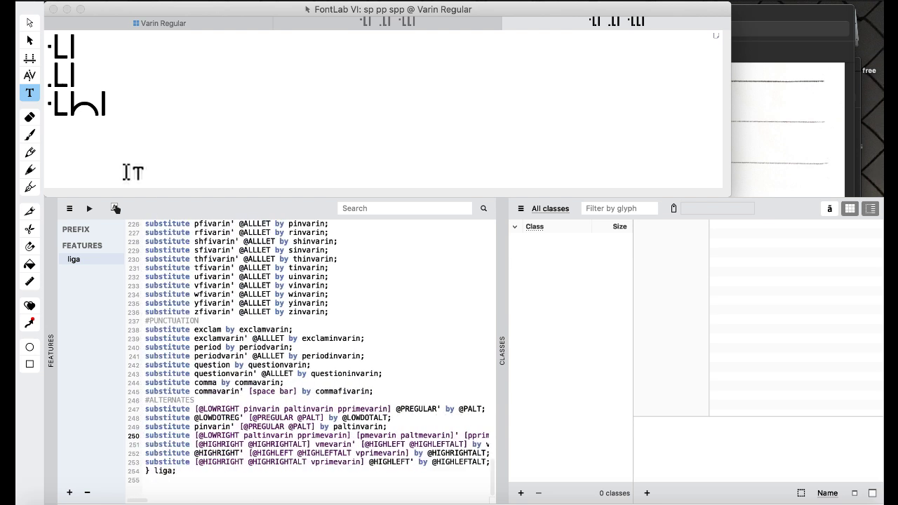
click(89, 209)
- Widen the feature code area and filter the class list to OpenType classes
scroll(257, 305, left, 10)
scroll(288, 424, right, 3)
scroll(288, 425, left, 3)
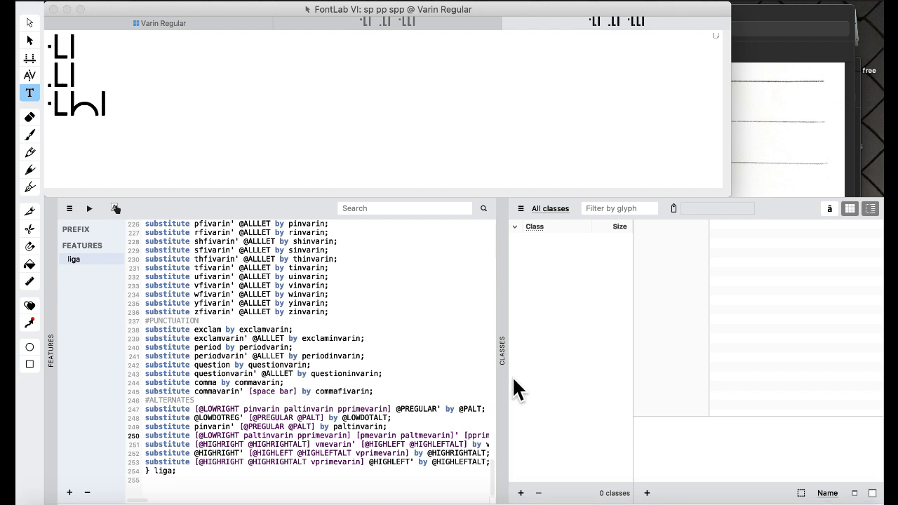
drag(499, 366, 614, 354)
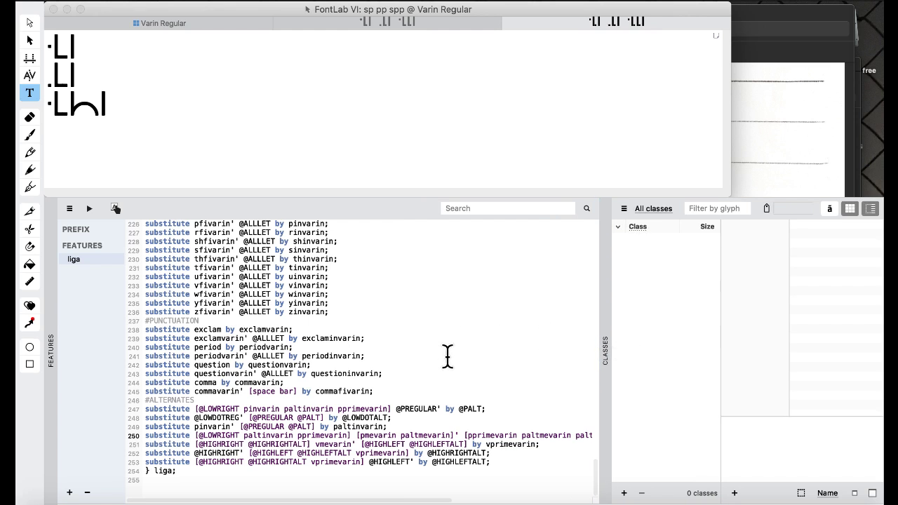
click(639, 207)
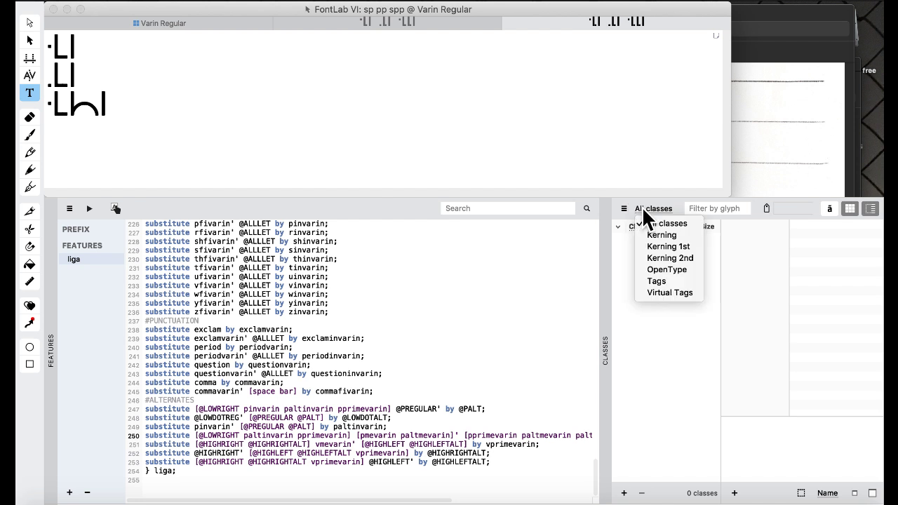
click(682, 270)
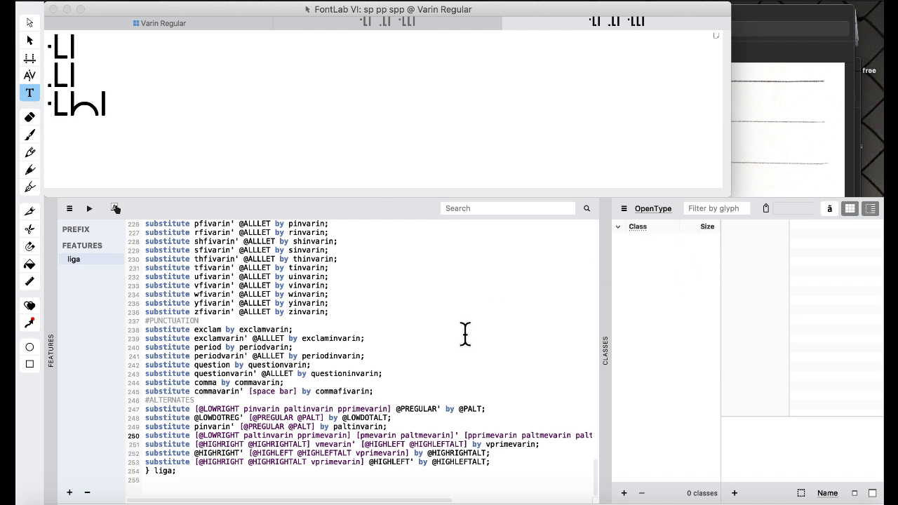
- Review the pprimevarin rule's contexts and check them against the class definitions at the start of the liga feature
scroll(469, 384, right, 1)
scroll(468, 384, right, 5)
scroll(469, 384, left, 4)
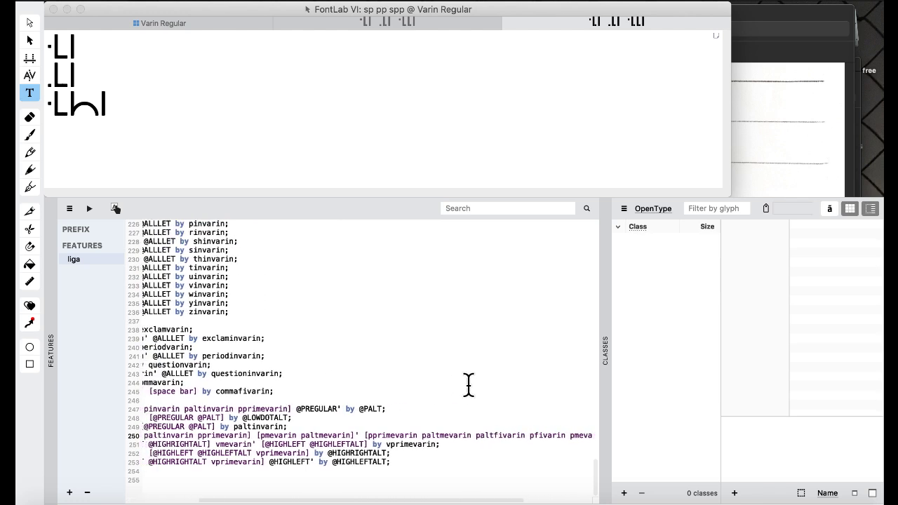
scroll(469, 384, left, 2)
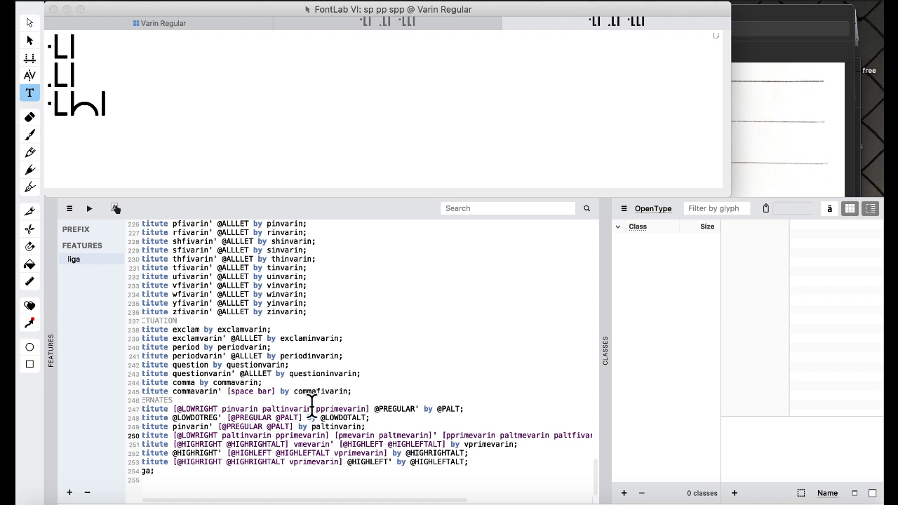
scroll(313, 407, left, 3)
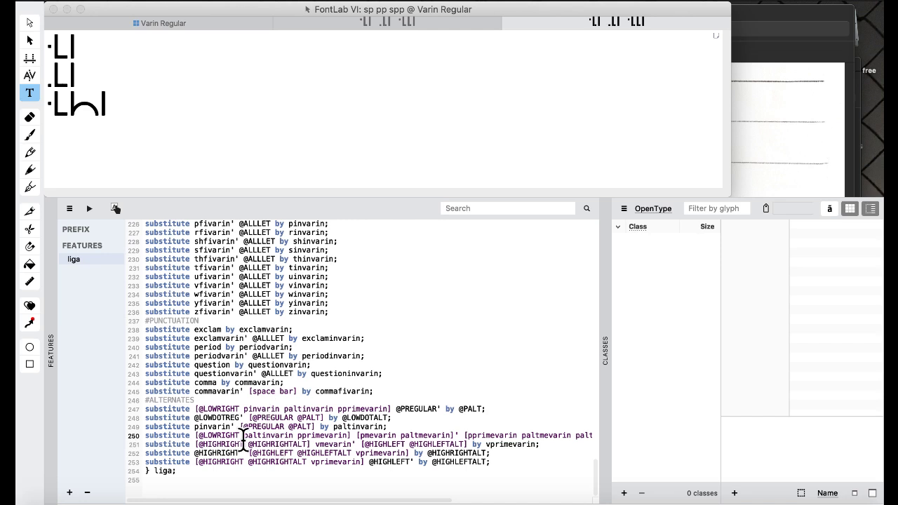
scroll(273, 407, up, 20)
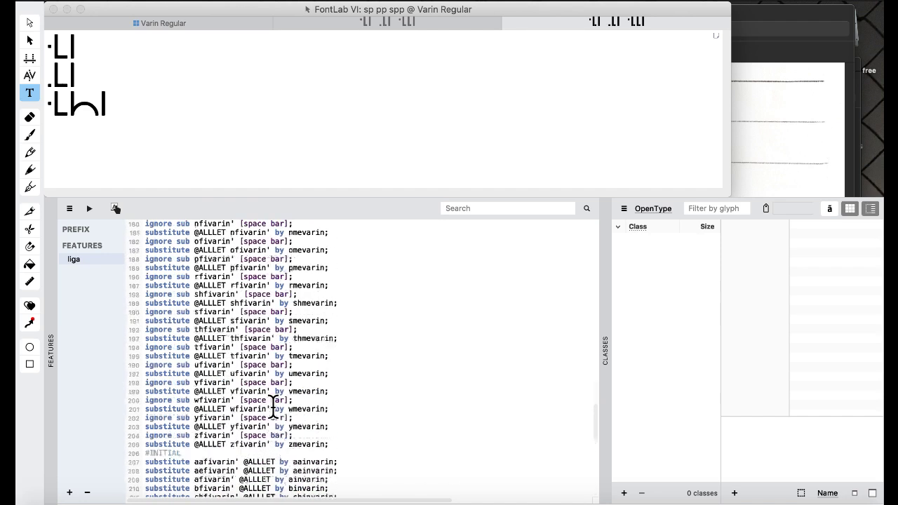
scroll(274, 407, up, 10)
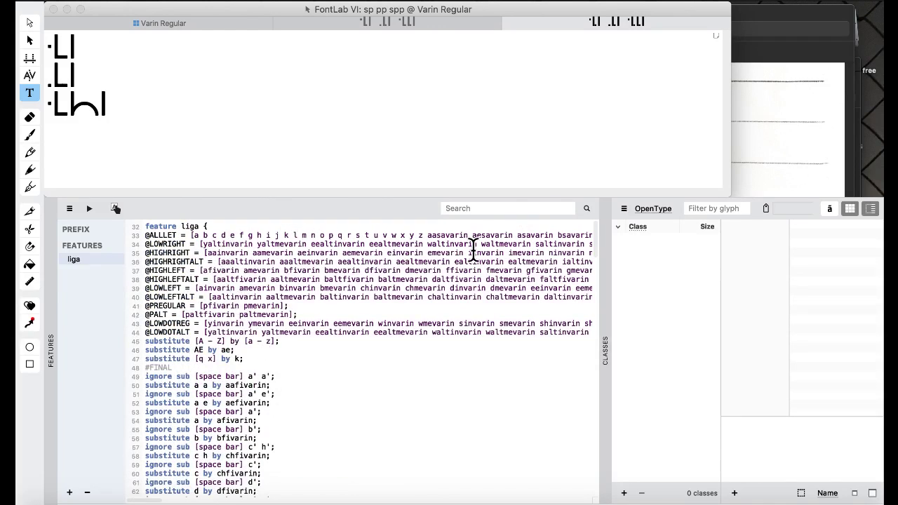
- Add pfivarin to the pprimevarin rule's marked group so it reads [pfivarin pmevarin paltmevarin]', and compile the features
scroll(413, 274, down, 3)
scroll(412, 273, down, 20)
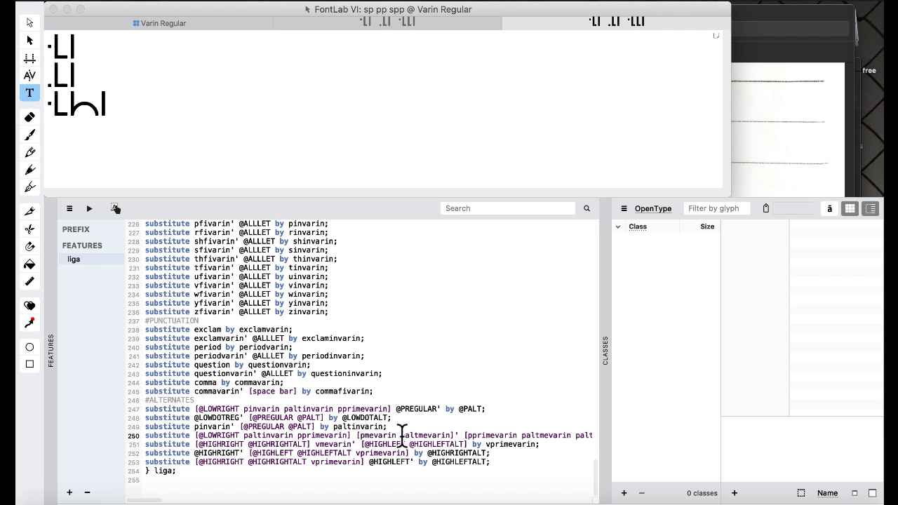
text(pfivarin p)
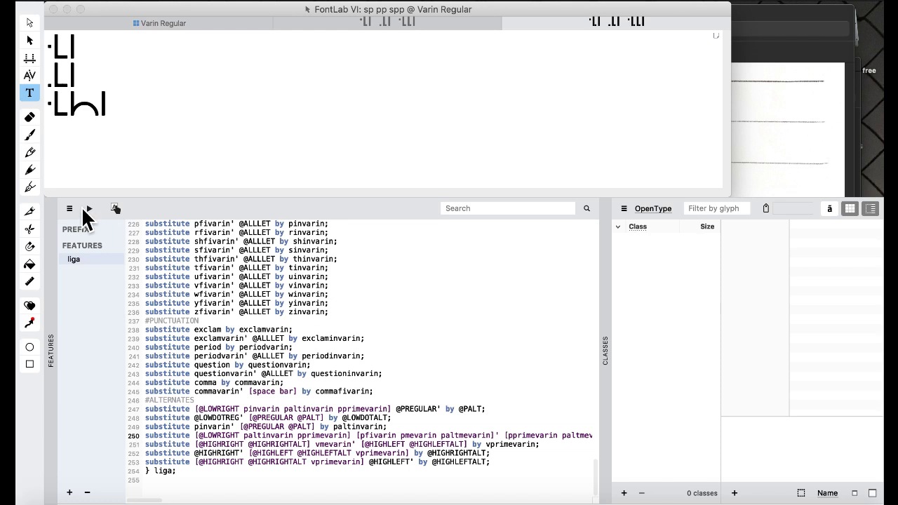
click(87, 208)
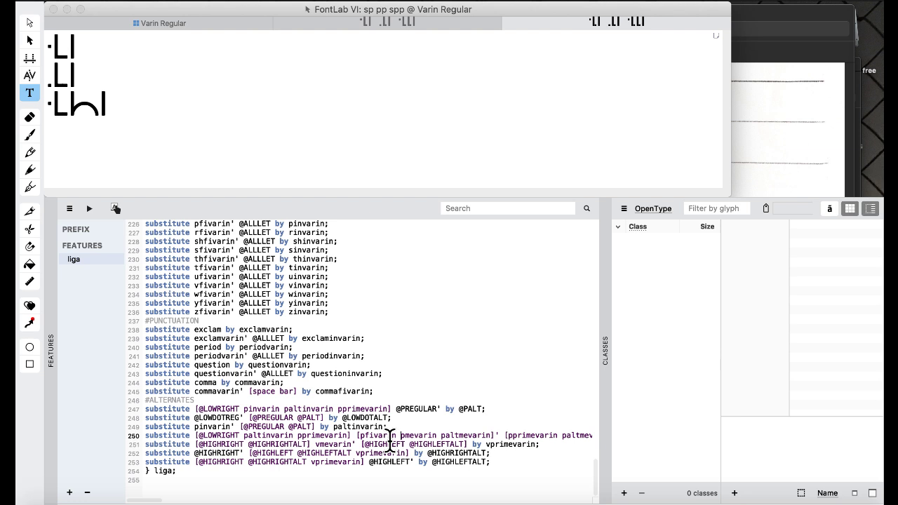
scroll(392, 440, right, 5)
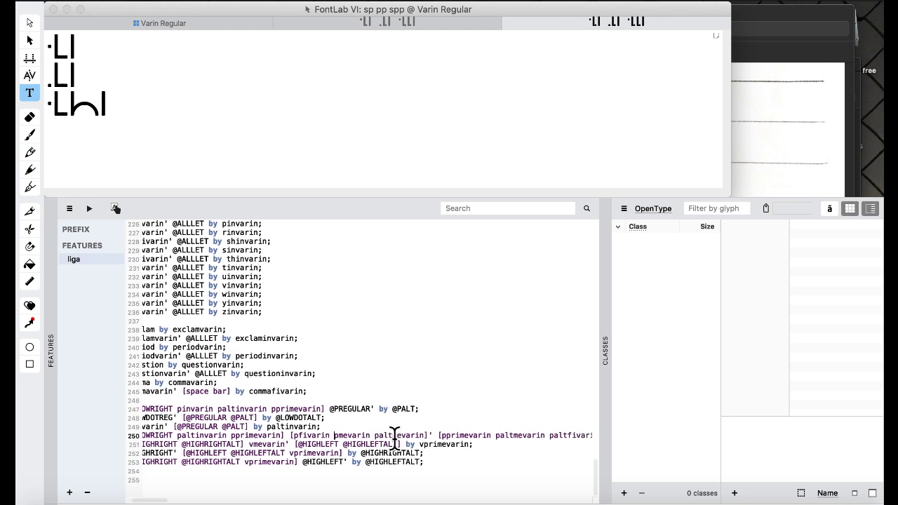
scroll(394, 437, right, 4)
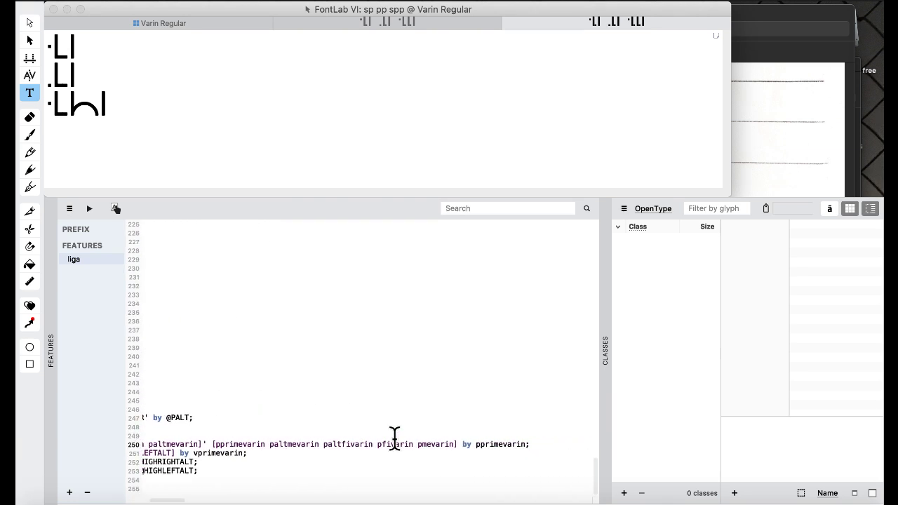
scroll(394, 436, left, 9)
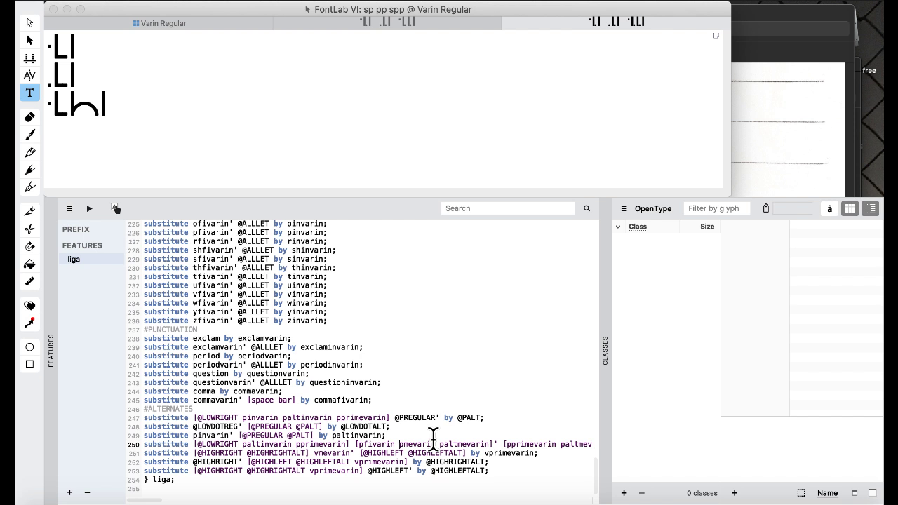
click(388, 418)
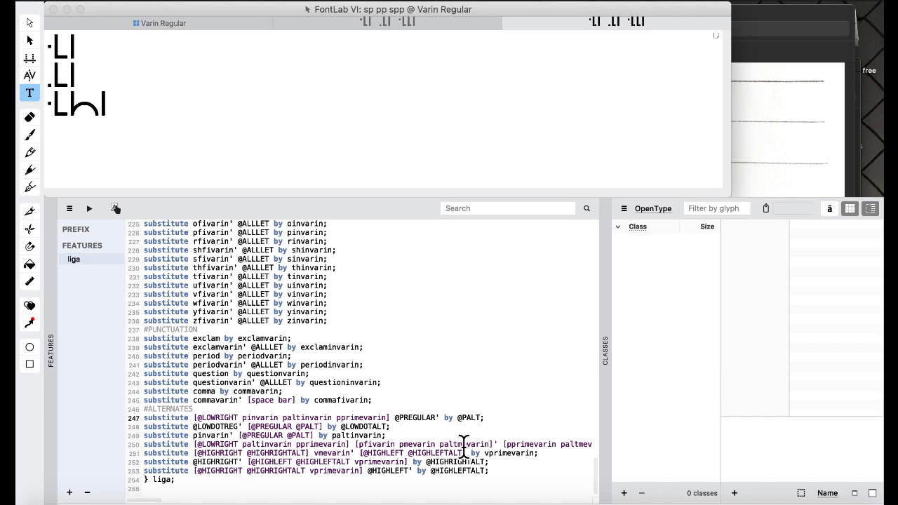
scroll(464, 446, down, 1)
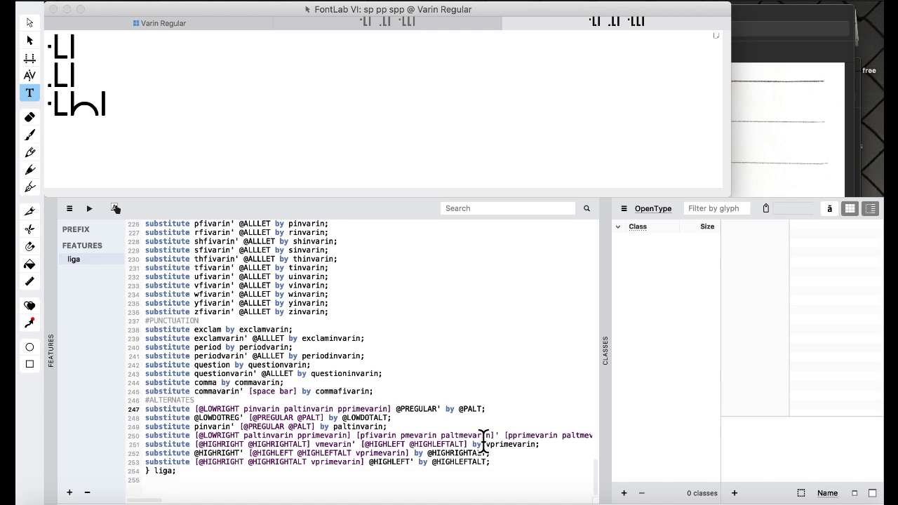
scroll(488, 440, right, 8)
scroll(488, 441, left, 8)
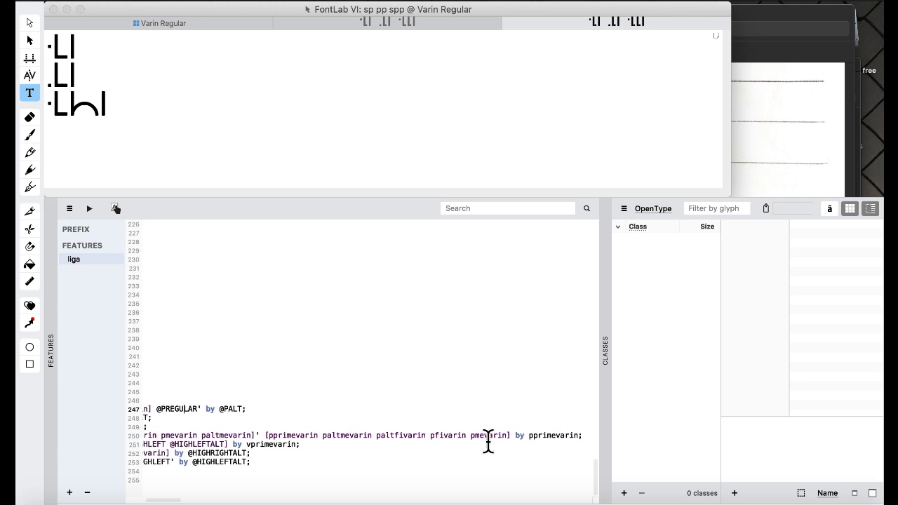
scroll(488, 440, left, 2)
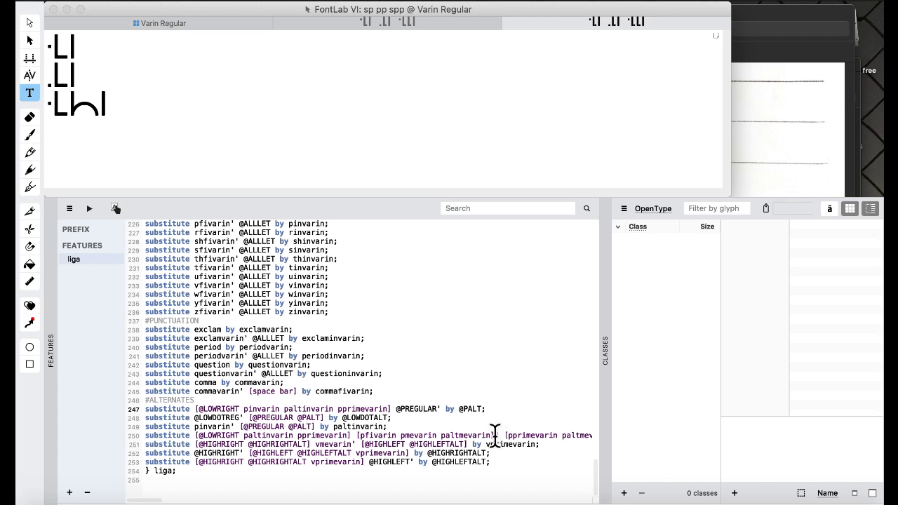
drag(496, 436, 358, 436)
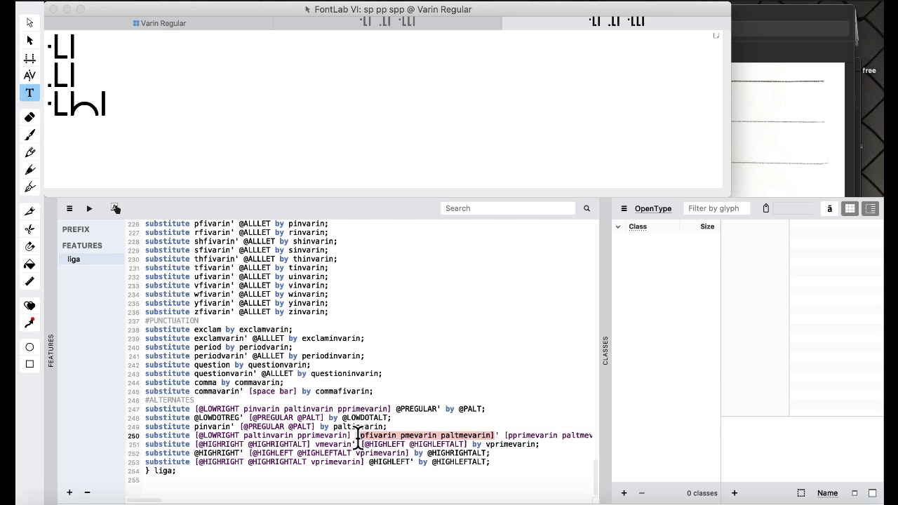
text(@PALT)
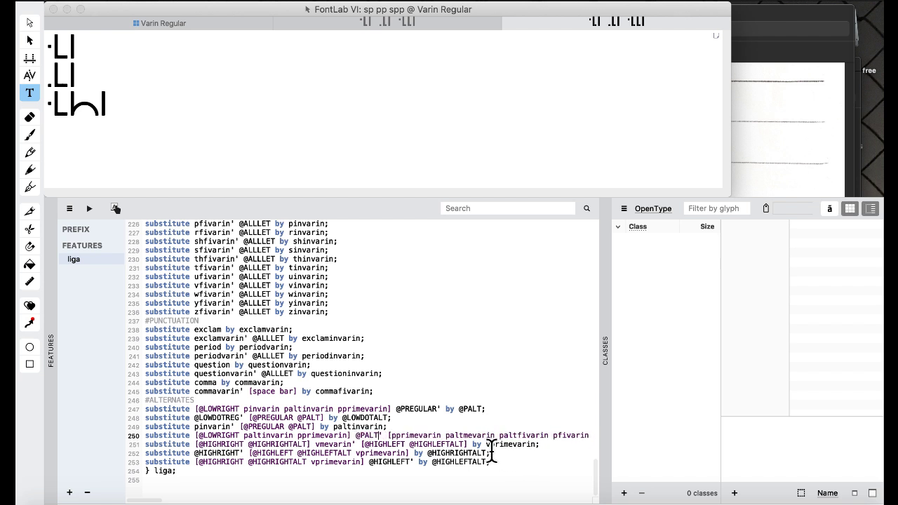
click(89, 209)
scroll(309, 347, right, 5)
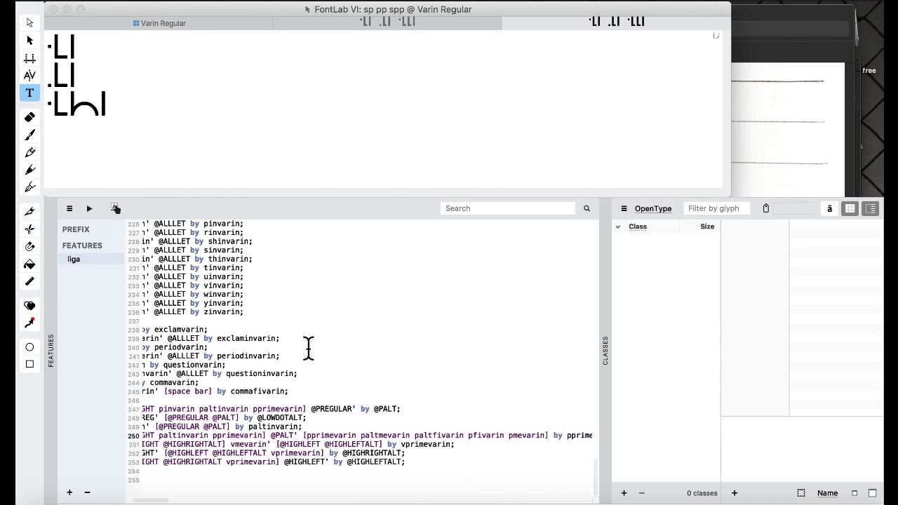
scroll(309, 347, right, 2)
scroll(308, 347, left, 10)
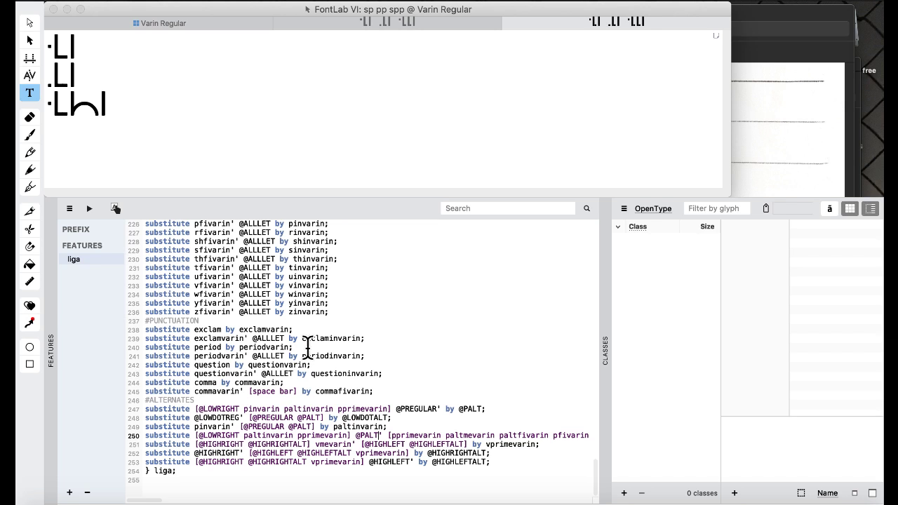
scroll(308, 347, right, 10)
click(267, 433)
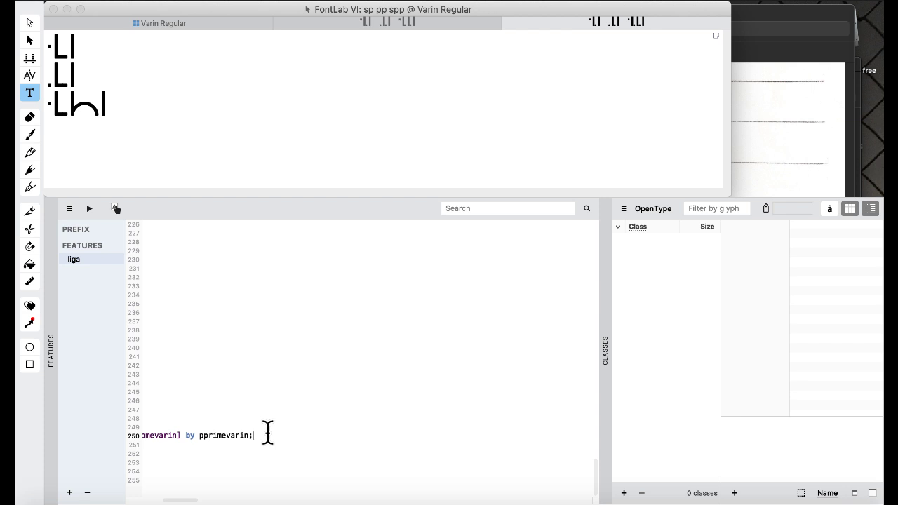
drag(267, 432, 268, 426)
scroll(267, 426, left, 10)
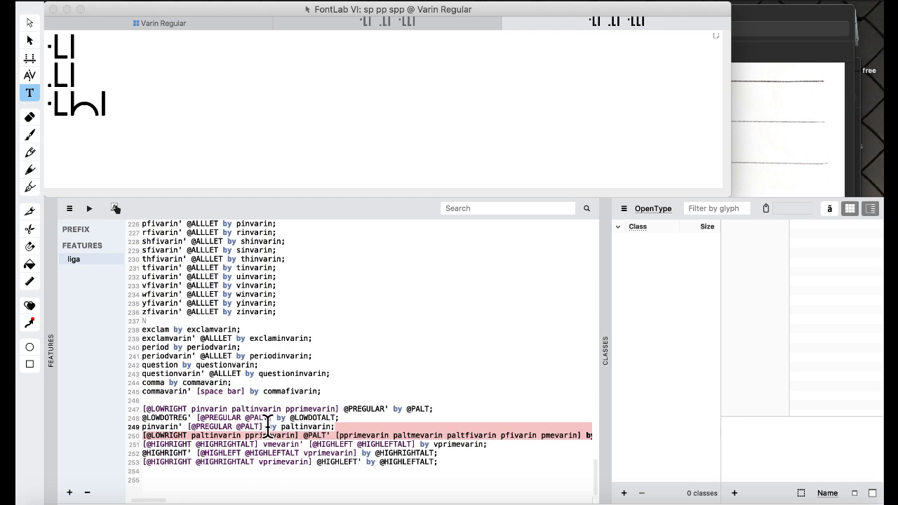
key(BackSpace)
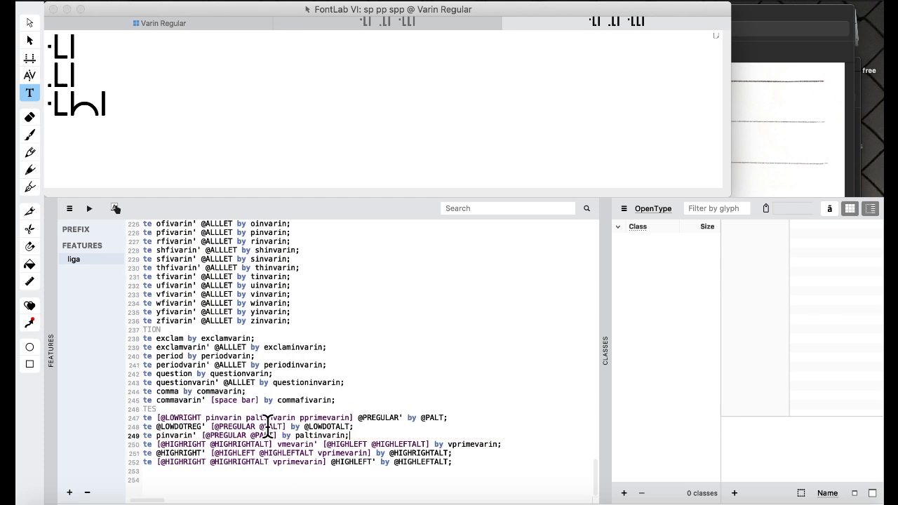
click(331, 409)
key(ctrl+v)
scroll(330, 407, left, 10)
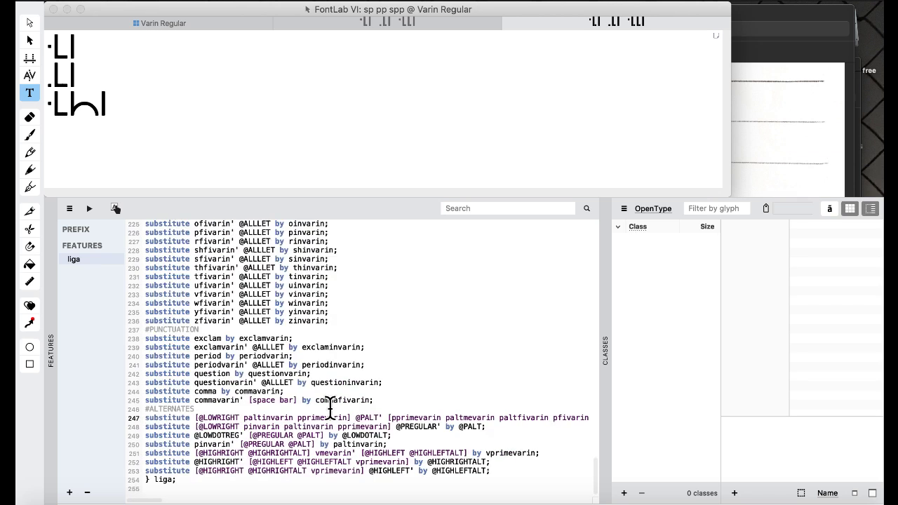
click(89, 209)
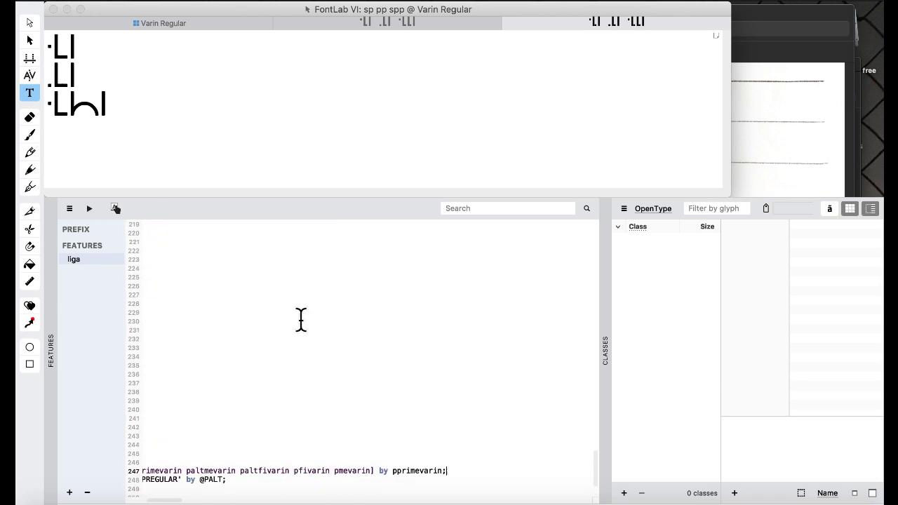
scroll(302, 320, left, 10)
scroll(301, 320, right, 8)
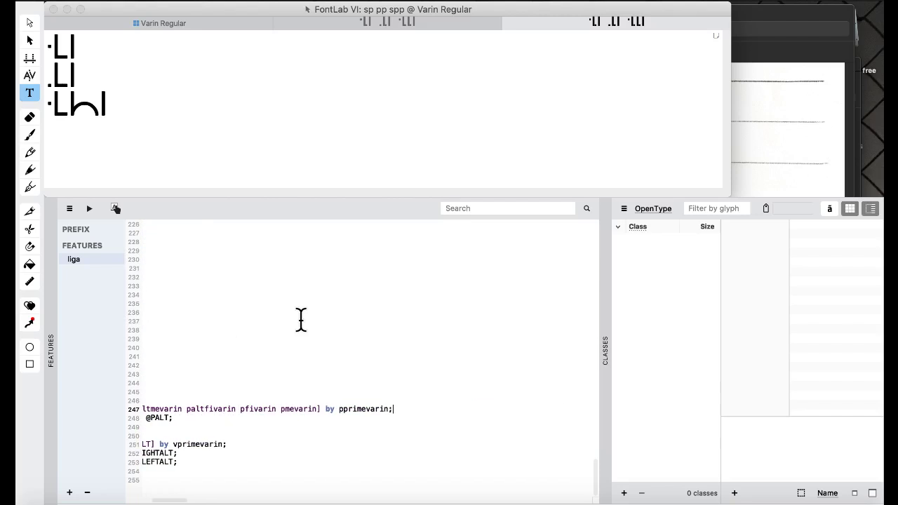
click(409, 400)
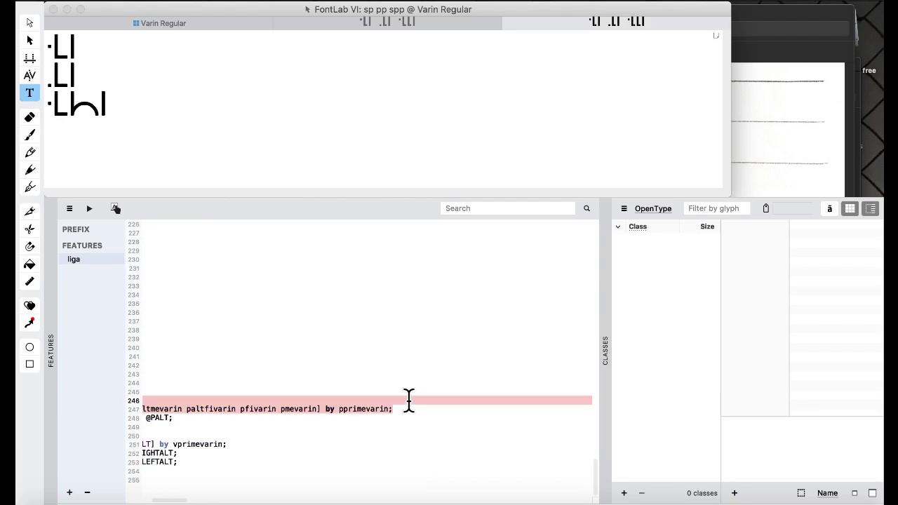
key(super+z)
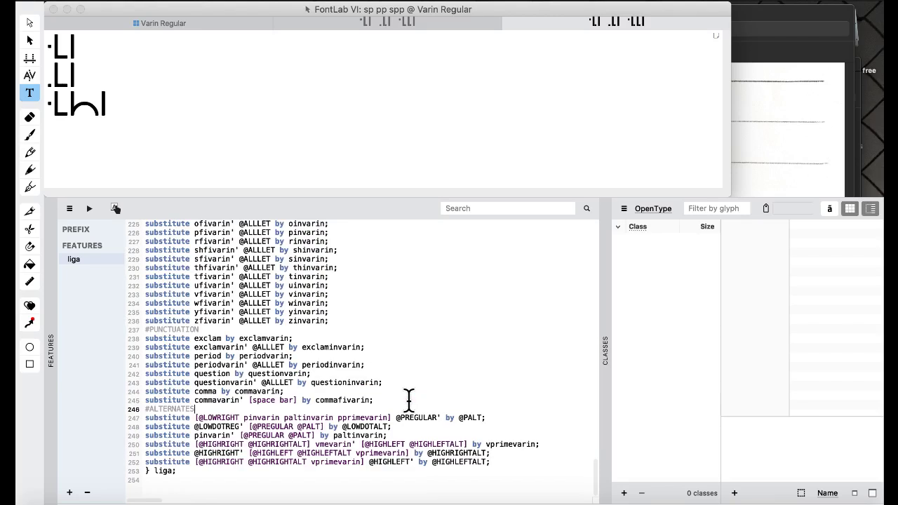
click(428, 435)
click(500, 414)
key(super+v)
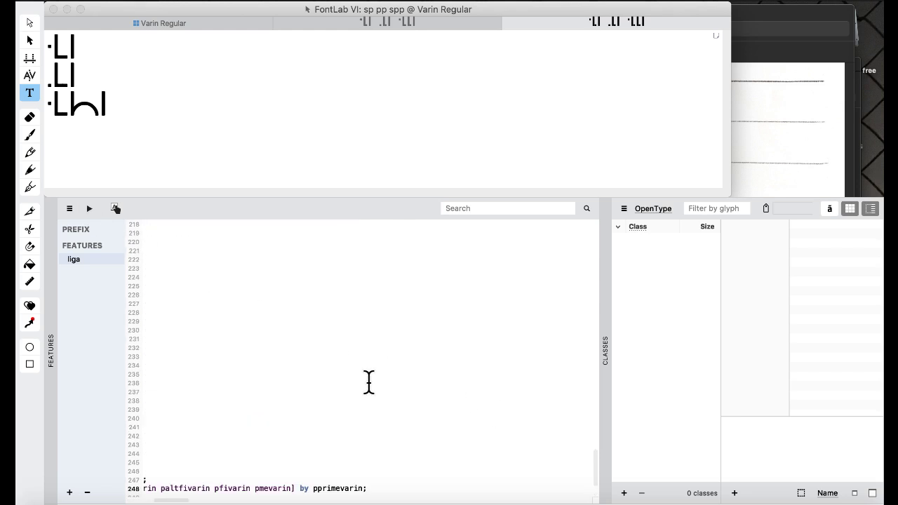
scroll(351, 384, left, 10)
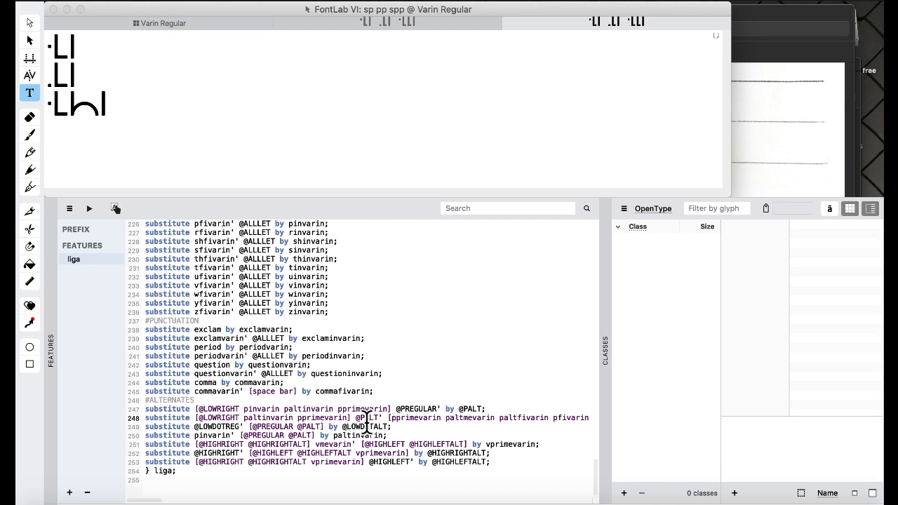
scroll(367, 421, right, 5)
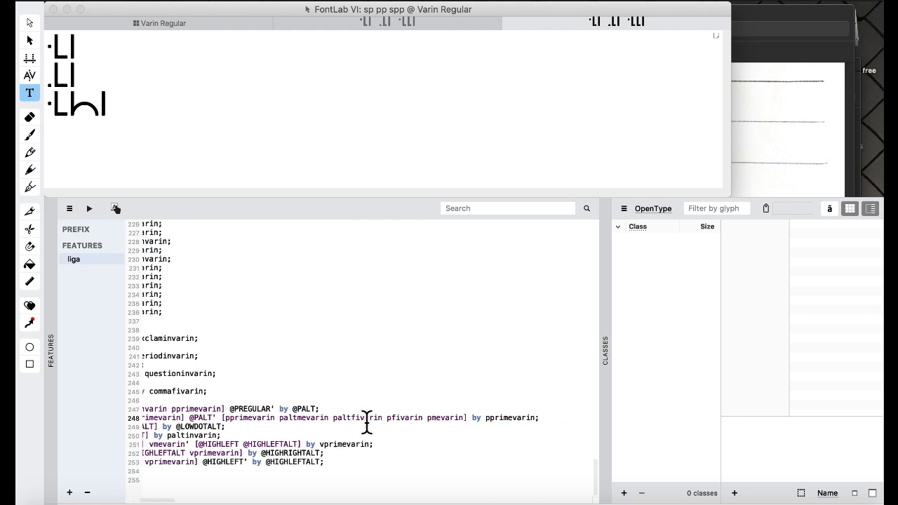
scroll(366, 421, left, 5)
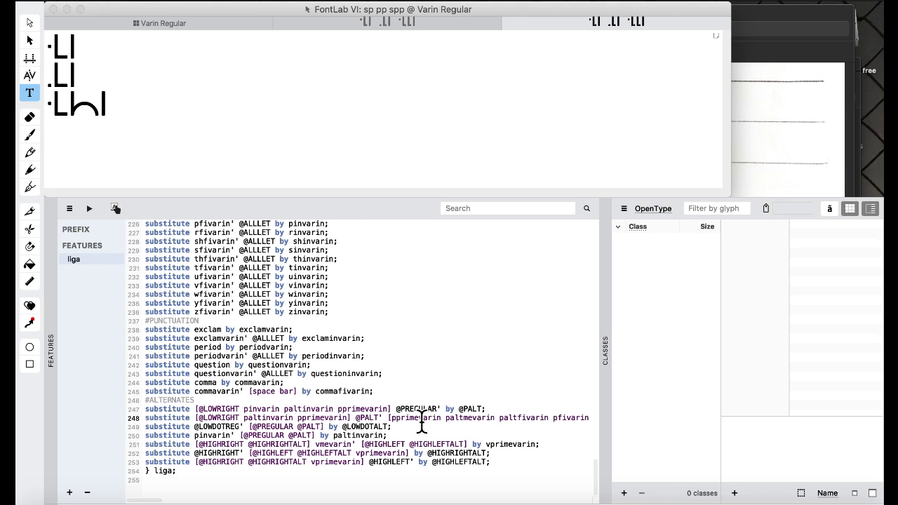
scroll(421, 424, right, 3)
scroll(421, 424, left, 3)
scroll(421, 424, right, 3)
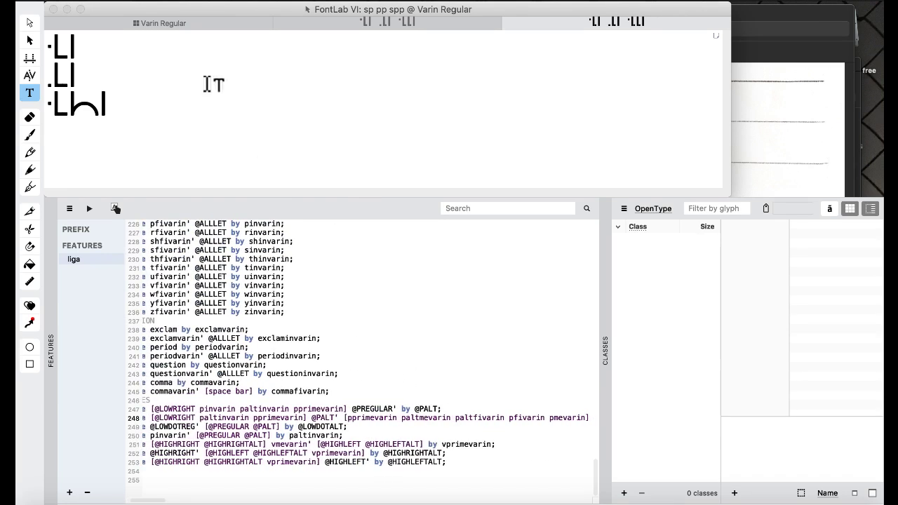
scroll(362, 351, right, 10)
scroll(362, 351, up, 3)
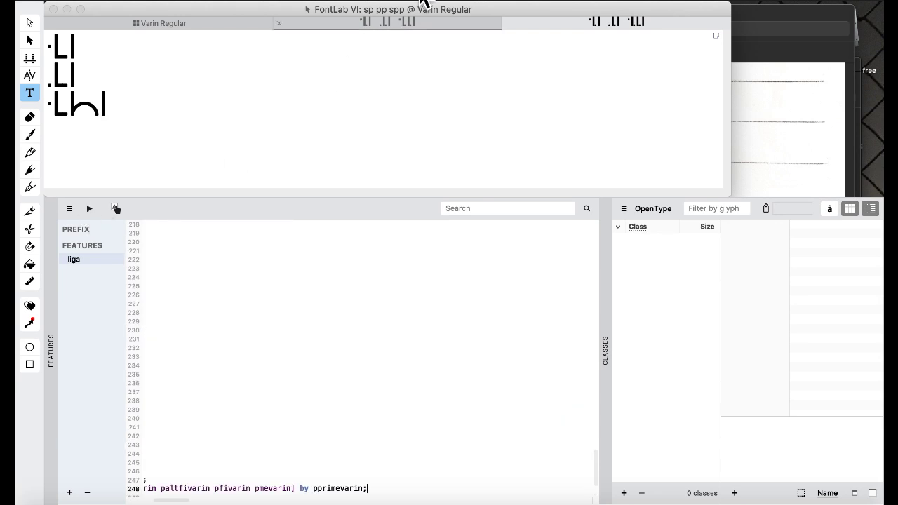
scroll(267, 259, left, 10)
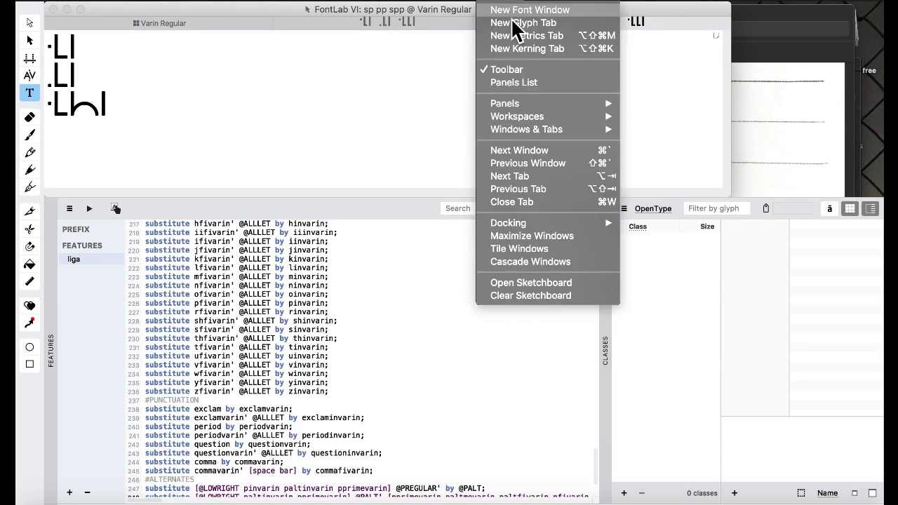
- Switch to a workspace that hides the feature code, and show the sample text and feature options beside the preview
click(519, 3)
mouse_move(537, 126)
click(666, 118)
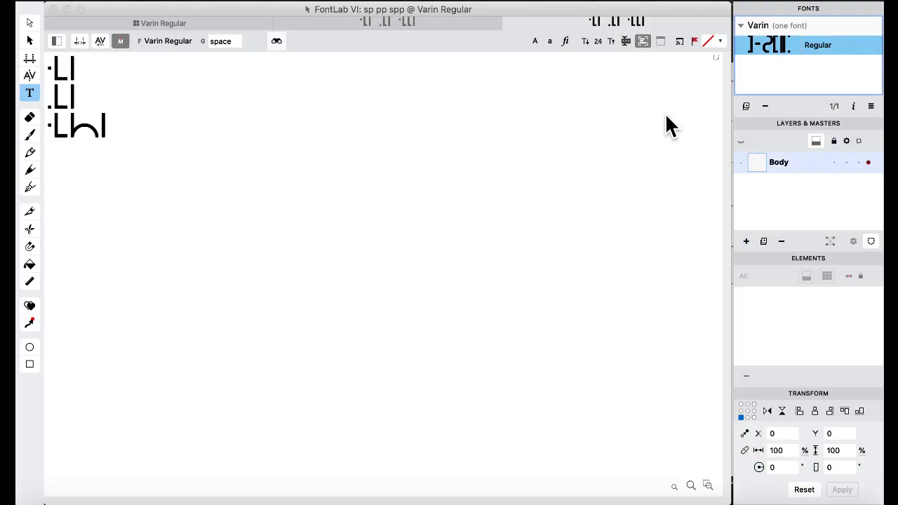
click(56, 40)
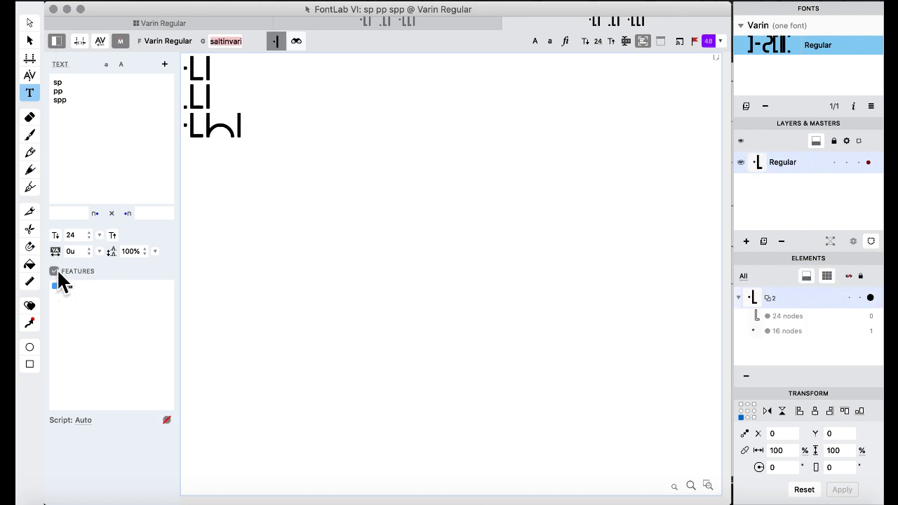
- Re-enter the whole sample text as sp, pp and spp on three separate lines
click(131, 131)
key(super+a)
text(sp)
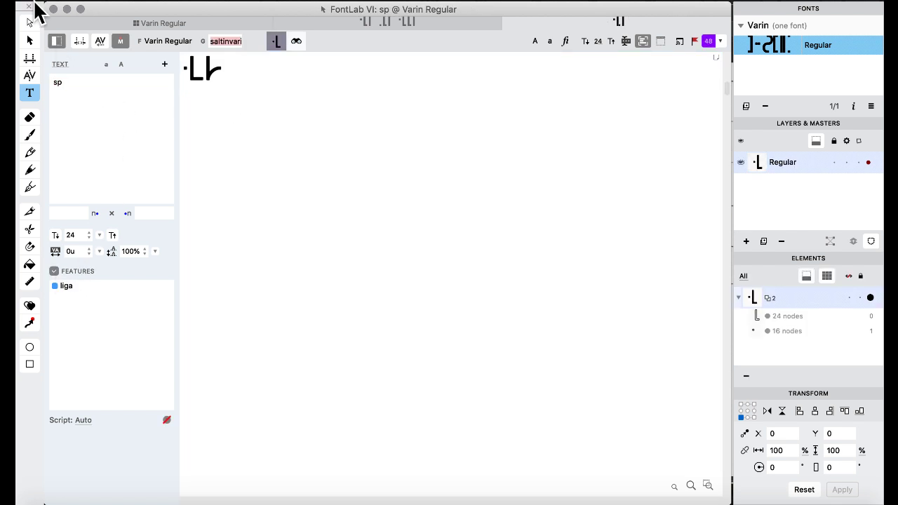
key(Return)
text(pp)
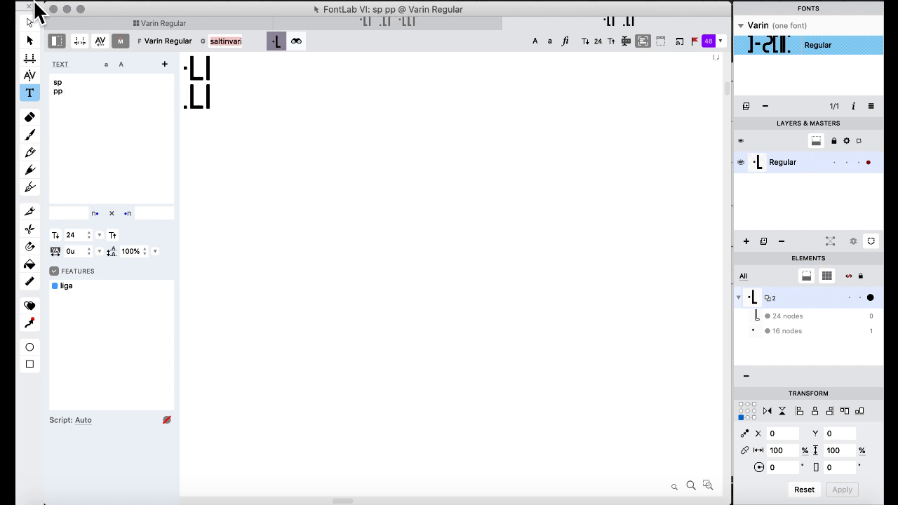
key(Return)
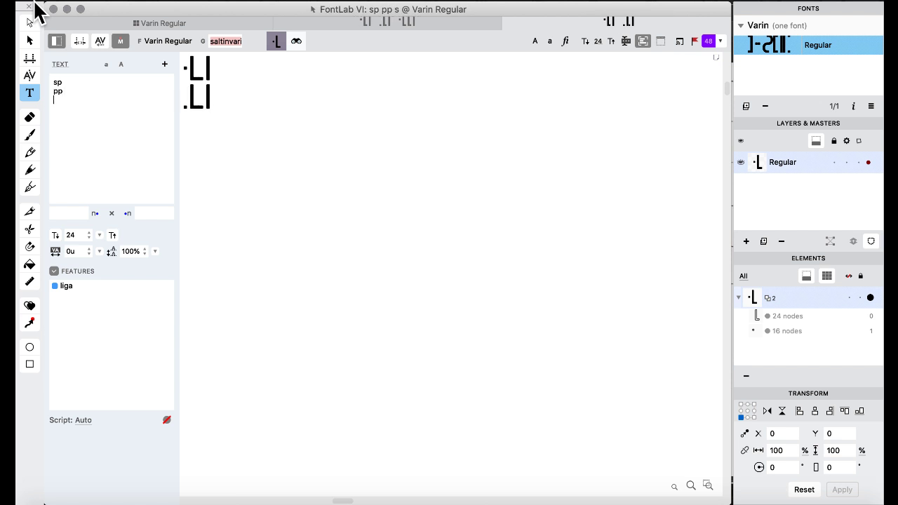
text(spp)
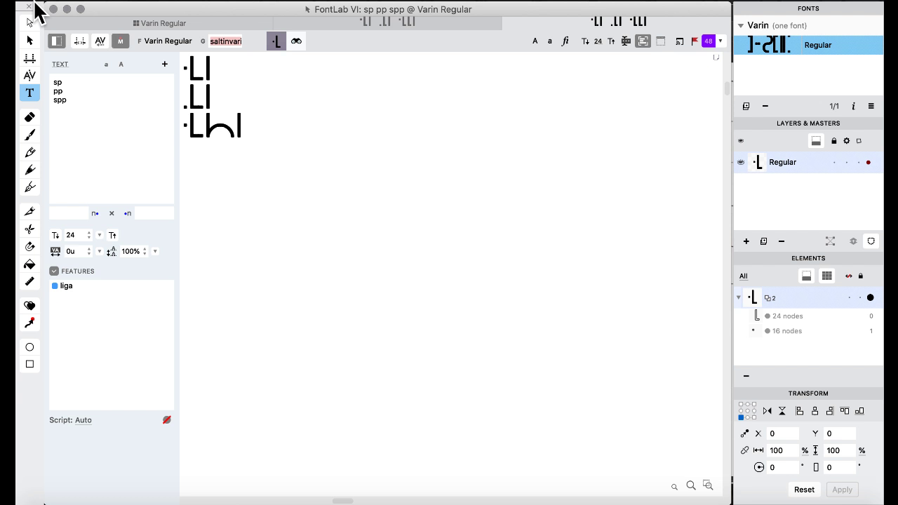
- Test the third sample line as sp and as s p with a space, and leave it as s
key(BackSpace)
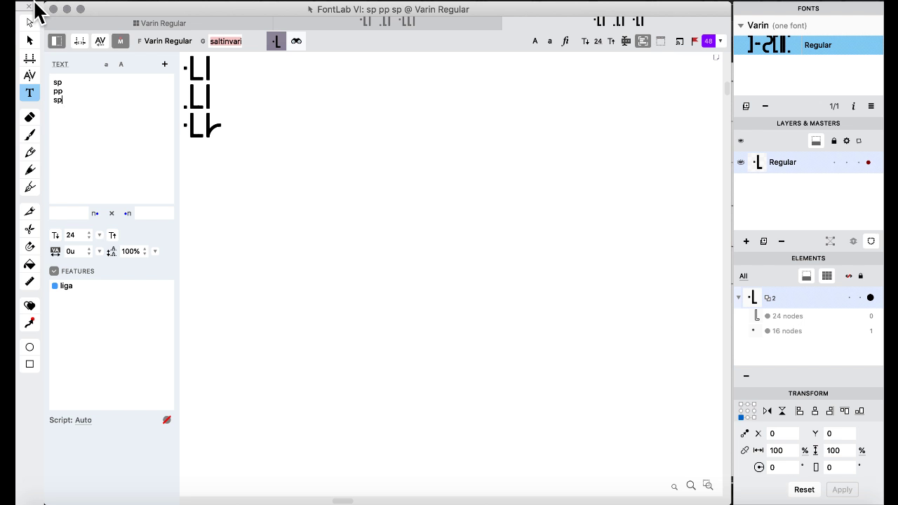
key(BackSpace)
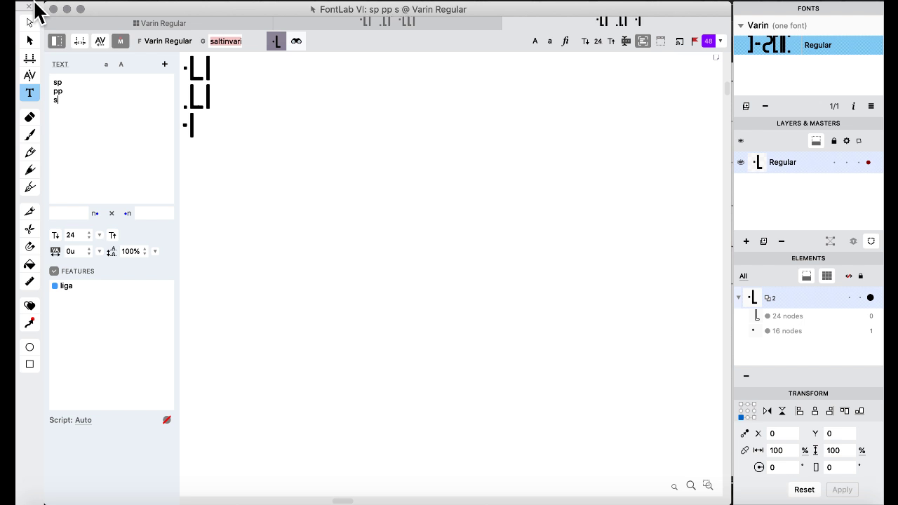
text(p)
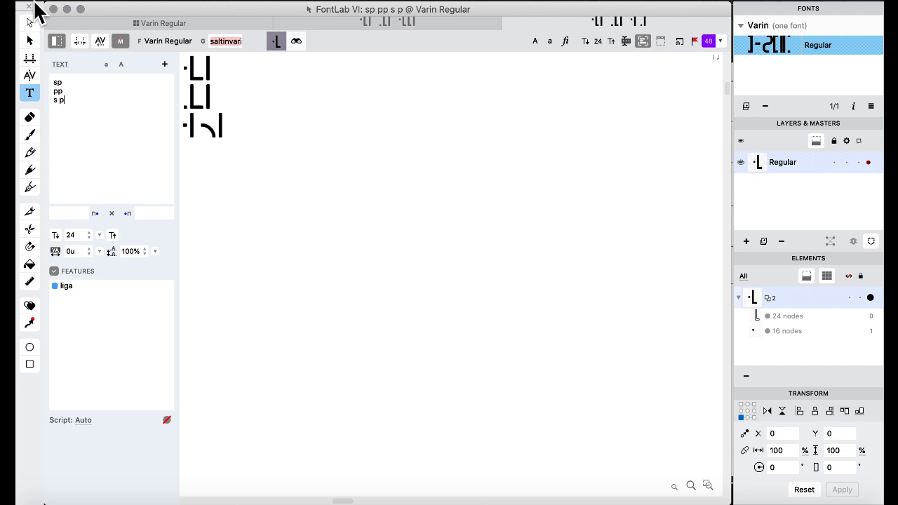
key(BackSpace)
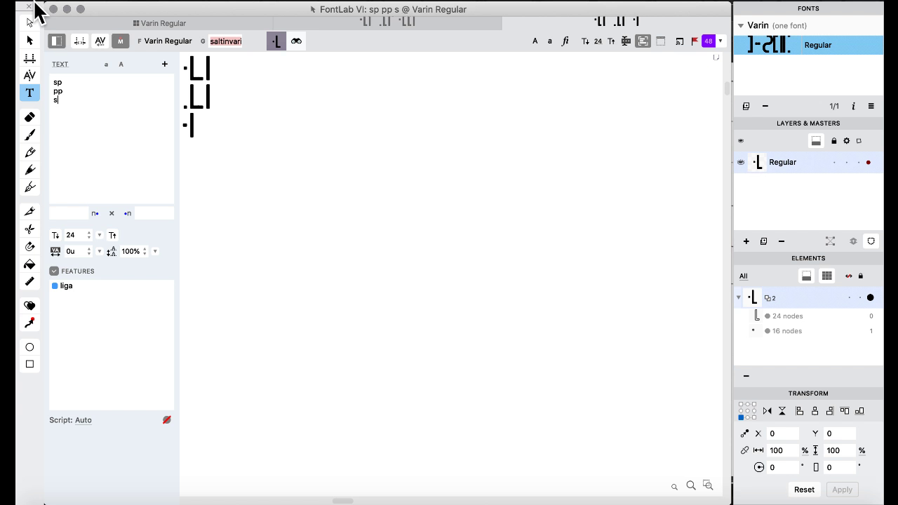
text(p)
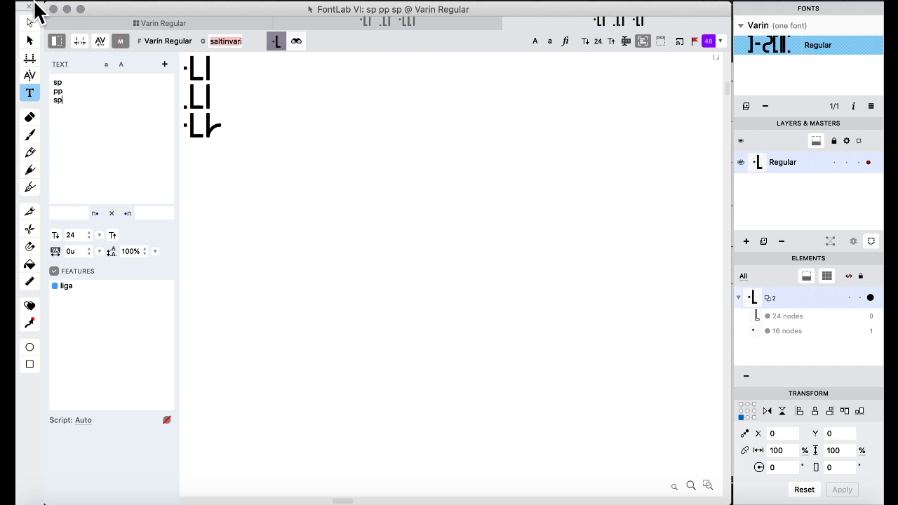
key(BackSpace)
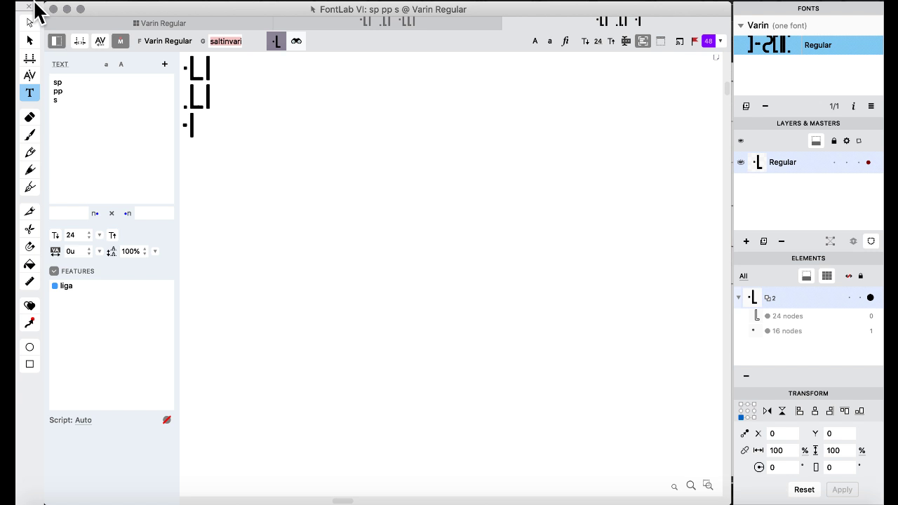
- Switch to Varin alphabet.pdf and examine the letter forms in the s row on page 2
mouse_move(17, 2)
click(516, 428)
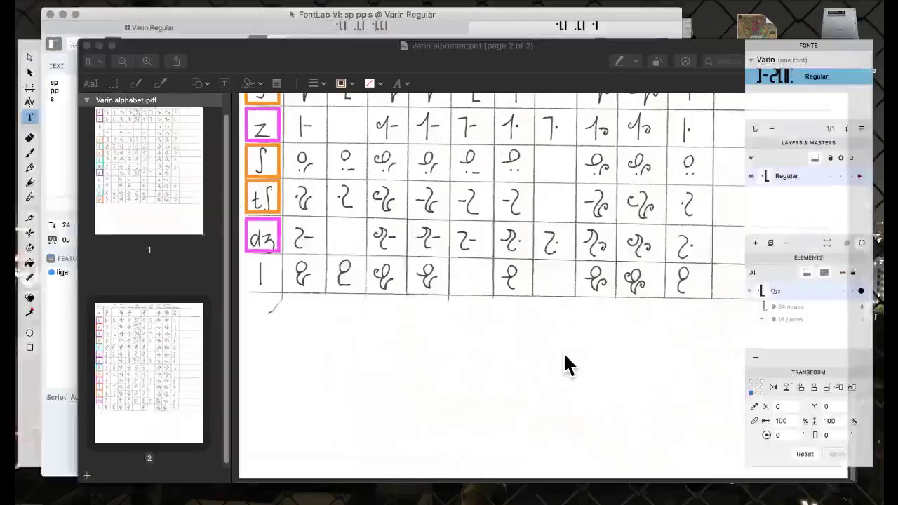
scroll(424, 247, up, 3)
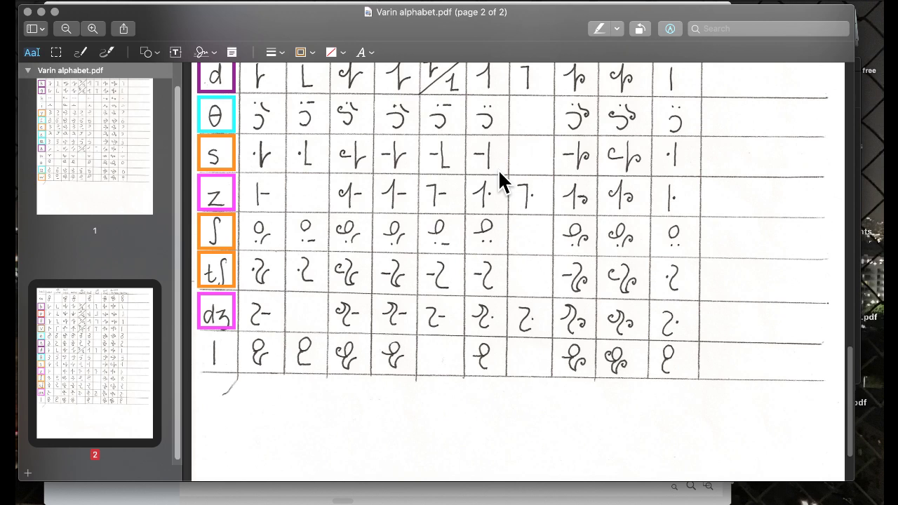
key(ctrl+Up)
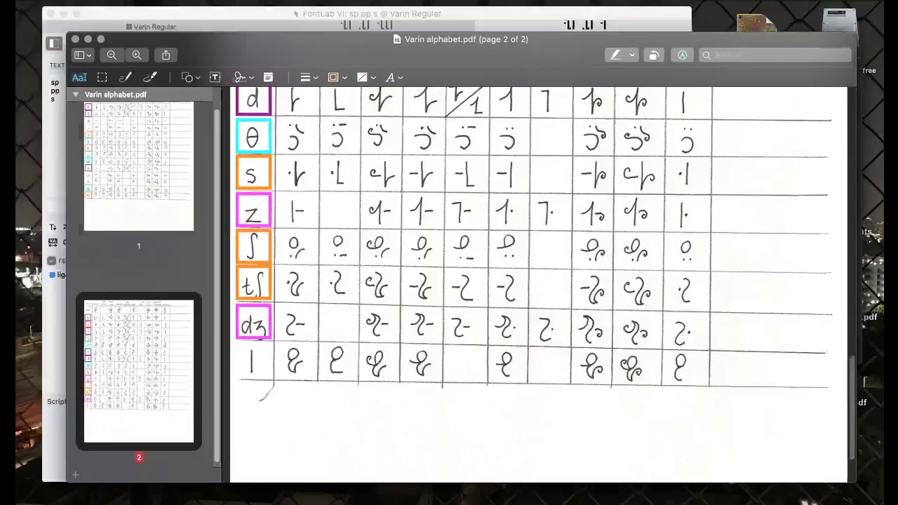
- Return to FontLab, test the third sample line as s p with a space, and leave it as sp
click(258, 96)
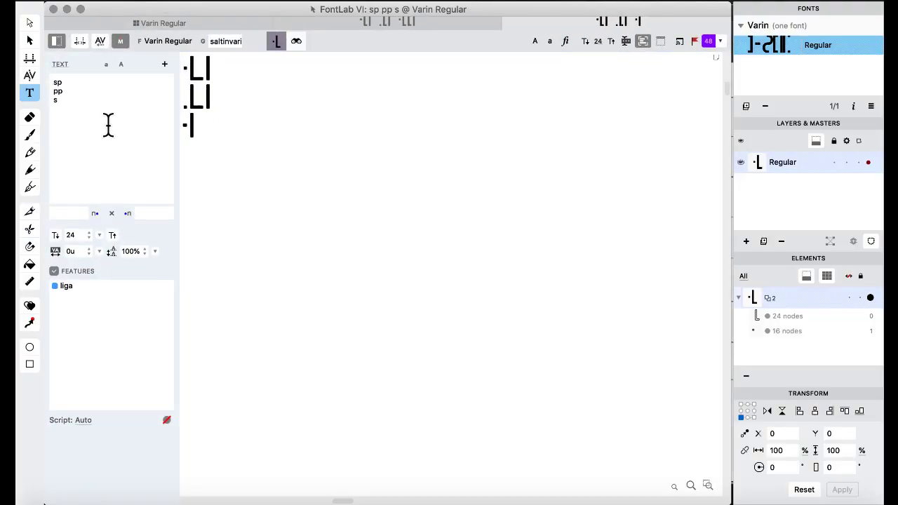
text(p)
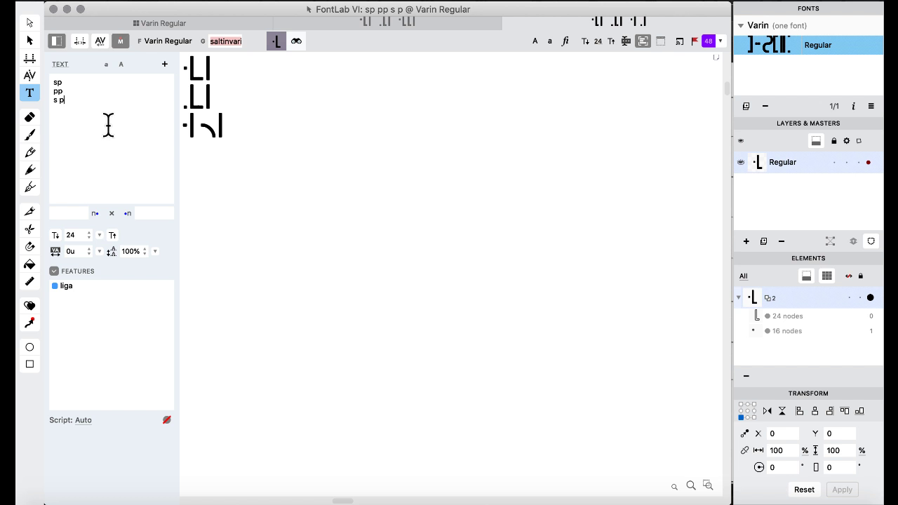
key(BackSpace)
key(BackSpace)
text(p)
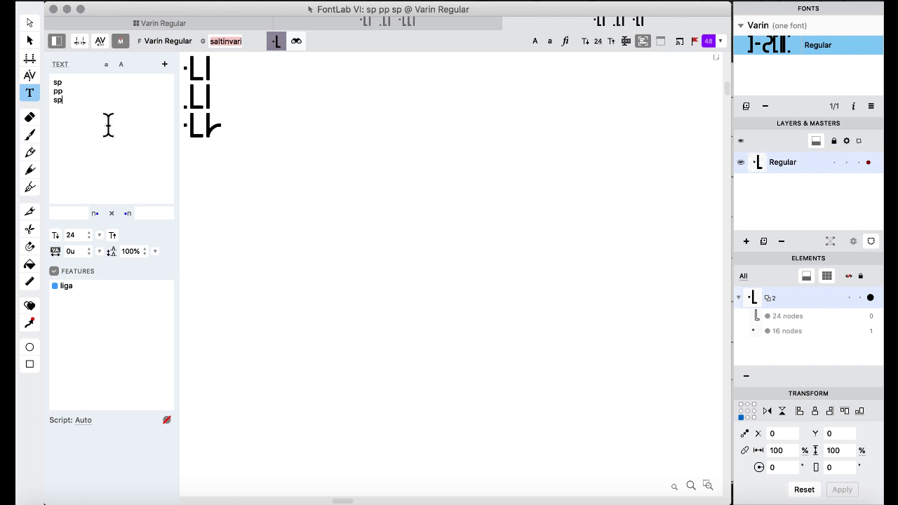
- Examine the alternate and medial glyphs in the Varin Regular font overview, including aealtmevarin, paltmevarin, yaltinvarin and imevarin
click(136, 23)
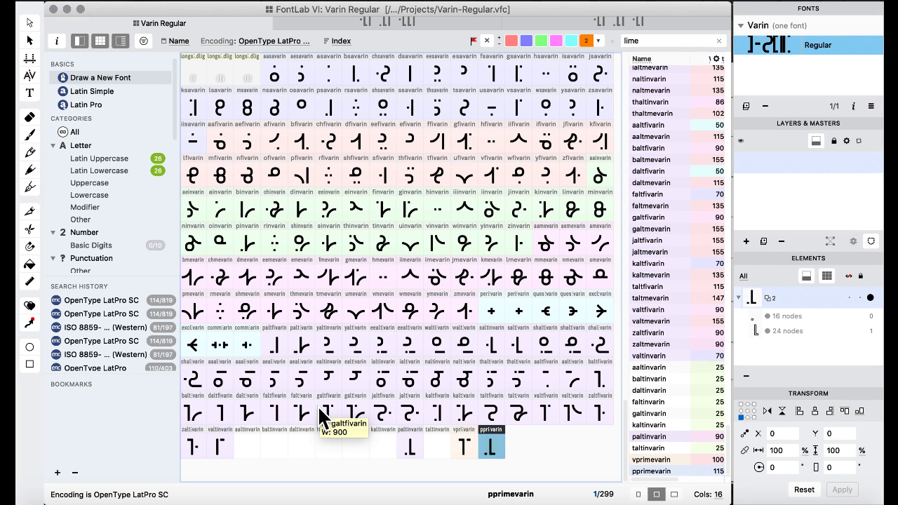
click(301, 379)
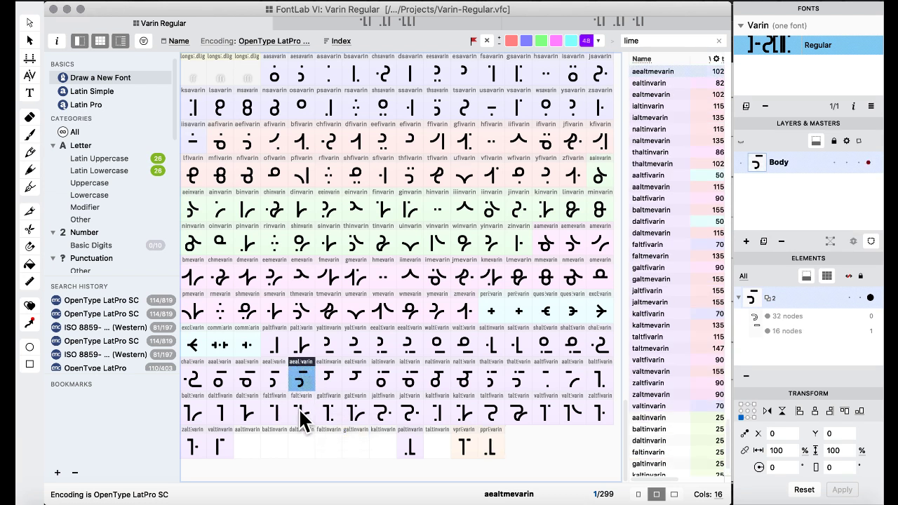
click(309, 341)
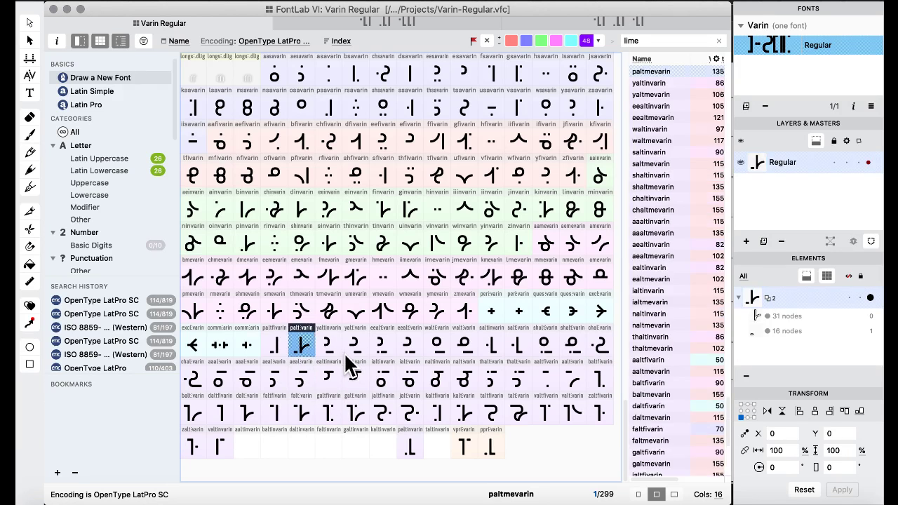
click(325, 342)
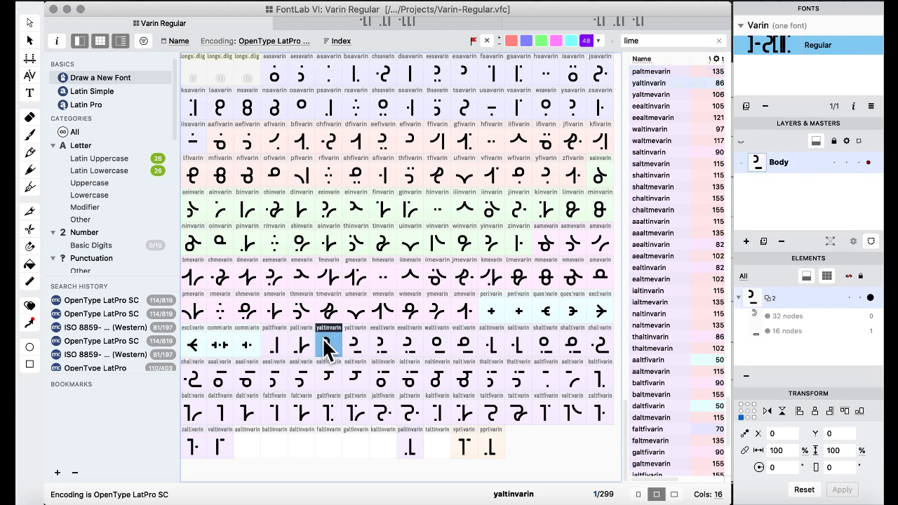
click(302, 346)
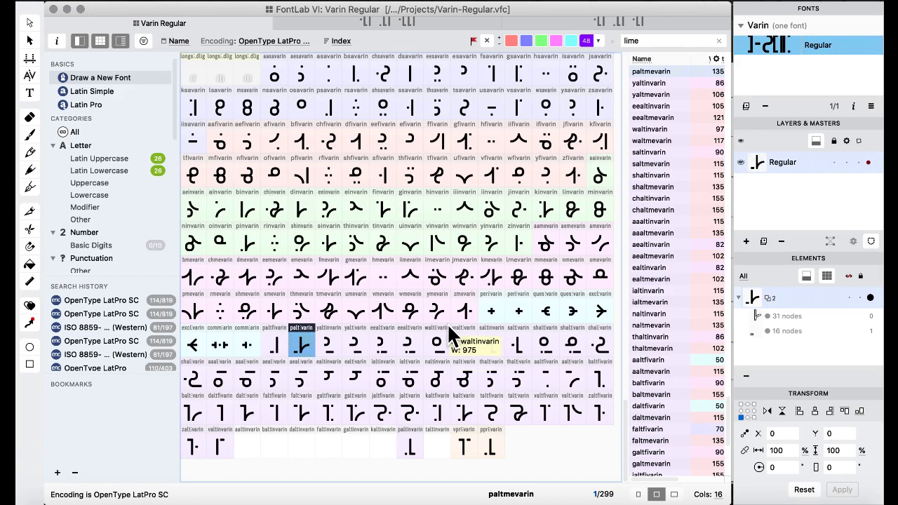
click(431, 278)
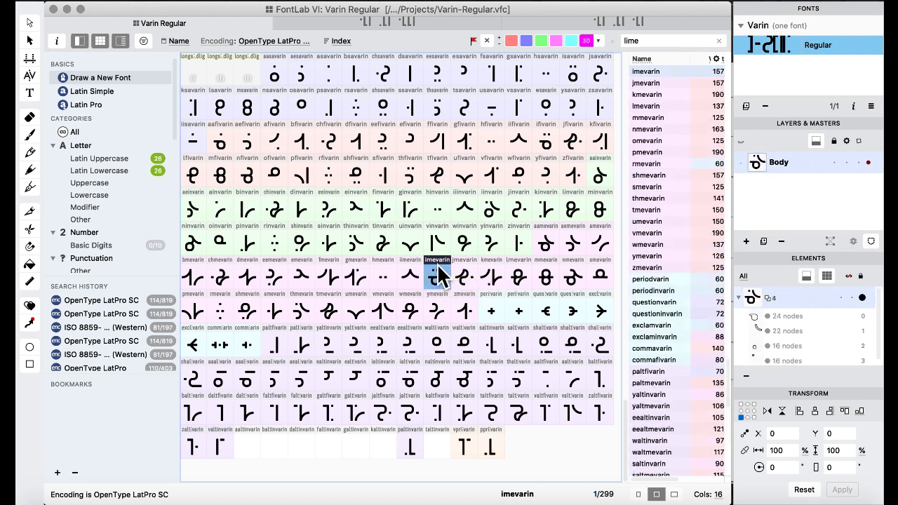